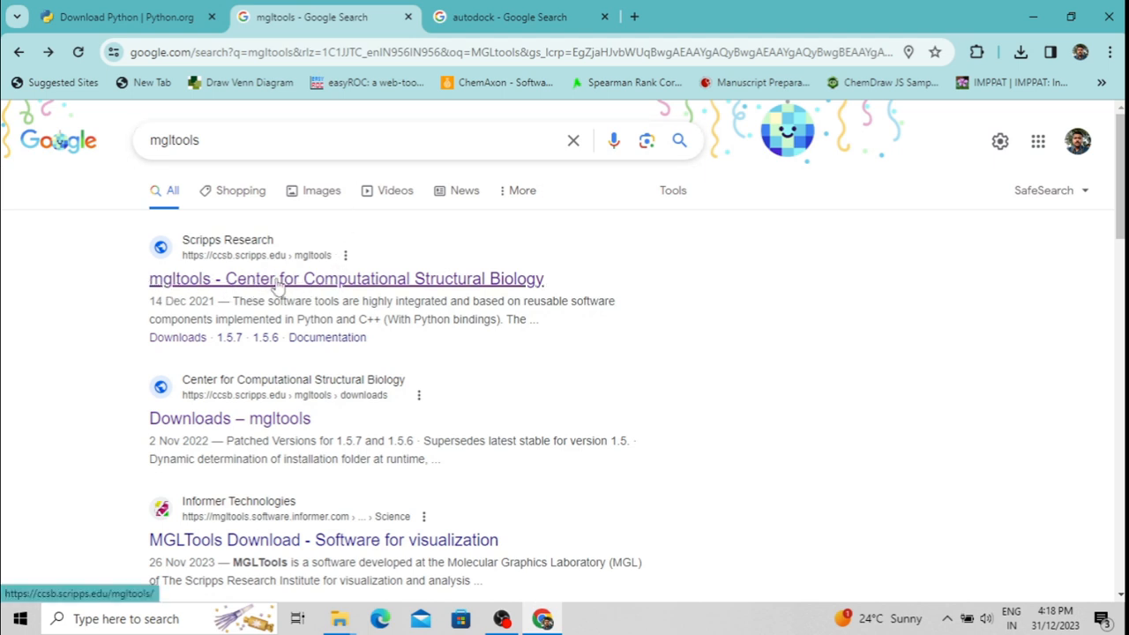
# Step: Open the MGLTools website from the search results and go to its downloads page
pyautogui.click(277, 281)
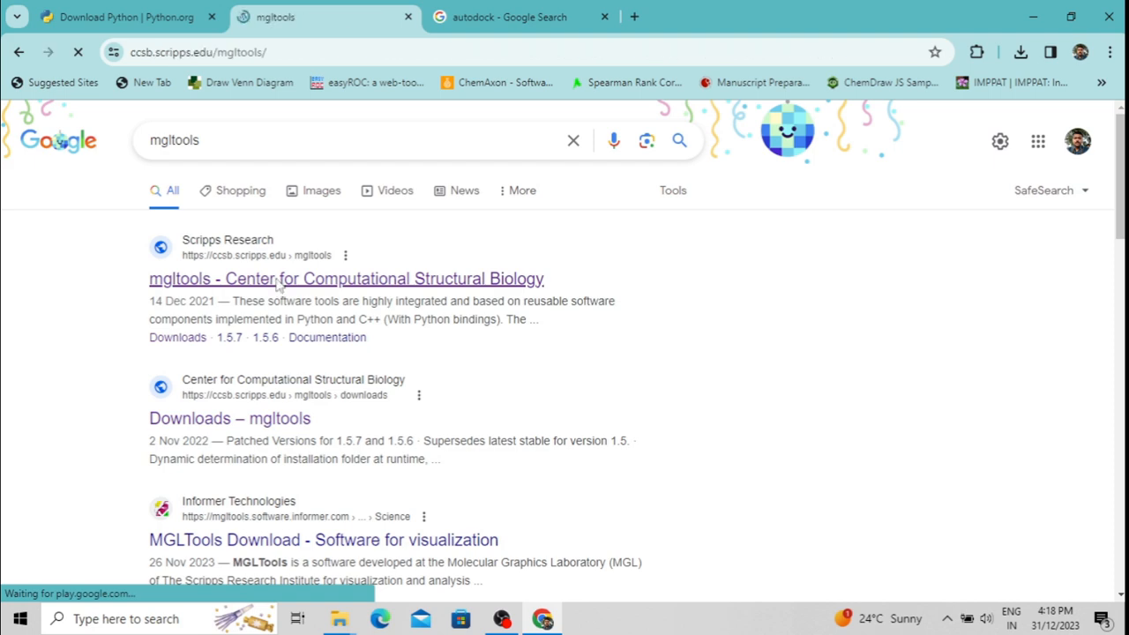
pyautogui.scroll(-4, 541, 263)
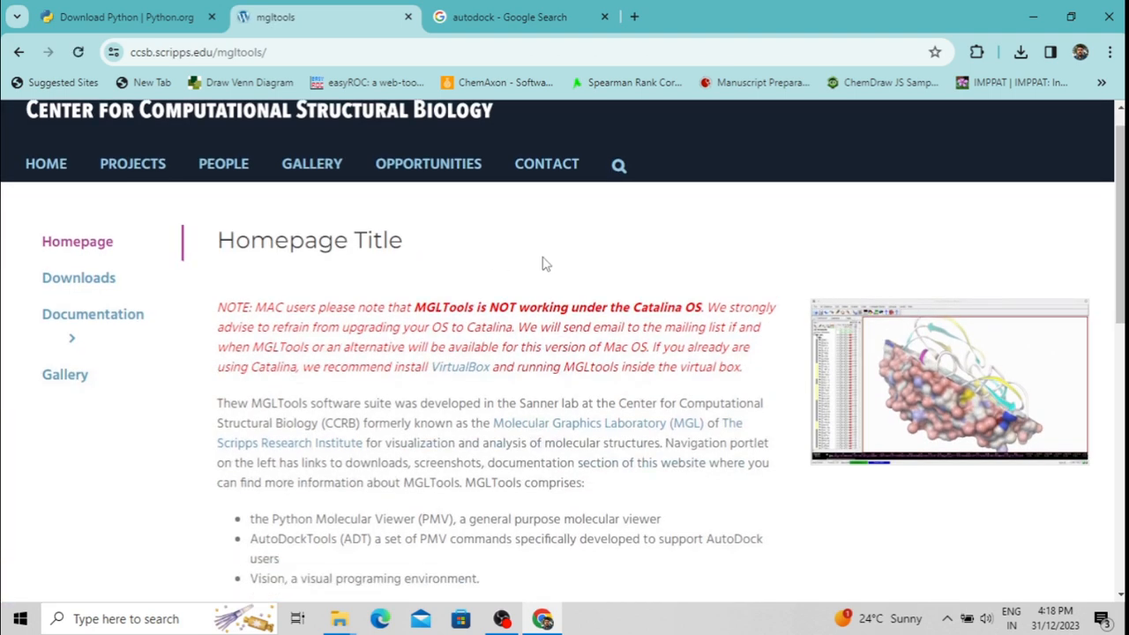
pyautogui.scroll(2, 543, 265)
pyautogui.scroll(1, 542, 263)
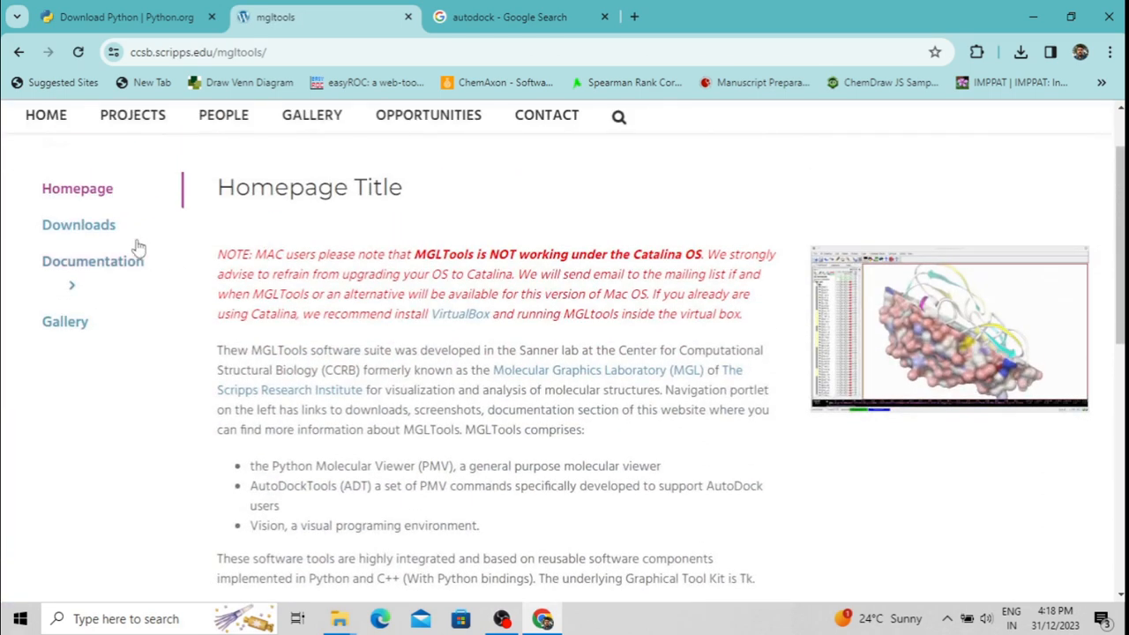
pyautogui.click(79, 227)
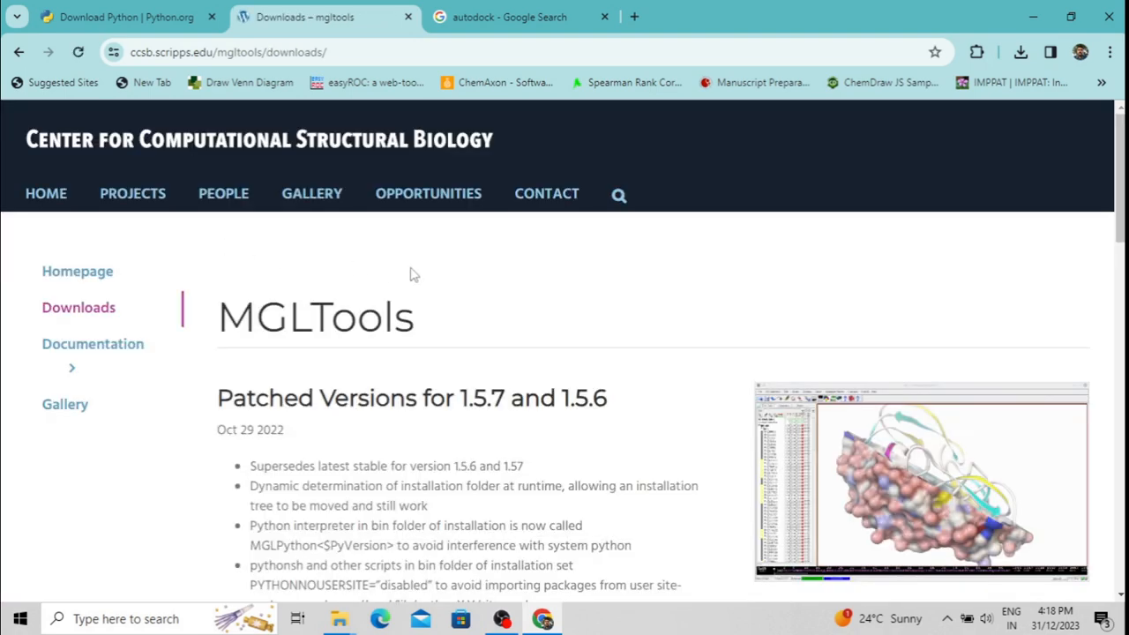
# Step: Download the Windows installer mgltools_win32_1.5.7_Setup.exe from the Version 1.5.7 table
pyautogui.scroll(-1, 451, 275)
pyautogui.scroll(-8, 447, 276)
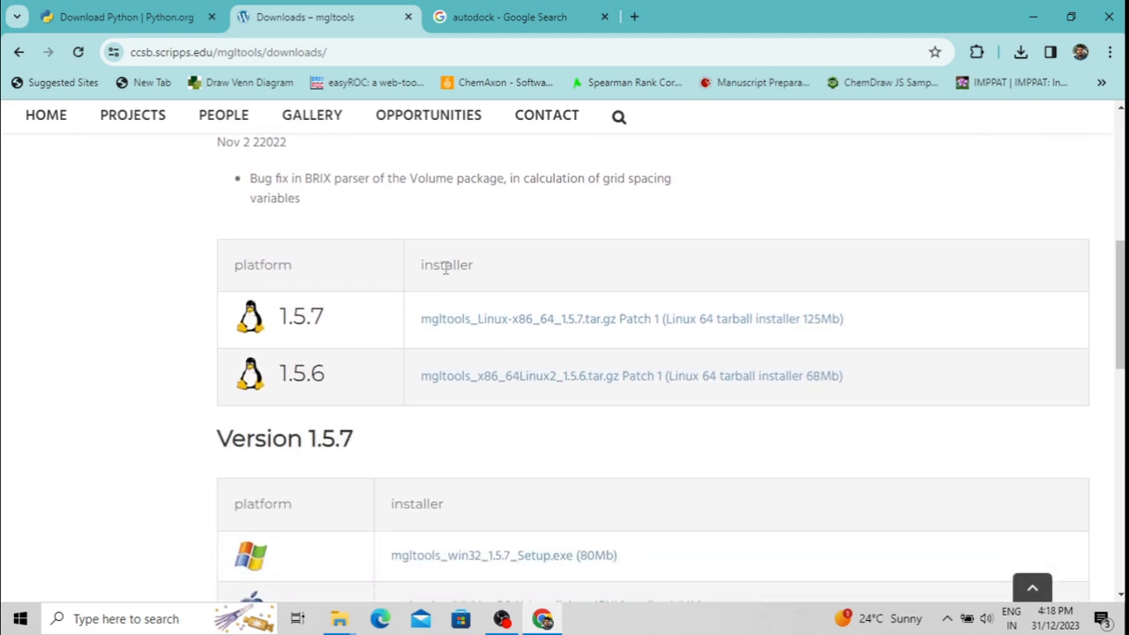
pyautogui.scroll(1, 445, 269)
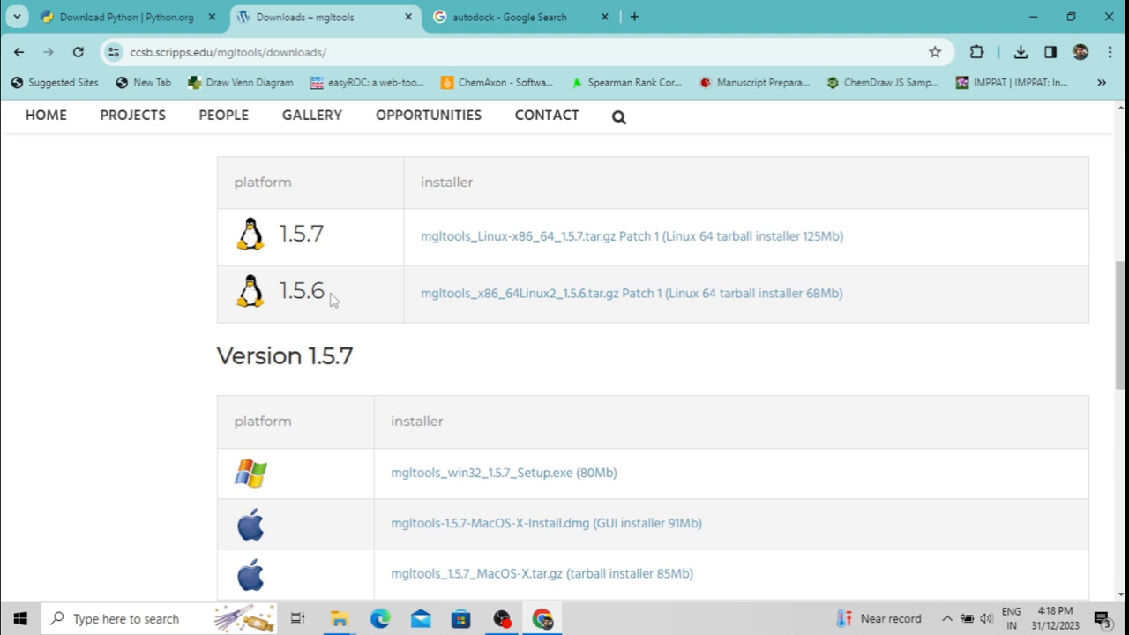
pyautogui.scroll(-2, 333, 300)
pyautogui.scroll(2, 335, 300)
pyautogui.scroll(-2, 309, 295)
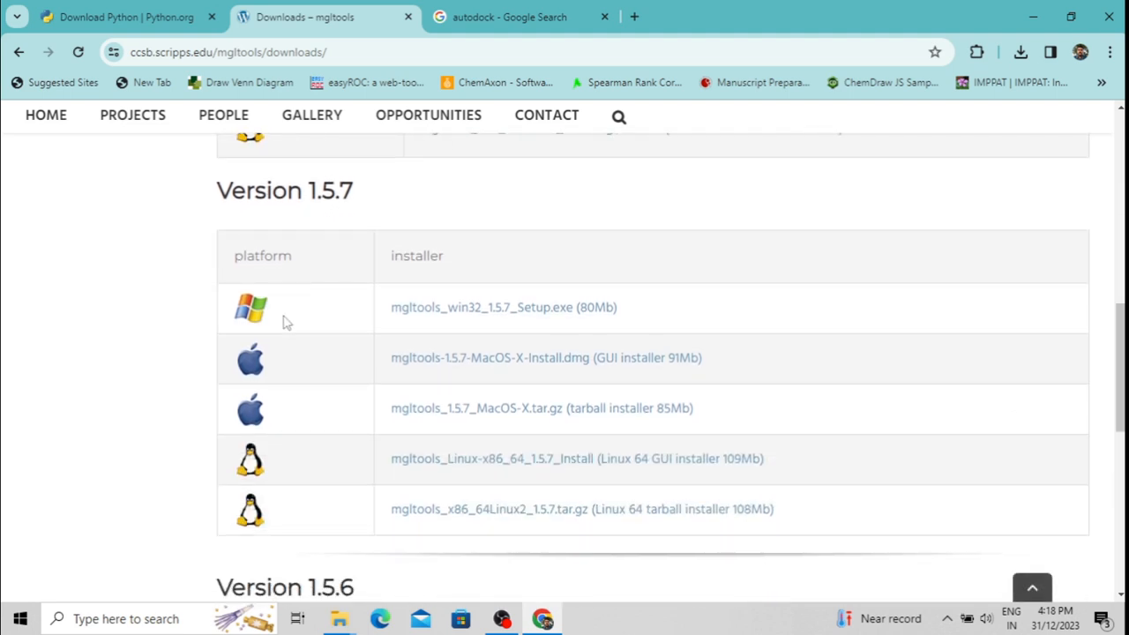
pyautogui.scroll(-1, 557, 208)
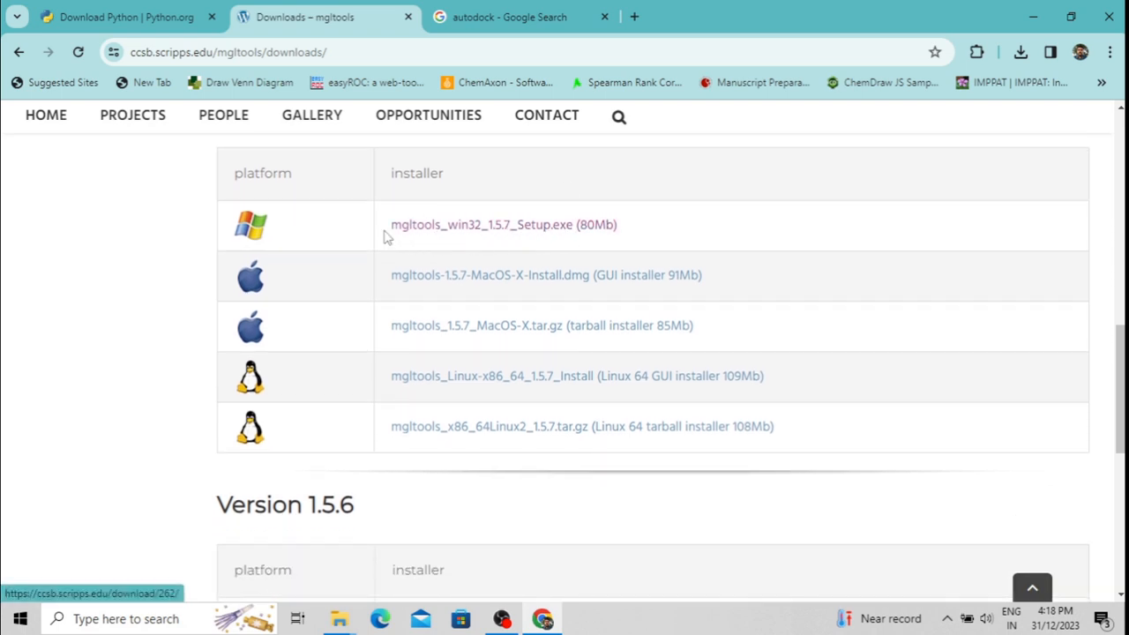
pyautogui.click(524, 230)
# Step: Open the Download AutoDock4 page from the autodock search results and download the AutoDock4 Windows file
pyautogui.click(542, 19)
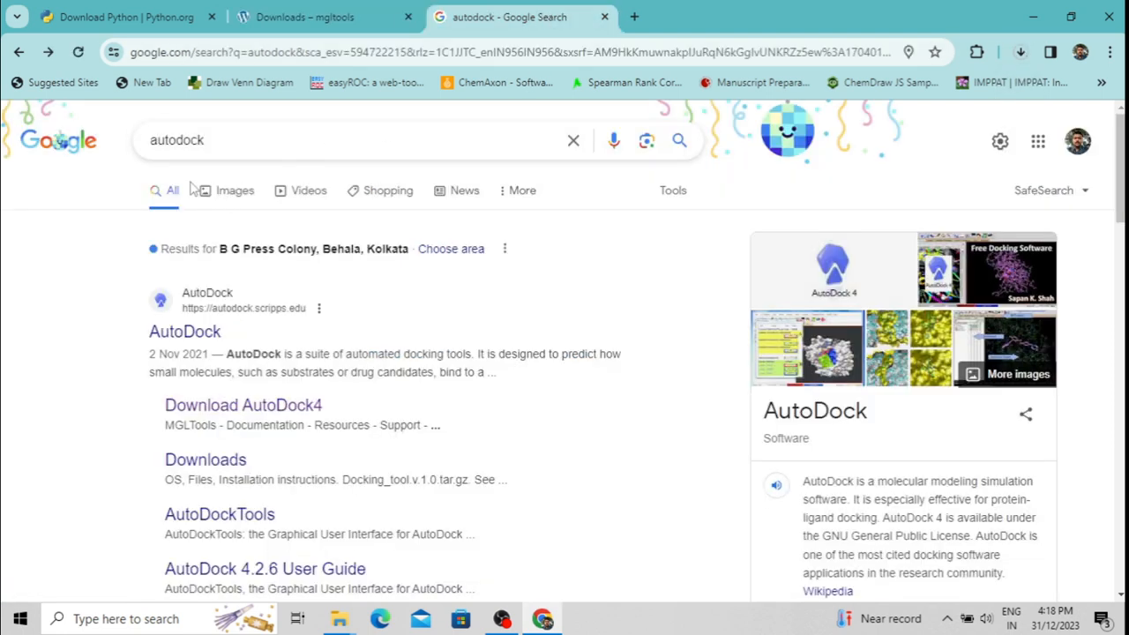
pyautogui.scroll(-2, 441, 309)
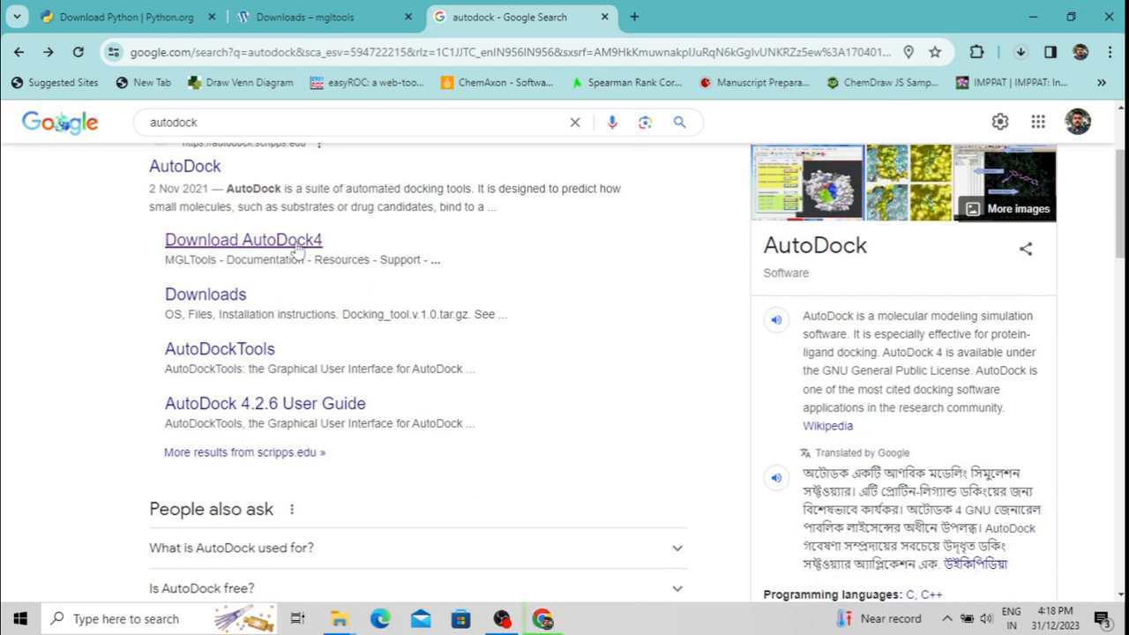
pyautogui.click(306, 244)
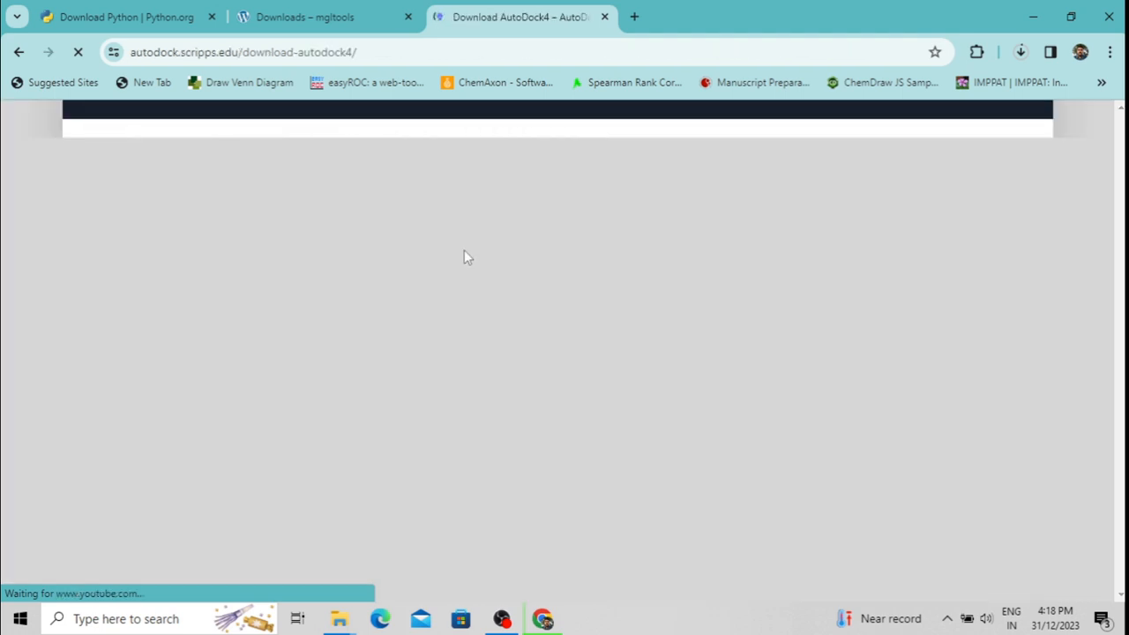
pyautogui.scroll(-3, 737, 246)
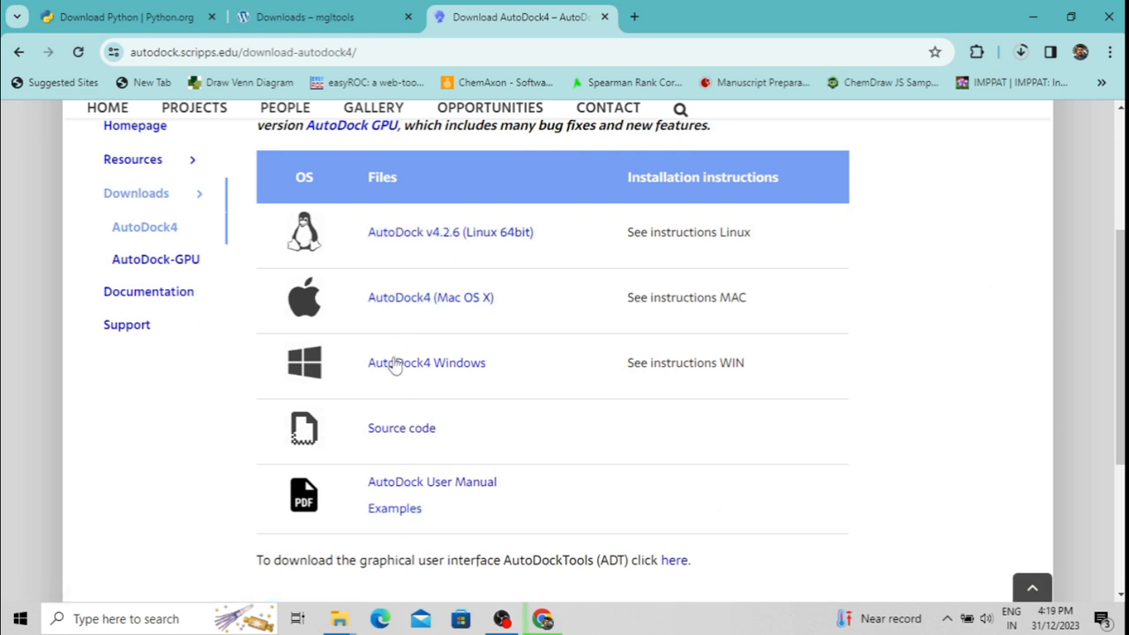
pyautogui.click(456, 367)
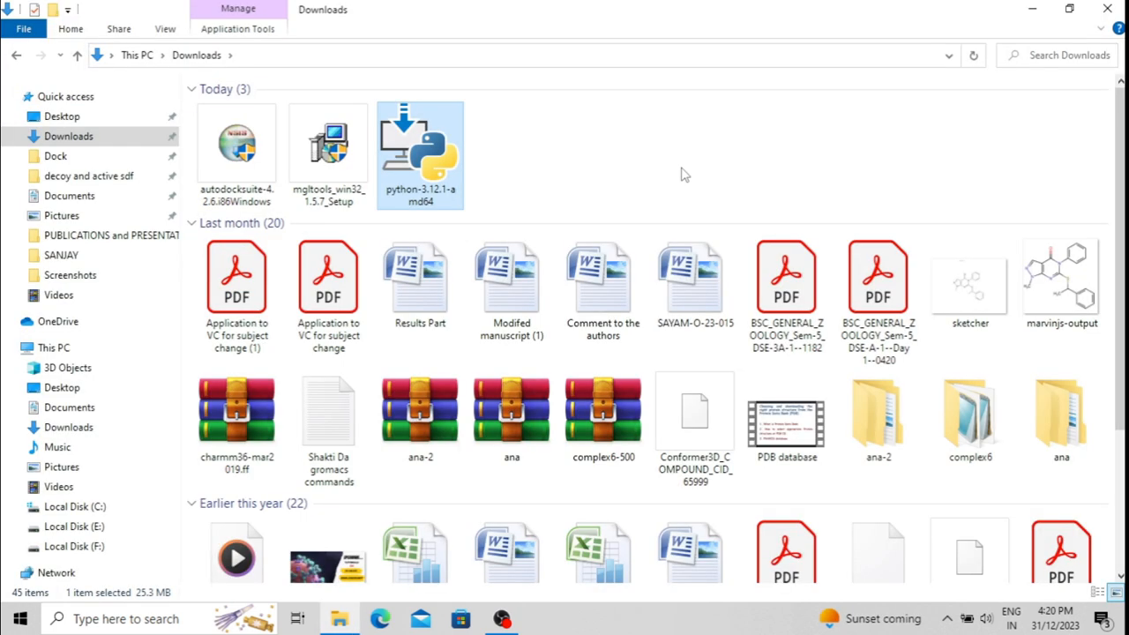
# Step: Launch the python-3.12.1-amd64 installer from the Downloads folder and cancel its setup
pyautogui.click(236, 150)
pyautogui.click(357, 160)
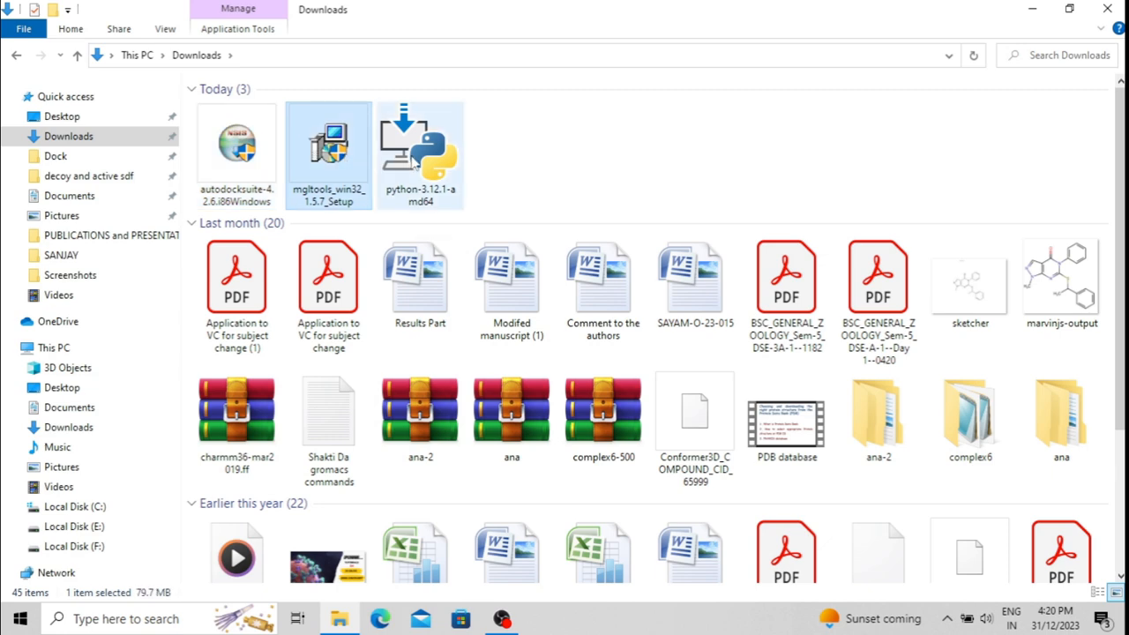
pyautogui.click(414, 162)
pyautogui.doubleClick(415, 161)
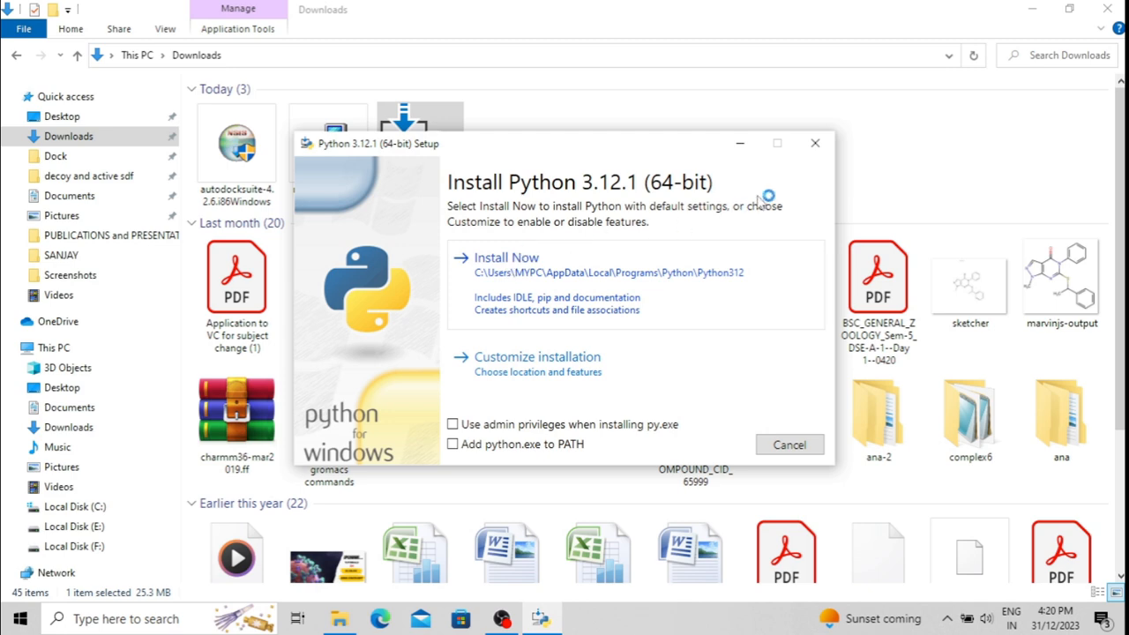
pyautogui.click(817, 146)
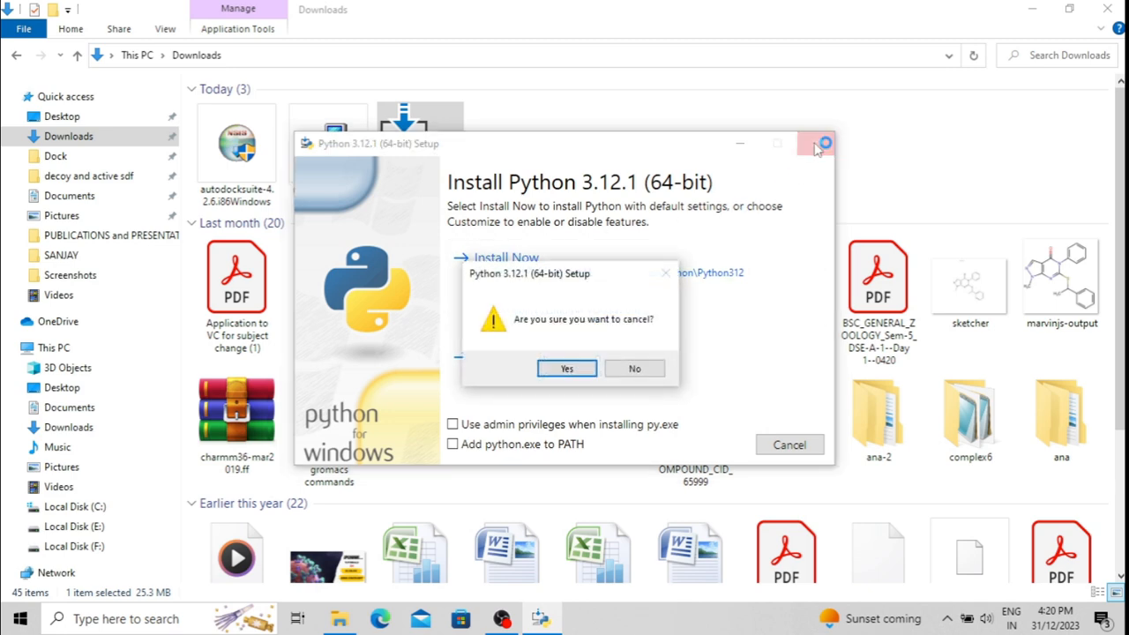
pyautogui.click(567, 369)
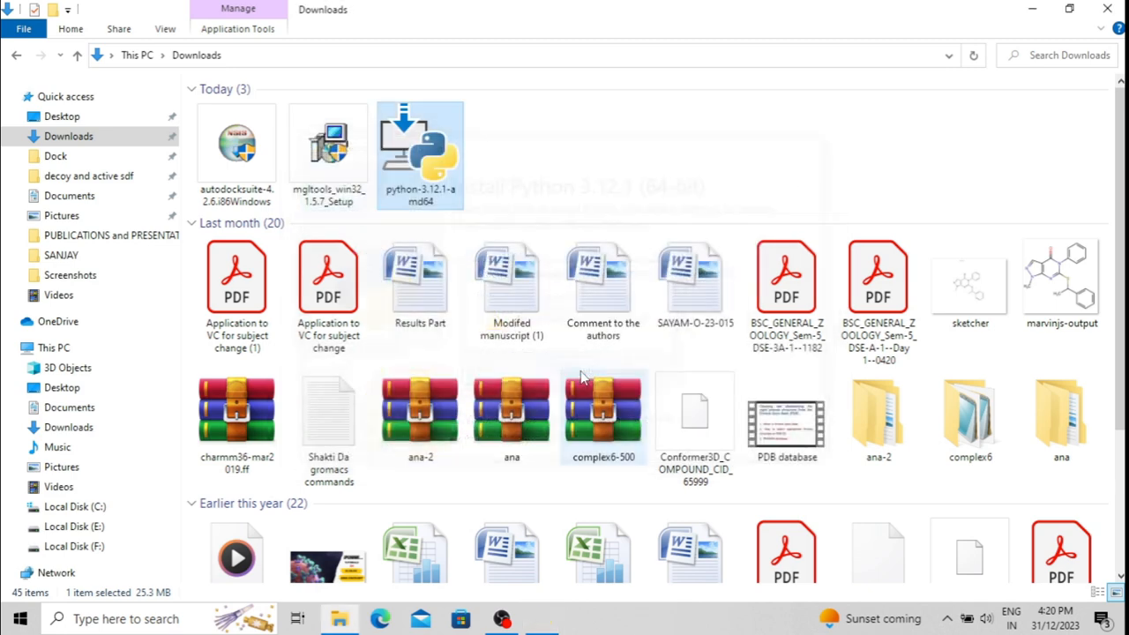
# Step: Run the mgltools_win32_1.5.7_Setup installer, accept the license agreement, and exit the setup at the destination location page
pyautogui.doubleClick(342, 176)
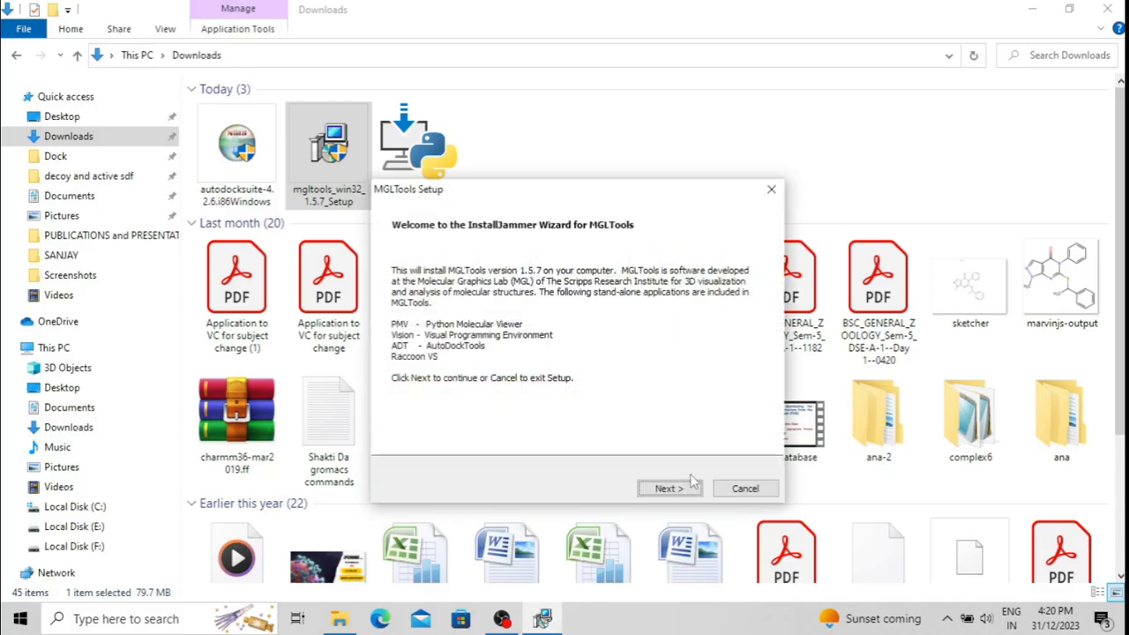
pyautogui.click(678, 488)
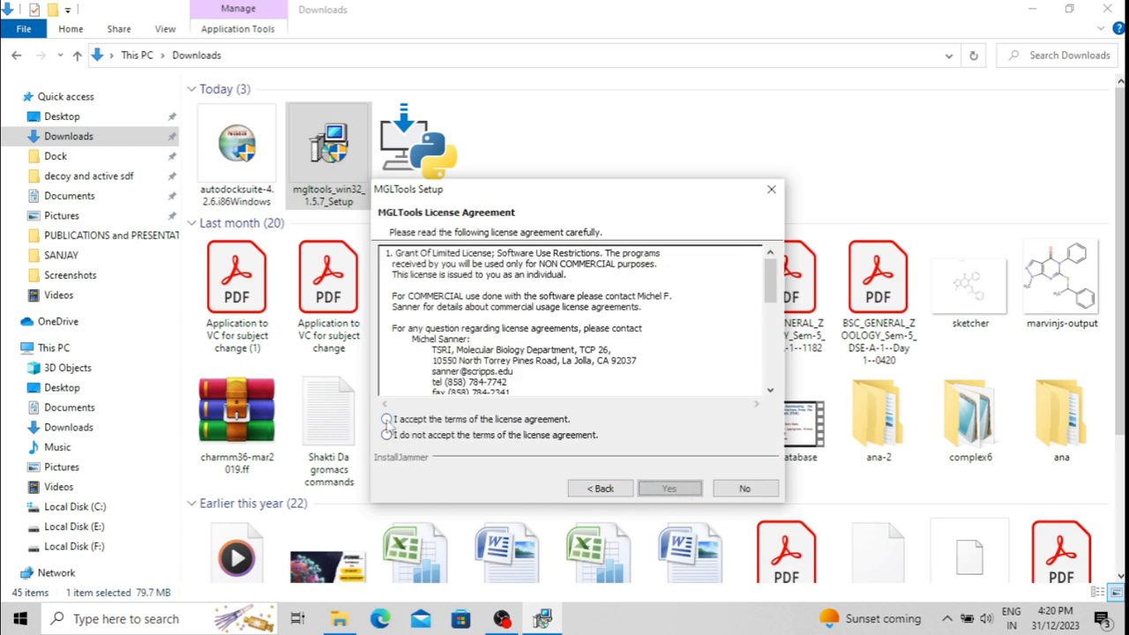
pyautogui.click(413, 420)
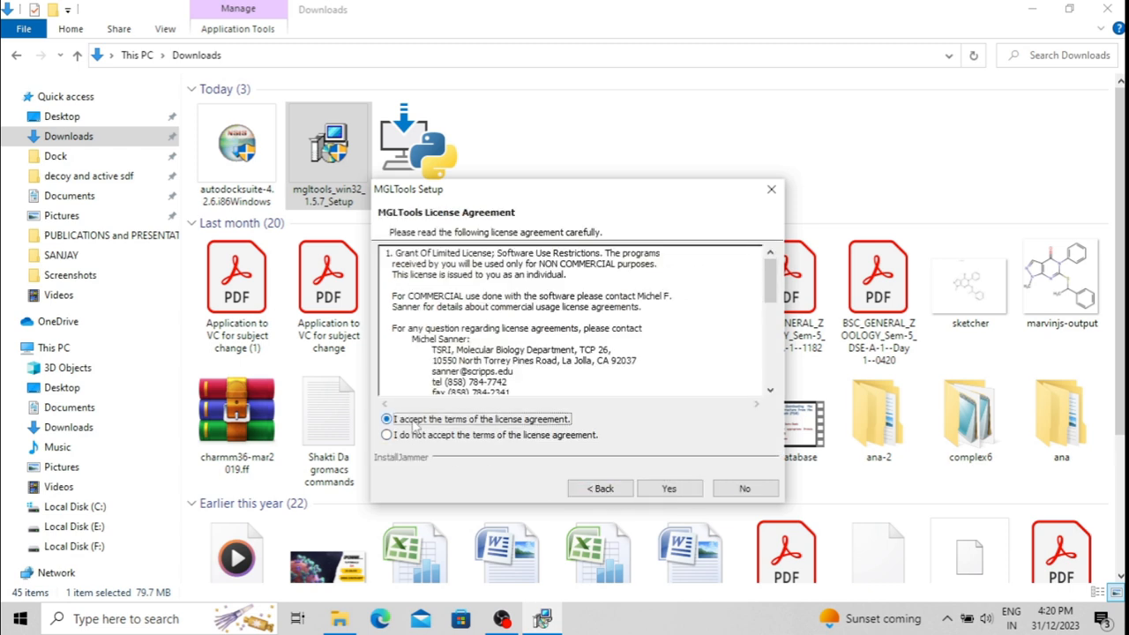
pyautogui.click(669, 490)
pyautogui.click(719, 491)
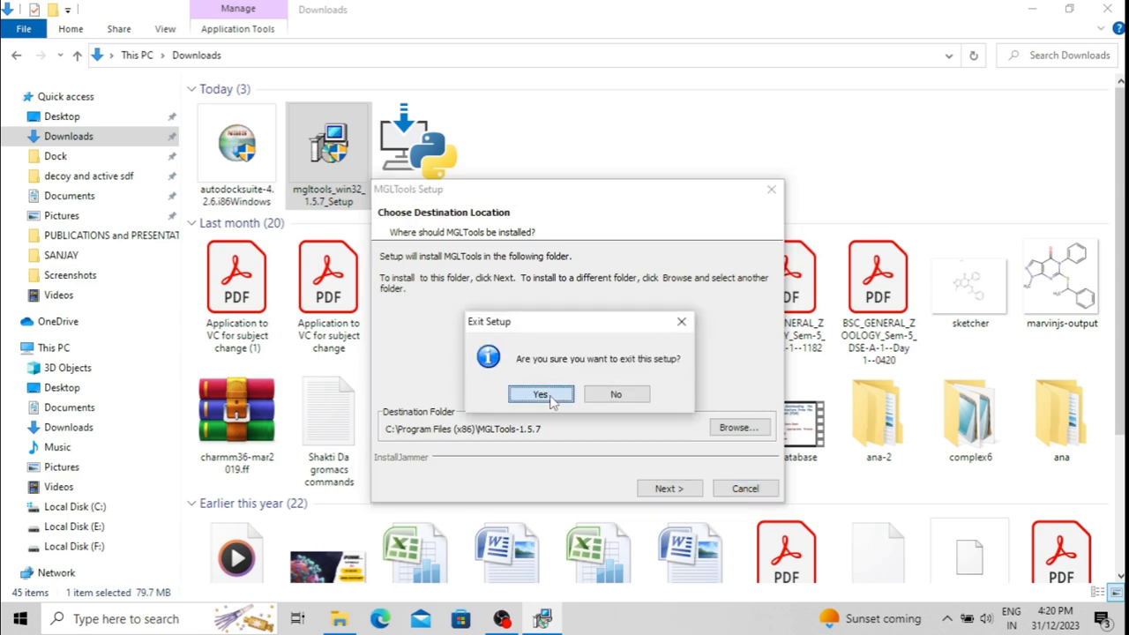
pyautogui.click(541, 394)
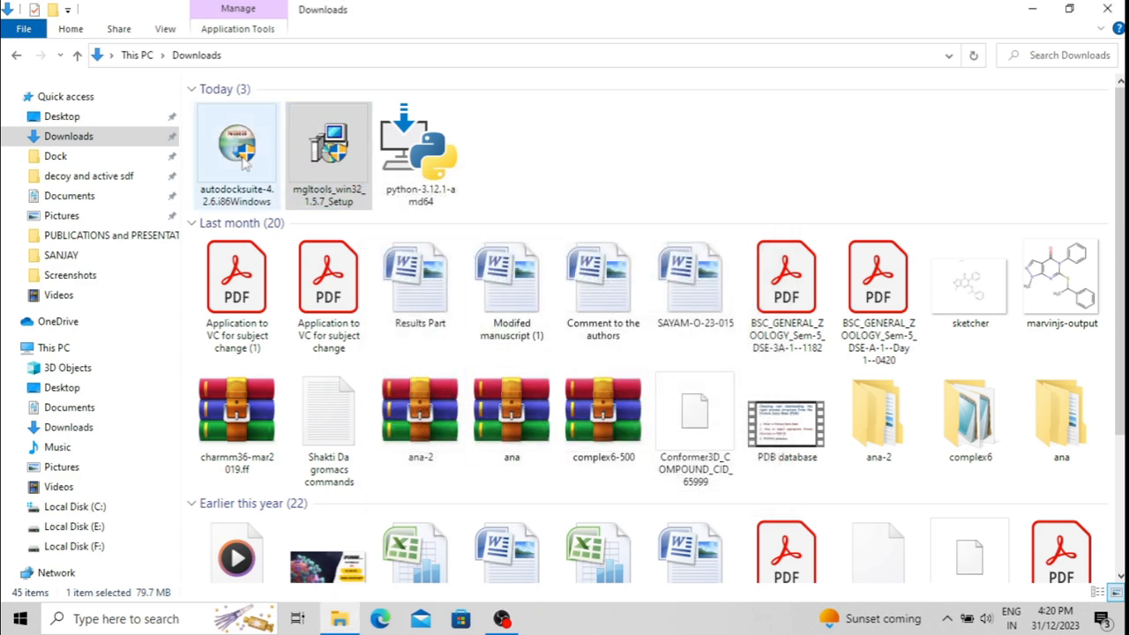
# Step: Close the Downloads folder and open Local Disk (C:) from This PC
pyautogui.click(245, 160)
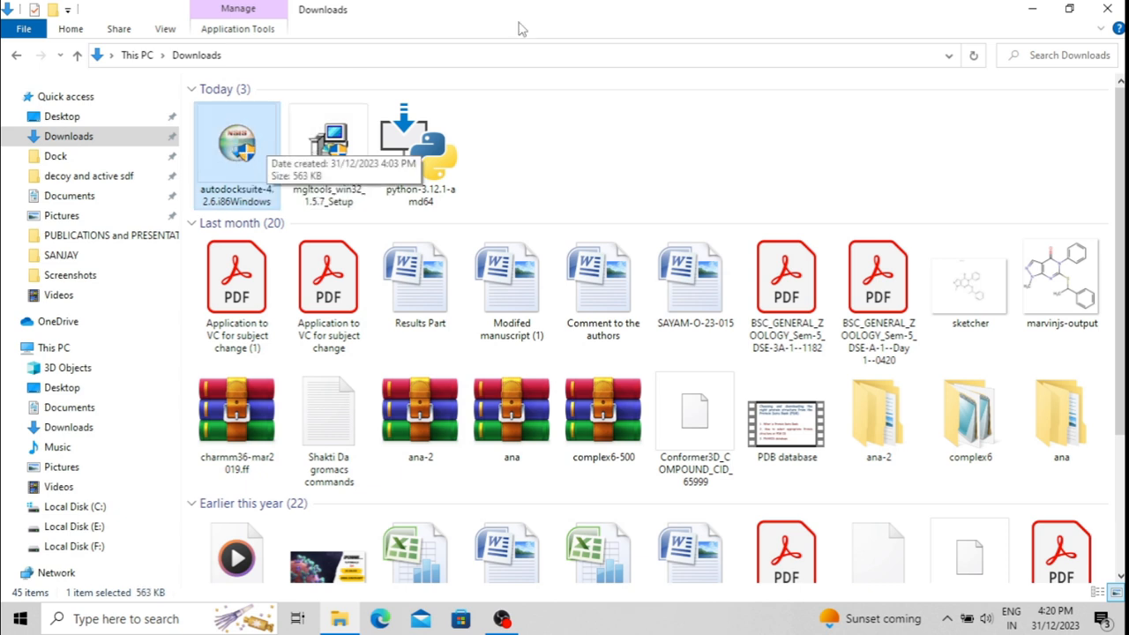
pyautogui.click(1107, 9)
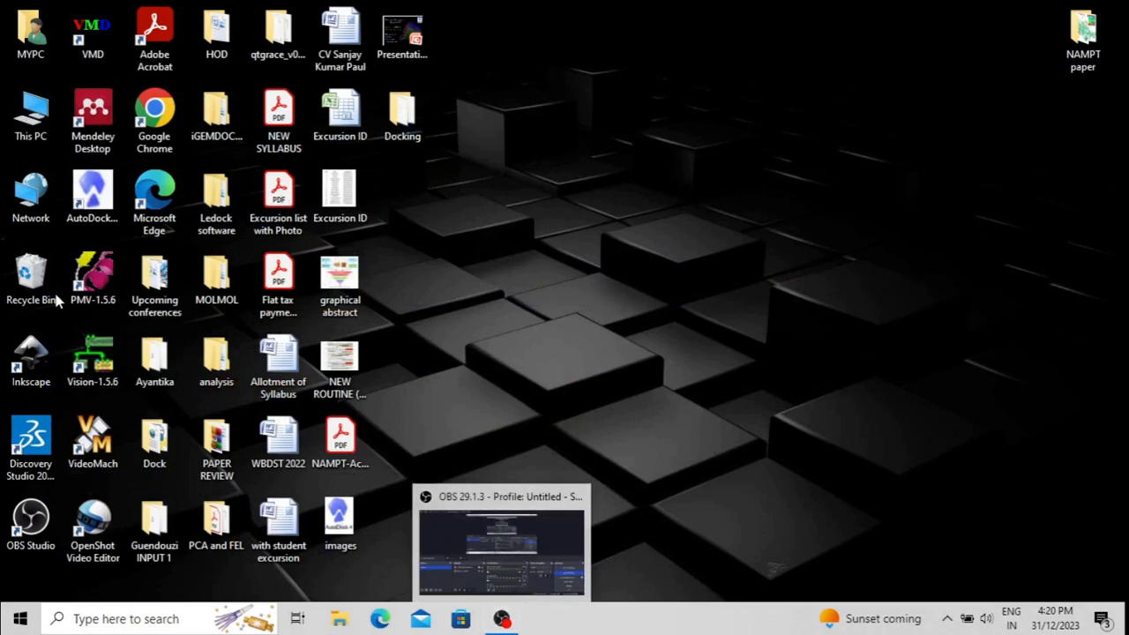
pyautogui.rightClick(12, 270)
pyautogui.click(605, 302)
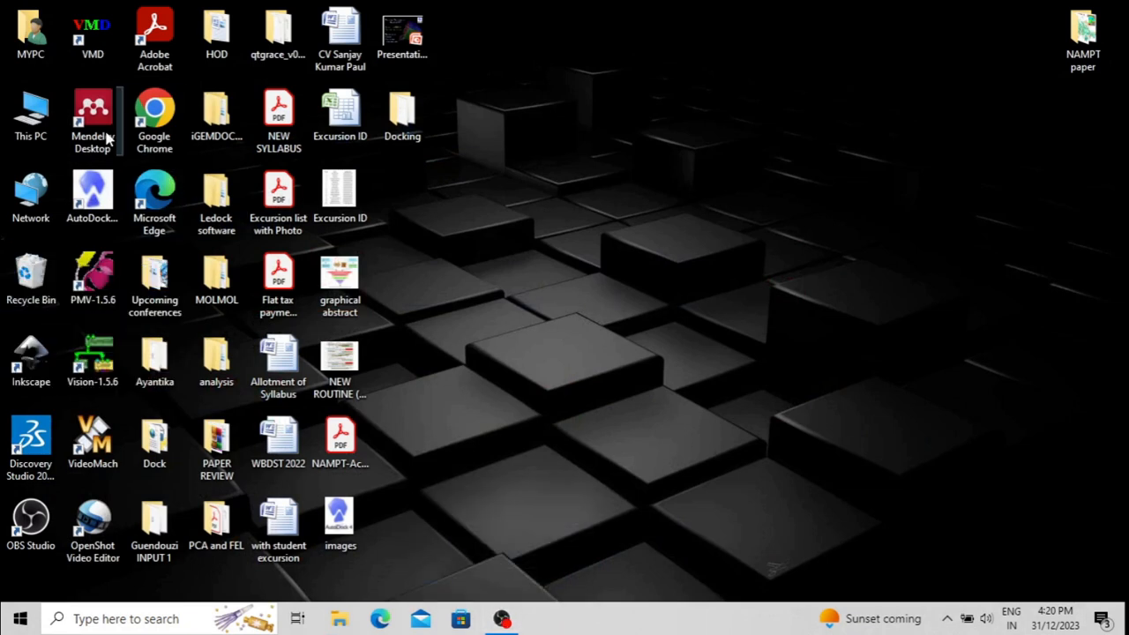
pyautogui.doubleClick(31, 110)
pyautogui.click(332, 250)
pyautogui.doubleClick(332, 249)
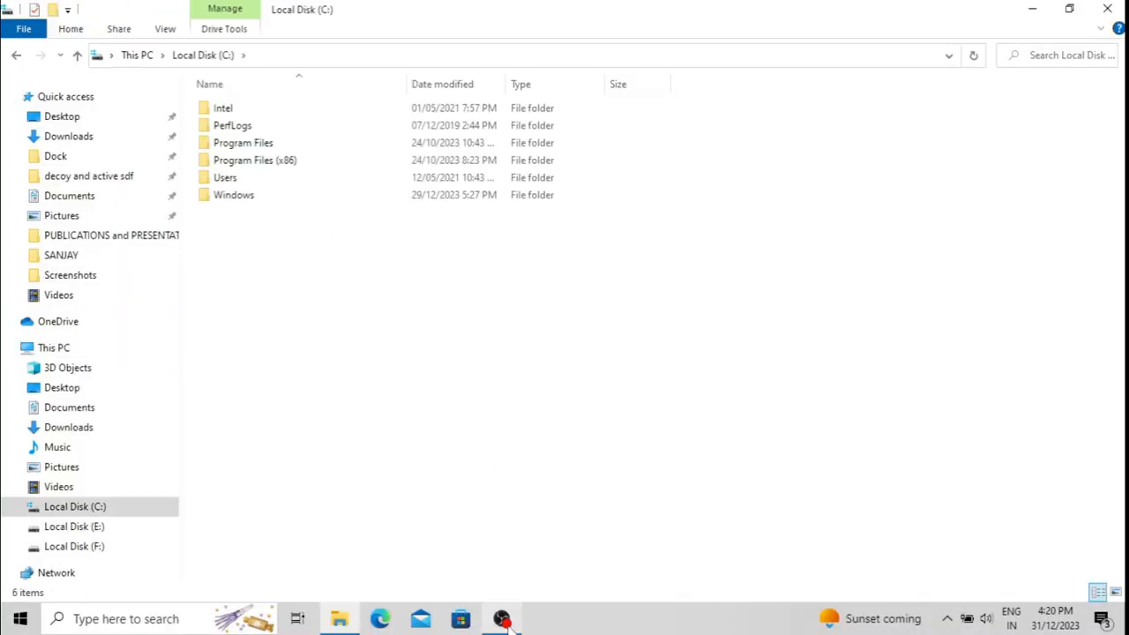
# Step: Select the AD4.1_bound and AD4_parameters files in Program Files (x86)\MGLTools-1.5.6\Lib\site-packages\AutoDockTools
pyautogui.doubleClick(256, 160)
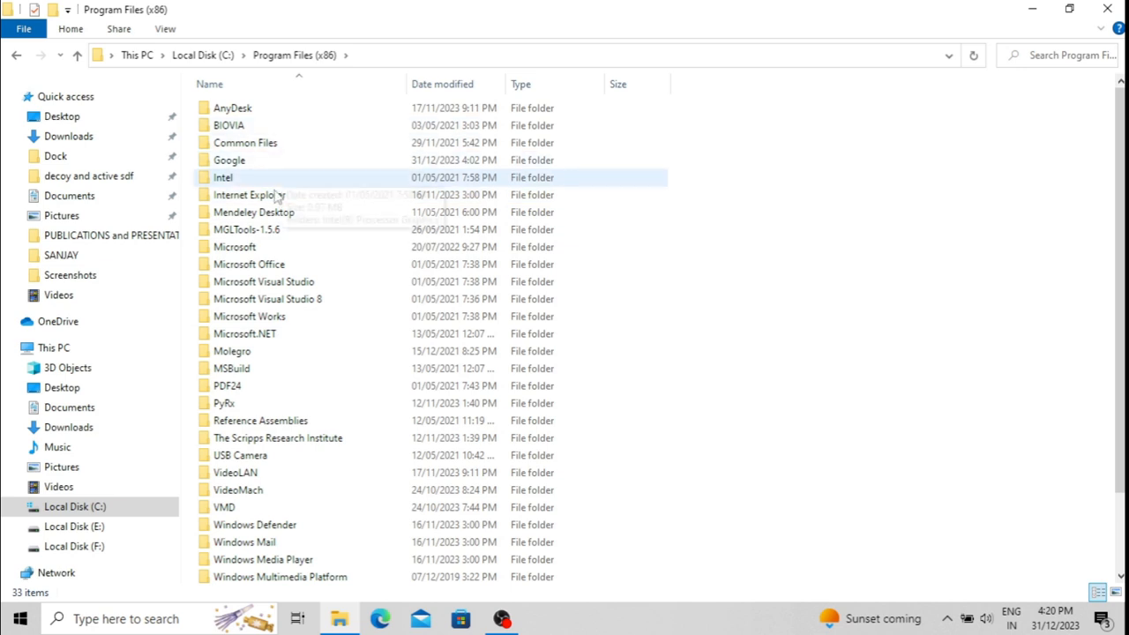
pyautogui.doubleClick(270, 233)
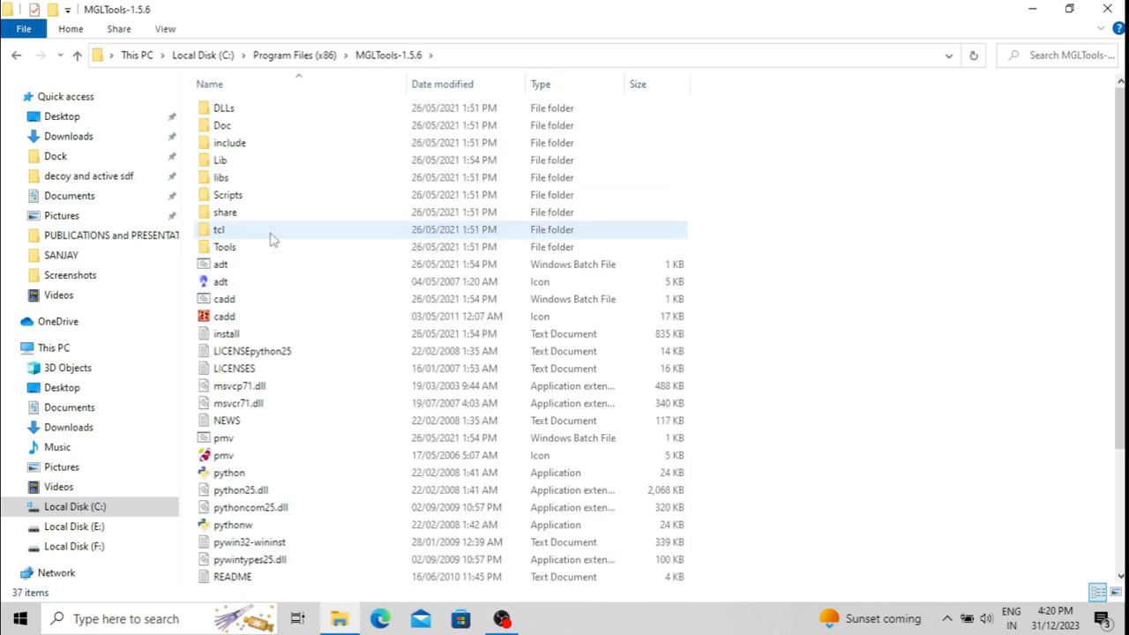
pyautogui.doubleClick(267, 164)
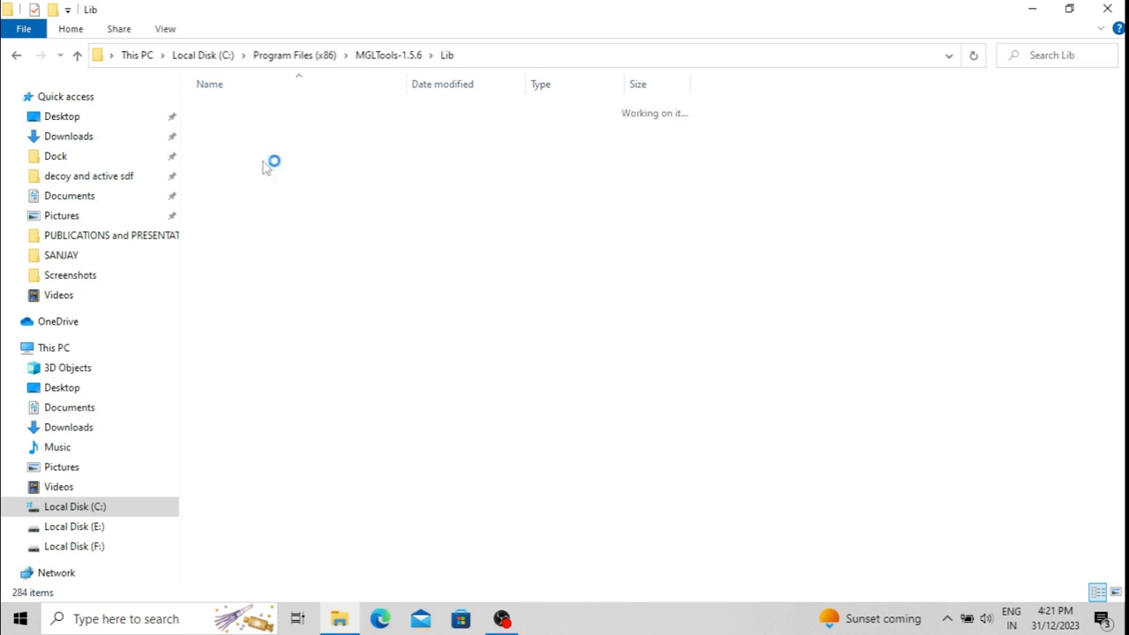
pyautogui.doubleClick(268, 316)
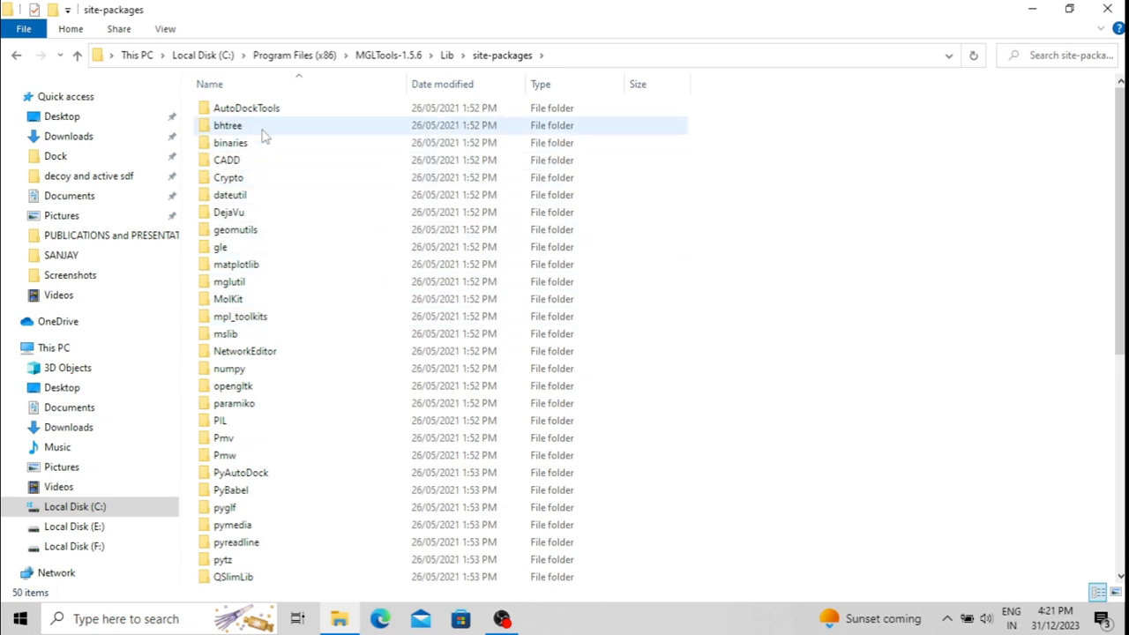
pyautogui.doubleClick(327, 113)
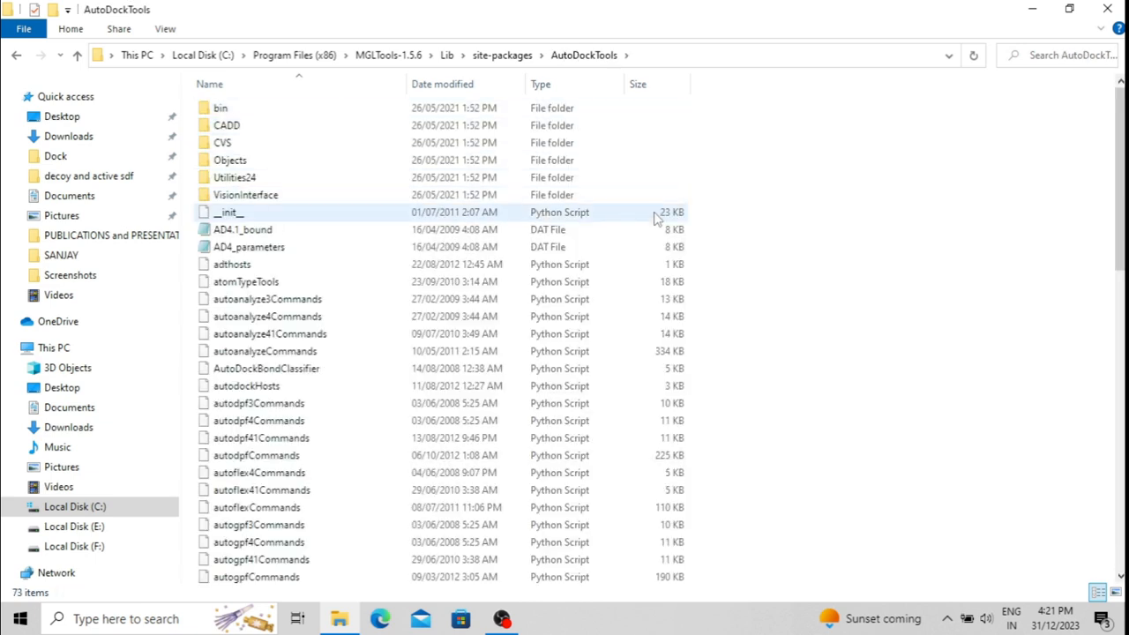
pyautogui.moveTo(198, 229); pyautogui.dragTo(684, 256)
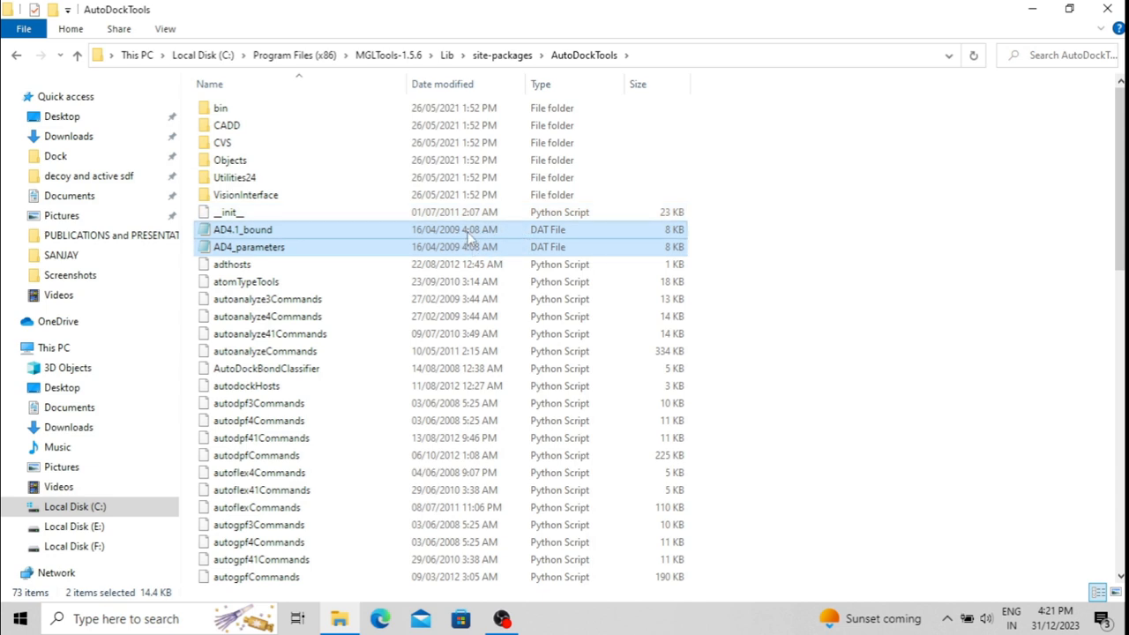
# Step: Minimize the AutoDockTools folder window and open the Docking folder on the desktop
pyautogui.click(1034, 9)
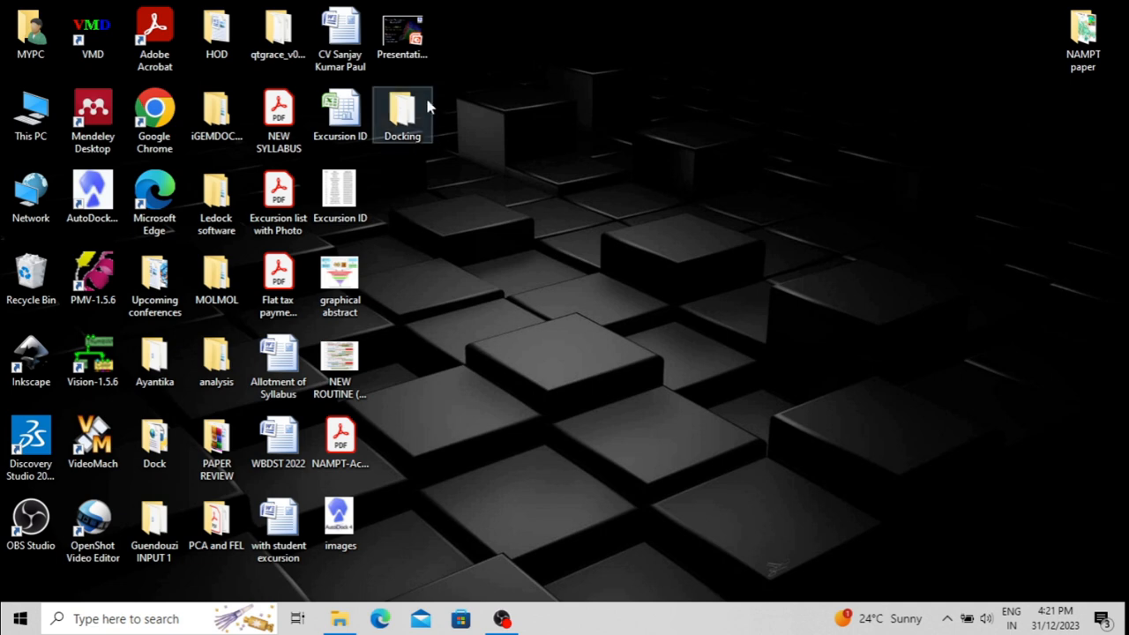
pyautogui.doubleClick(399, 111)
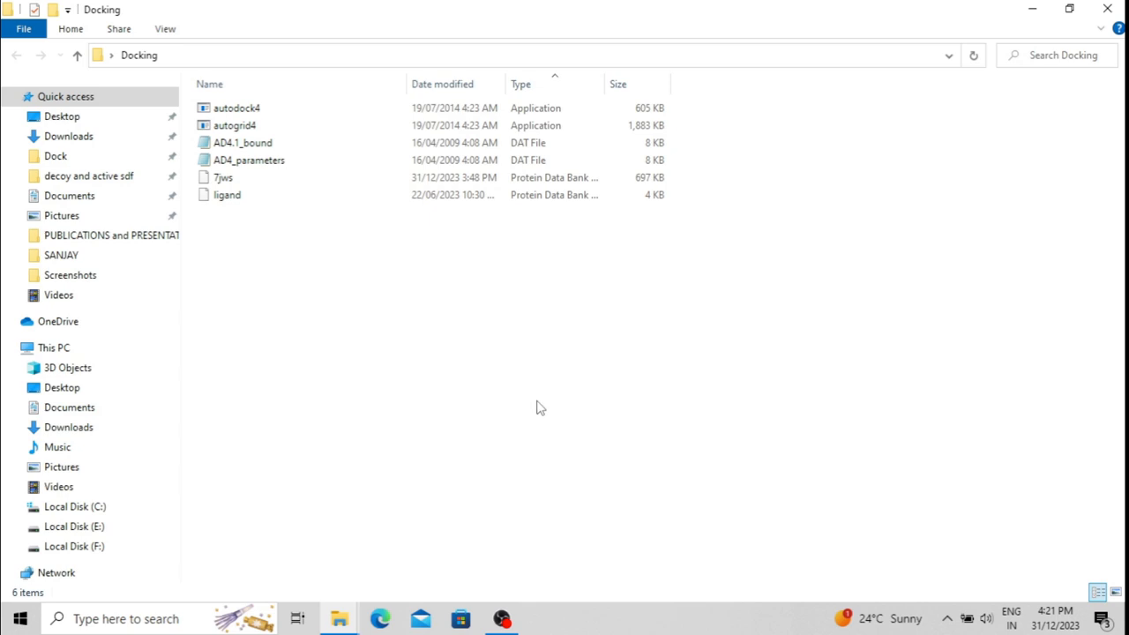
pyautogui.moveTo(339, 622)
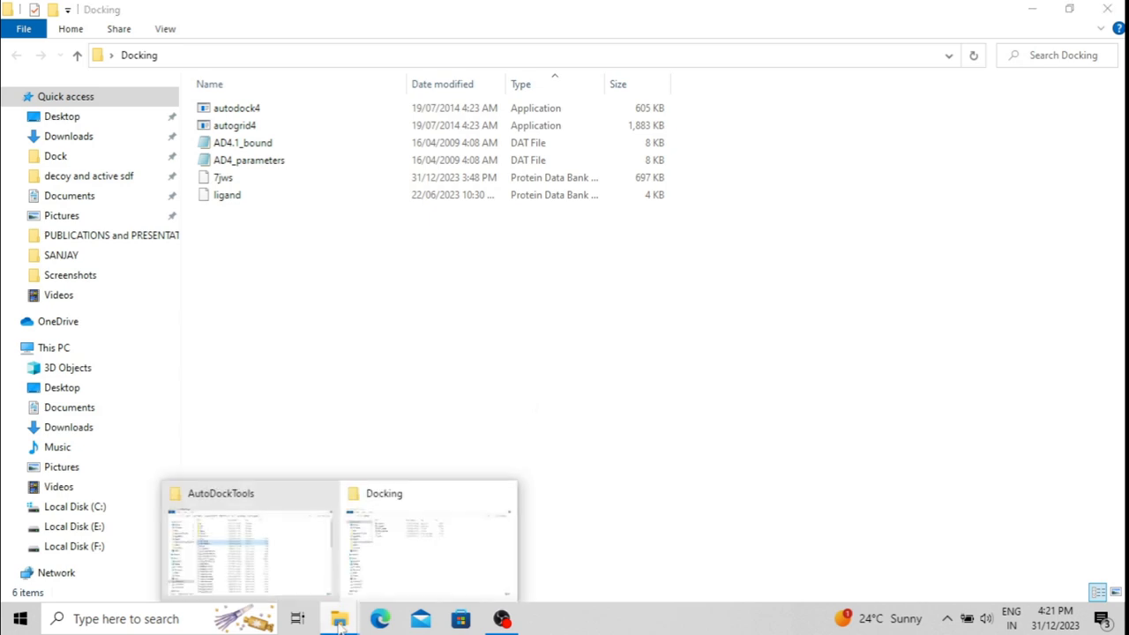
# Step: Select the autodock4 and autogrid4 applications in Program Files (x86)\The Scripps Research Institute\Autodock\4.2.6
pyautogui.click(291, 561)
pyautogui.click(78, 54)
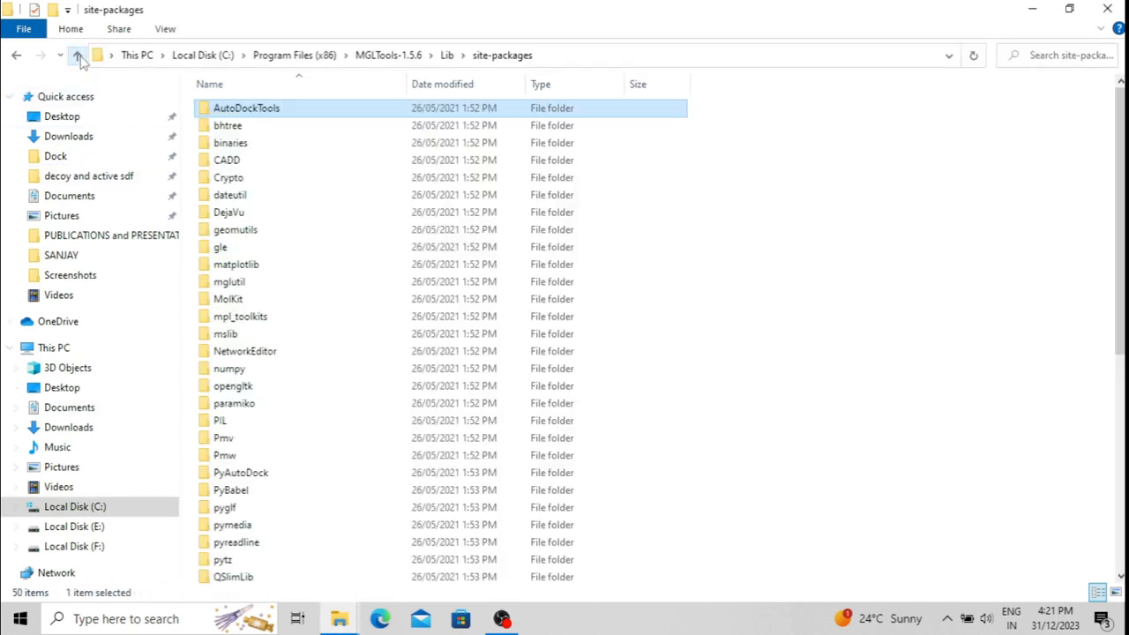
pyautogui.click(78, 54)
pyautogui.click(77, 55)
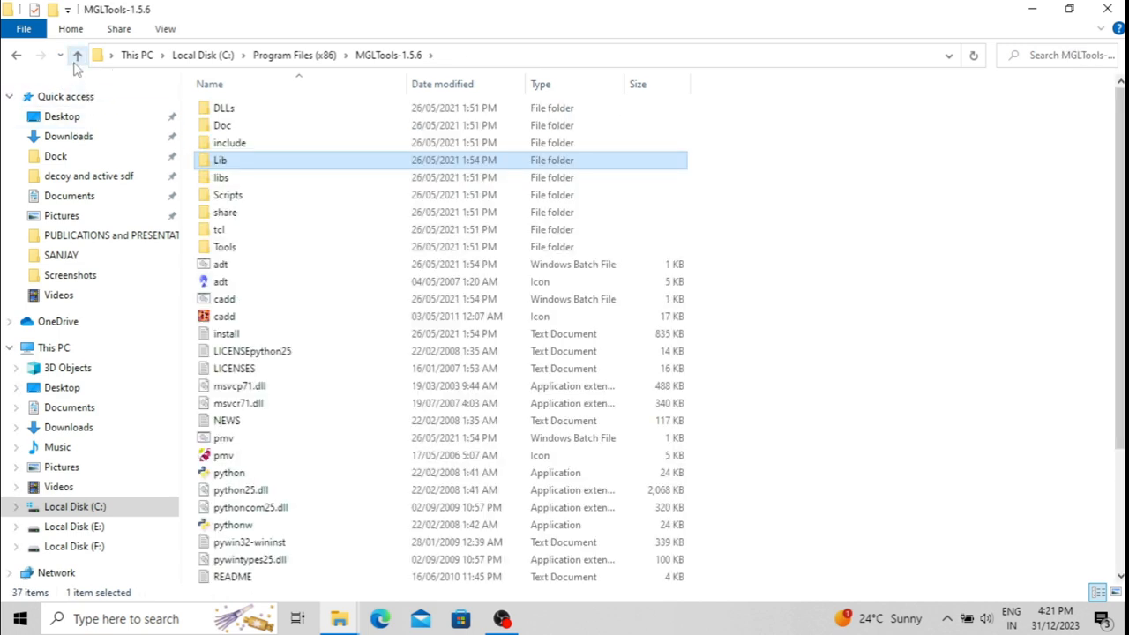
pyautogui.click(78, 54)
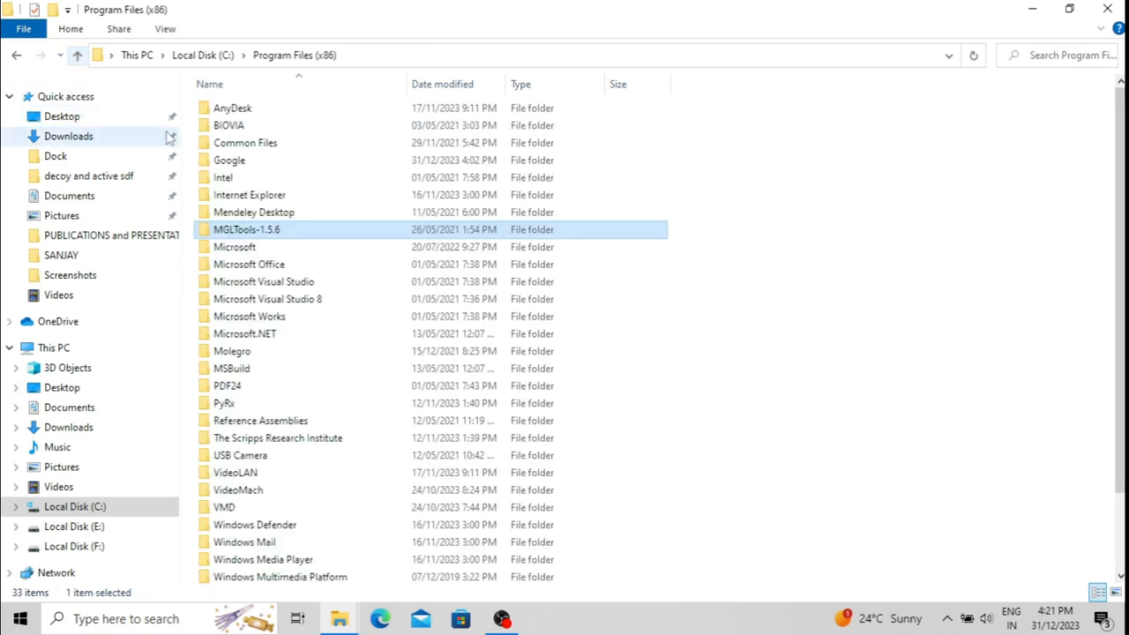
pyautogui.doubleClick(286, 444)
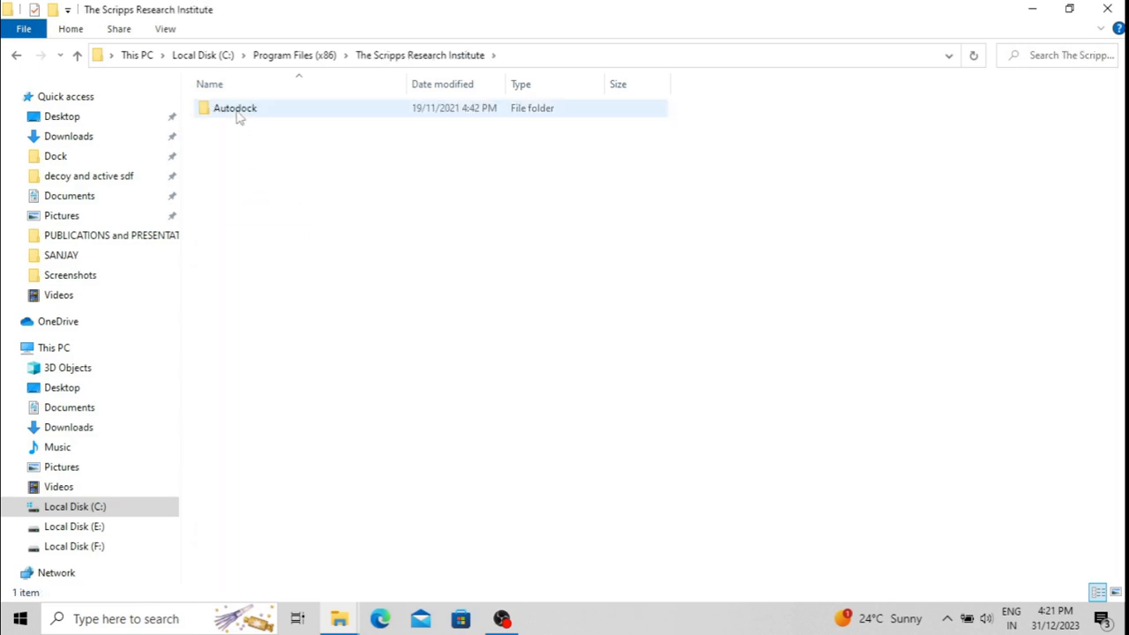
pyautogui.doubleClick(237, 113)
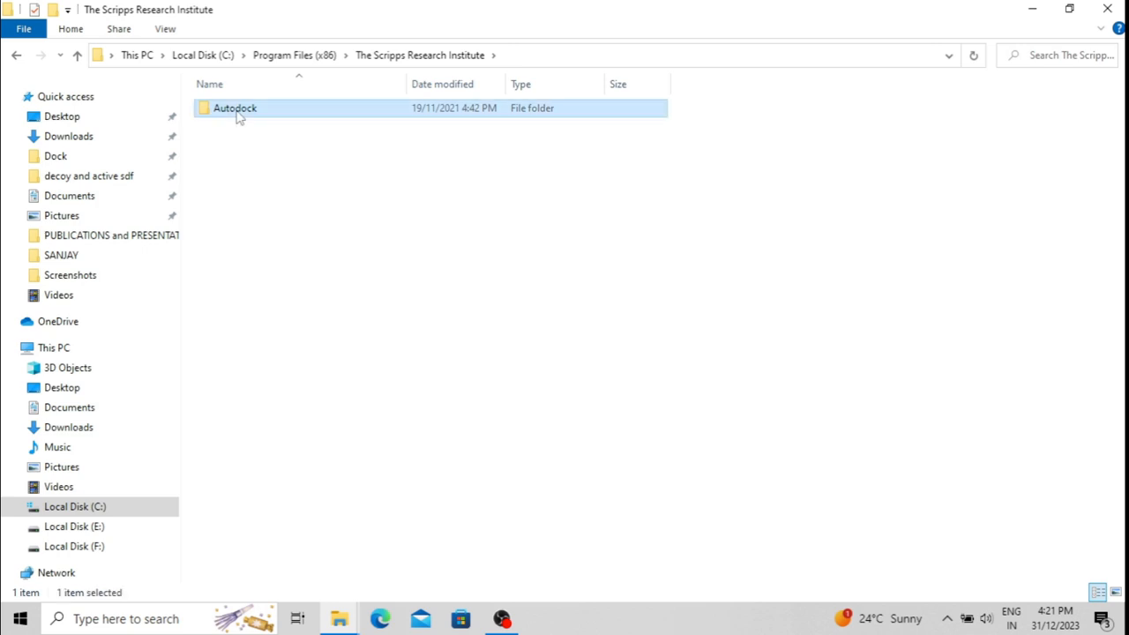
pyautogui.doubleClick(236, 115)
pyautogui.moveTo(299, 200); pyautogui.dragTo(230, 106)
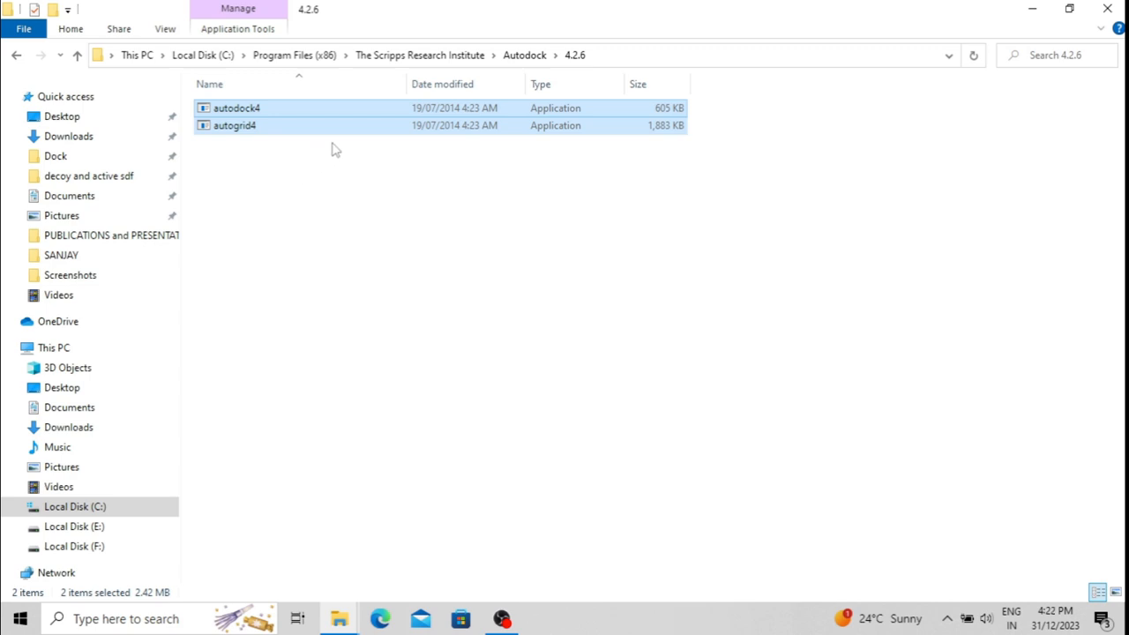
# Step: Clear the file selection, minimize the 4.2.6 folder window, and reopen the Docking folder from the desktop
pyautogui.click(1011, 185)
pyautogui.click(1031, 9)
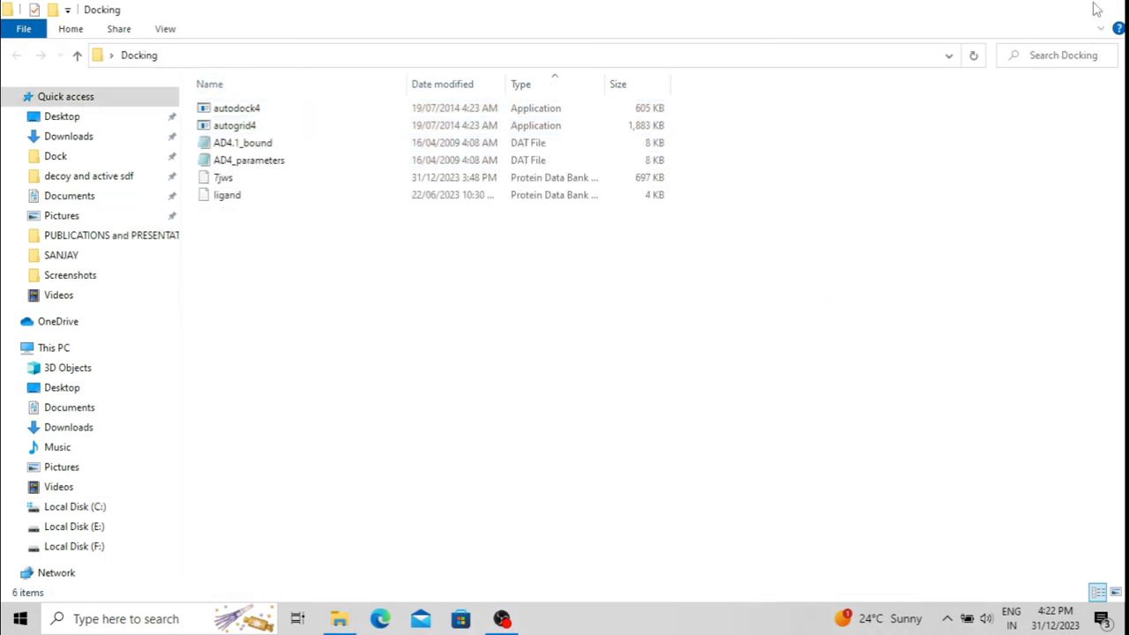
pyautogui.click(1116, 7)
pyautogui.doubleClick(397, 108)
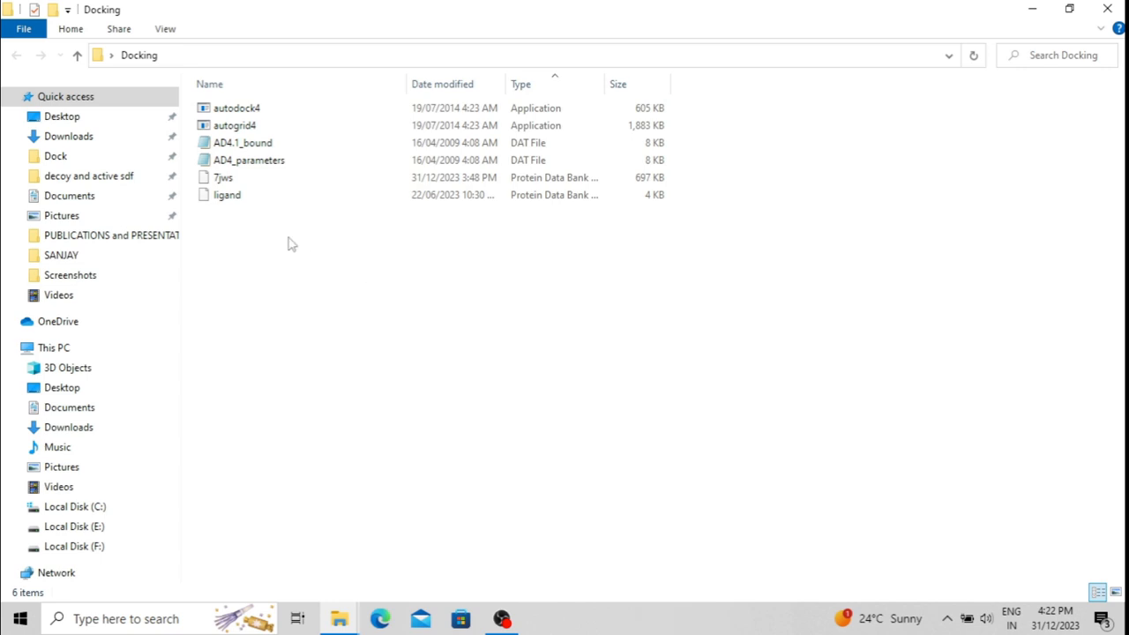
# Step: Examine the 7jws protein file and the ligand file in the Docking folder
pyautogui.click(253, 181)
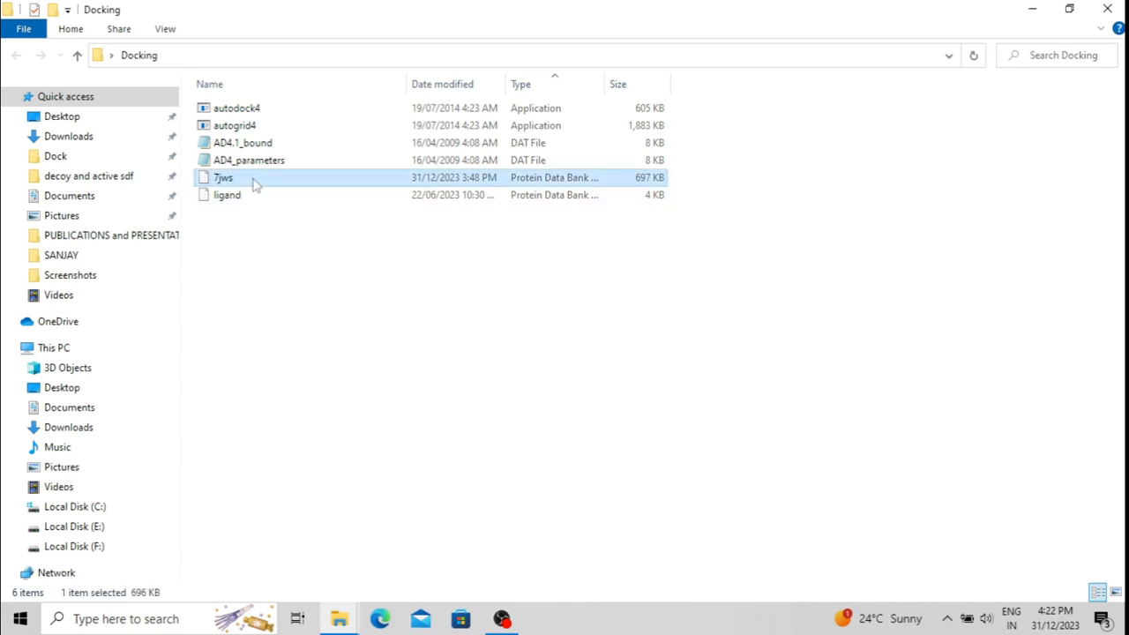
pyautogui.click(252, 198)
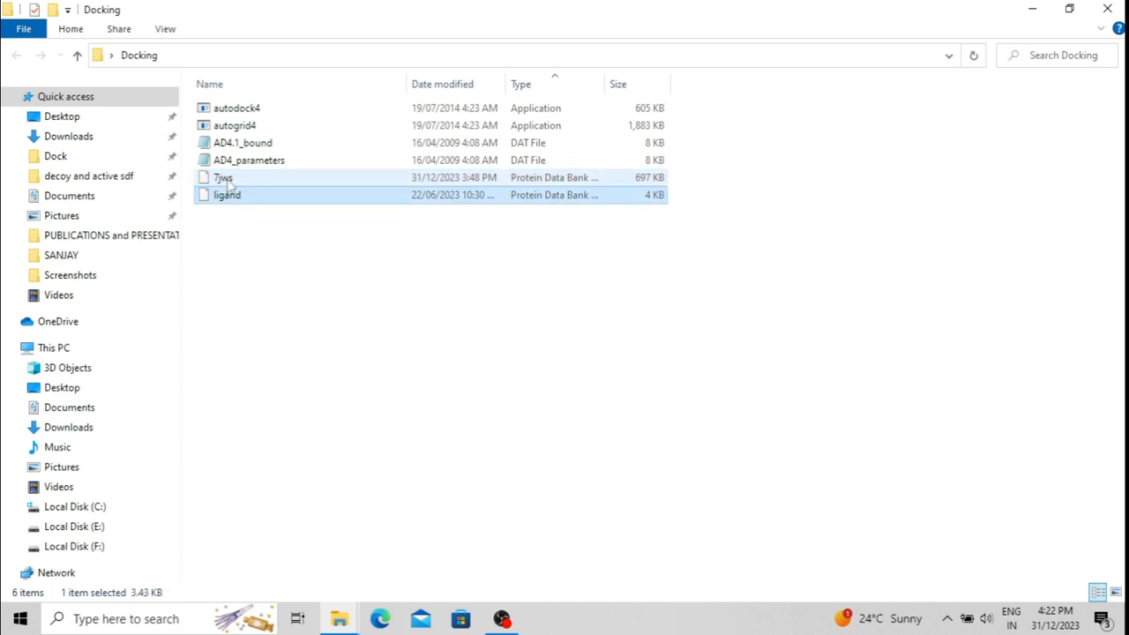
pyautogui.click(228, 181)
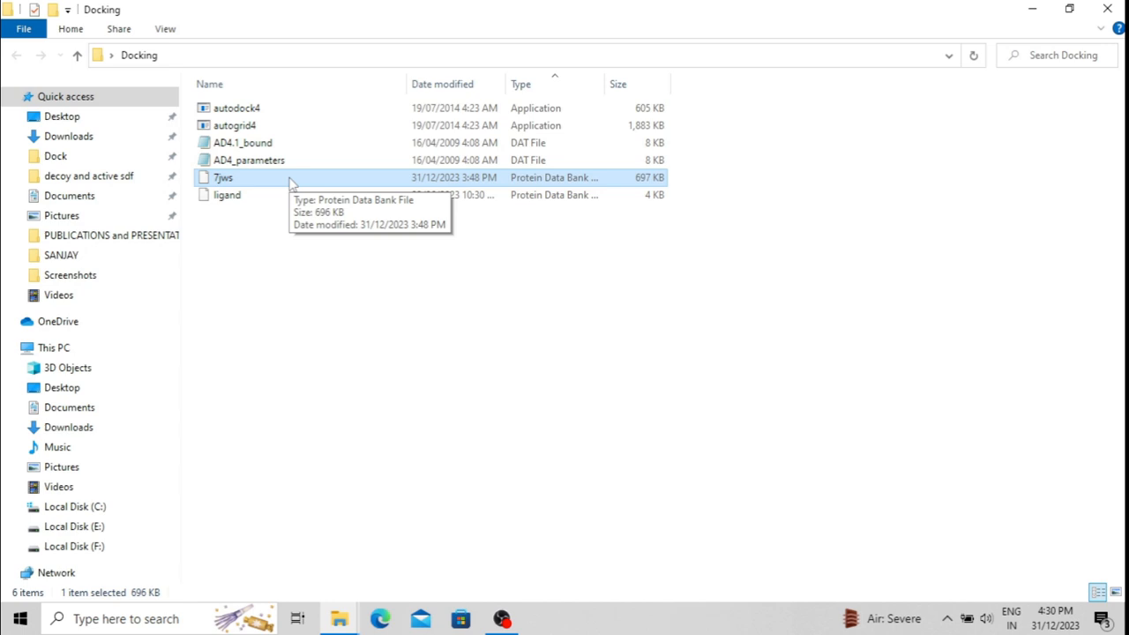
pyautogui.click(248, 202)
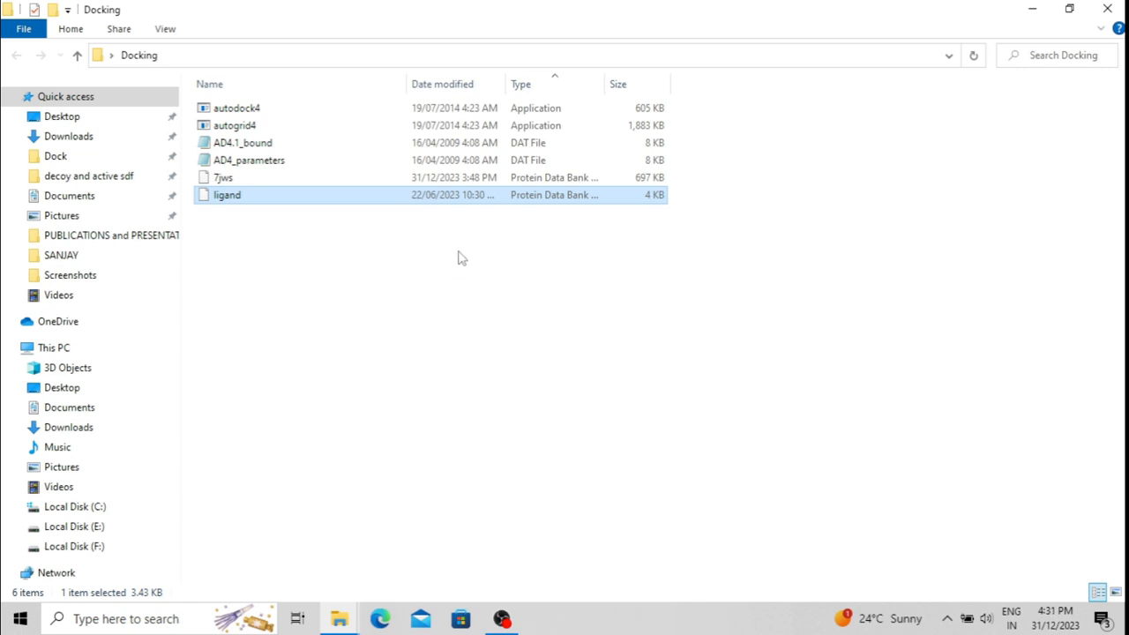
pyautogui.click(238, 179)
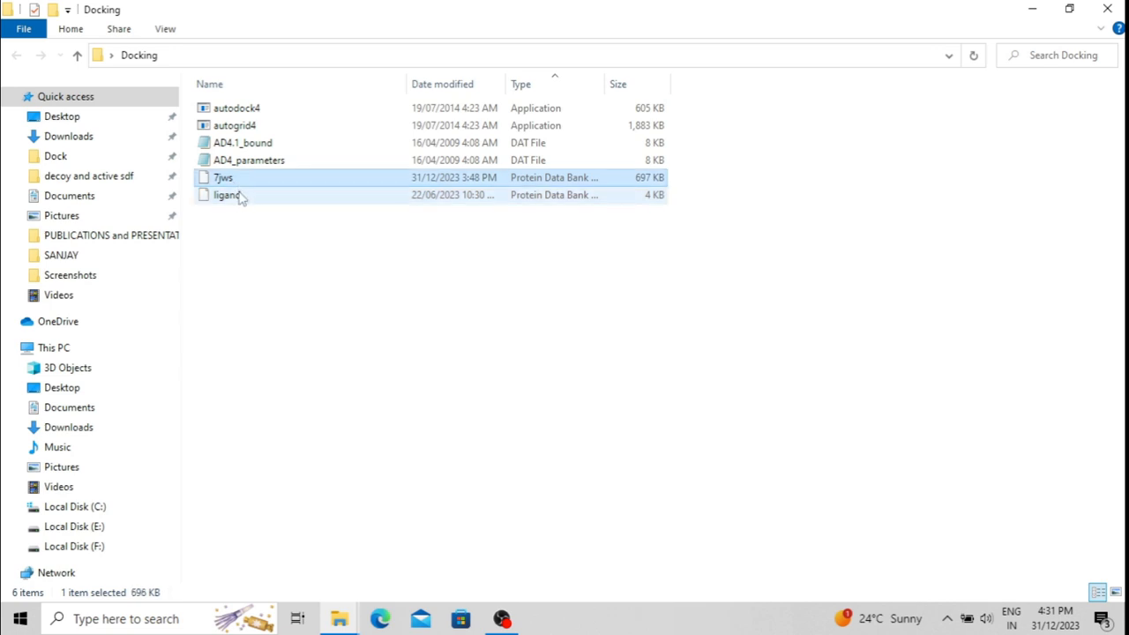
pyautogui.click(241, 201)
pyautogui.click(243, 181)
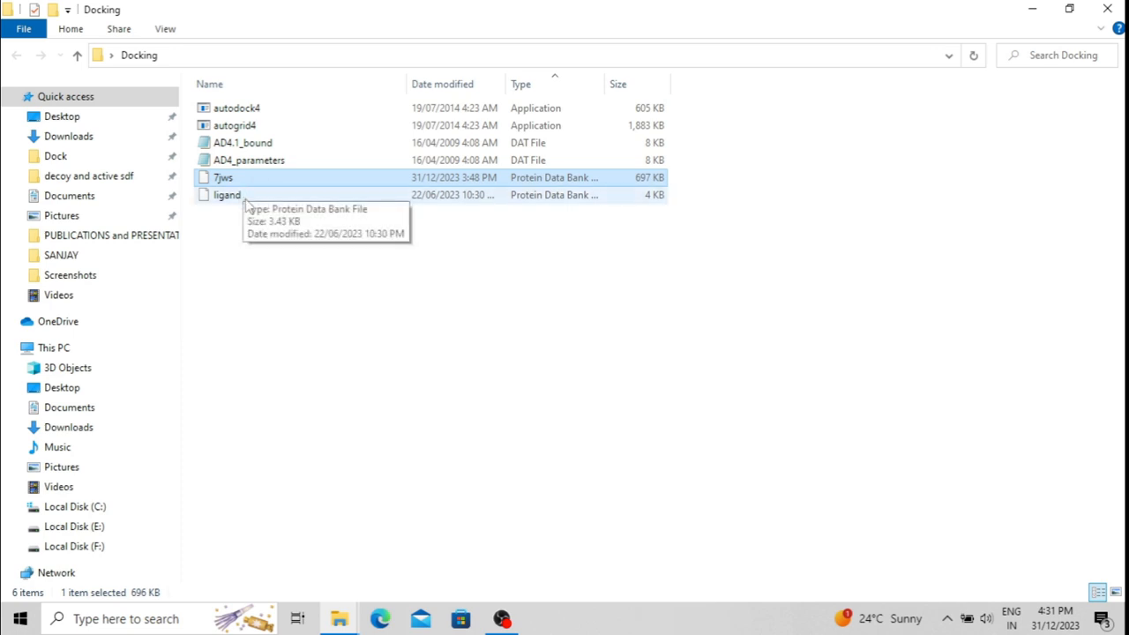
pyautogui.click(249, 198)
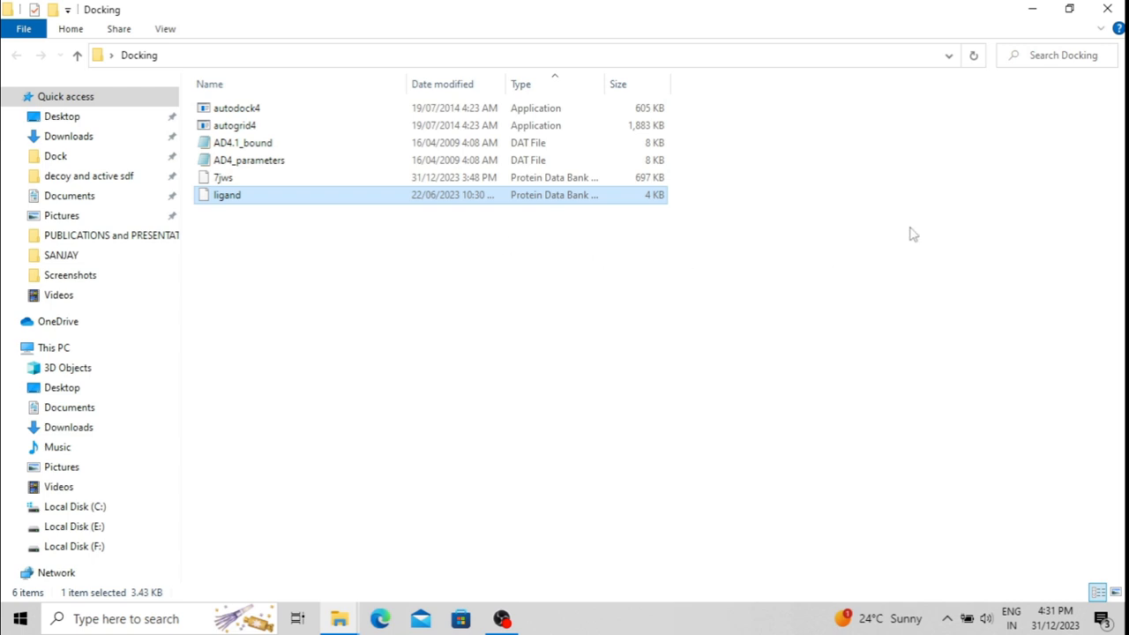
# Step: Minimize the Docking folder, launch AutoDockTools from the desktop, postpone registration, and maximize its main window with the console minimized
pyautogui.click(1032, 9)
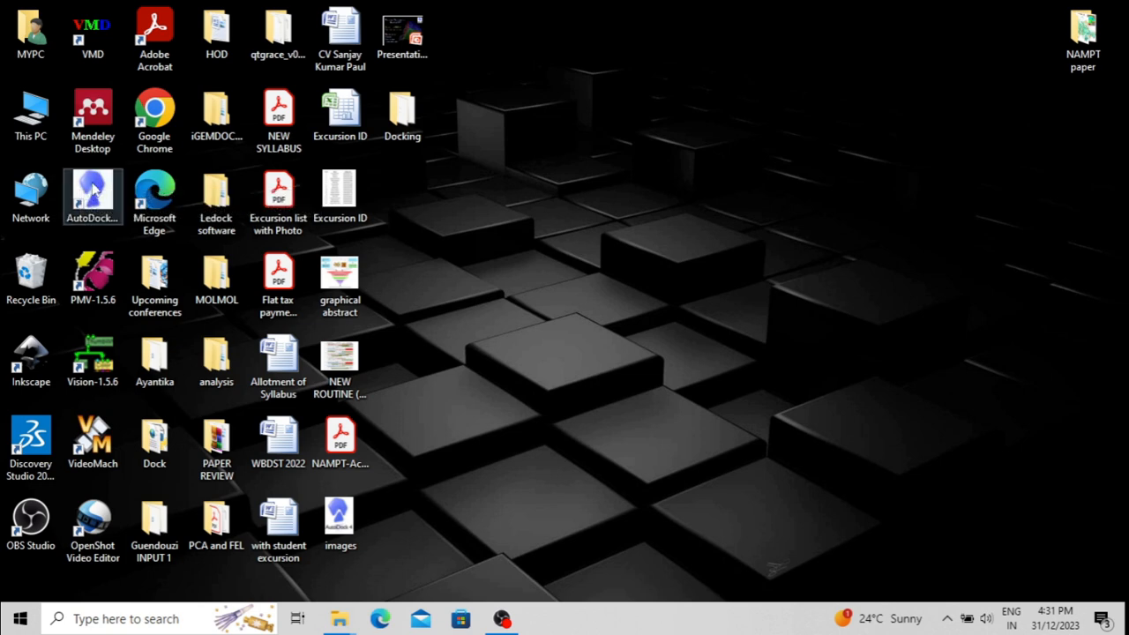
pyautogui.doubleClick(94, 189)
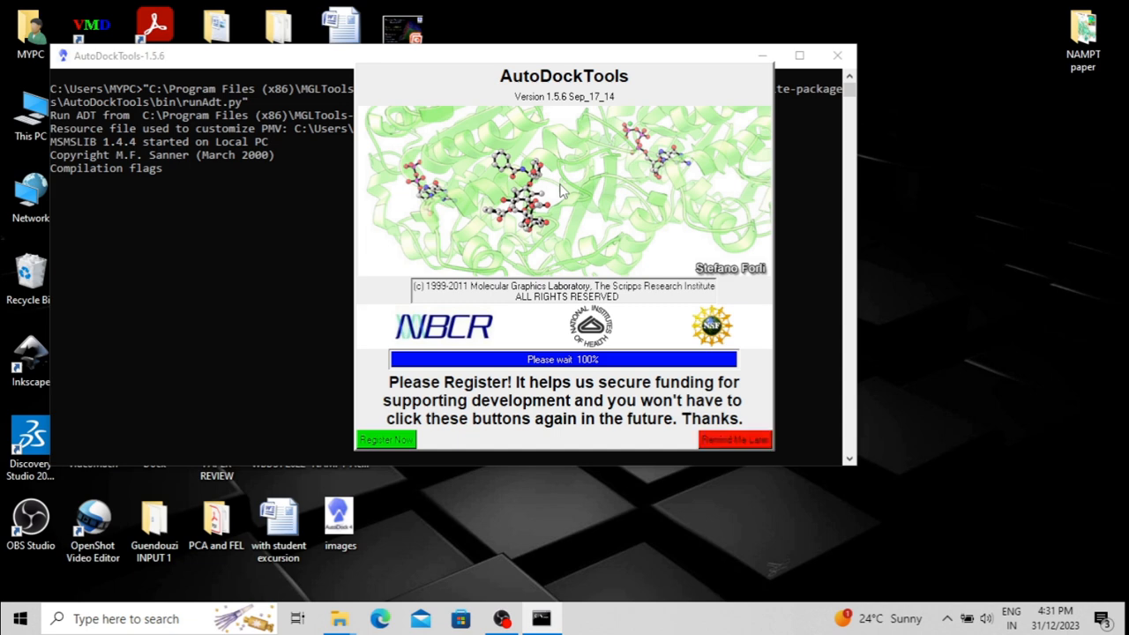
pyautogui.click(736, 440)
pyautogui.click(762, 56)
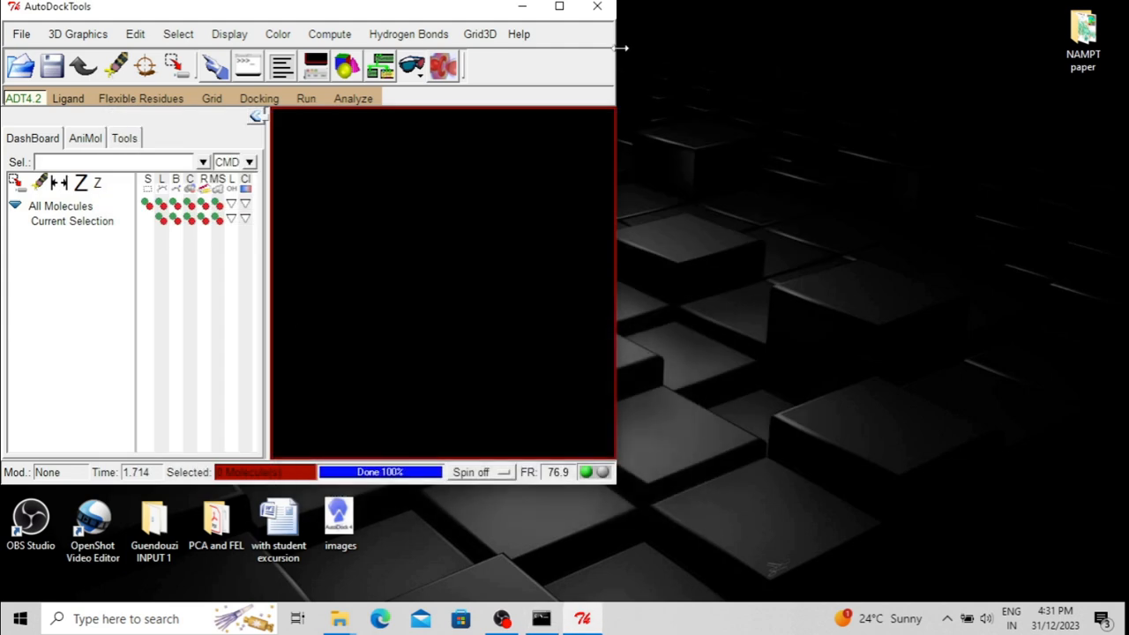
pyautogui.click(557, 7)
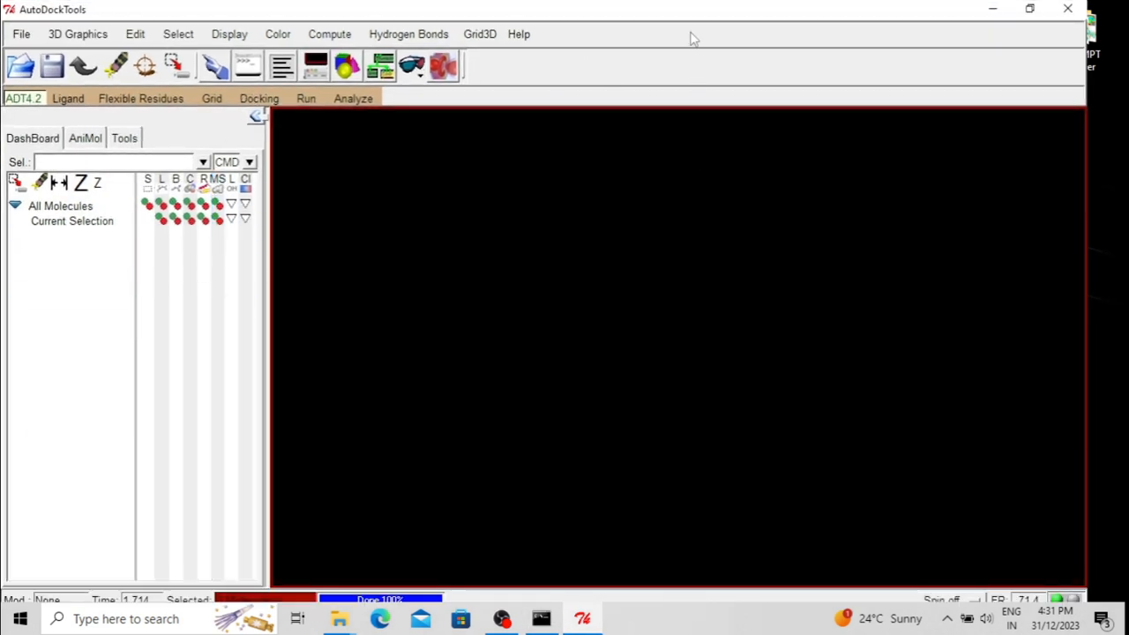
# Step: Open the Set User Preferences dialog in AutoDockTools
pyautogui.click(20, 35)
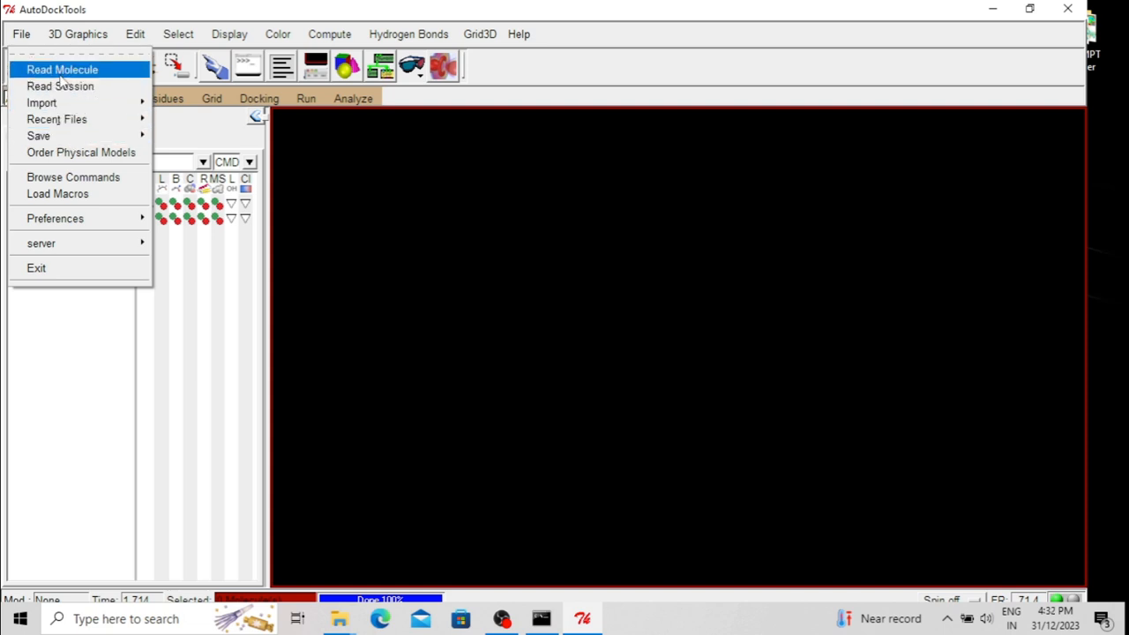
pyautogui.moveTo(75, 105)
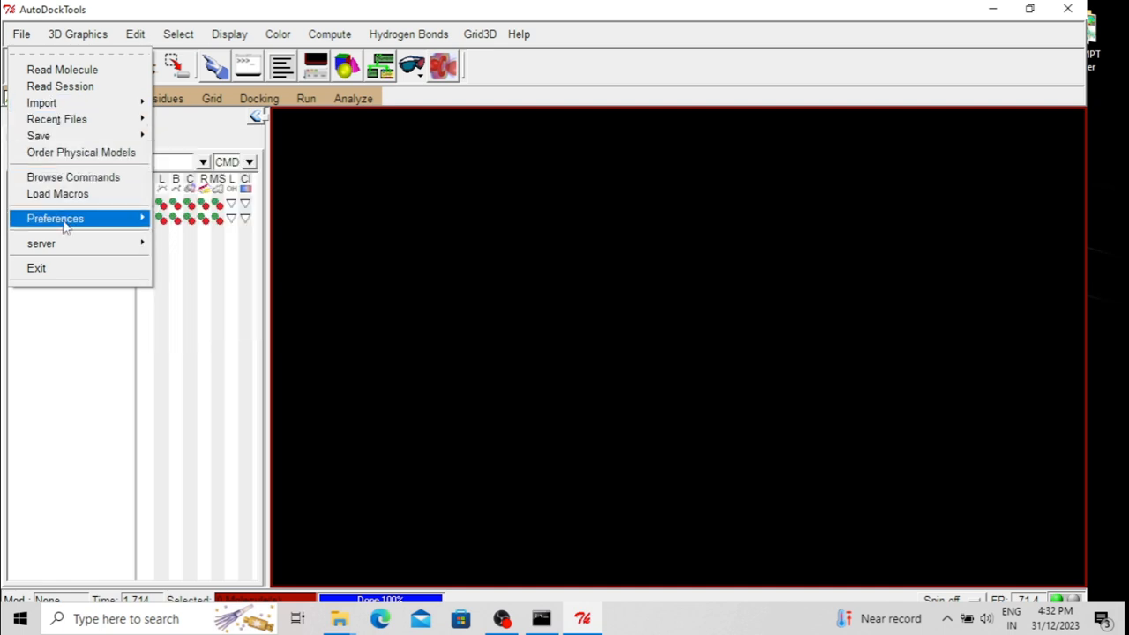
pyautogui.moveTo(77, 221)
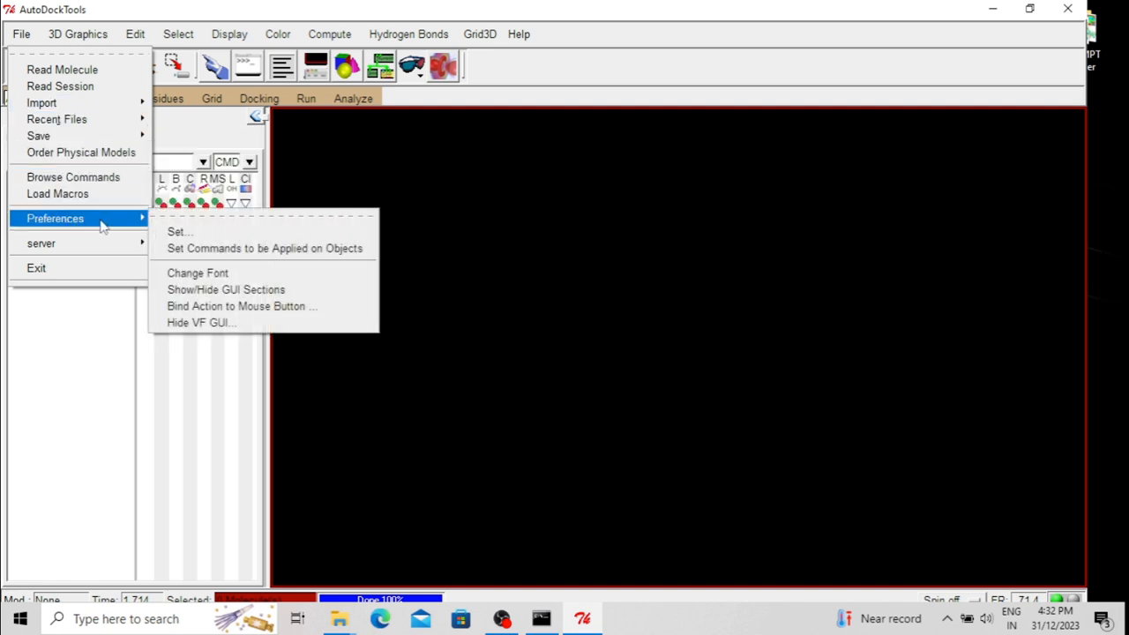
pyautogui.click(177, 232)
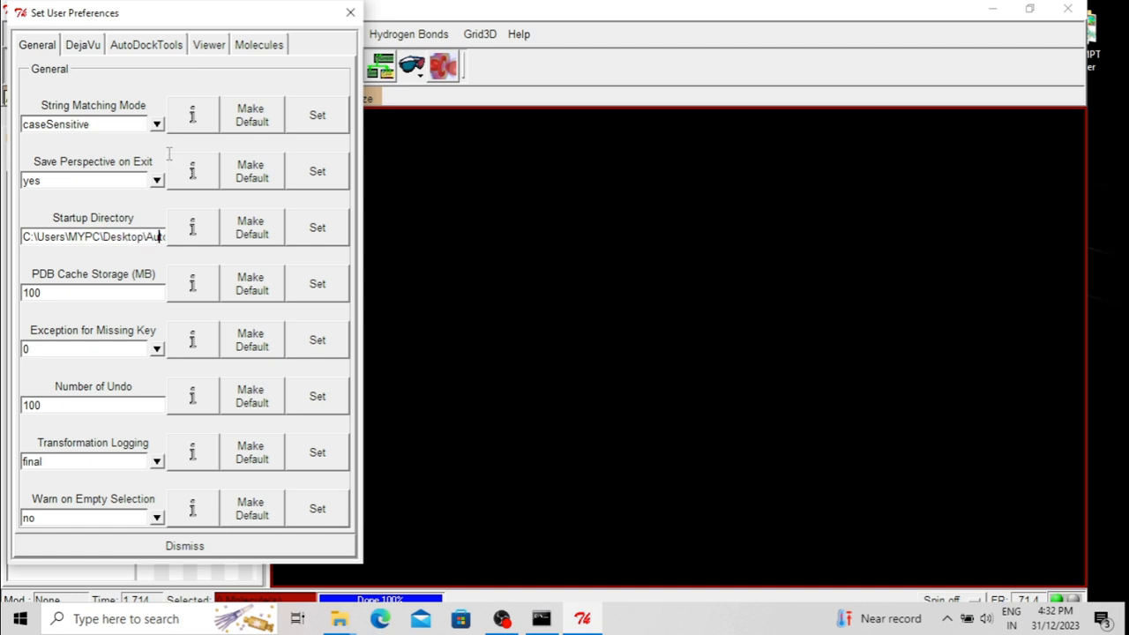
# Step: Minimize AutoDockTools, open the Docking folder on the desktop, and copy its full path
pyautogui.click(994, 9)
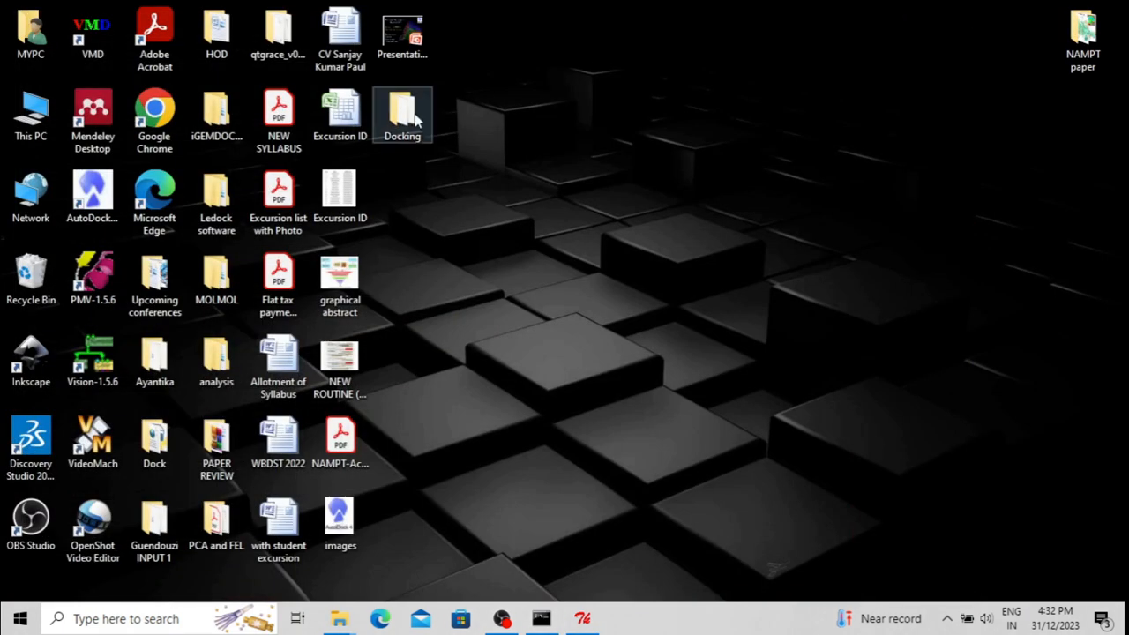
pyautogui.doubleClick(394, 120)
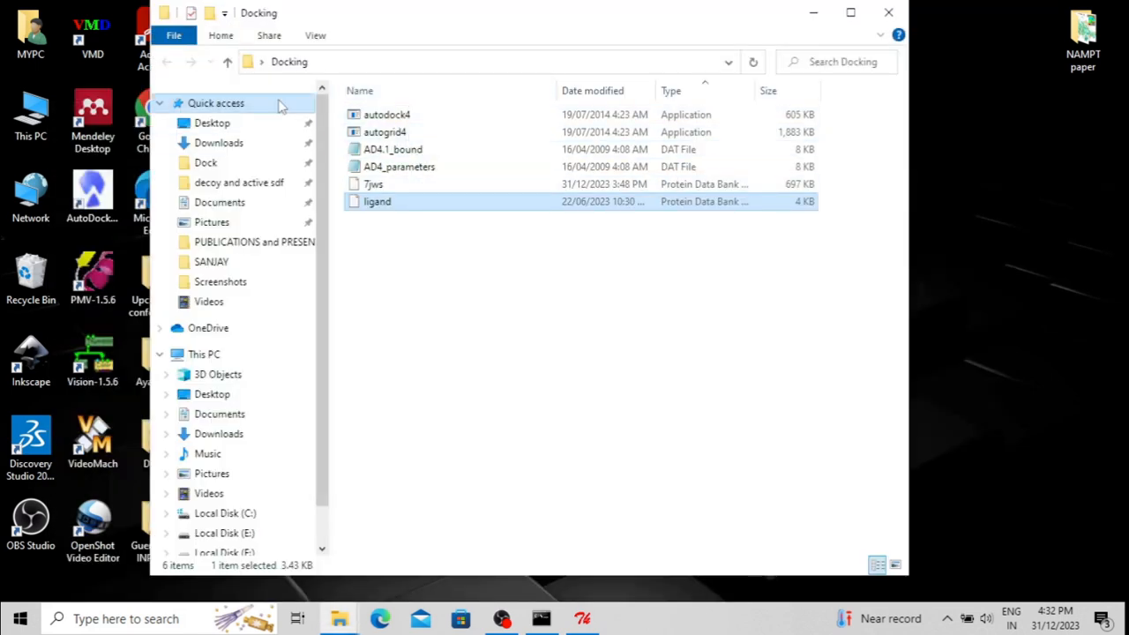
pyautogui.click(252, 64)
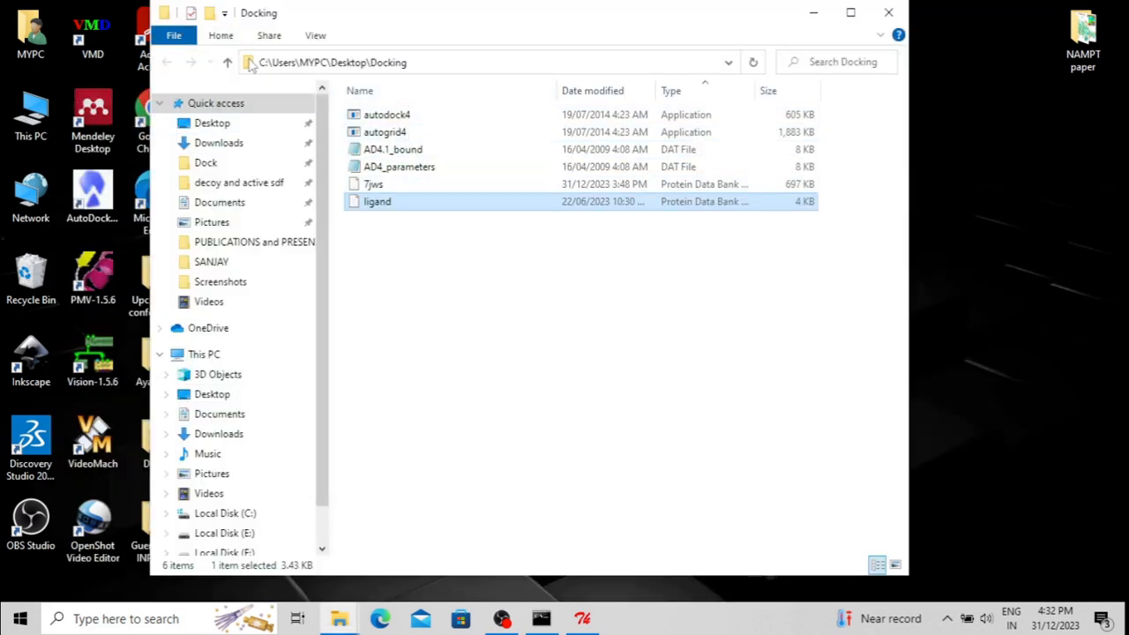
pyautogui.rightClick(339, 62)
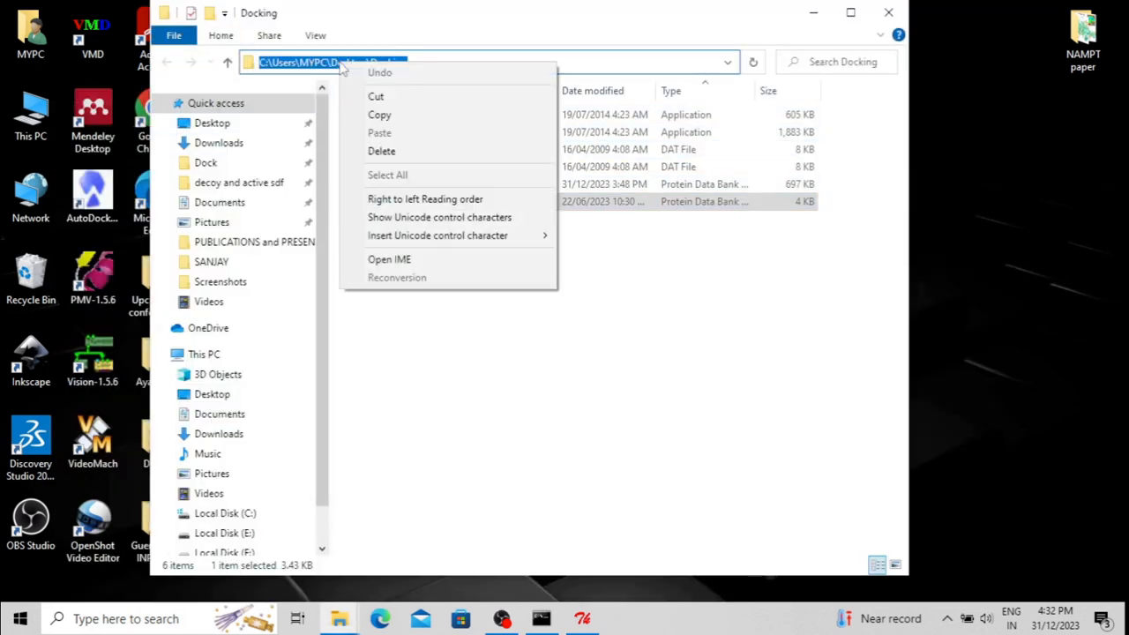
pyautogui.click(377, 114)
# Step: In AutoDockTools, replace the startup directory with C:\Users\MYPC\Desktop\Docking, make it the default, apply it, and close the preferences
pyautogui.moveTo(582, 618)
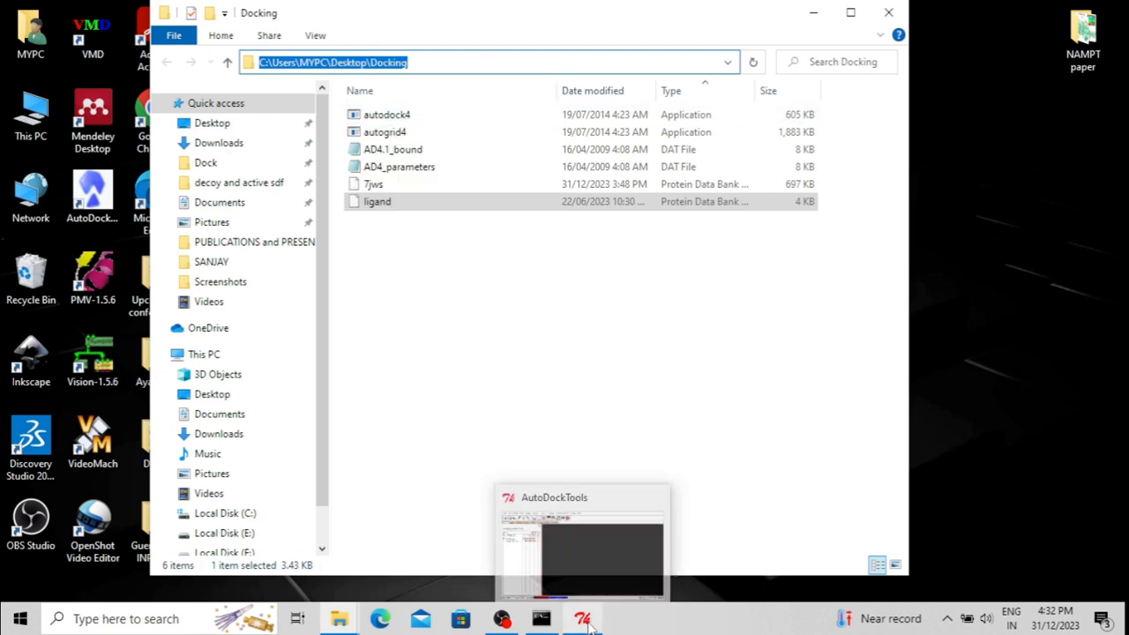
pyautogui.click(588, 572)
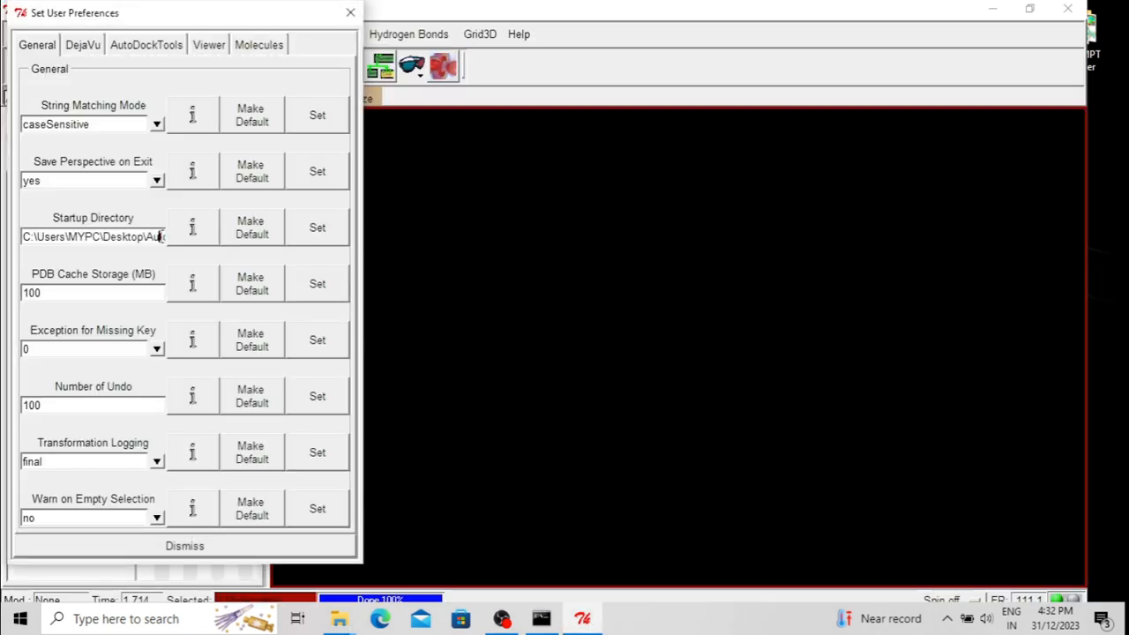
pyautogui.click(160, 237)
pyautogui.press('BackSpace')
pyautogui.press('BackSpace')
pyautogui.press('BackSpace')
pyautogui.press('BackSpace')
pyautogui.press('BackSpace')
pyautogui.press('BackSpace')
pyautogui.press('BackSpace')
pyautogui.press('BackSpace')
pyautogui.press('BackSpace')
pyautogui.press('BackSpace')
pyautogui.press('BackSpace')
pyautogui.press('BackSpace')
pyautogui.press('BackSpace')
pyautogui.press('BackSpace')
pyautogui.press('BackSpace')
pyautogui.press('BackSpace')
pyautogui.press('BackSpace')
pyautogui.press('BackSpace')
pyautogui.press('BackSpace')
pyautogui.press('BackSpace')
pyautogui.click(147, 237)
pyautogui.press('BackSpace')
pyautogui.press('BackSpace')
pyautogui.press('BackSpace')
pyautogui.press('BackSpace')
pyautogui.press('BackSpace')
pyautogui.press('BackSpace')
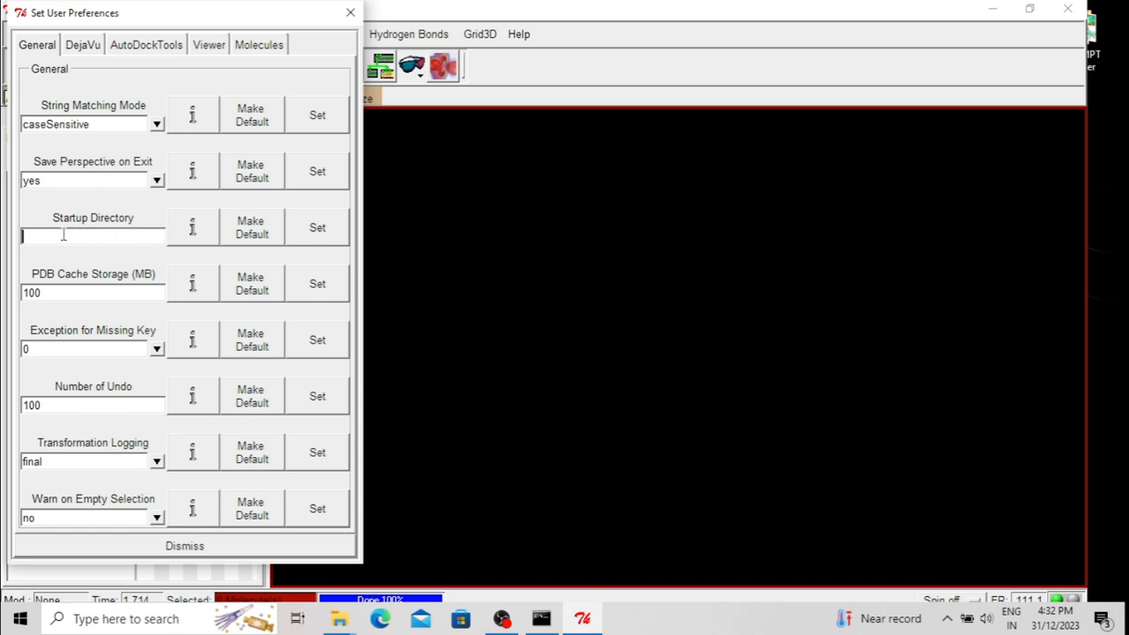
pyautogui.hotkey('ctrl', 'v')
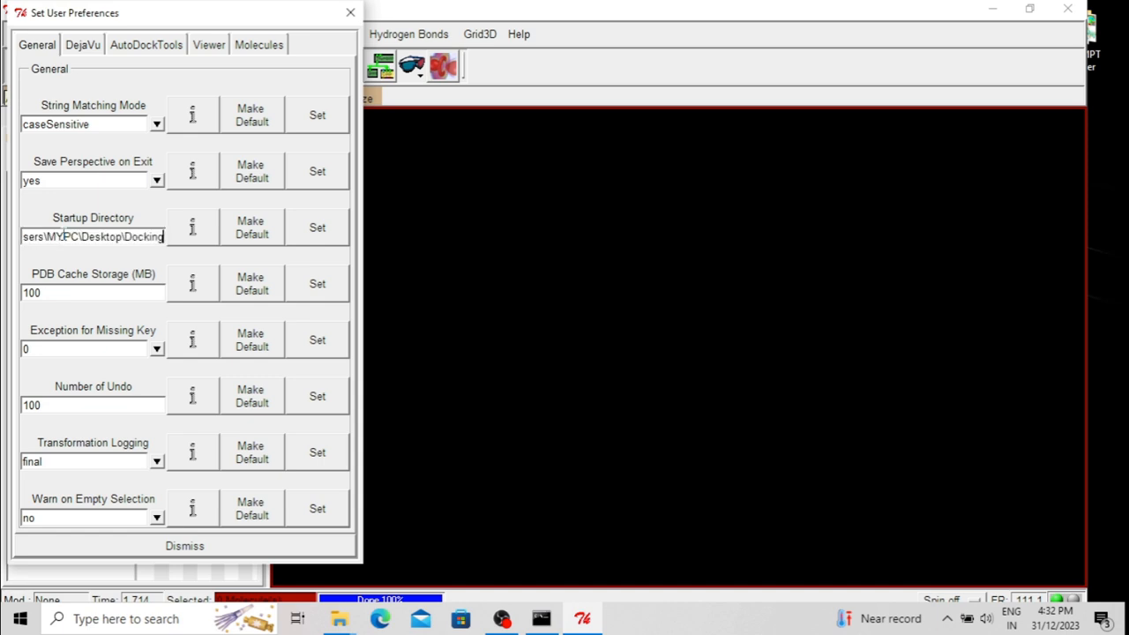
pyautogui.click(263, 234)
pyautogui.click(319, 232)
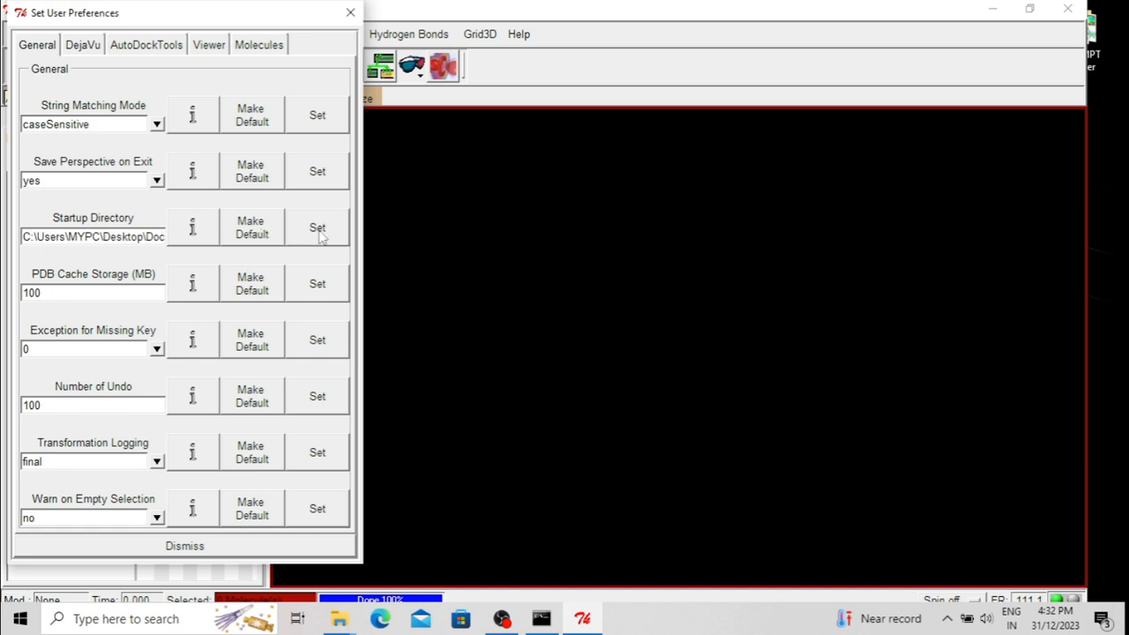
pyautogui.click(350, 14)
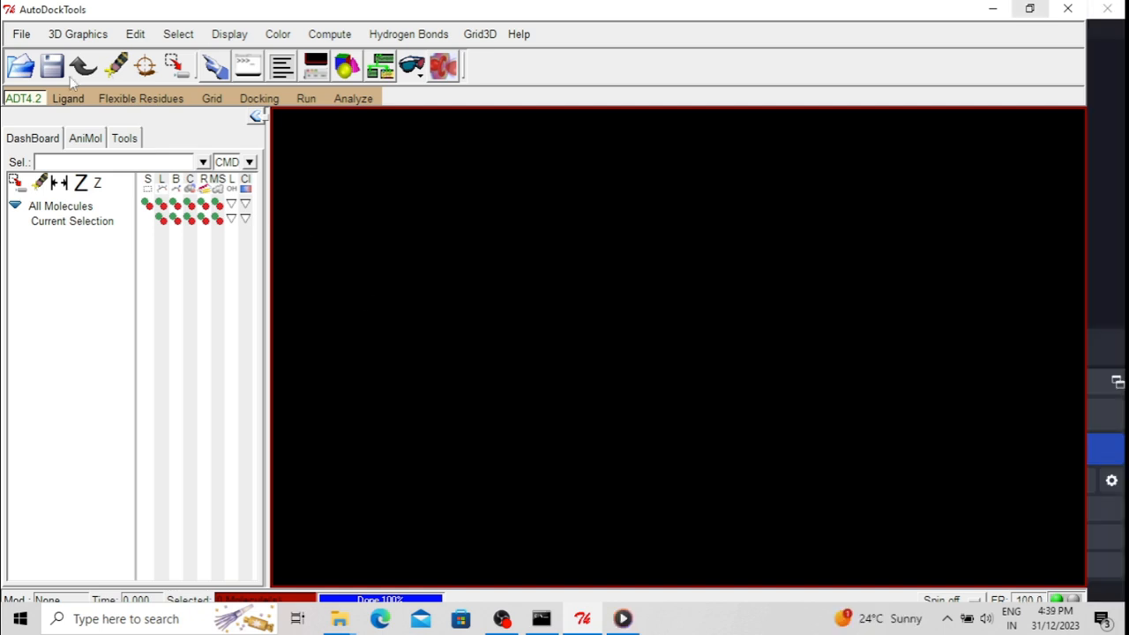
# Step: Load the 7jws protein structure from the Docking folder as a molecule
pyautogui.click(21, 34)
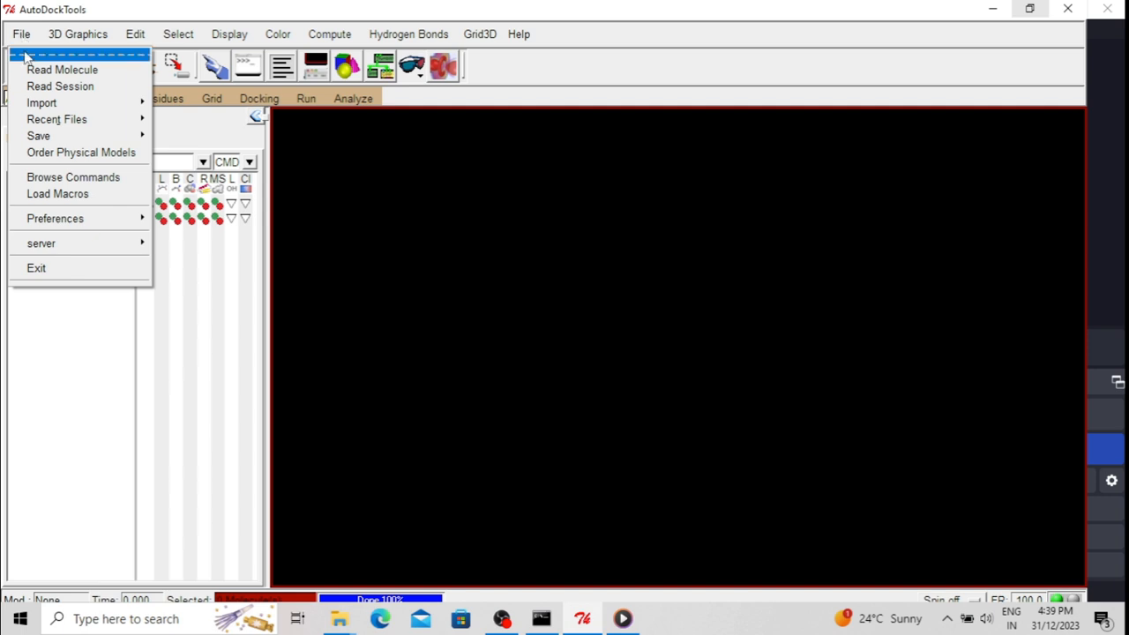
pyautogui.click(76, 71)
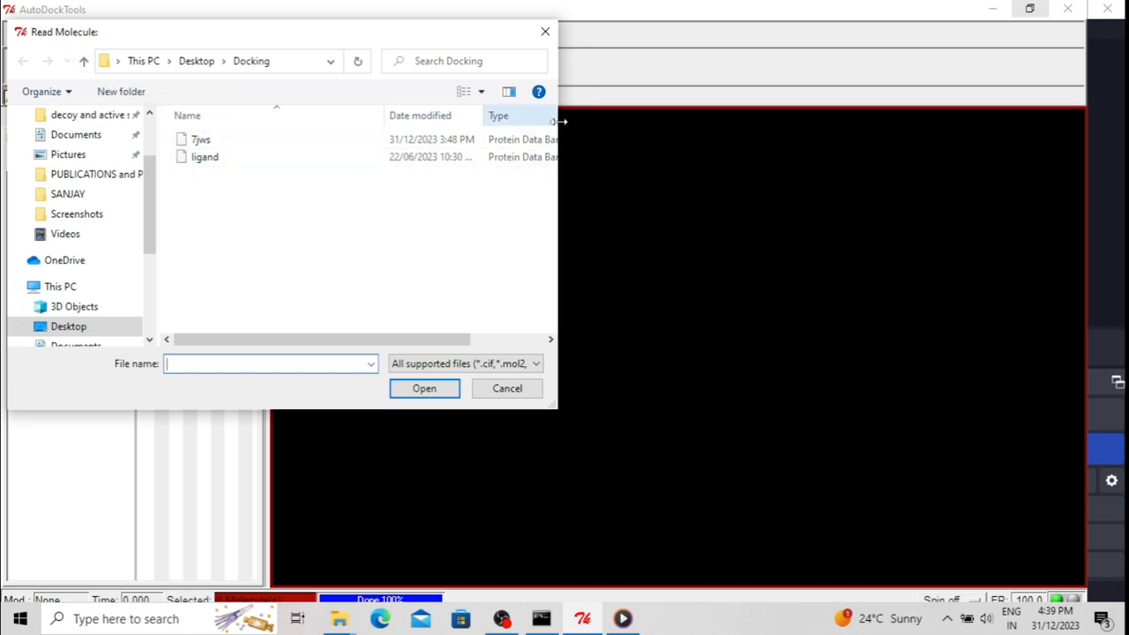
pyautogui.moveTo(560, 126); pyautogui.dragTo(794, 137)
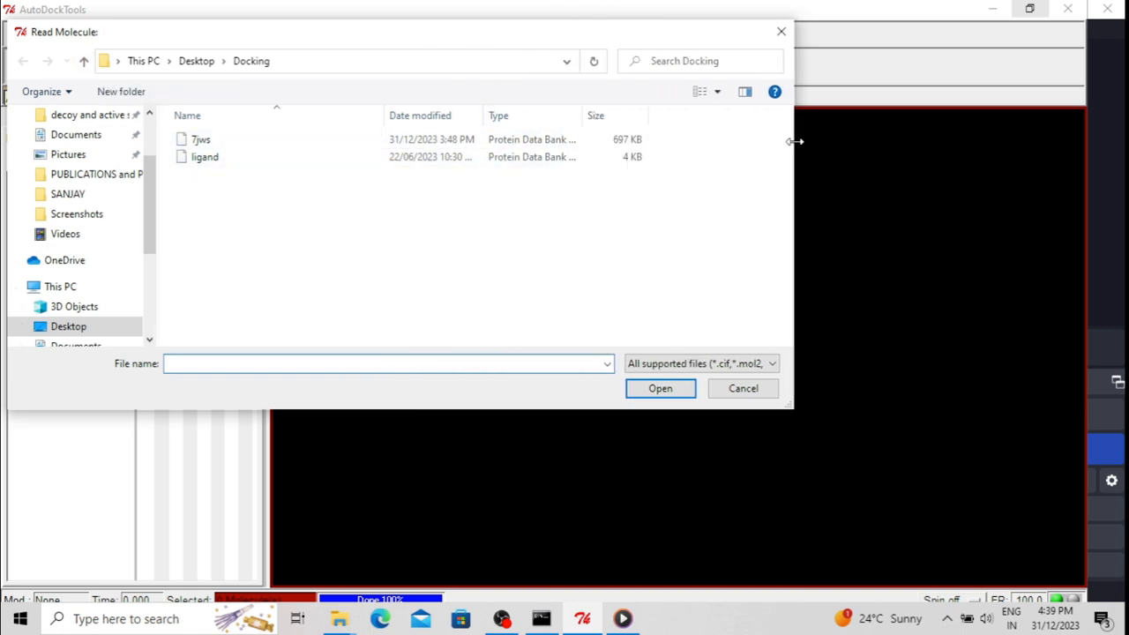
pyautogui.click(488, 143)
pyautogui.click(660, 389)
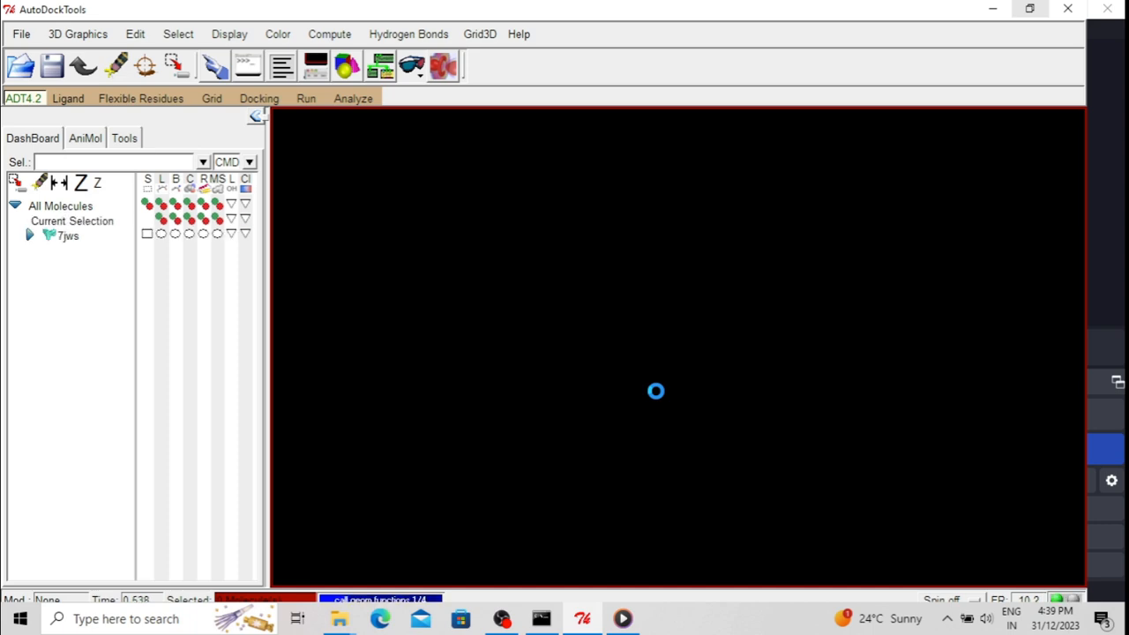
# Step: Examine the loaded 7jws structure from several angles and at different zoom levels
pyautogui.moveTo(682, 227); pyautogui.dragTo(818, 332)
pyautogui.scroll(3, 666, 304)
pyautogui.moveTo(887, 231); pyautogui.dragTo(845, 239)
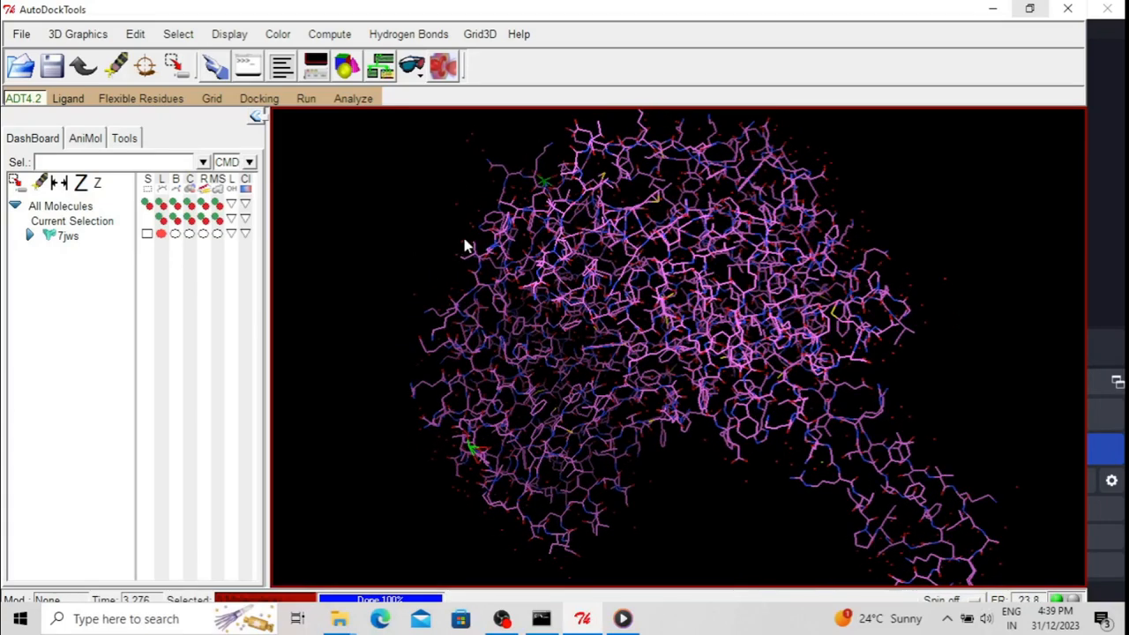
pyautogui.moveTo(420, 290); pyautogui.dragTo(791, 326)
pyautogui.moveTo(426, 288); pyautogui.dragTo(878, 335)
pyautogui.moveTo(469, 232); pyautogui.dragTo(494, 363)
pyautogui.moveTo(385, 256); pyautogui.dragTo(439, 344)
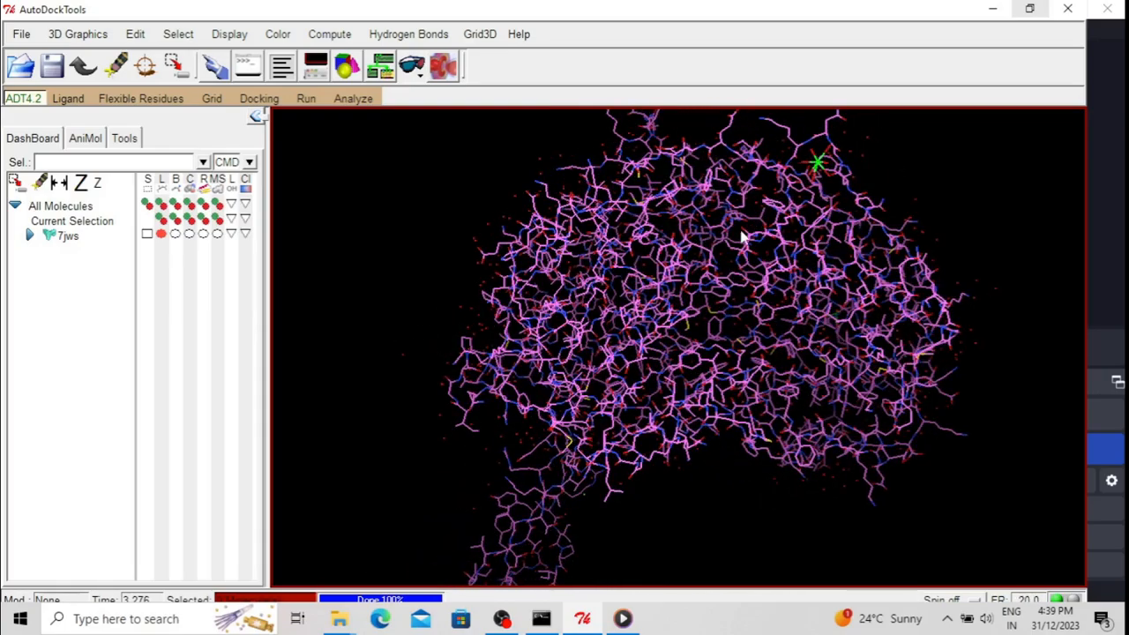
pyautogui.moveTo(924, 196); pyautogui.dragTo(685, 191)
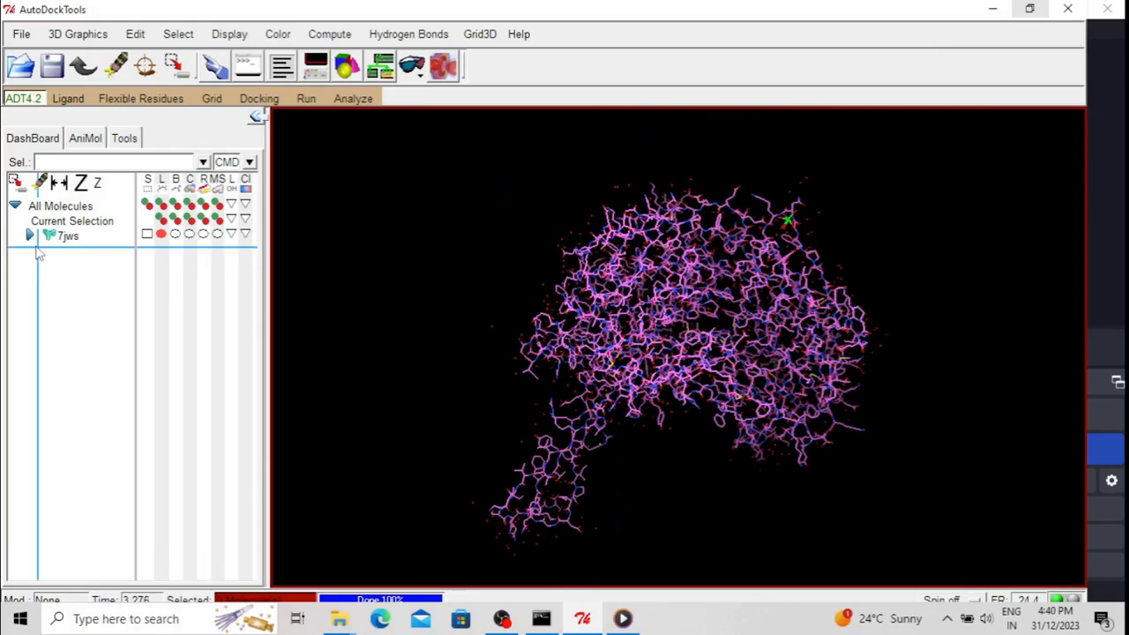
# Step: Expand 7jws and its chain A and review the residue list down to the non-protein residues and waters
pyautogui.click(29, 235)
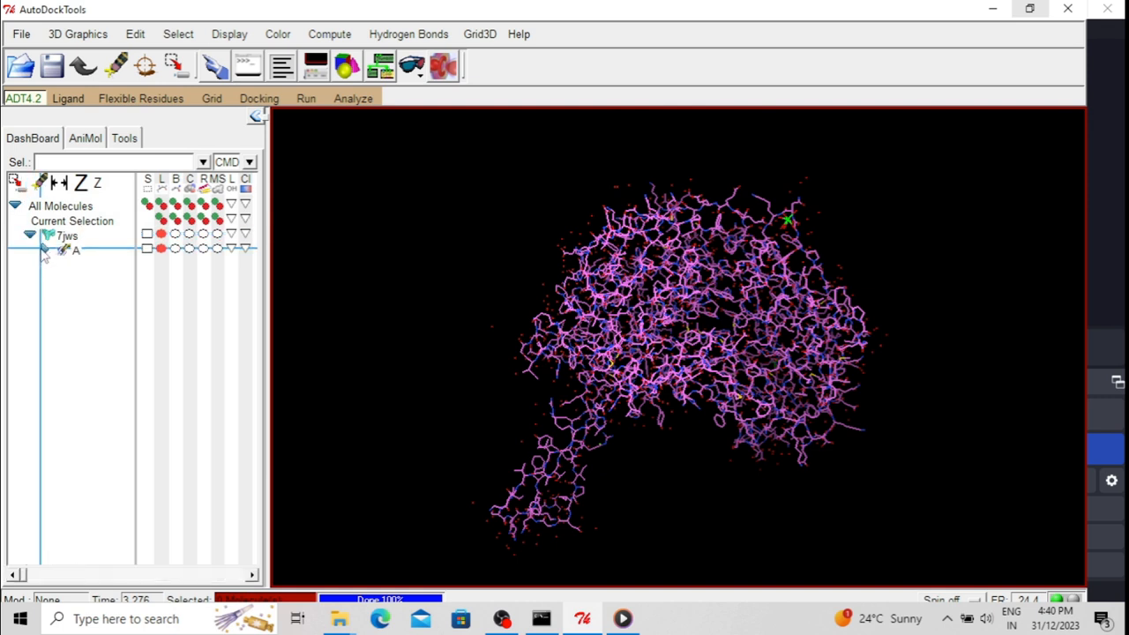
pyautogui.click(43, 250)
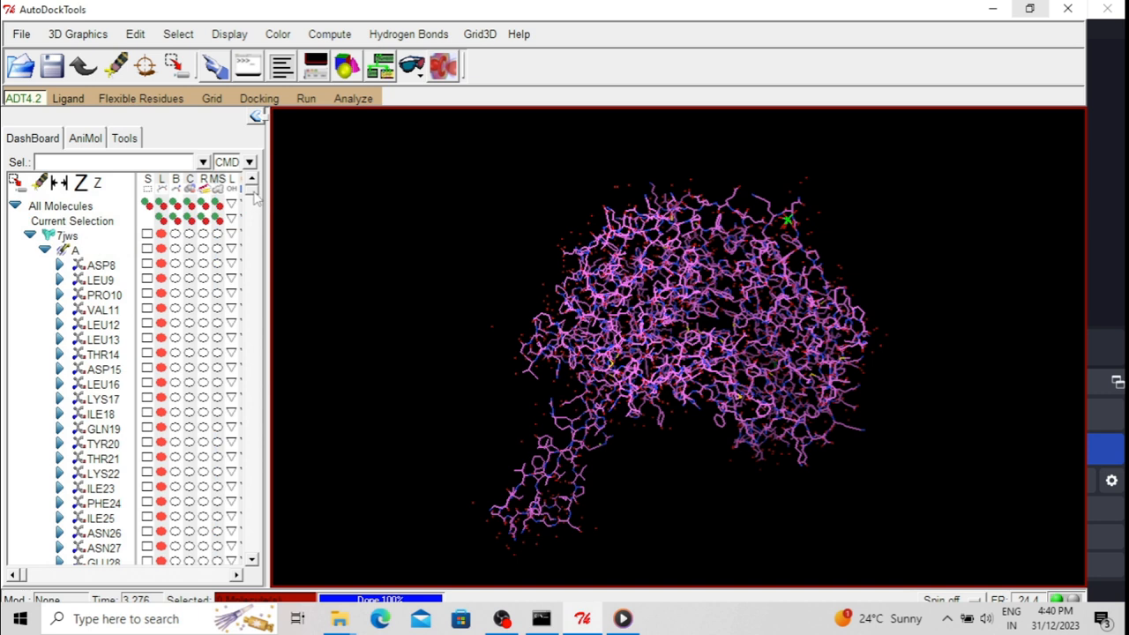
pyautogui.scroll(-5, 59, 305)
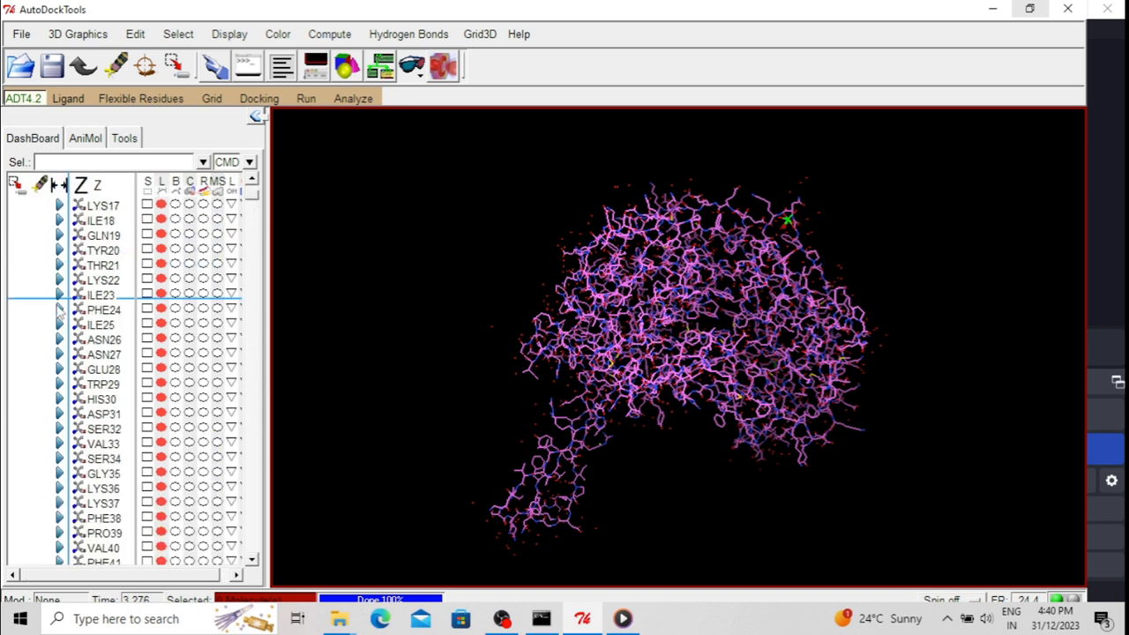
pyautogui.scroll(3, 59, 309)
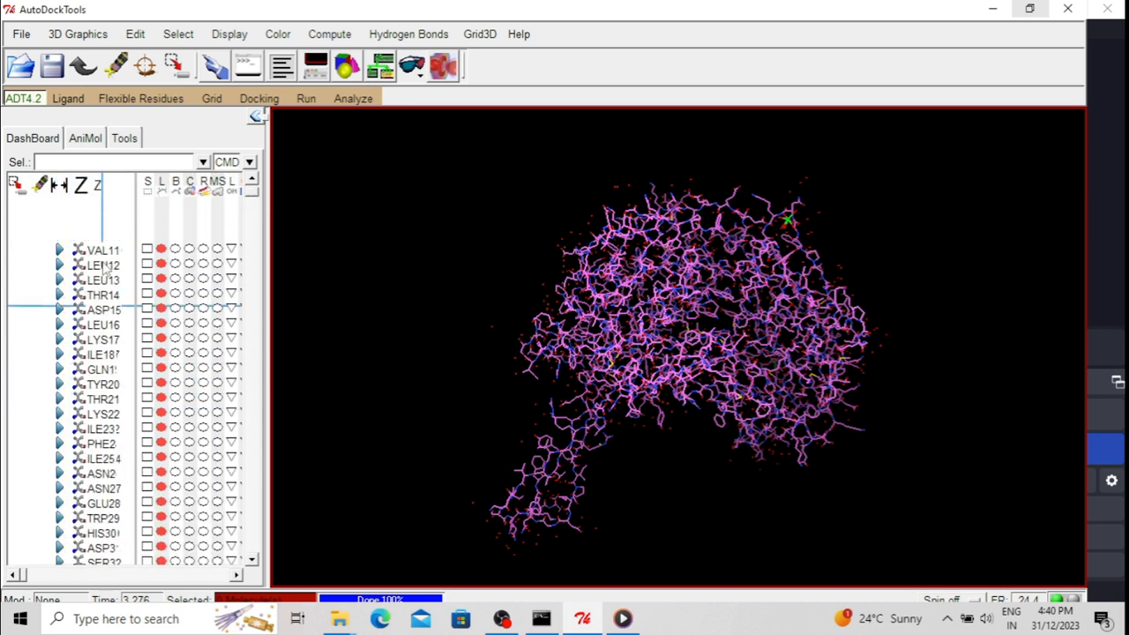
pyautogui.scroll(2, 105, 268)
pyautogui.click(104, 251)
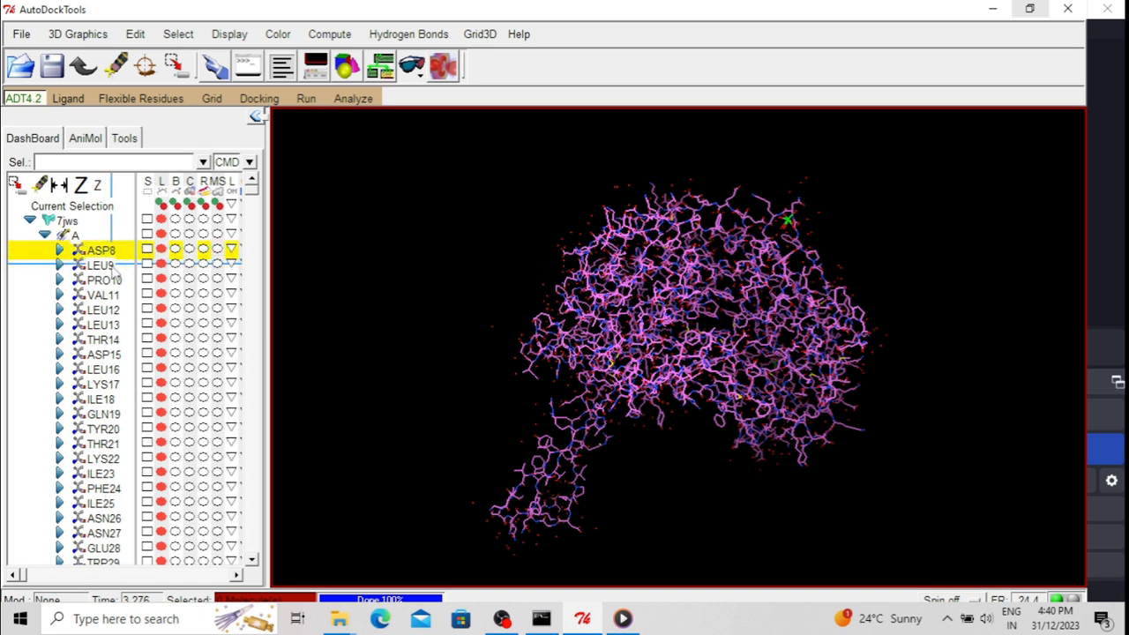
pyautogui.click(101, 266)
pyautogui.click(115, 282)
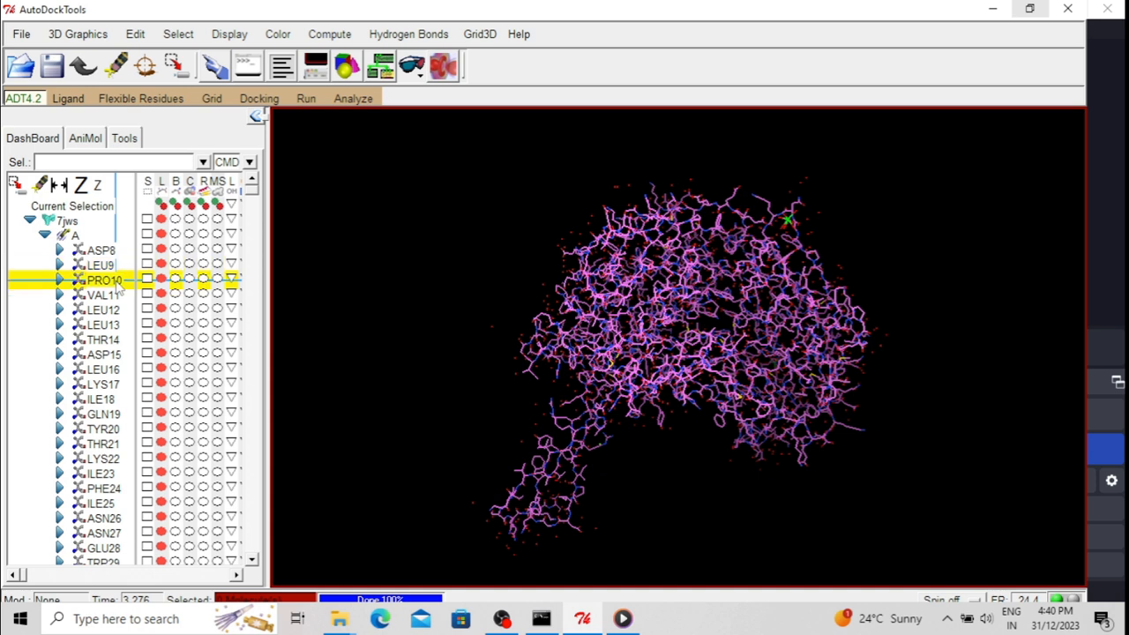
pyautogui.click(118, 297)
pyautogui.scroll(-3, 137, 283)
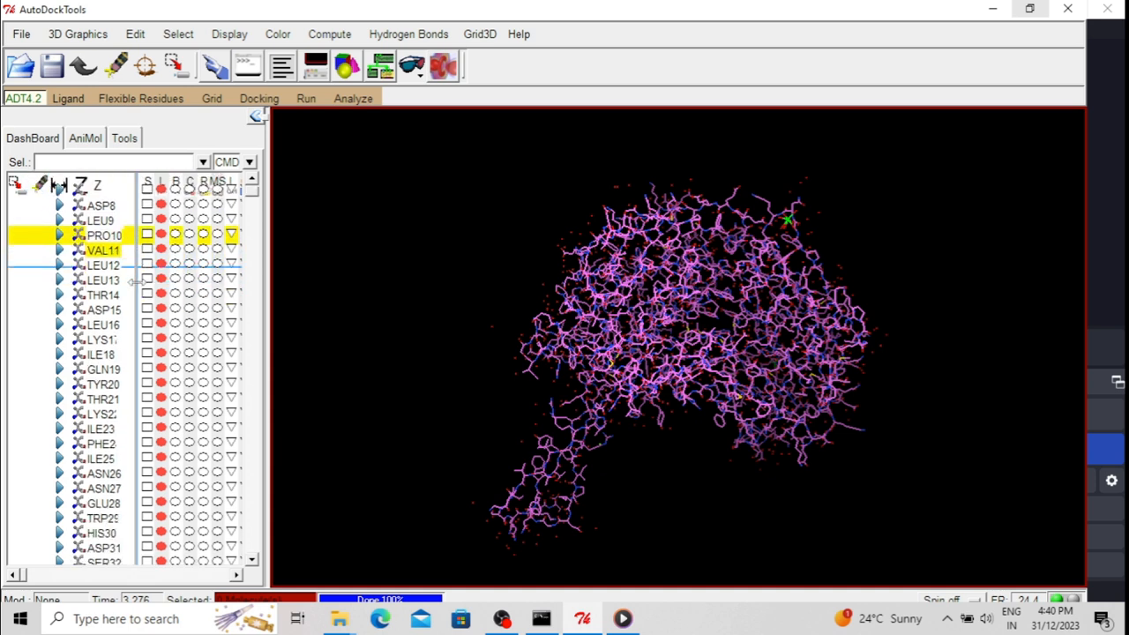
pyautogui.scroll(-4, 137, 281)
pyautogui.moveTo(256, 200); pyautogui.dragTo(248, 378)
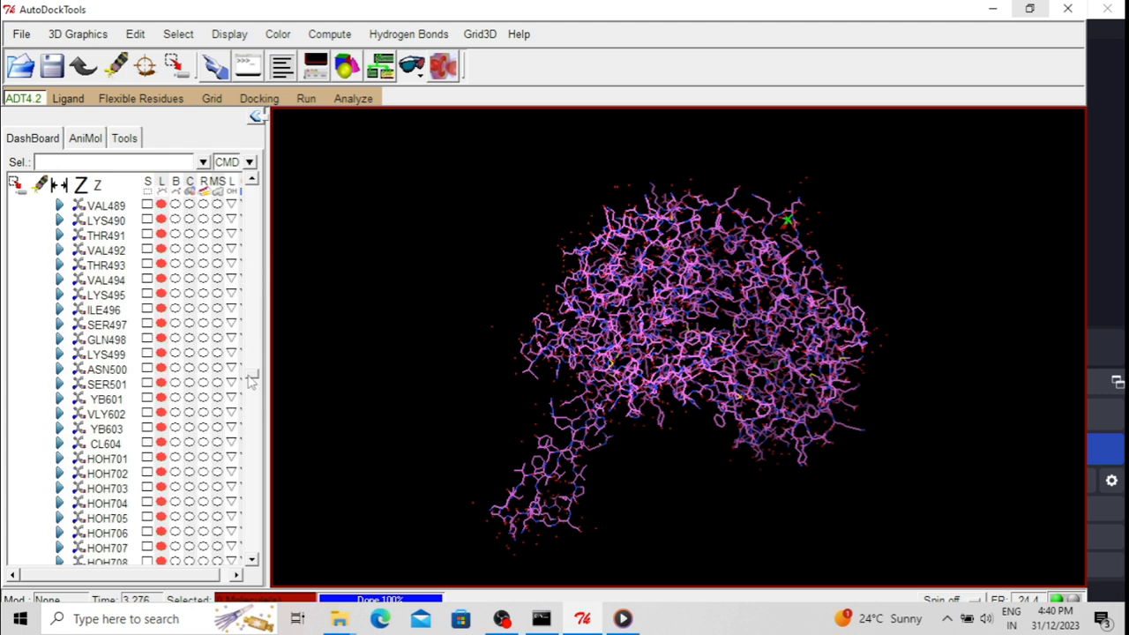
pyautogui.scroll(-4, 132, 384)
pyautogui.scroll(-1, 134, 391)
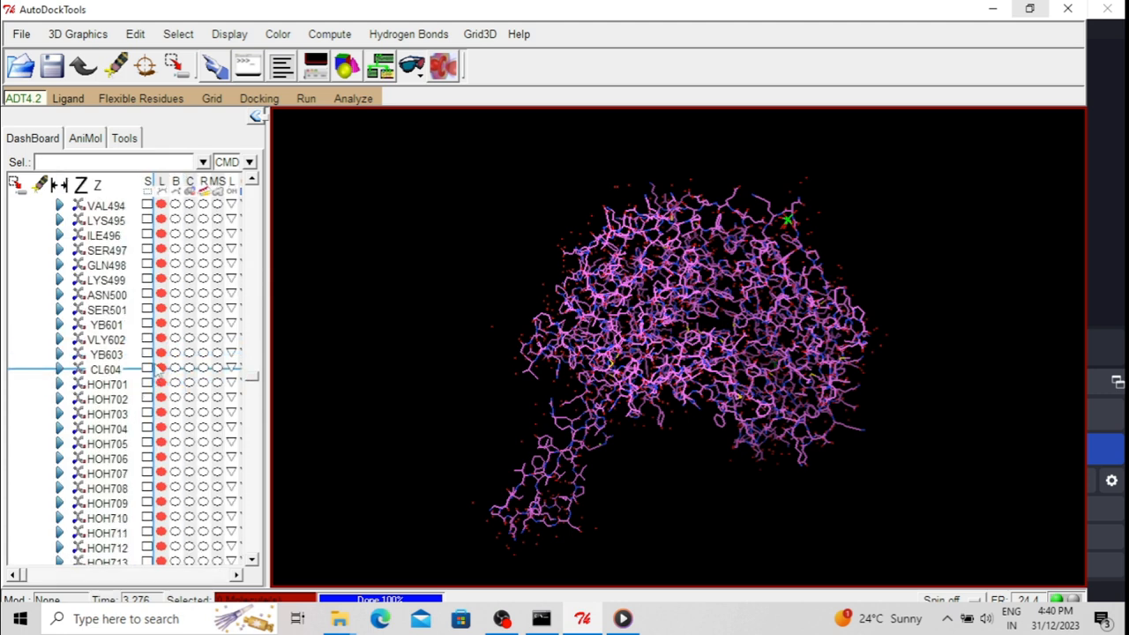
pyautogui.click(140, 310)
pyautogui.click(148, 309)
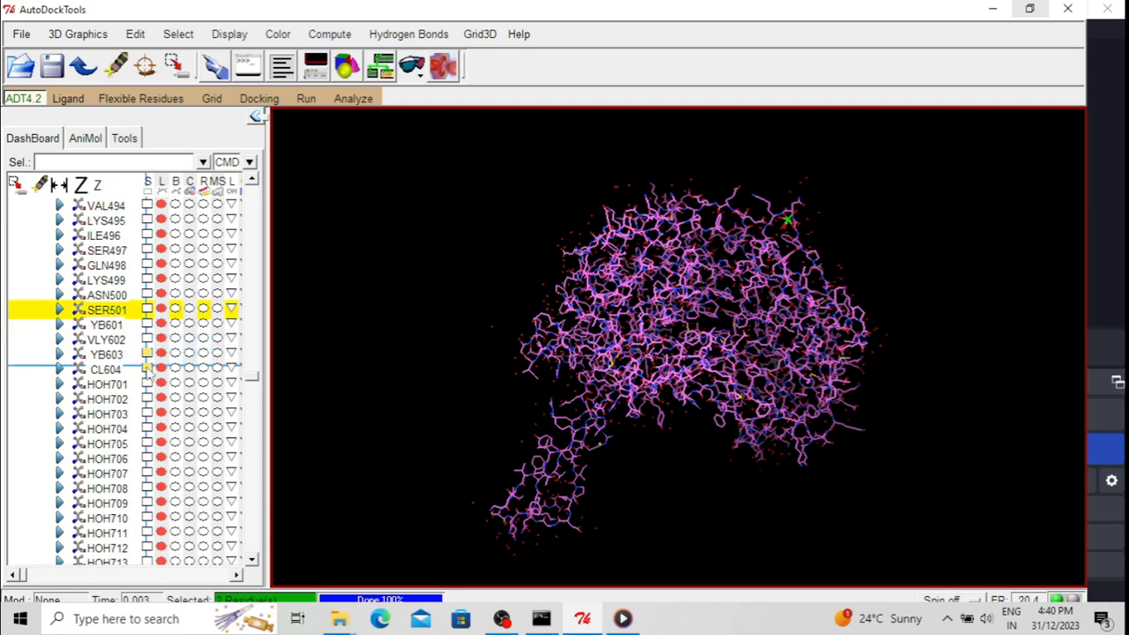
pyautogui.click(147, 415)
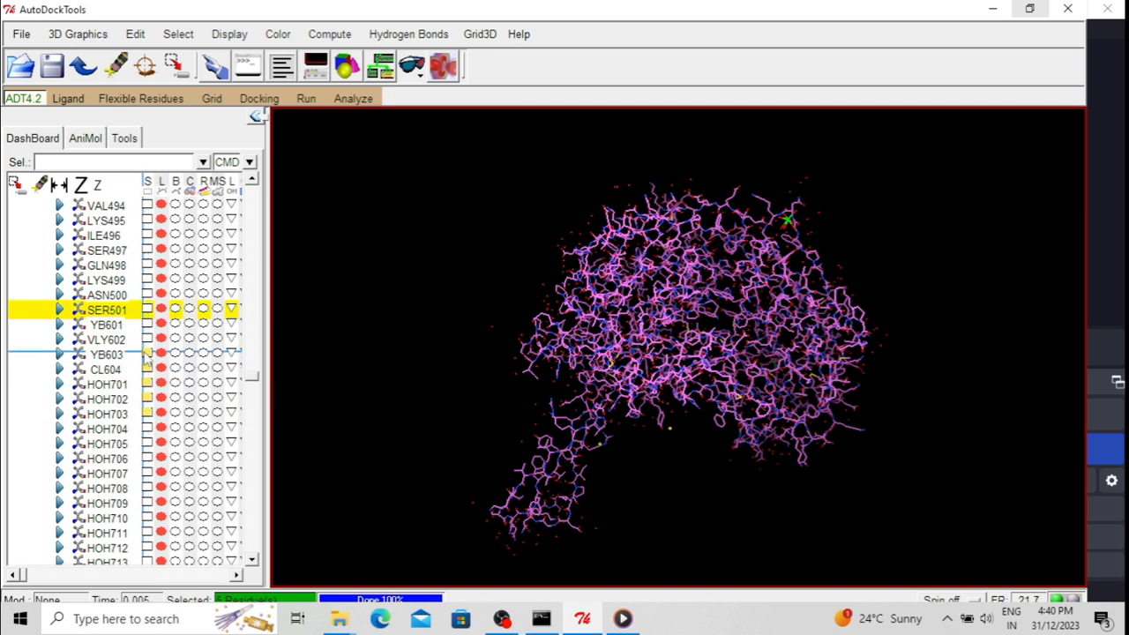
pyautogui.click(148, 353)
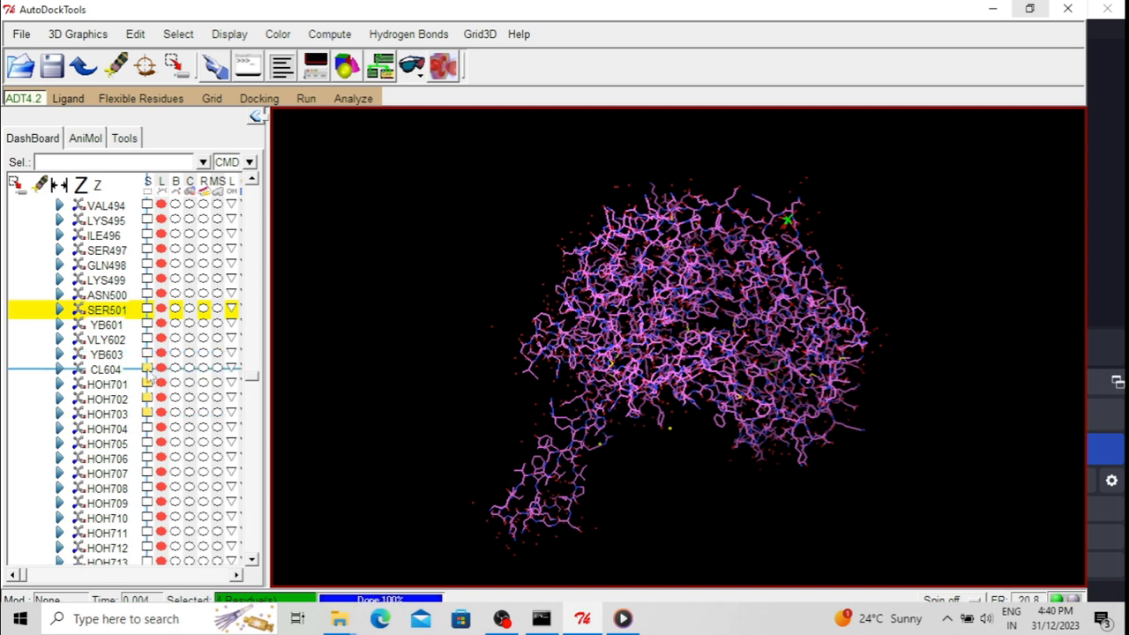
pyautogui.click(148, 397)
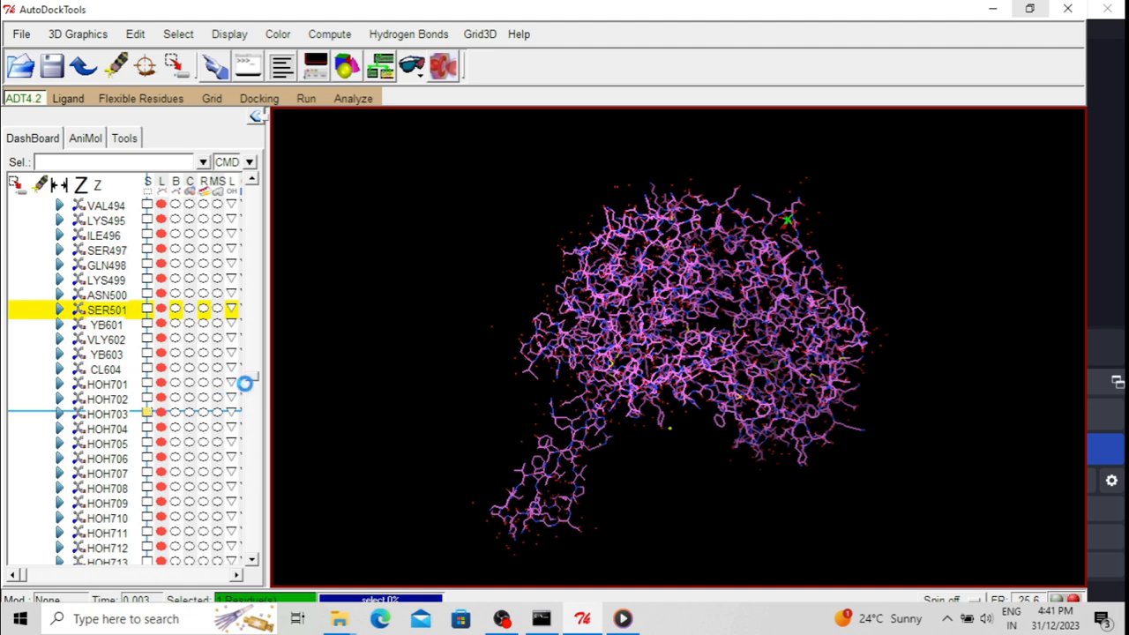
# Step: Collapse chain A and delete all water molecules from the 7jws structure
pyautogui.moveTo(254, 381); pyautogui.dragTo(251, 174)
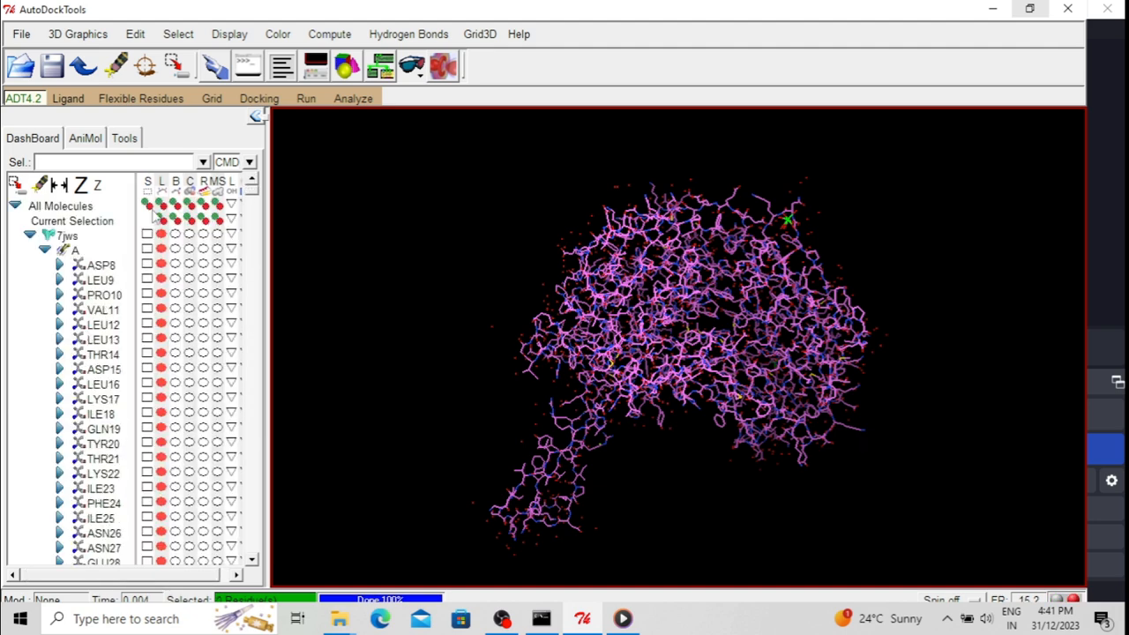
pyautogui.click(44, 250)
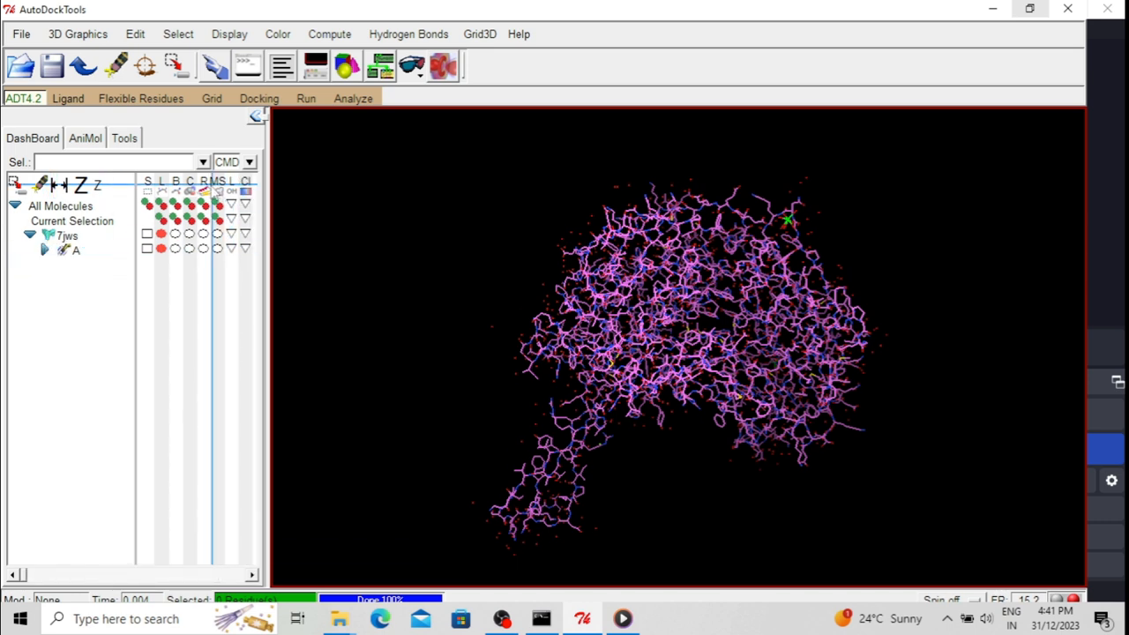
pyautogui.click(136, 36)
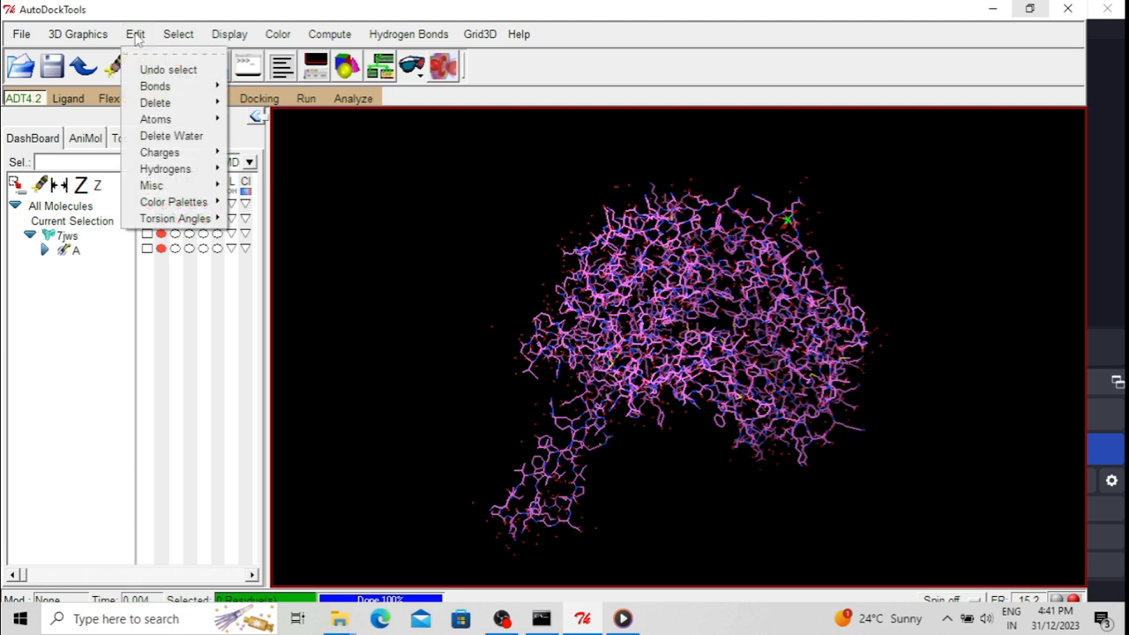
pyautogui.moveTo(154, 104)
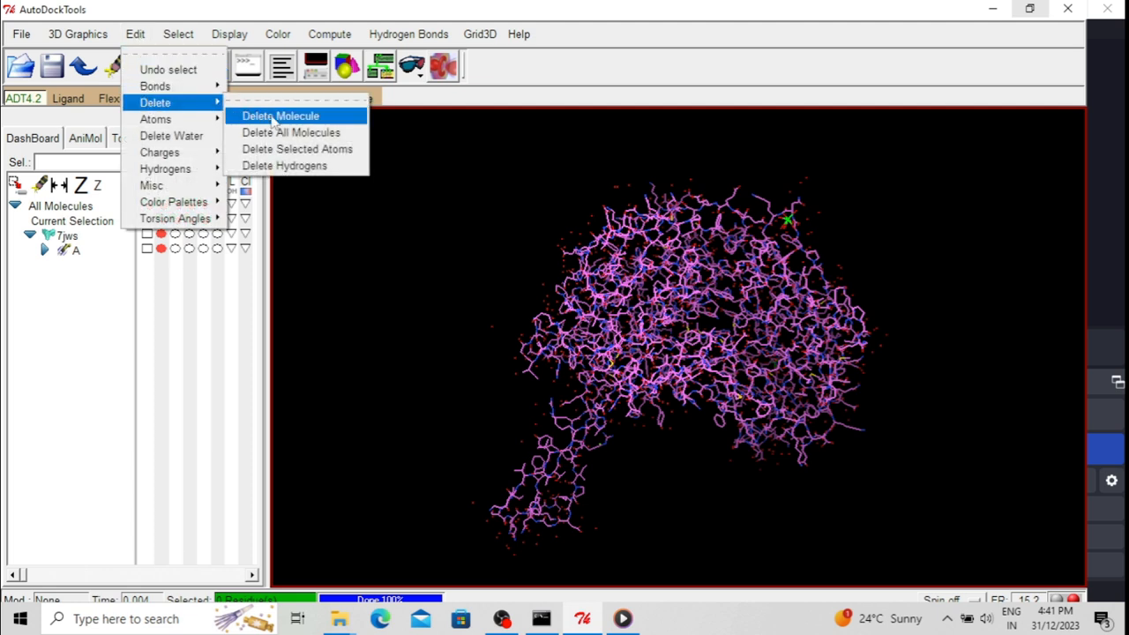
pyautogui.click(172, 136)
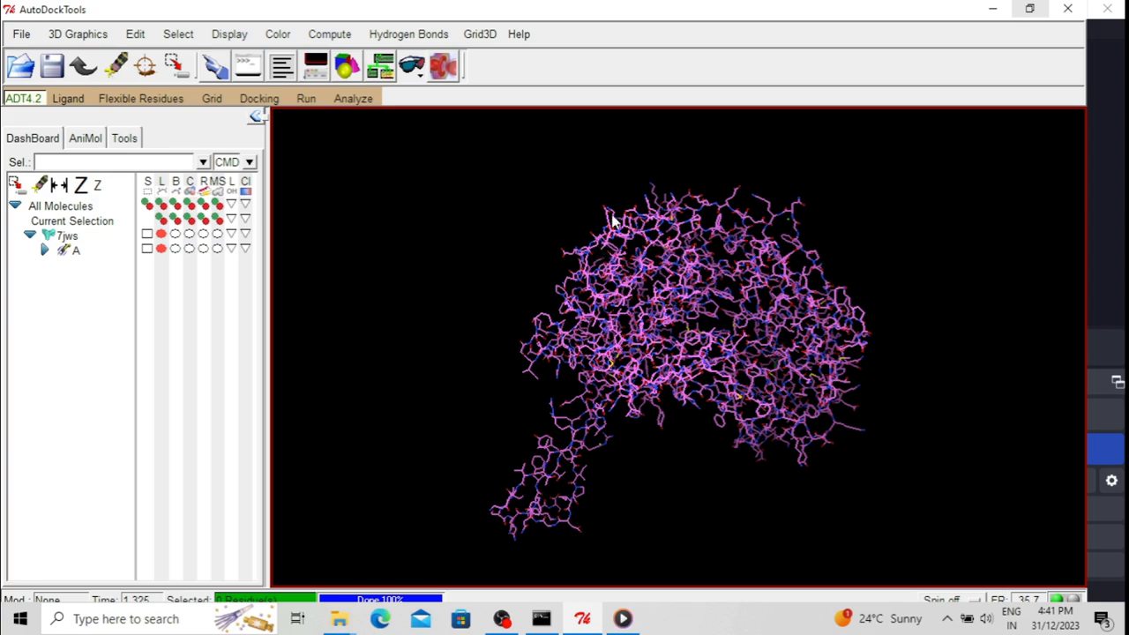
# Step: Expand chain A, select the residues YB601, VLY602, YB603 and CL604, and permanently delete their atoms
pyautogui.moveTo(548, 220); pyautogui.dragTo(507, 217)
pyautogui.moveTo(492, 356); pyautogui.dragTo(520, 346)
pyautogui.click(45, 249)
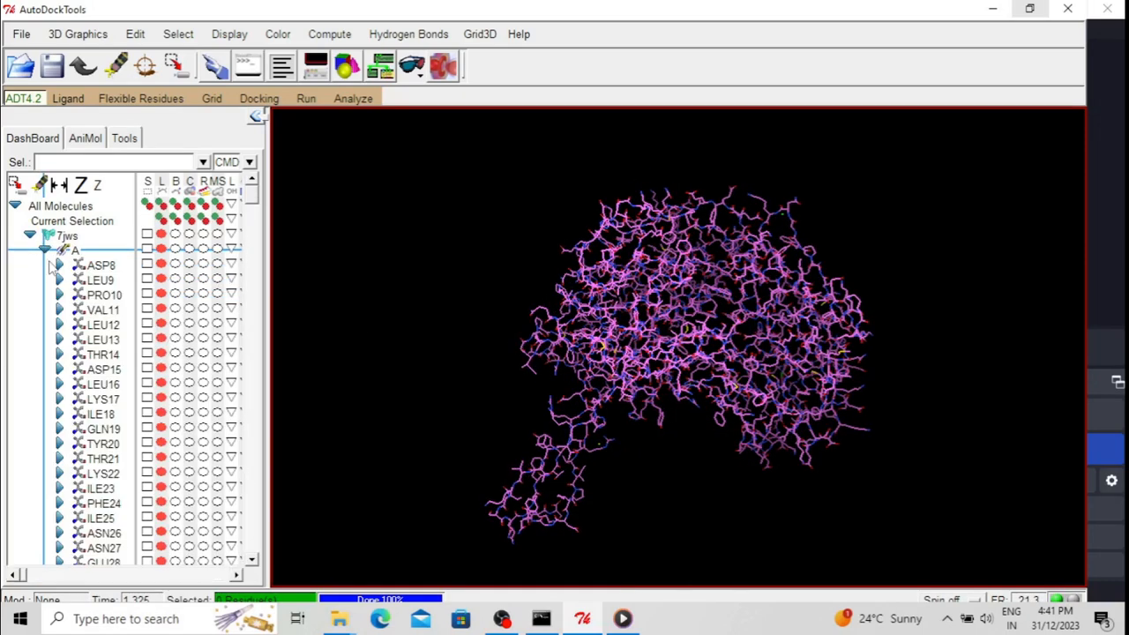
pyautogui.moveTo(252, 191); pyautogui.dragTo(251, 429)
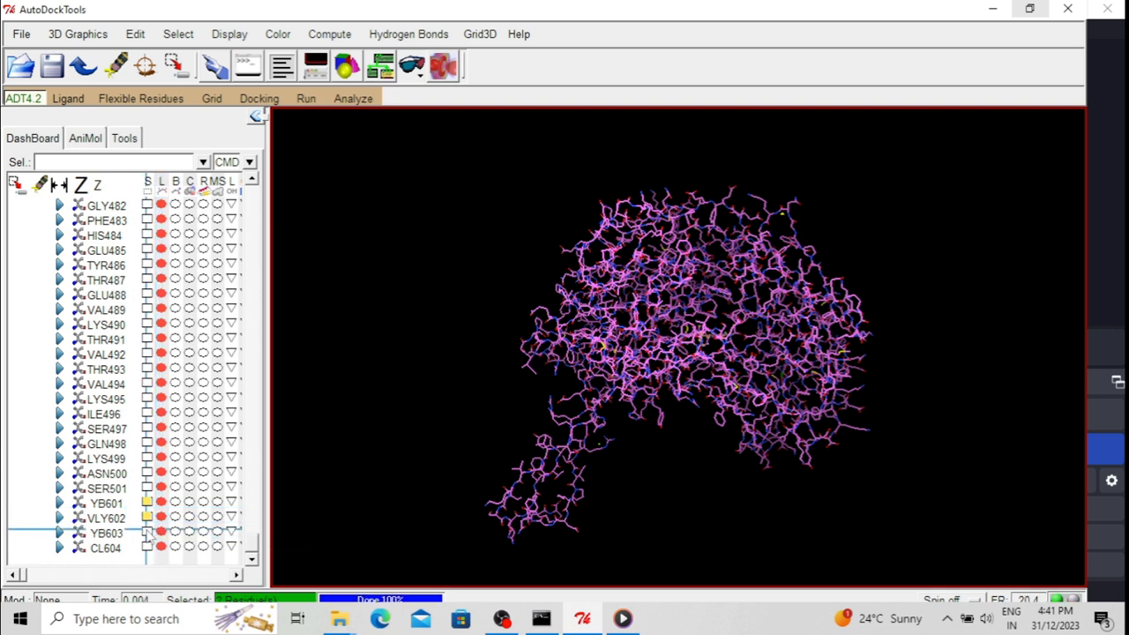
pyautogui.click(147, 531)
pyautogui.click(148, 546)
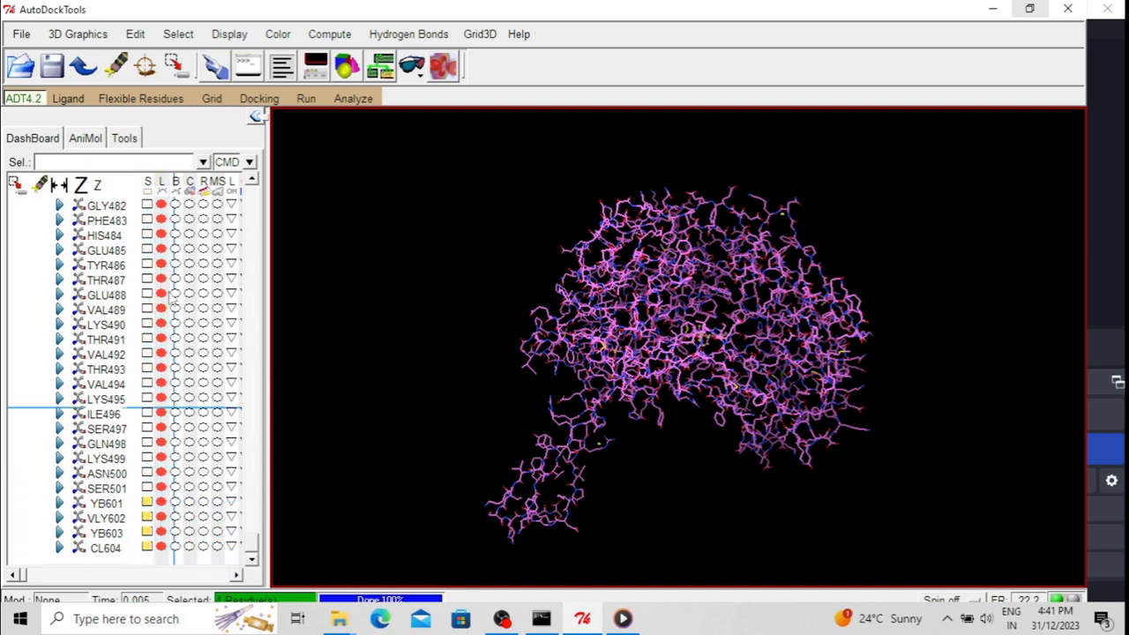
pyautogui.click(138, 36)
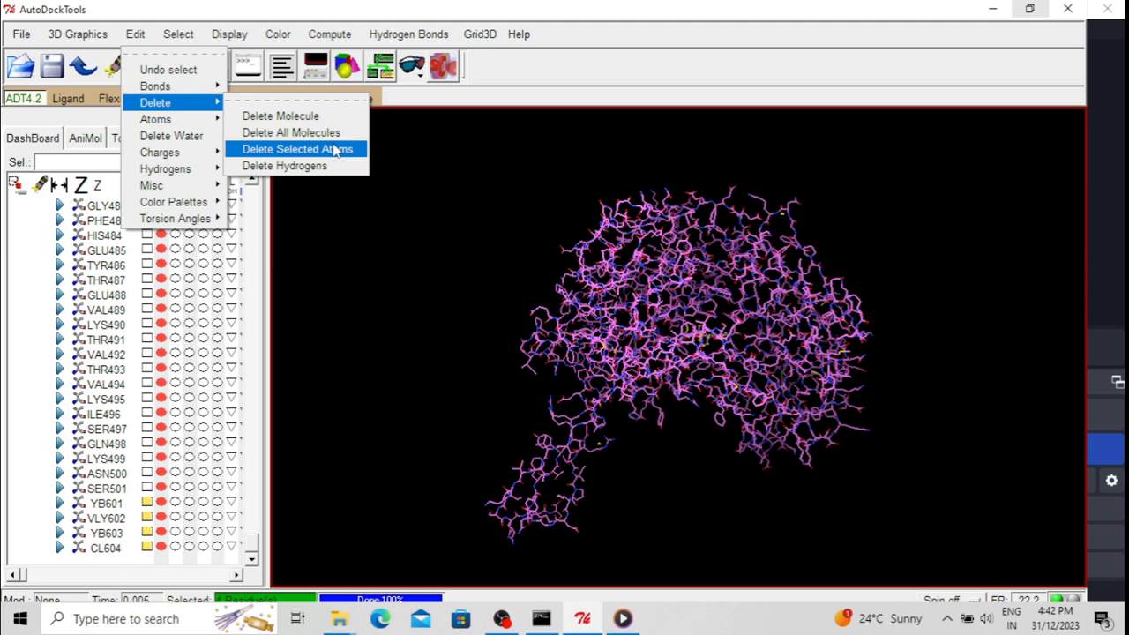
pyautogui.click(336, 151)
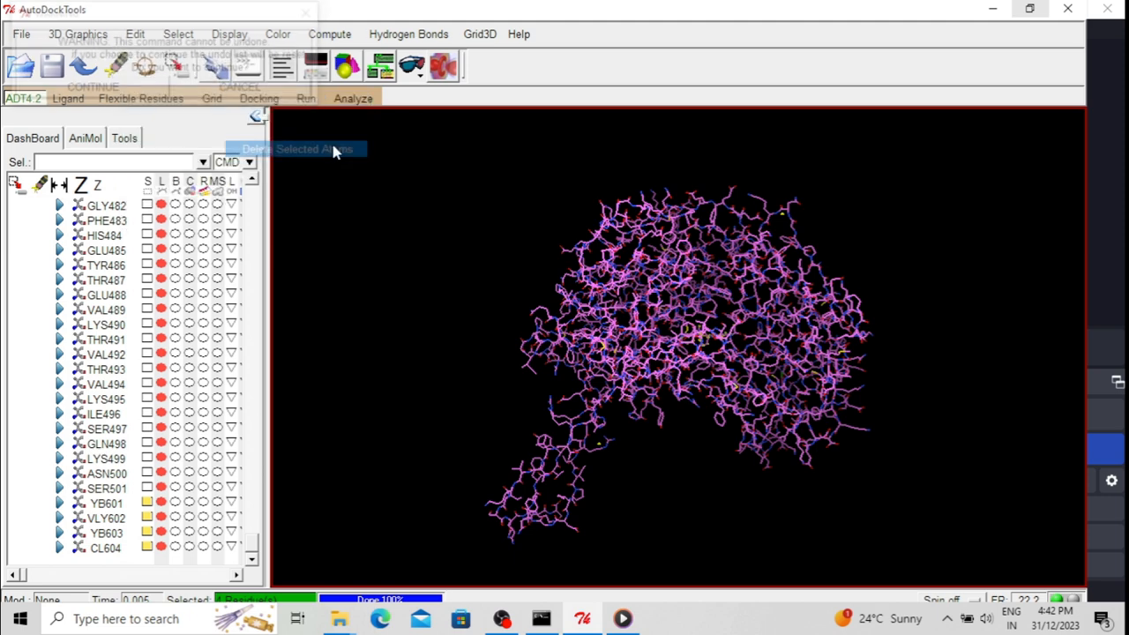
pyautogui.click(91, 89)
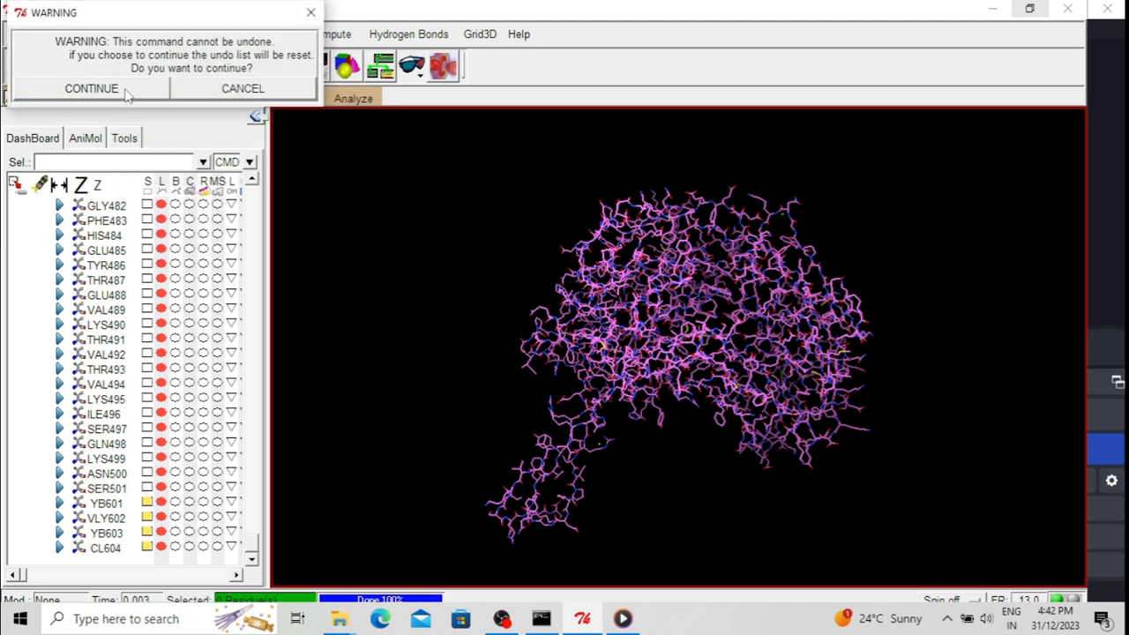
# Step: Examine the cleaned 7jws protein from several angles with no residues selected
pyautogui.click(147, 487)
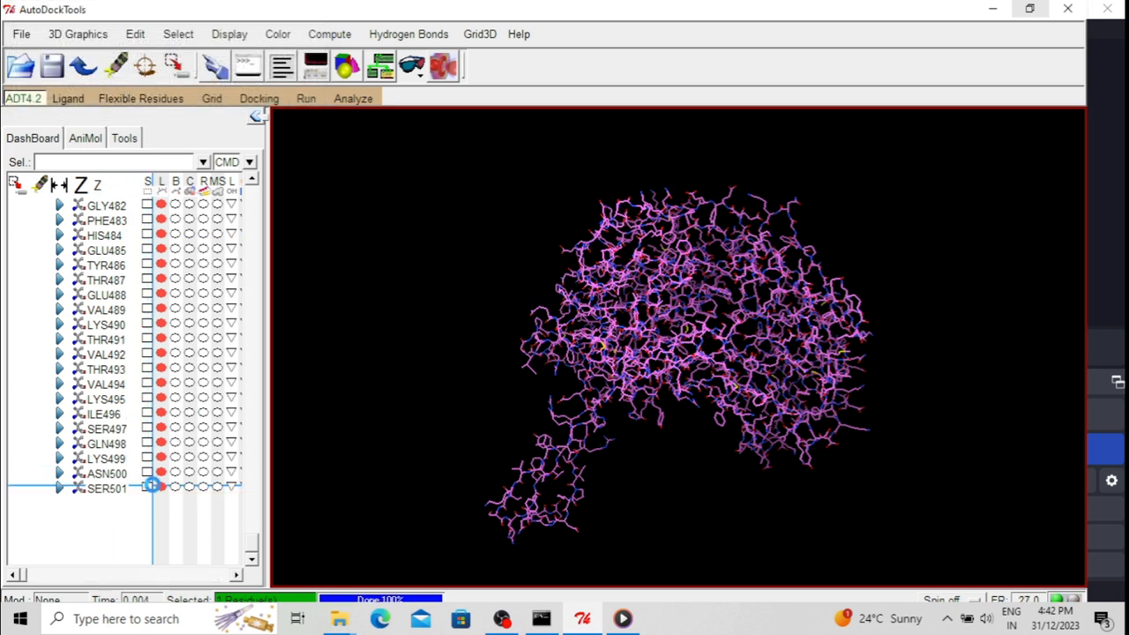
pyautogui.click(147, 474)
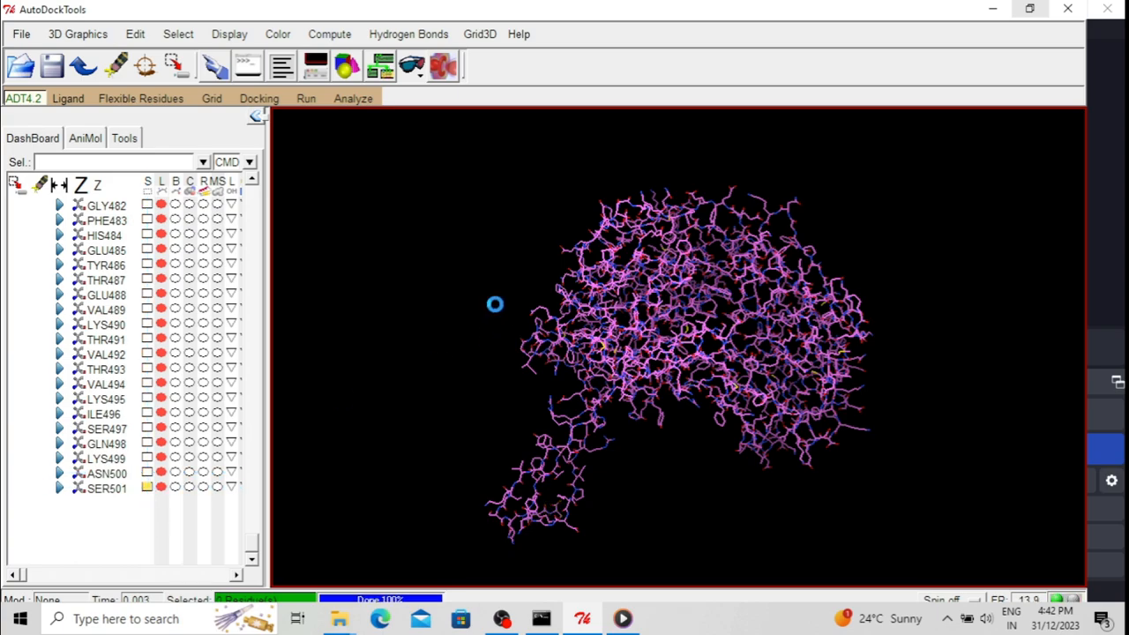
pyautogui.moveTo(438, 255); pyautogui.dragTo(795, 314)
pyautogui.moveTo(458, 317); pyautogui.dragTo(815, 399)
pyautogui.moveTo(571, 281); pyautogui.dragTo(831, 217)
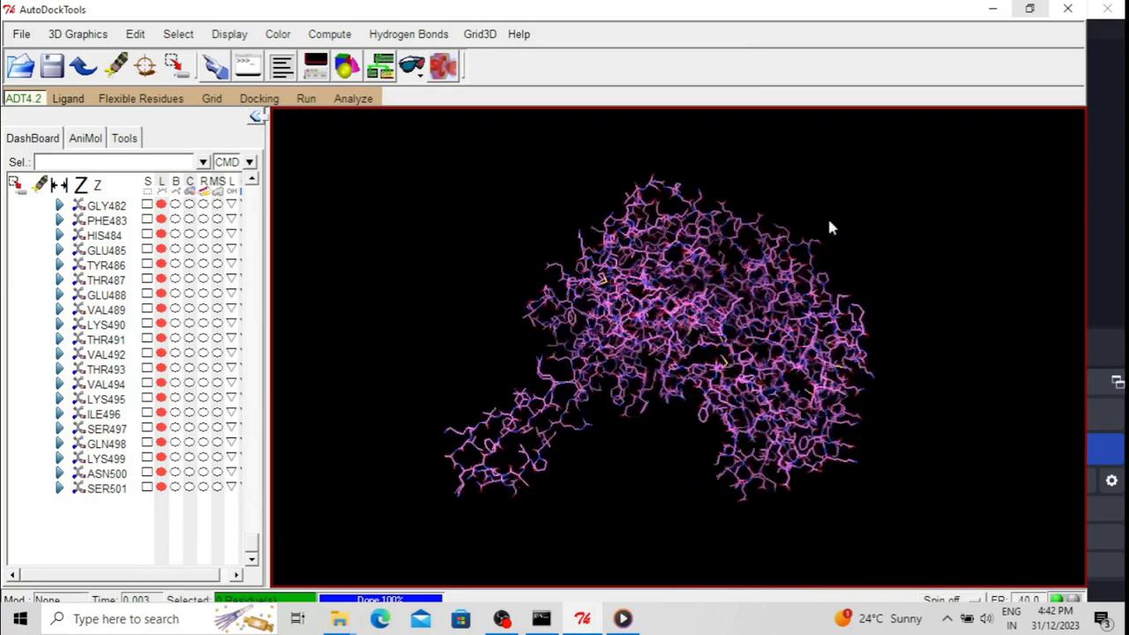
pyautogui.moveTo(631, 212); pyautogui.dragTo(501, 246)
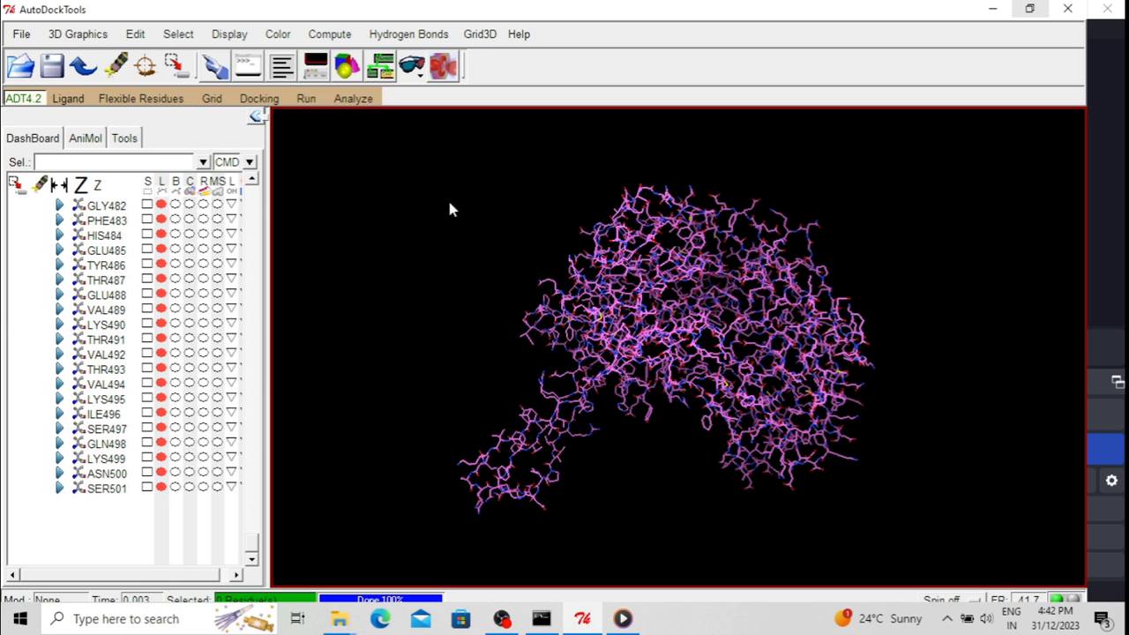
# Step: Add all hydrogens to the 7jws protein using the noBondOrder method, with atoms renumbered to include the new hydrogens
pyautogui.click(138, 39)
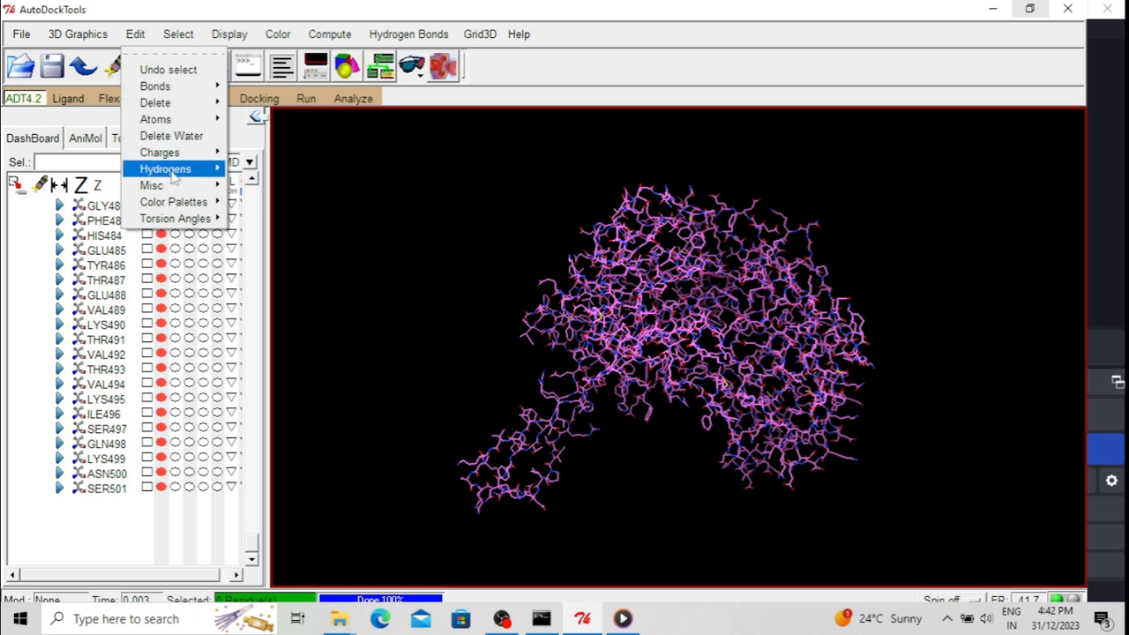
pyautogui.moveTo(174, 176)
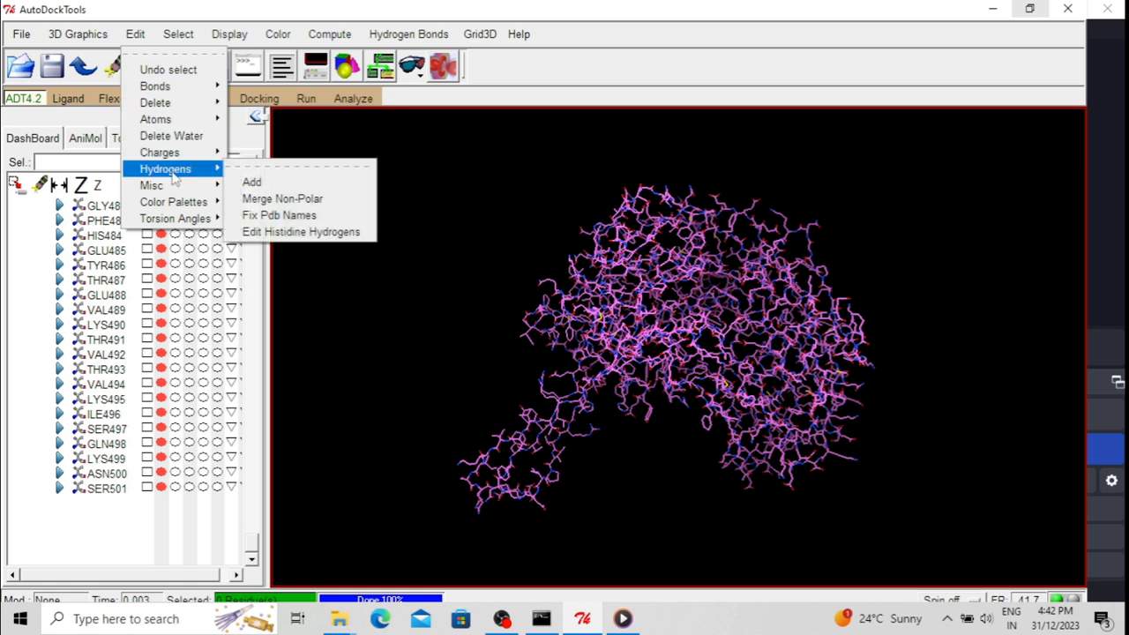
pyautogui.click(252, 182)
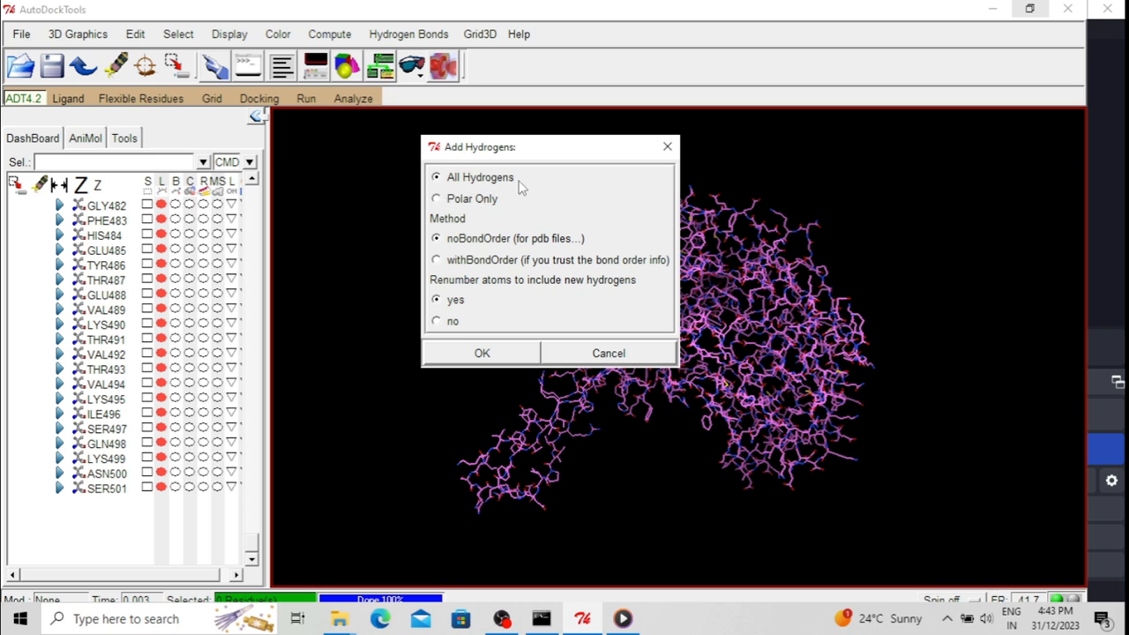
pyautogui.click(515, 353)
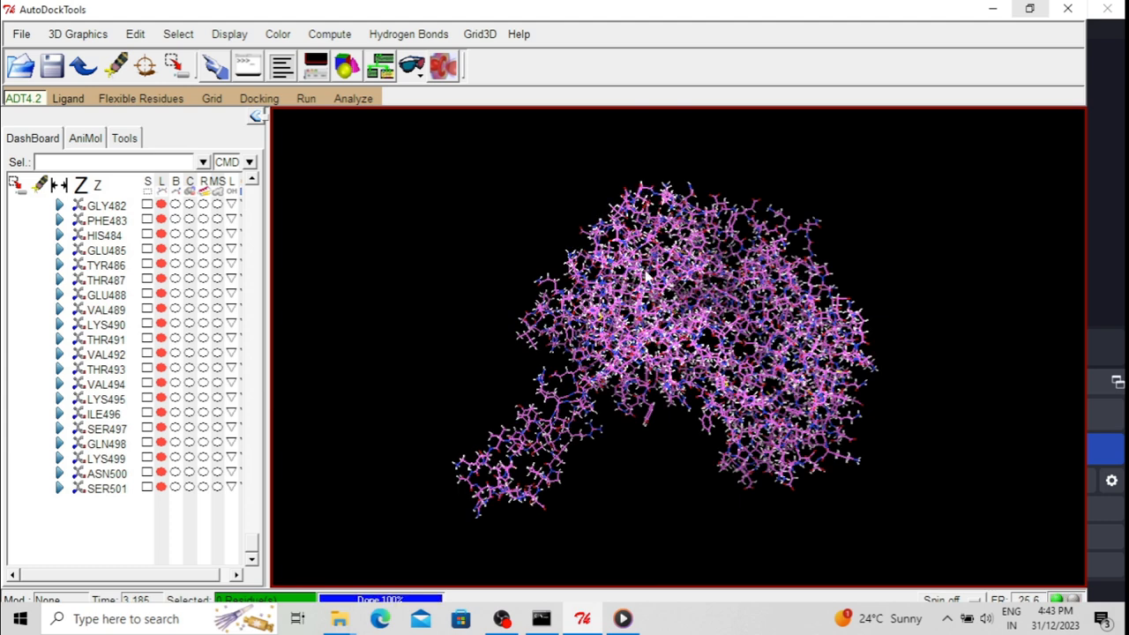
pyautogui.moveTo(477, 346); pyautogui.dragTo(856, 373)
pyautogui.moveTo(752, 362); pyautogui.dragTo(375, 356)
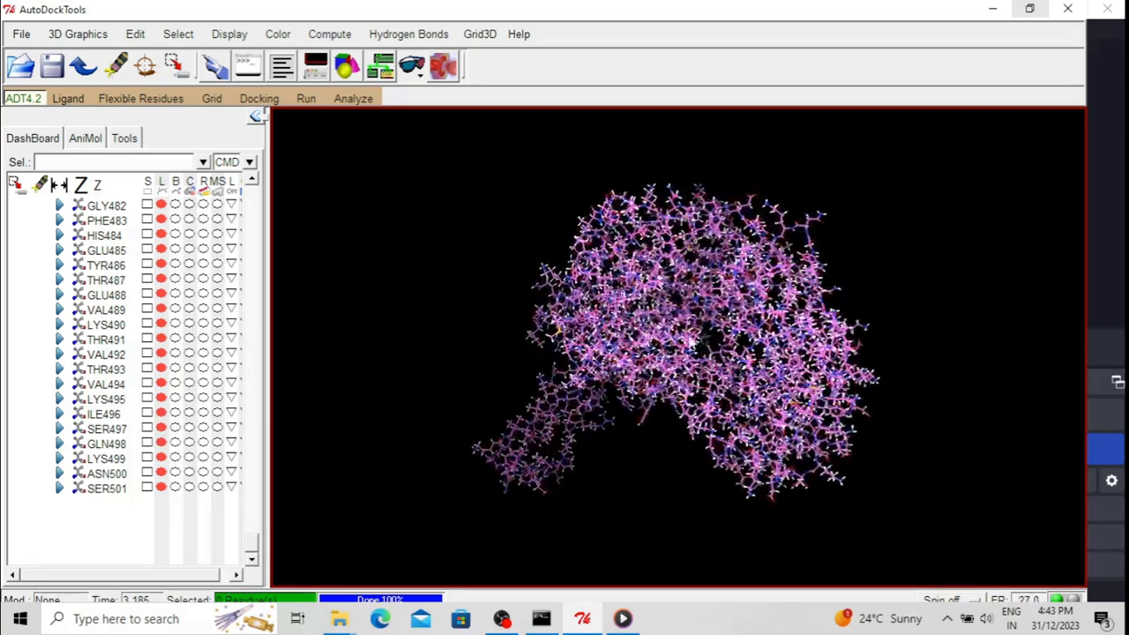
pyautogui.moveTo(924, 349); pyautogui.dragTo(422, 351)
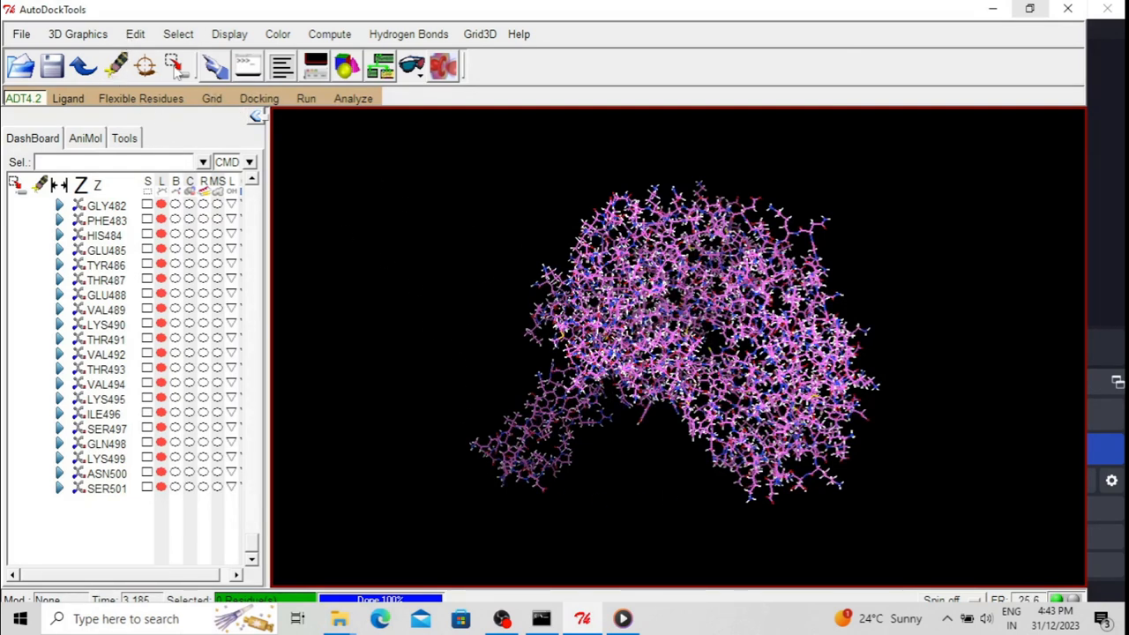
# Step: Add Kollman charges to the 7jws protein
pyautogui.click(134, 34)
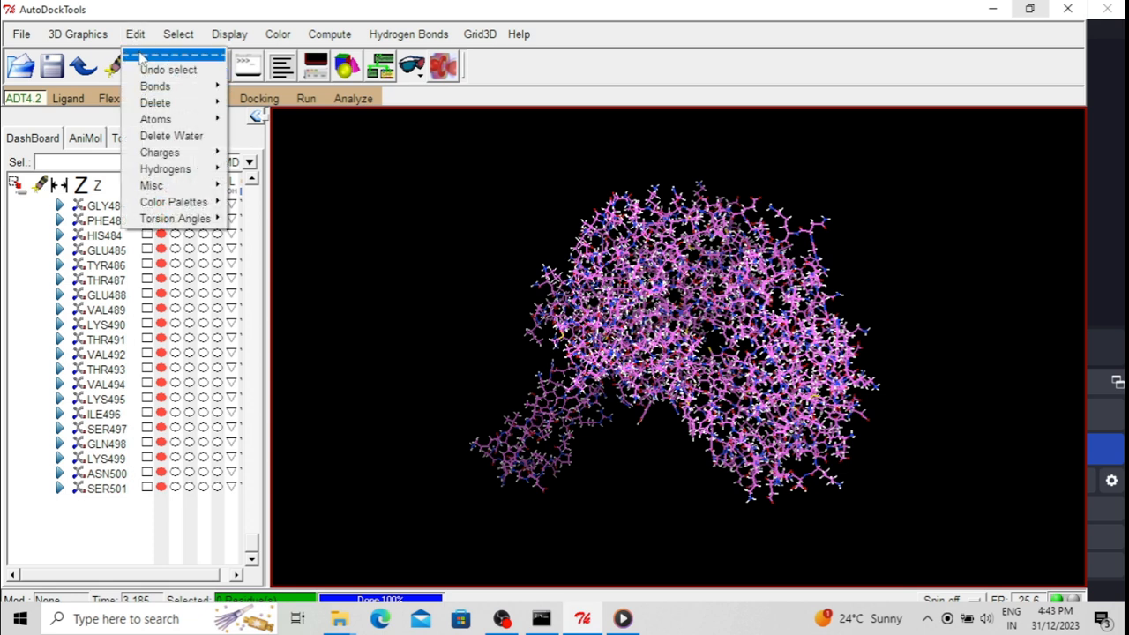
pyautogui.moveTo(161, 152)
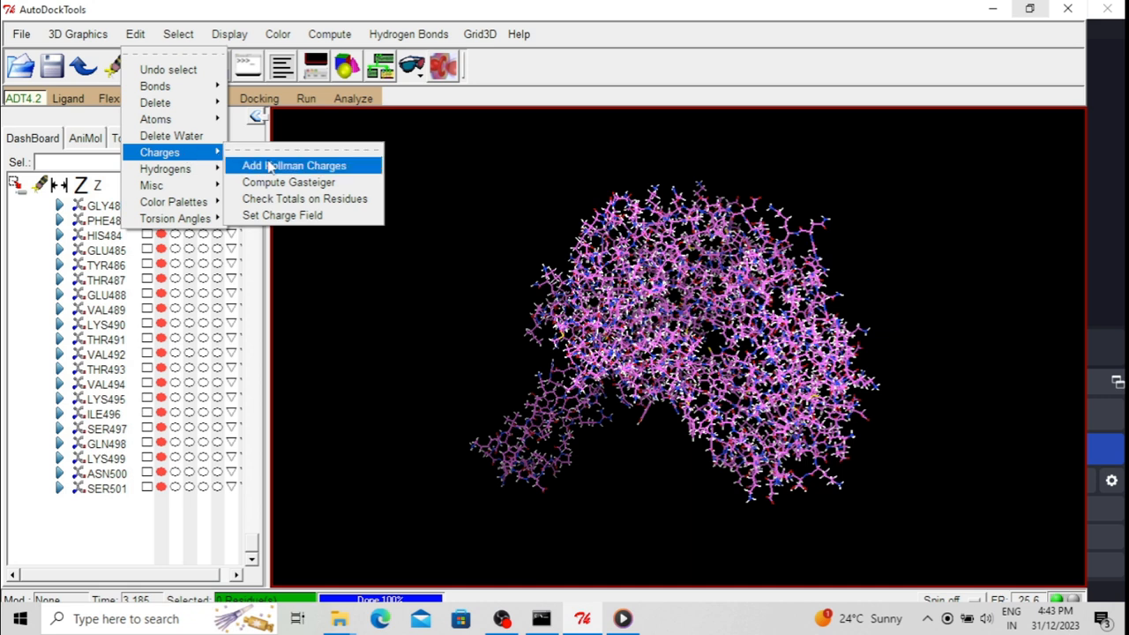
pyautogui.click(336, 167)
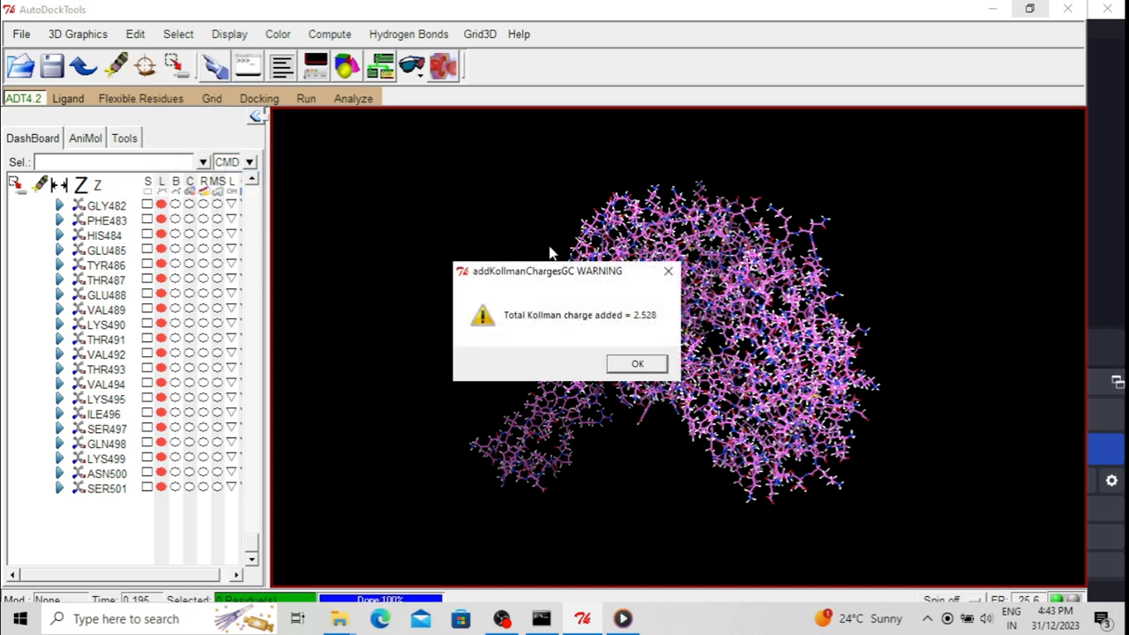
pyautogui.click(638, 365)
pyautogui.moveTo(444, 284); pyautogui.dragTo(478, 252, button='middle')
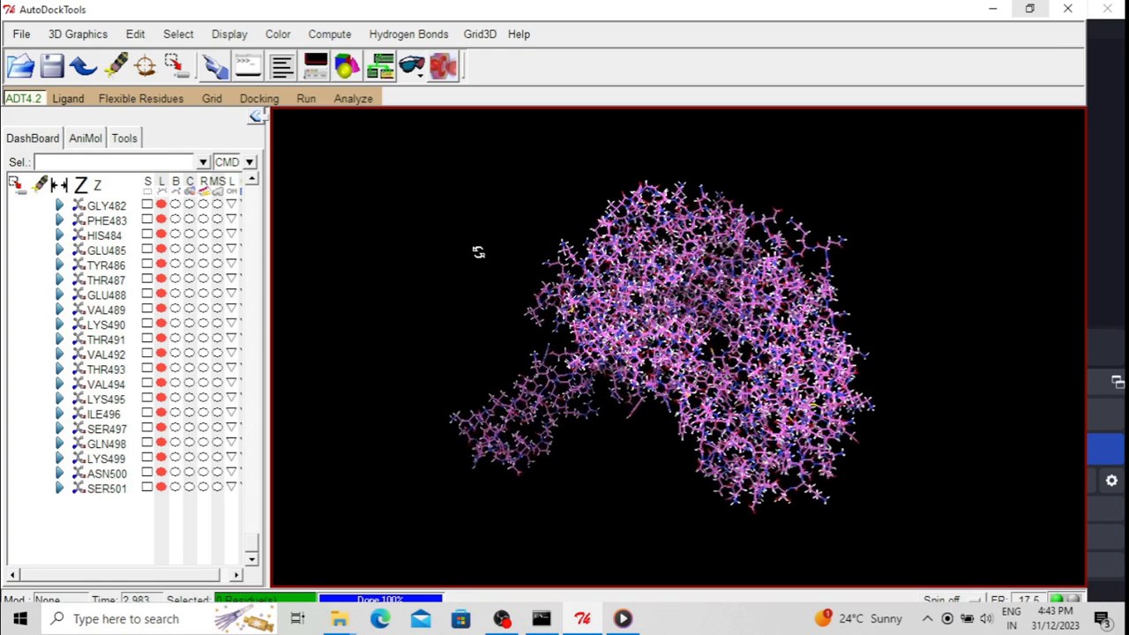
# Step: Assign AD4 atom types to the 7jws protein
pyautogui.click(137, 36)
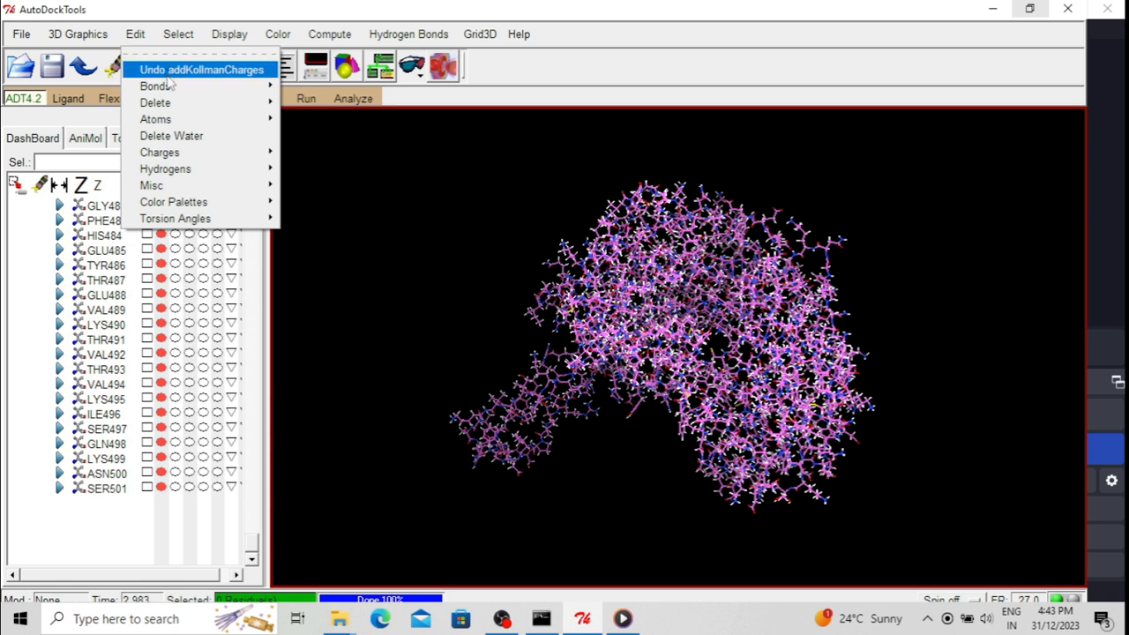
pyautogui.moveTo(165, 121)
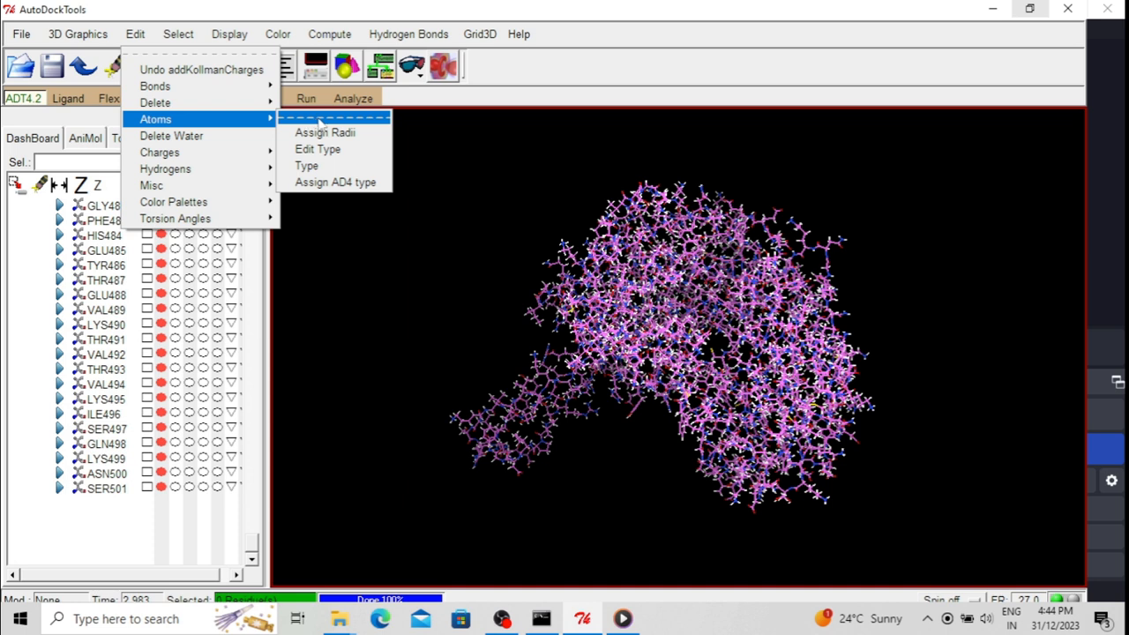
pyautogui.click(336, 182)
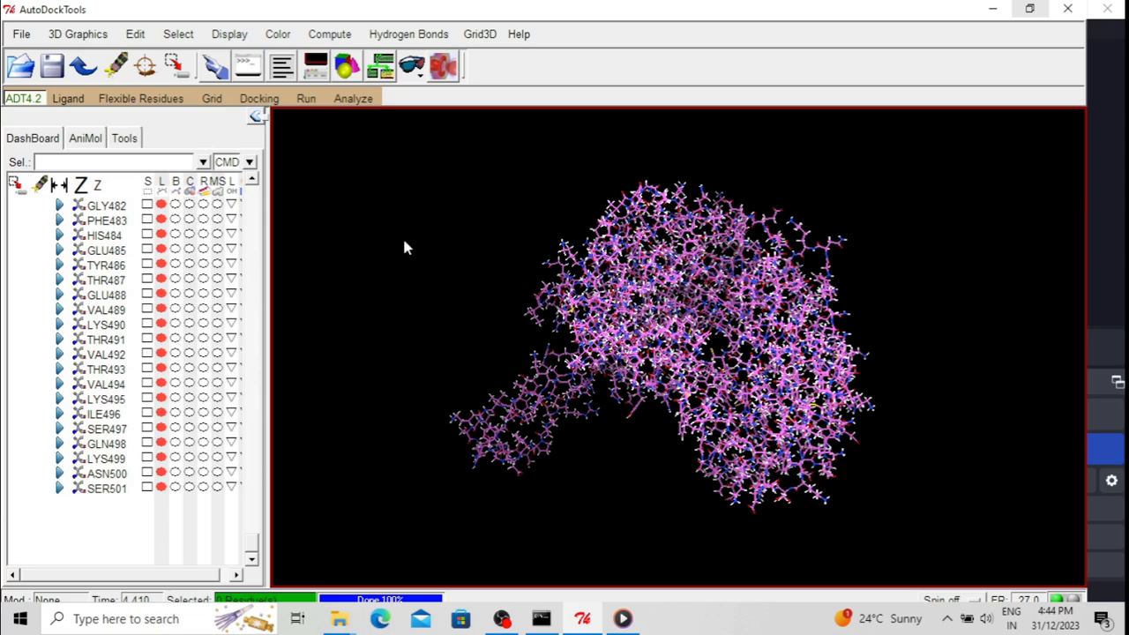
# Step: Examine the hydrogenated and charged 7jws protein from several angles
pyautogui.moveTo(448, 286); pyautogui.dragTo(838, 380)
pyautogui.moveTo(585, 332); pyautogui.dragTo(586, 221)
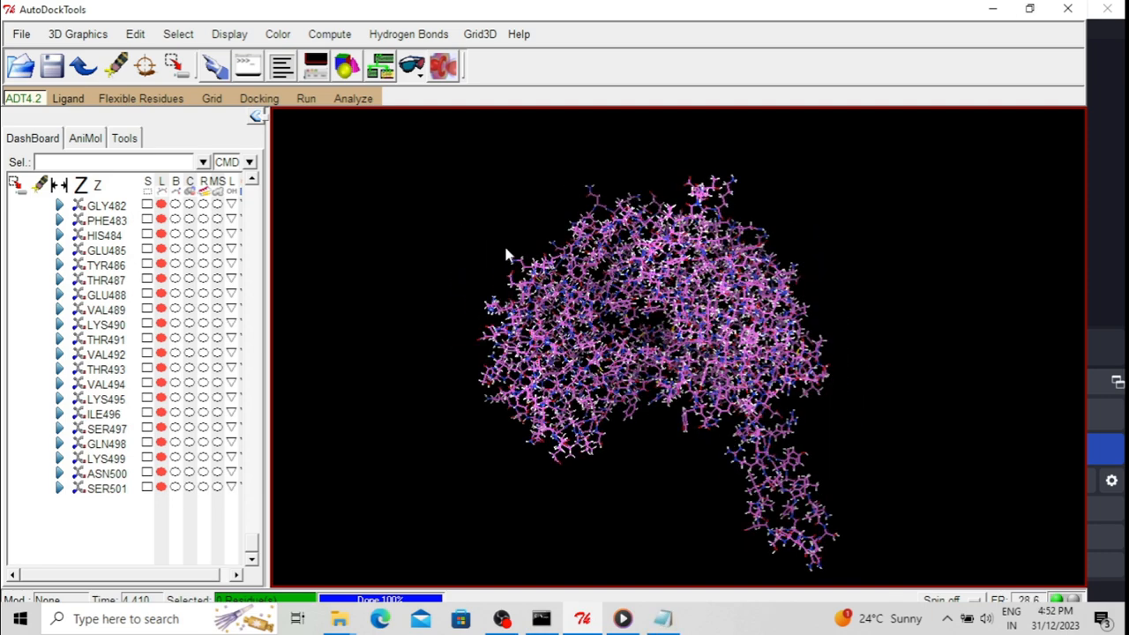
pyautogui.moveTo(474, 249)
pyautogui.mouseDown()
pyautogui.moveTo(601, 307)
pyautogui.moveTo(681, 314)
pyautogui.moveTo(574, 268)
pyautogui.moveTo(464, 264)
pyautogui.mouseUp()
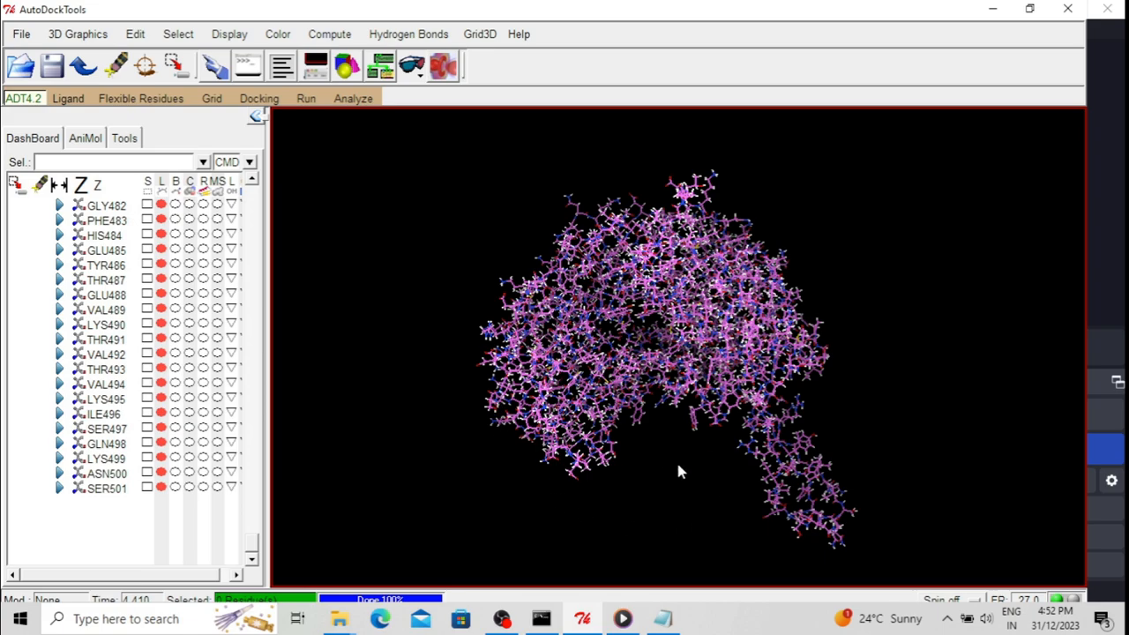
pyautogui.moveTo(664, 469); pyautogui.dragTo(622, 505)
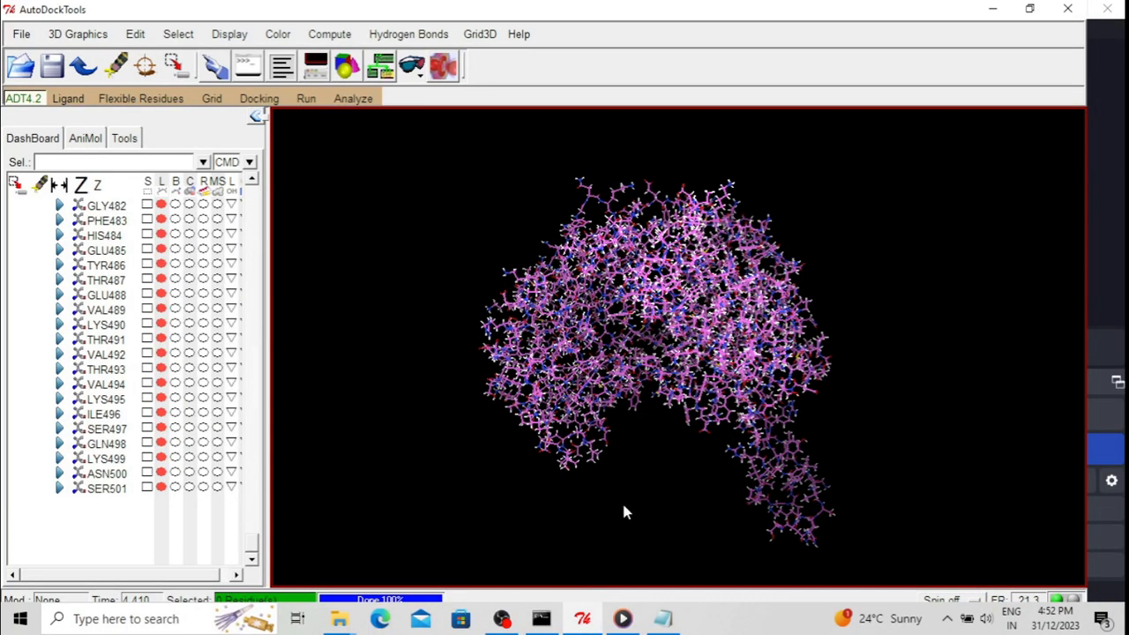
pyautogui.moveTo(643, 340); pyautogui.dragTo(756, 315)
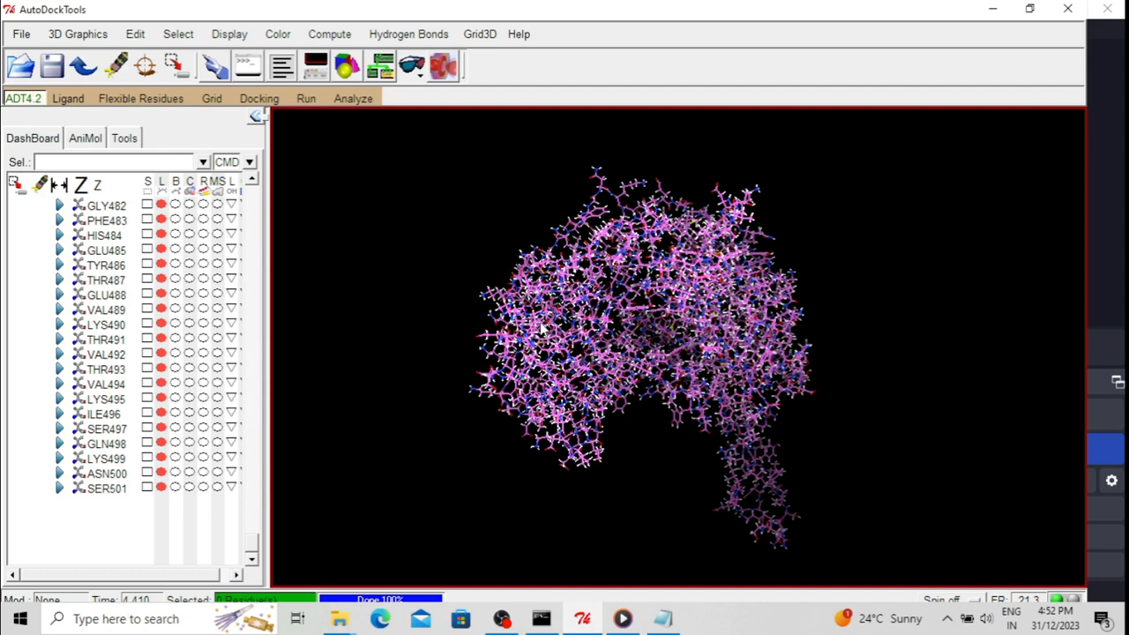
pyautogui.moveTo(680, 487); pyautogui.dragTo(744, 245)
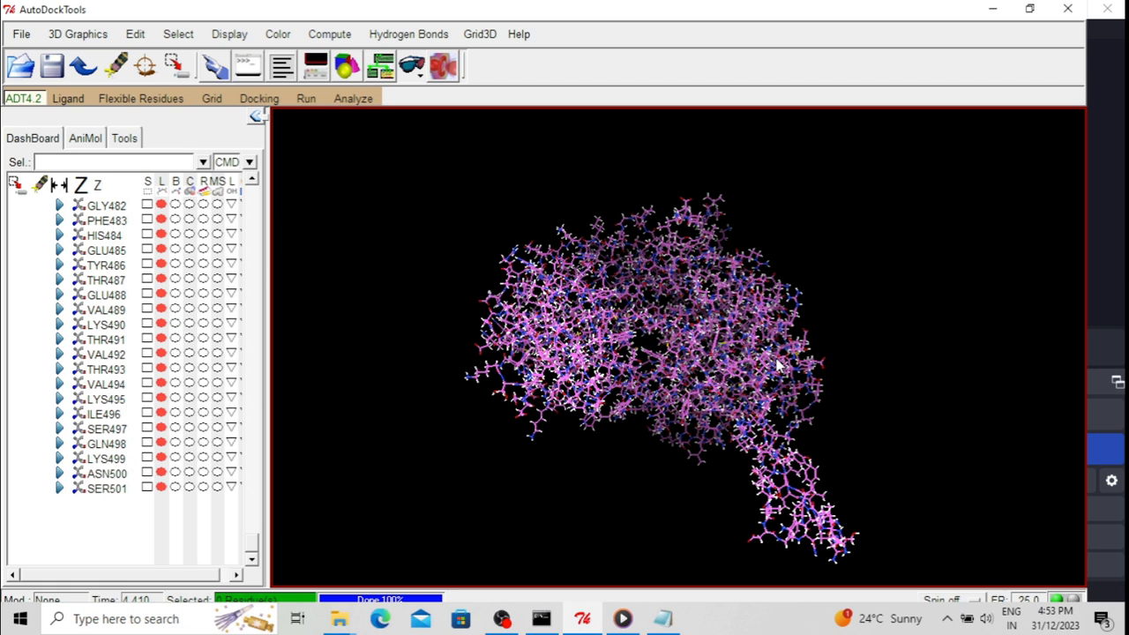
pyautogui.moveTo(618, 195); pyautogui.dragTo(642, 323)
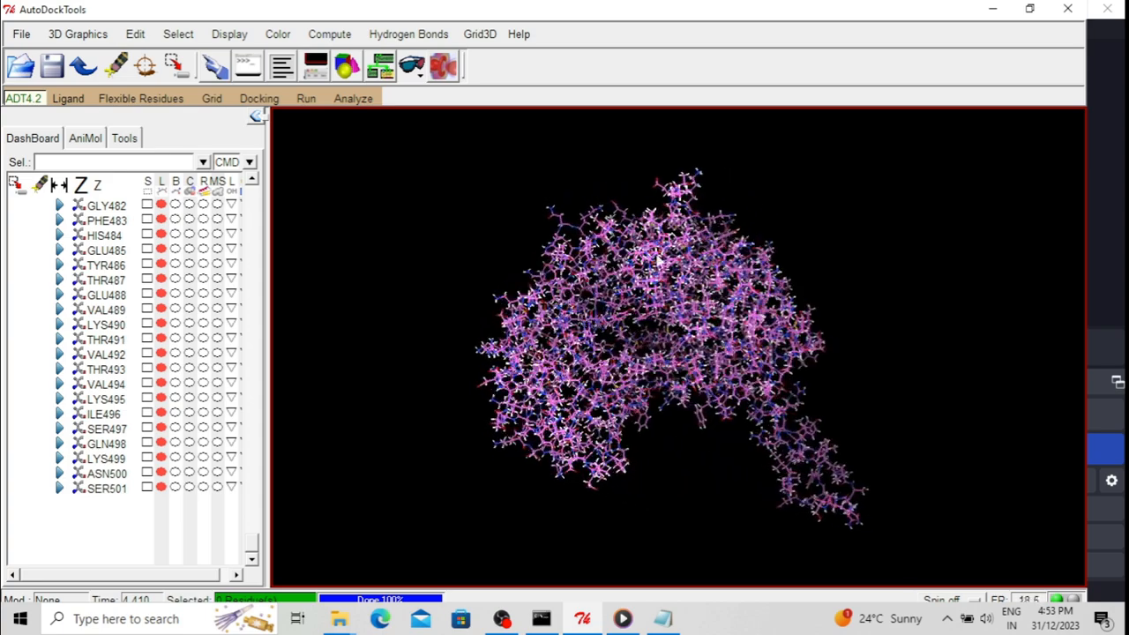
pyautogui.moveTo(689, 437); pyautogui.dragTo(655, 361)
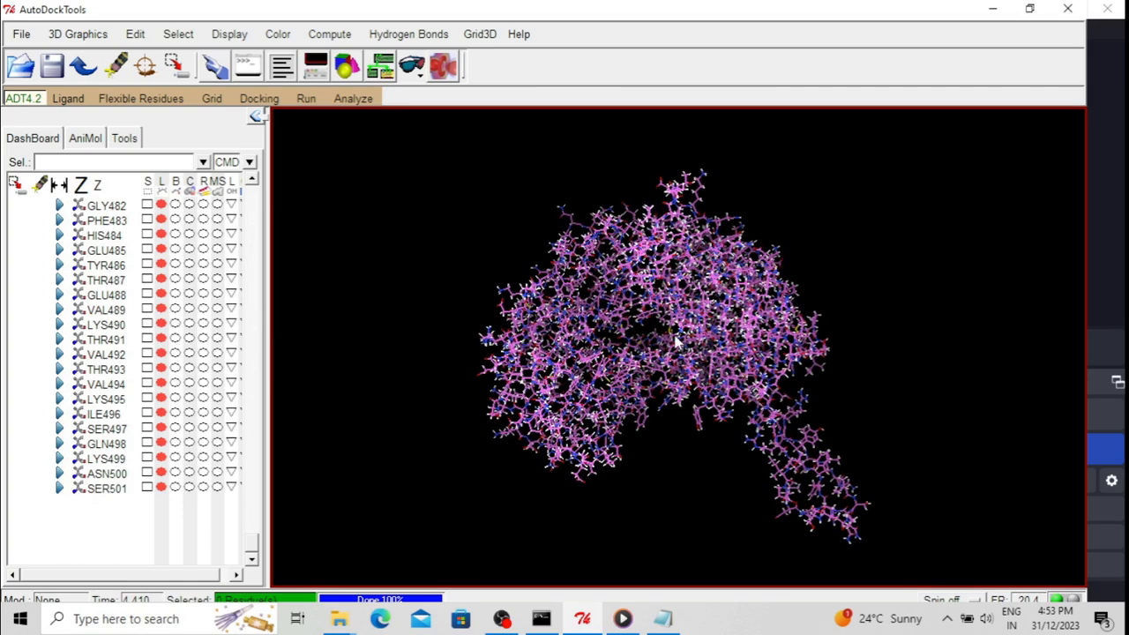
pyautogui.moveTo(826, 245); pyautogui.dragTo(574, 448)
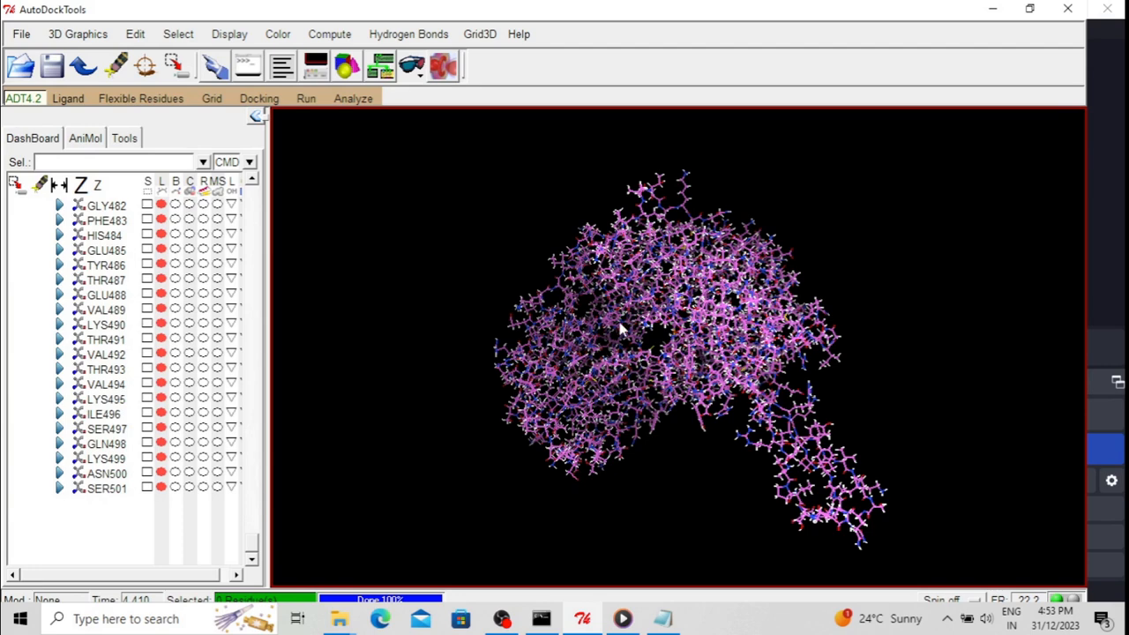
pyautogui.moveTo(446, 255); pyautogui.dragTo(574, 303)
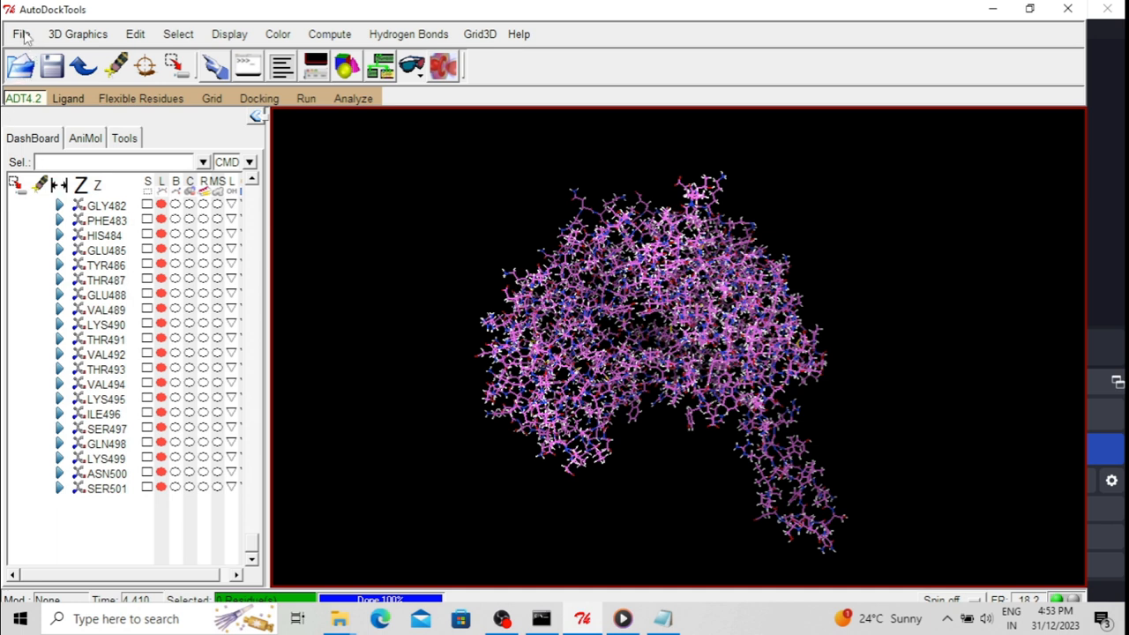
pyautogui.moveTo(467, 218); pyautogui.dragTo(541, 223)
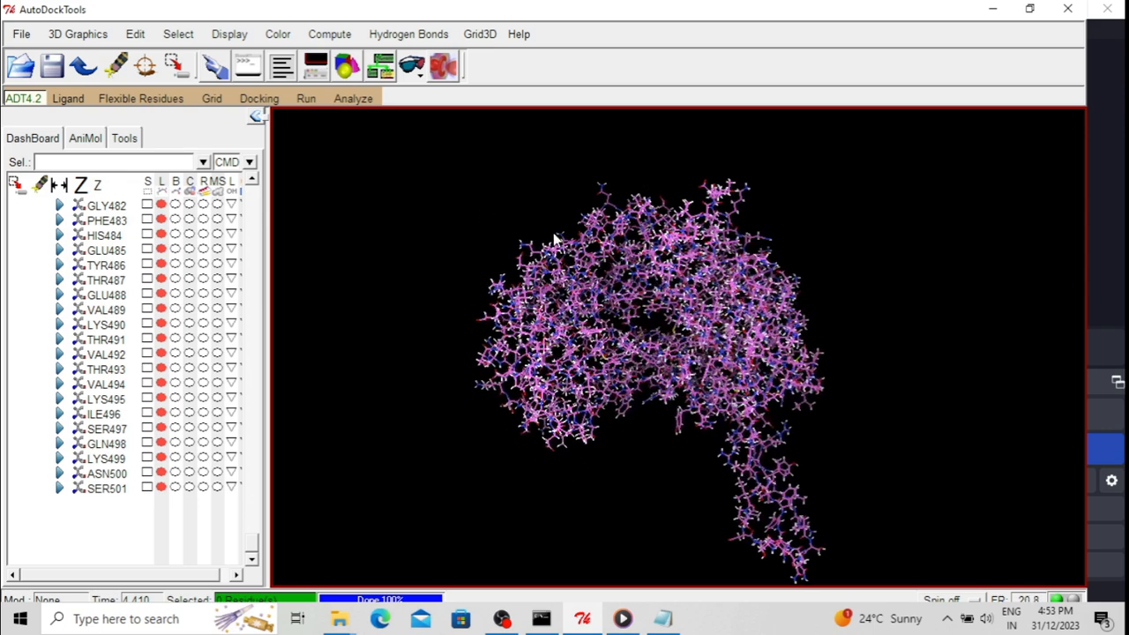
pyautogui.moveTo(648, 433); pyautogui.dragTo(672, 476)
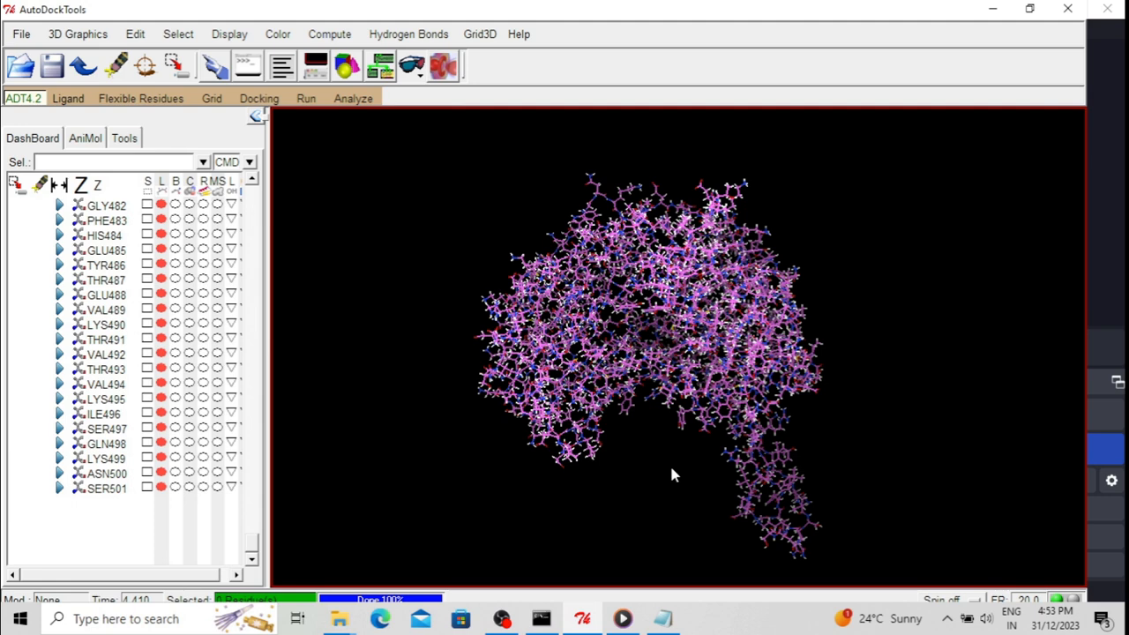
pyautogui.moveTo(668, 468); pyautogui.dragTo(656, 429)
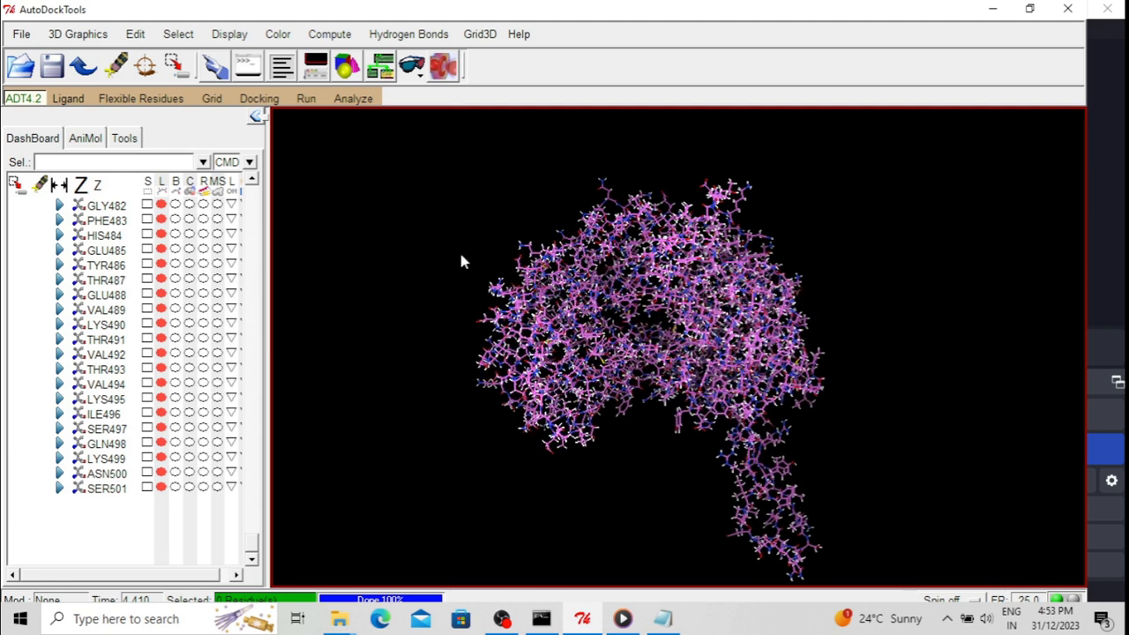
# Step: Write the 7jws protein as PDBQT in the Docking folder, adding the available records ANISOU through END to the records saved
pyautogui.click(25, 35)
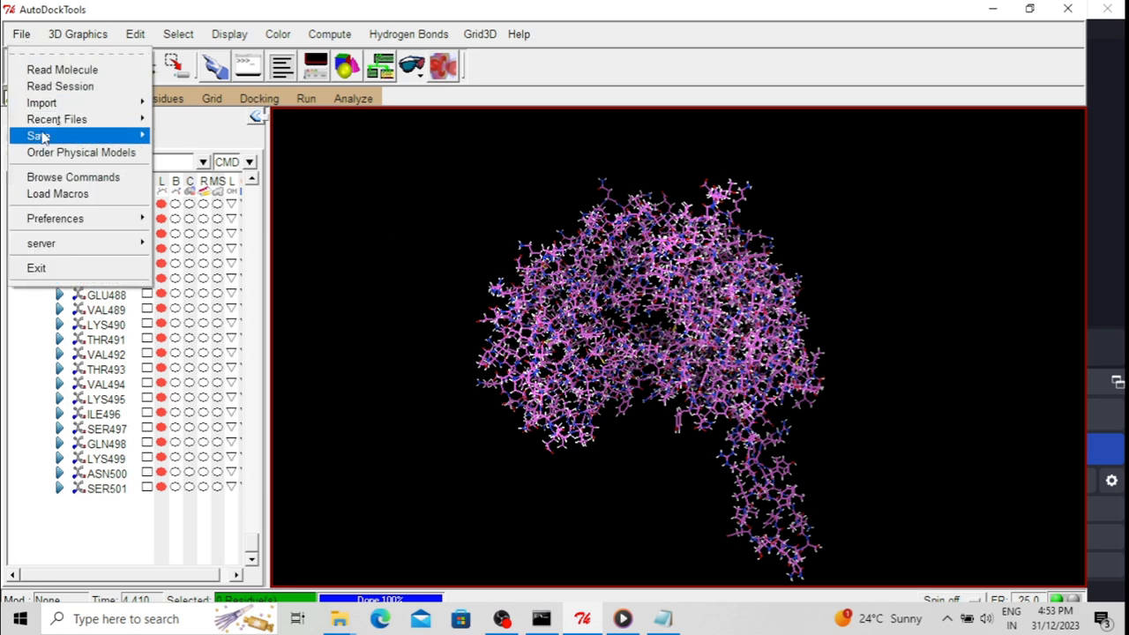
pyautogui.moveTo(74, 140)
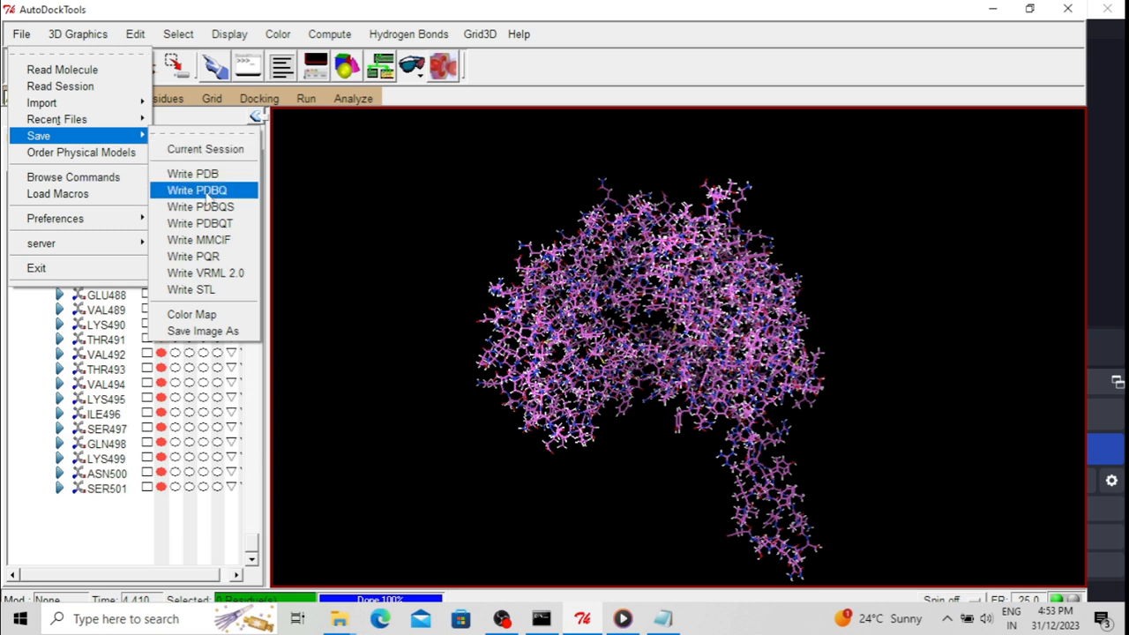
pyautogui.click(206, 226)
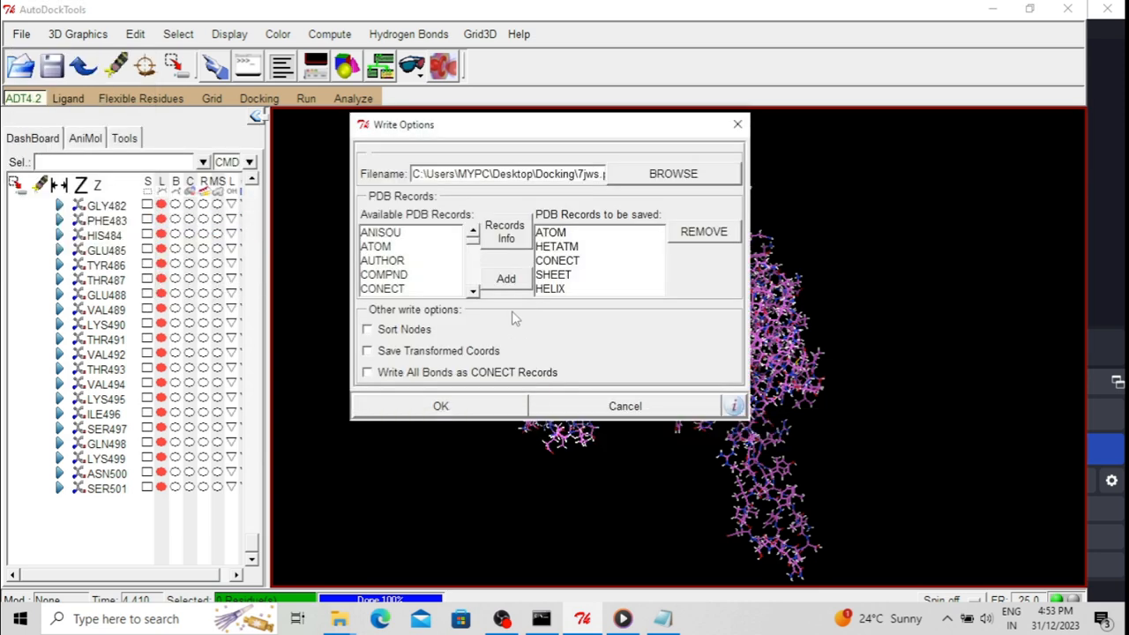
pyautogui.click(400, 233)
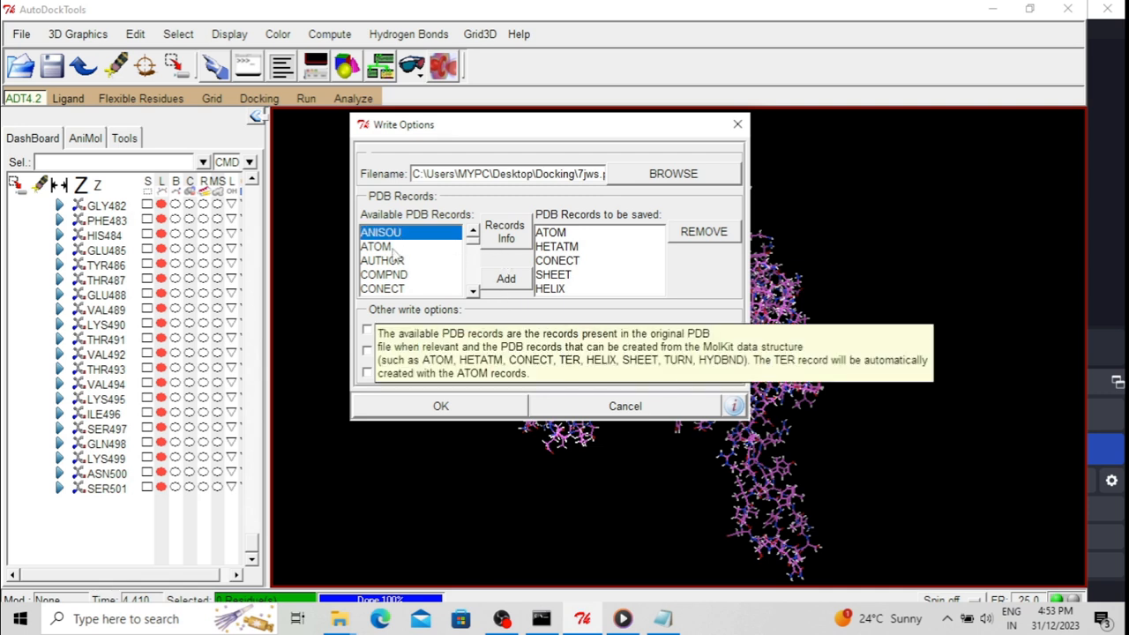
pyautogui.click(393, 248)
pyautogui.moveTo(394, 264); pyautogui.dragTo(402, 292)
pyautogui.click(473, 294)
pyautogui.click(473, 294)
pyautogui.click(473, 293)
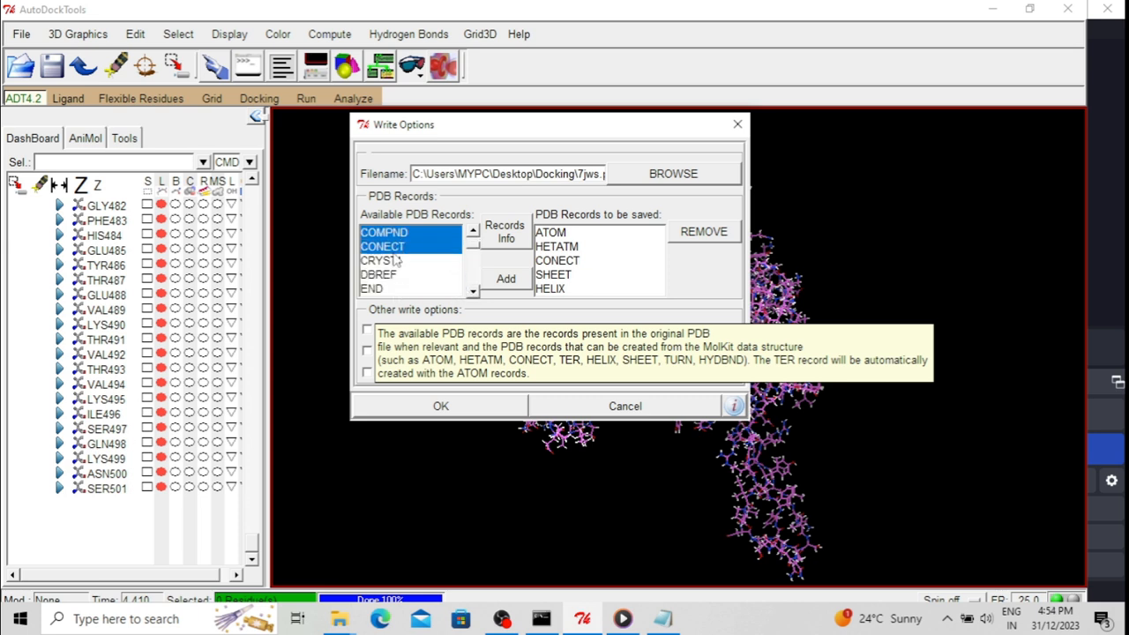
pyautogui.click(395, 252)
pyautogui.click(389, 272)
pyautogui.click(398, 259)
pyautogui.click(396, 248)
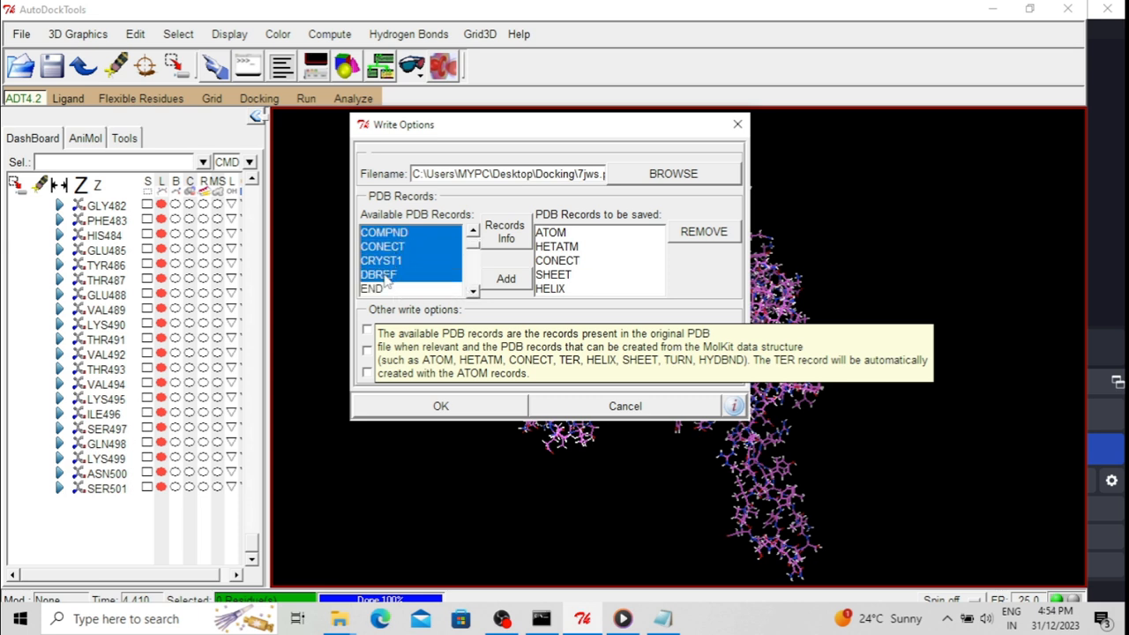
pyautogui.click(385, 290)
pyautogui.click(506, 280)
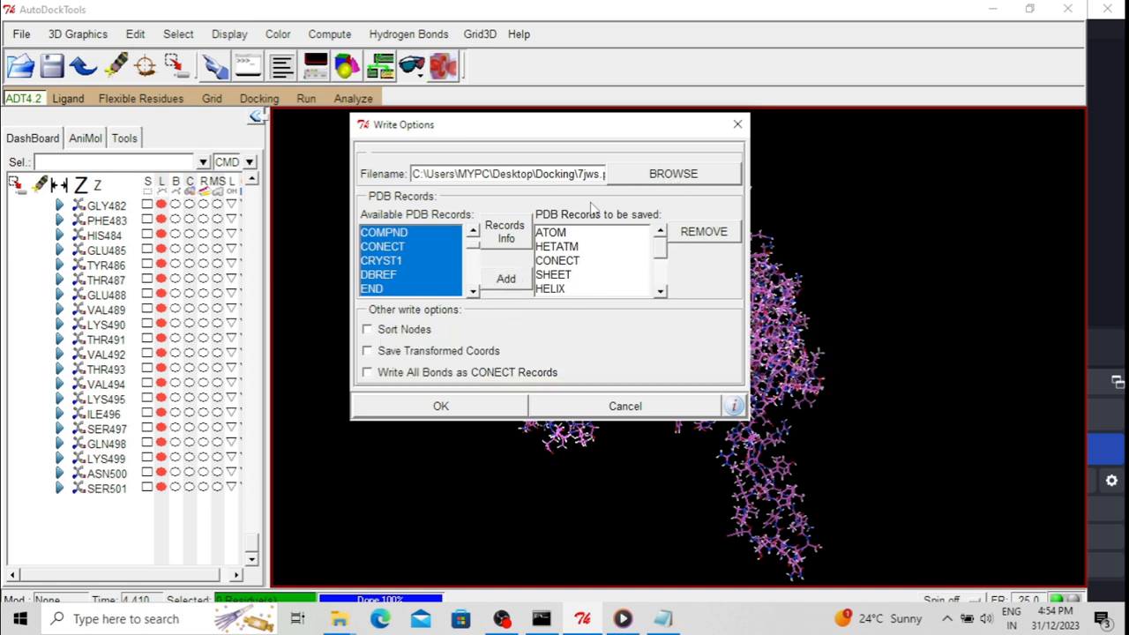
pyautogui.click(441, 405)
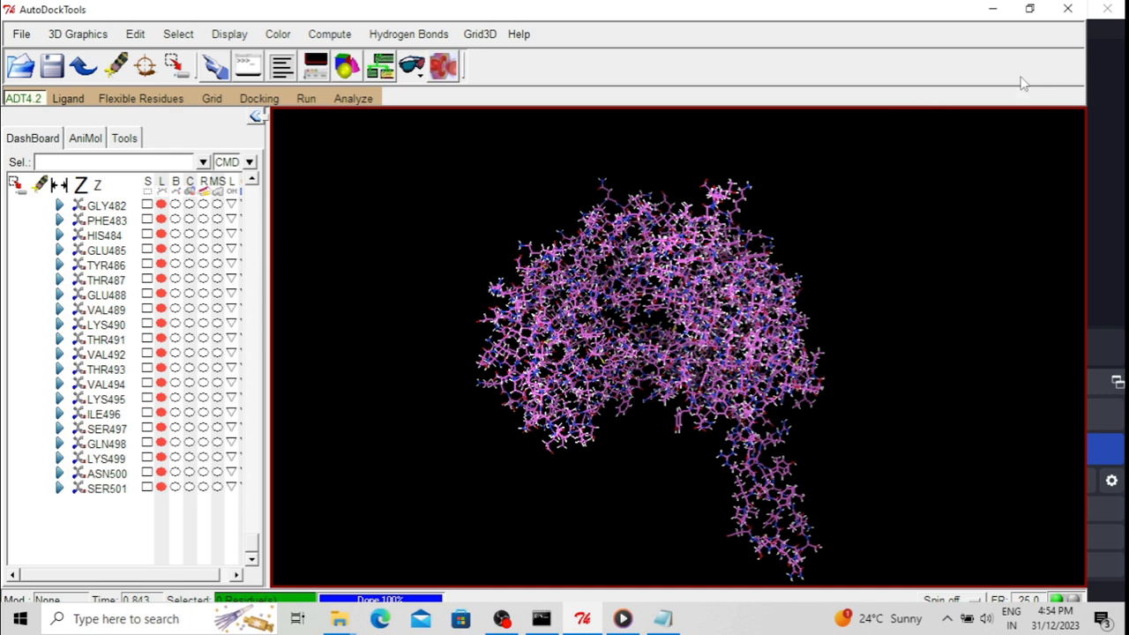
# Step: Check the Docking folder for the saved 7jws AutoDock structure file, and switch back to AutoDockTools
pyautogui.click(993, 11)
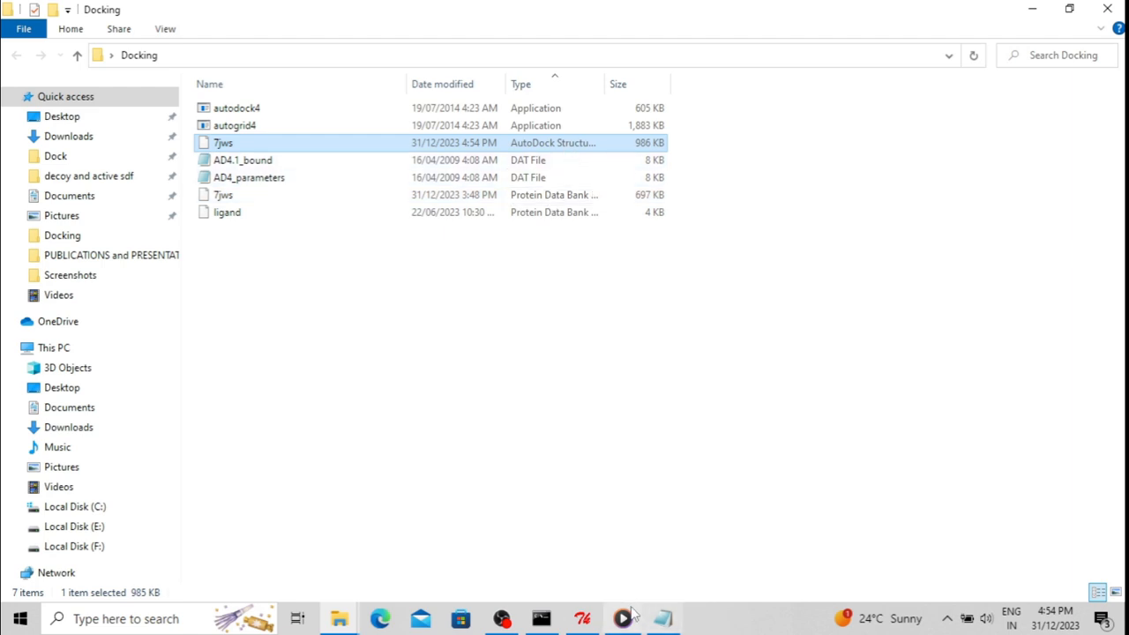
pyautogui.click(582, 618)
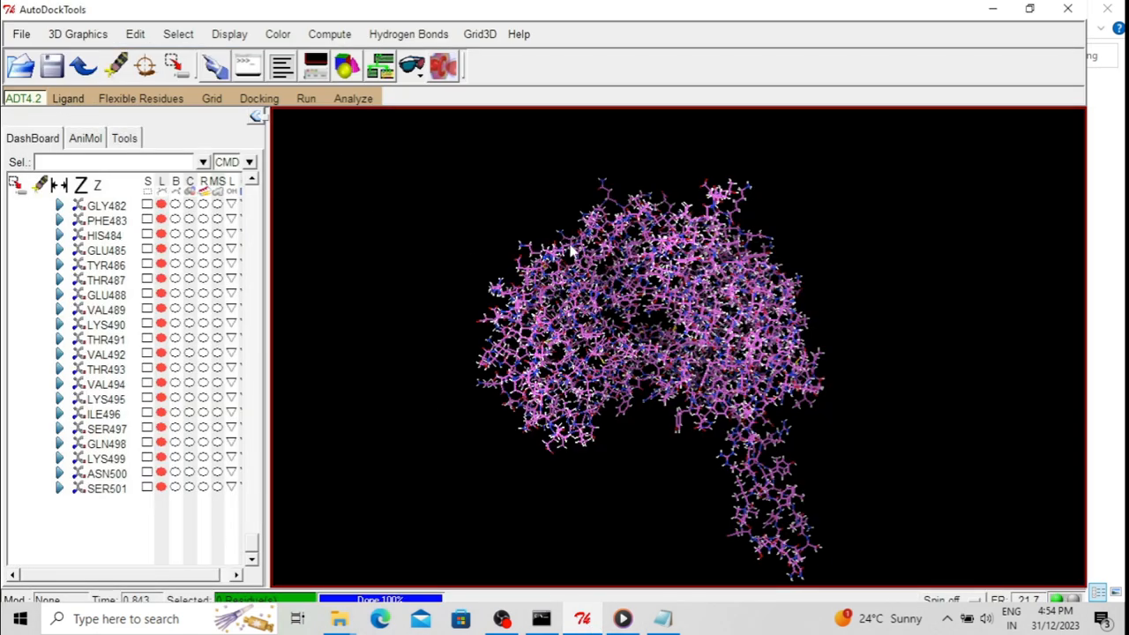
# Step: Open the ligand PDB file from the Docking folder as the AutoDock4 ligand and accept its setup summary
pyautogui.click(68, 99)
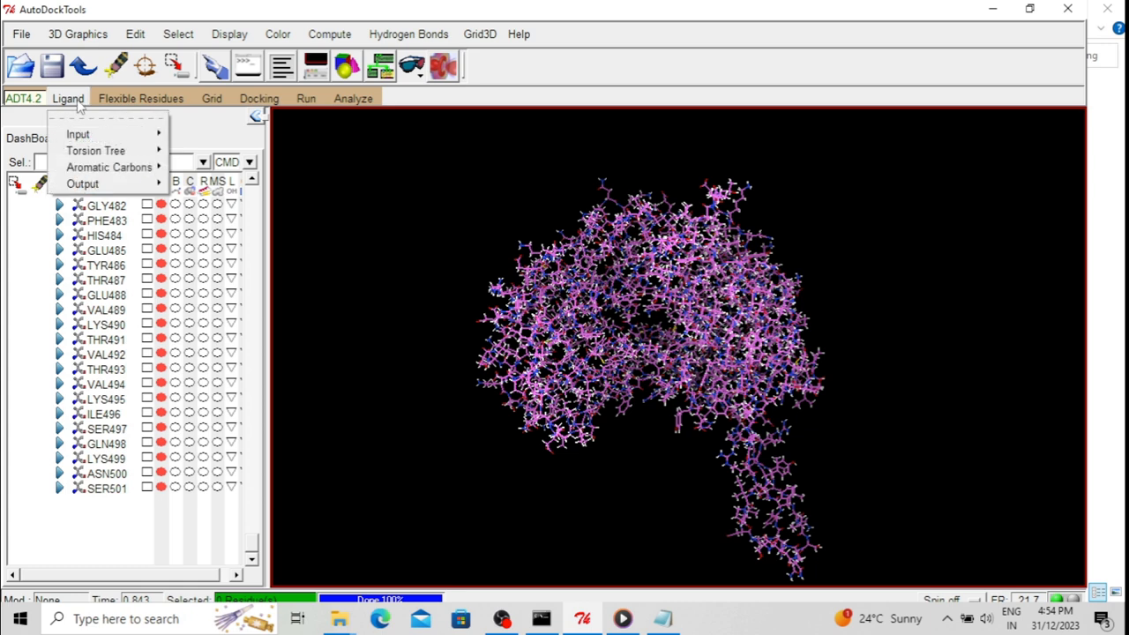
pyautogui.moveTo(89, 135)
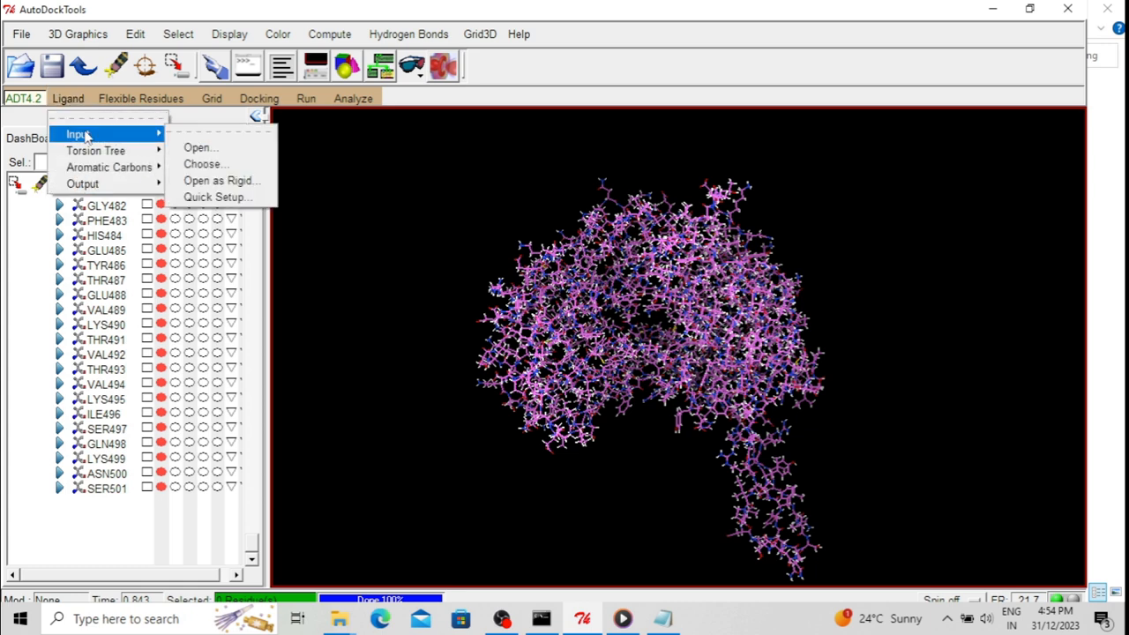
pyautogui.click(197, 148)
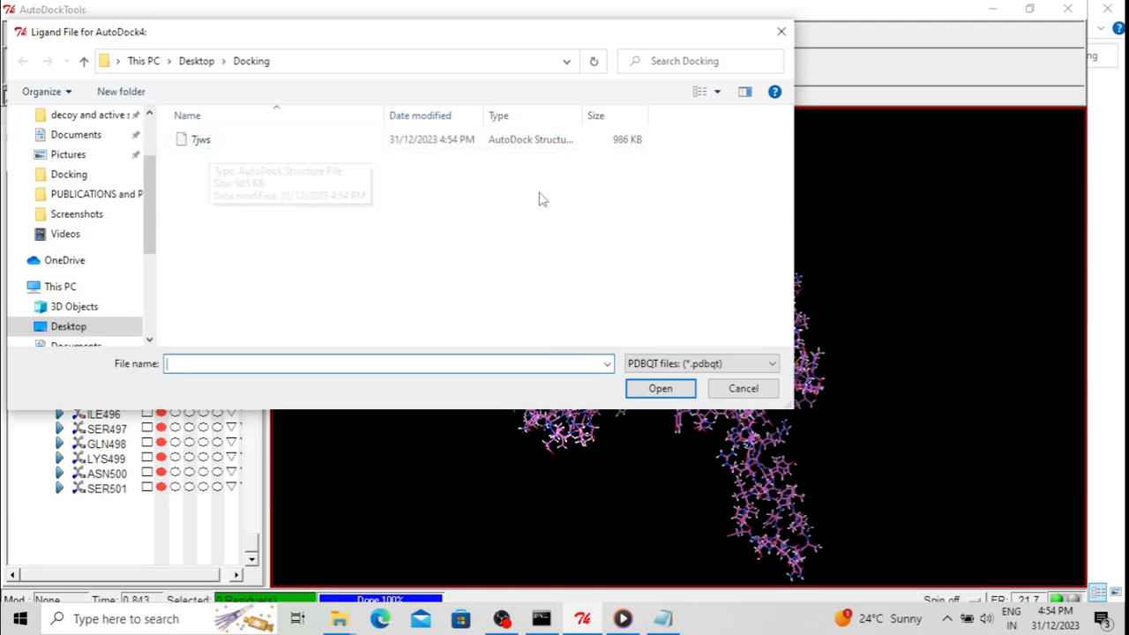
pyautogui.click(625, 143)
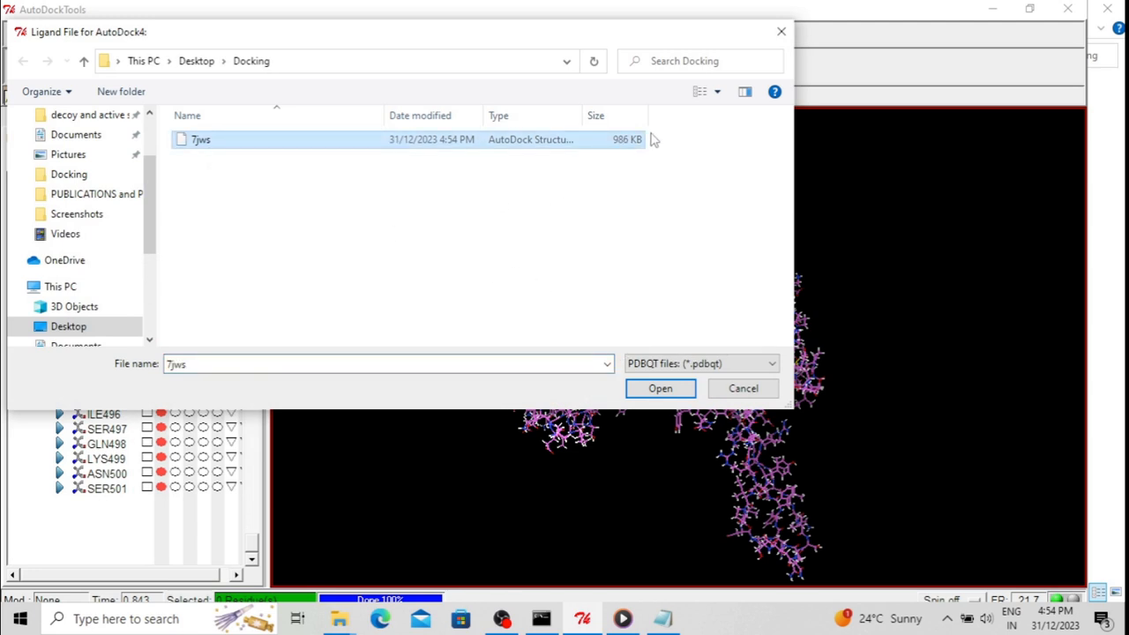
pyautogui.click(692, 366)
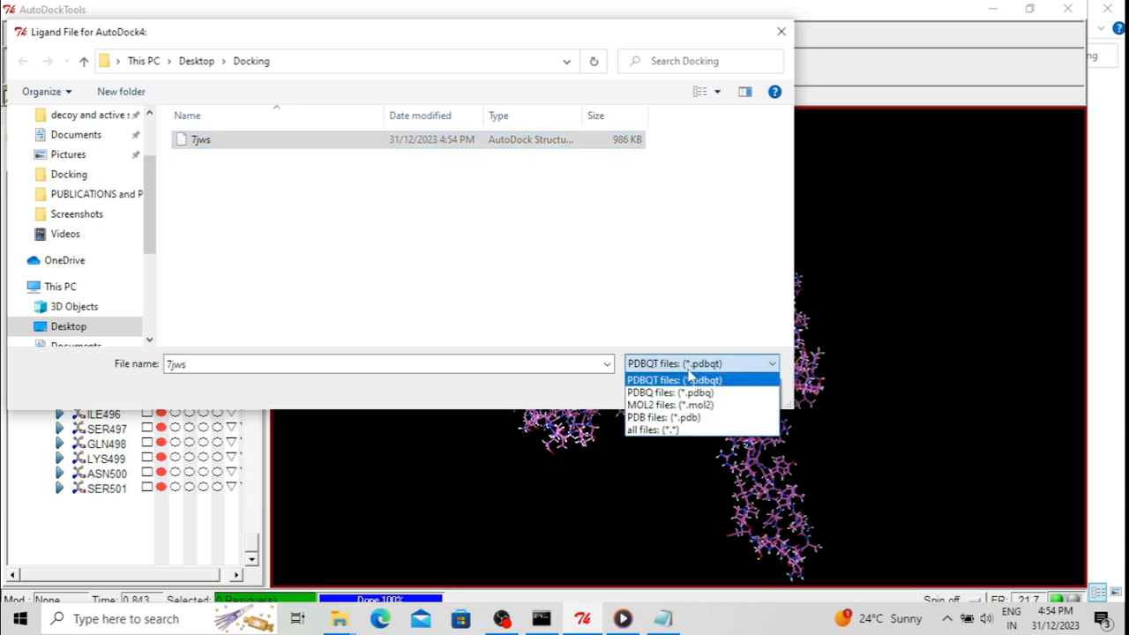
pyautogui.click(680, 419)
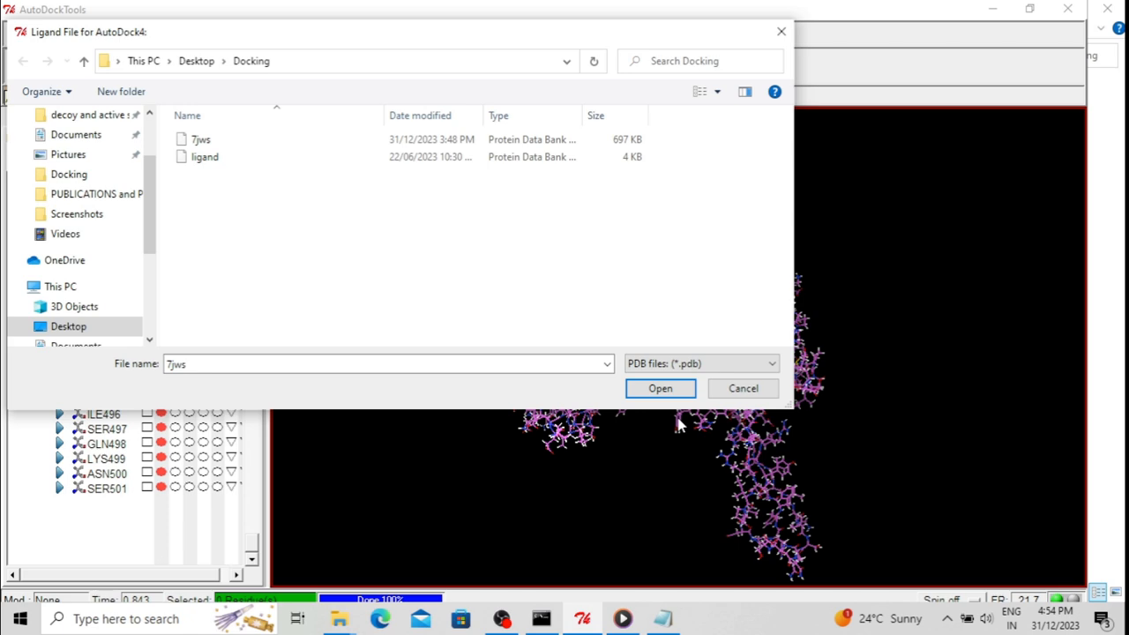
pyautogui.click(497, 161)
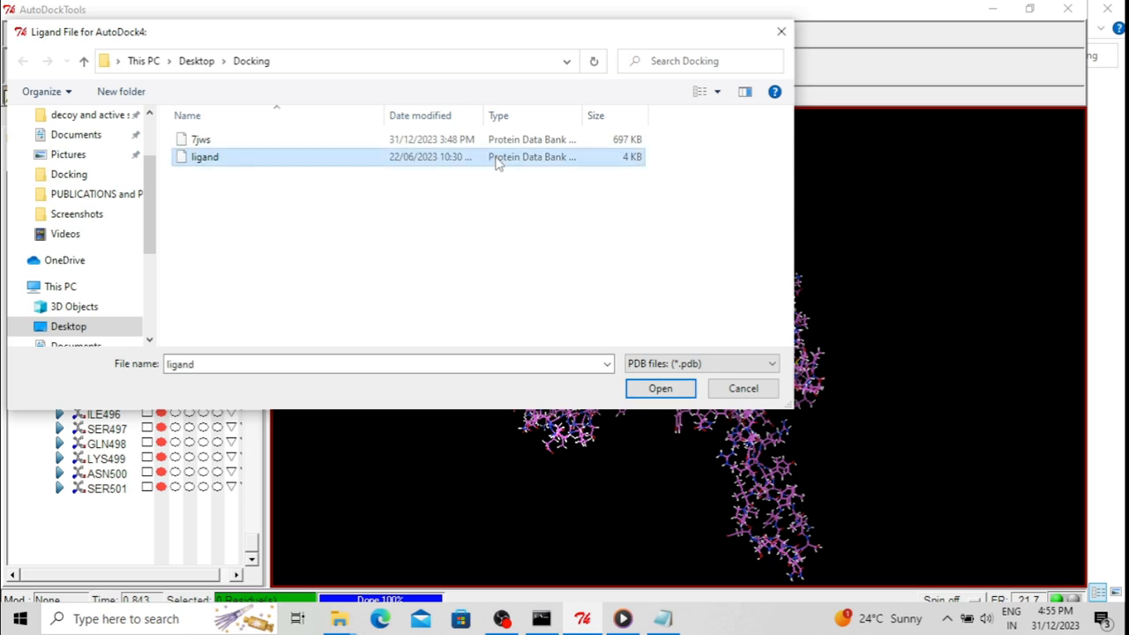
pyautogui.click(661, 389)
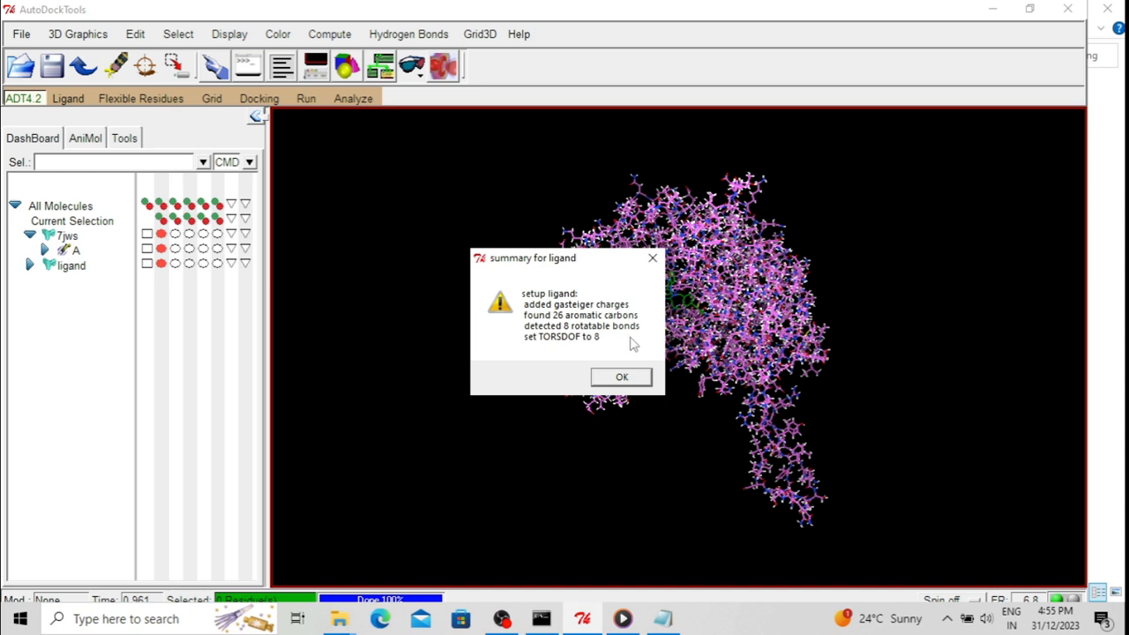
pyautogui.click(622, 376)
# Step: Try to choose the root of the ligand's torsion tree manually
pyautogui.moveTo(719, 369); pyautogui.dragTo(681, 257, button='middle')
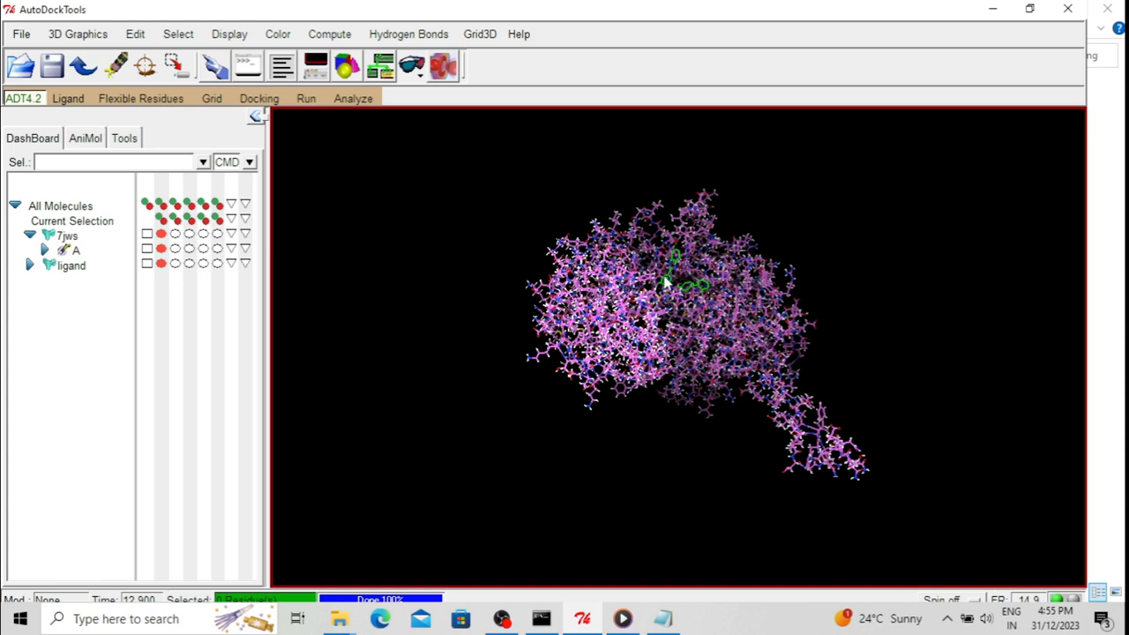
pyautogui.moveTo(651, 222); pyautogui.dragTo(328, 166, button='middle')
pyautogui.click(69, 98)
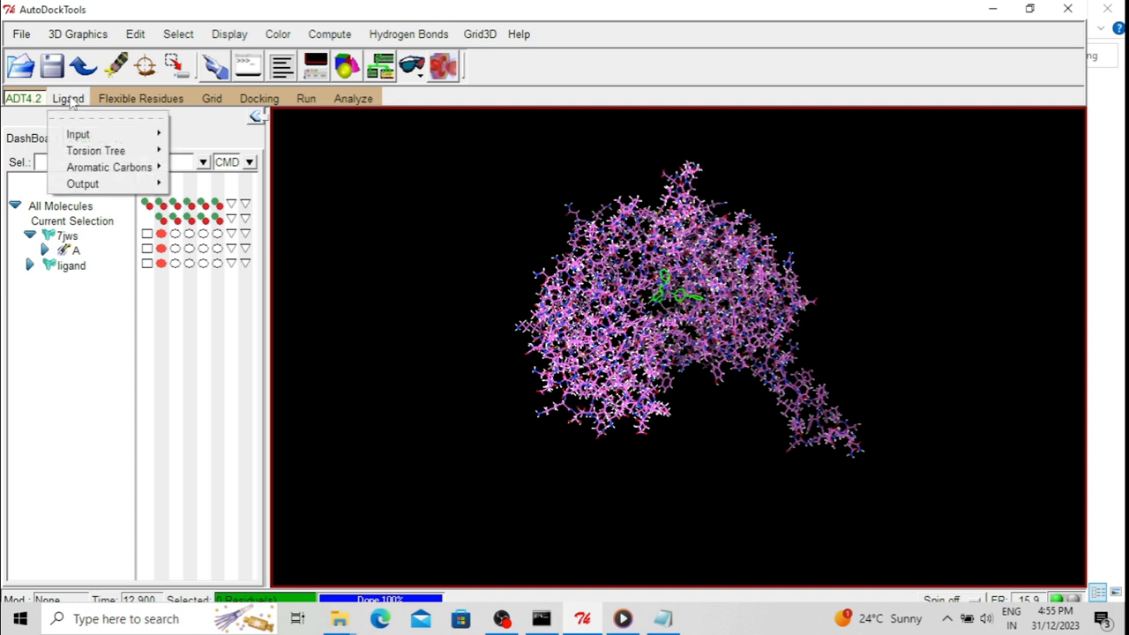
pyautogui.moveTo(92, 152)
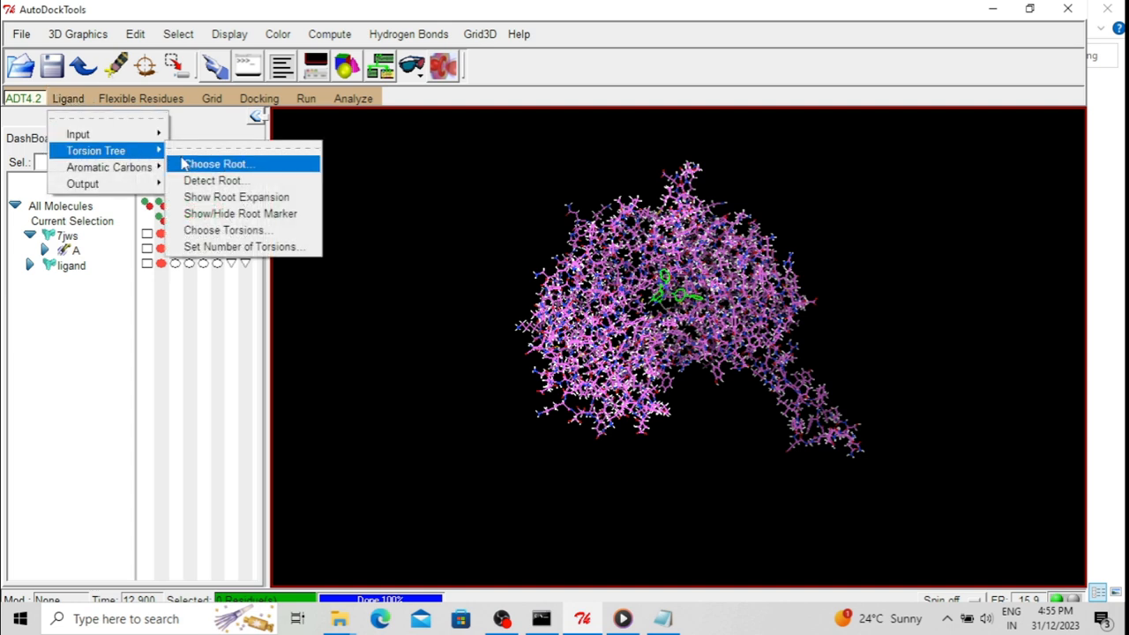
pyautogui.click(242, 166)
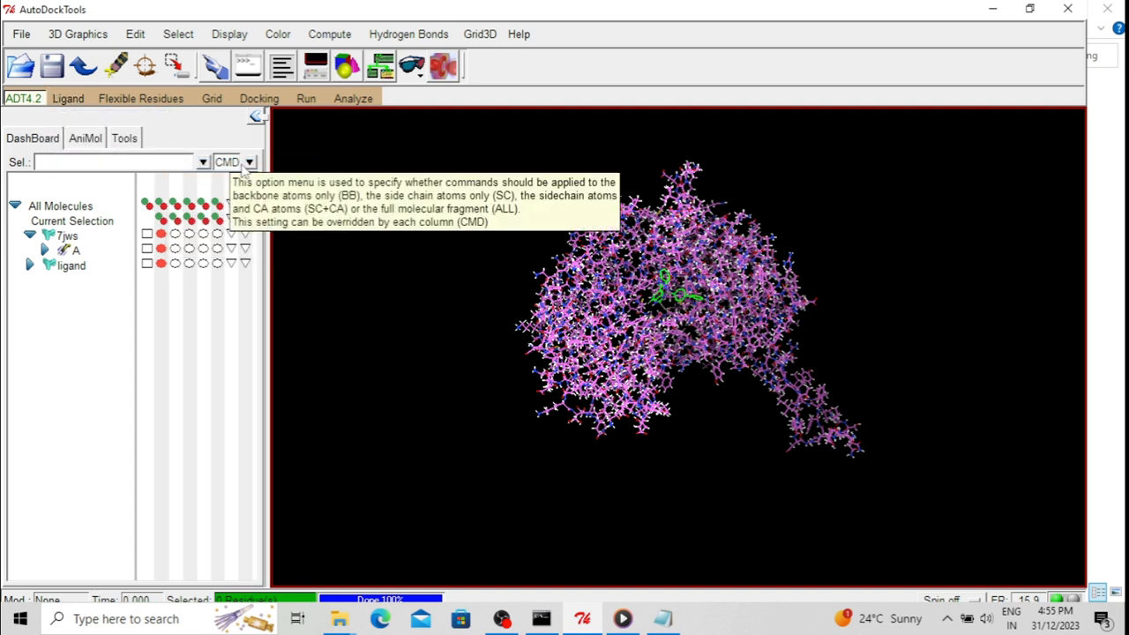
# Step: Detect the root of the ligand's torsion tree automatically
pyautogui.click(71, 99)
pyautogui.moveTo(93, 154)
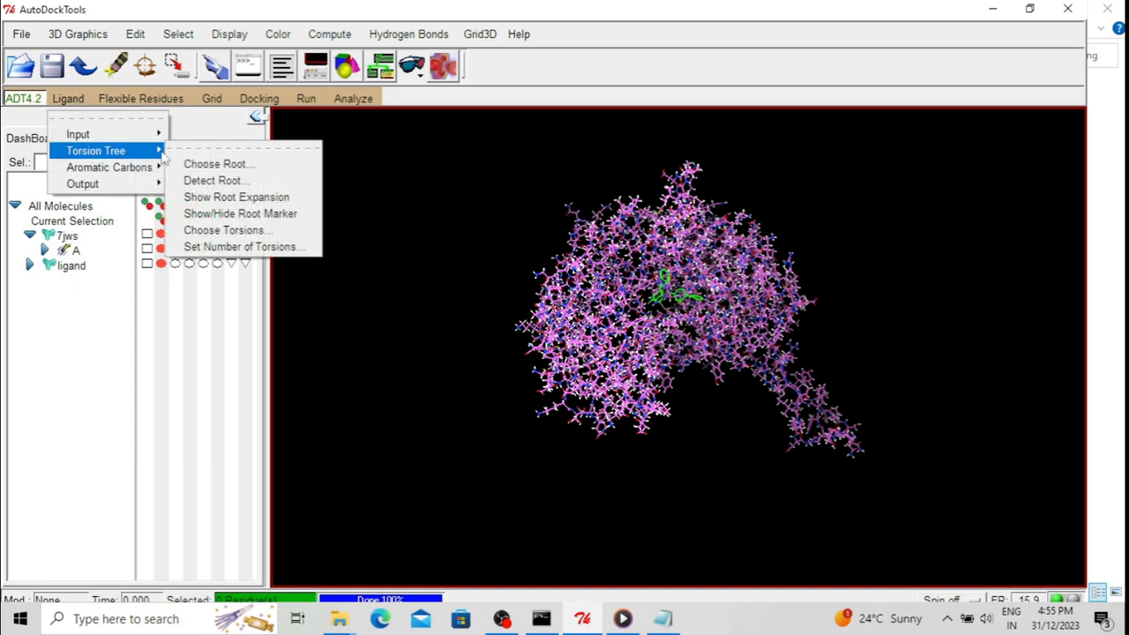
pyautogui.click(223, 181)
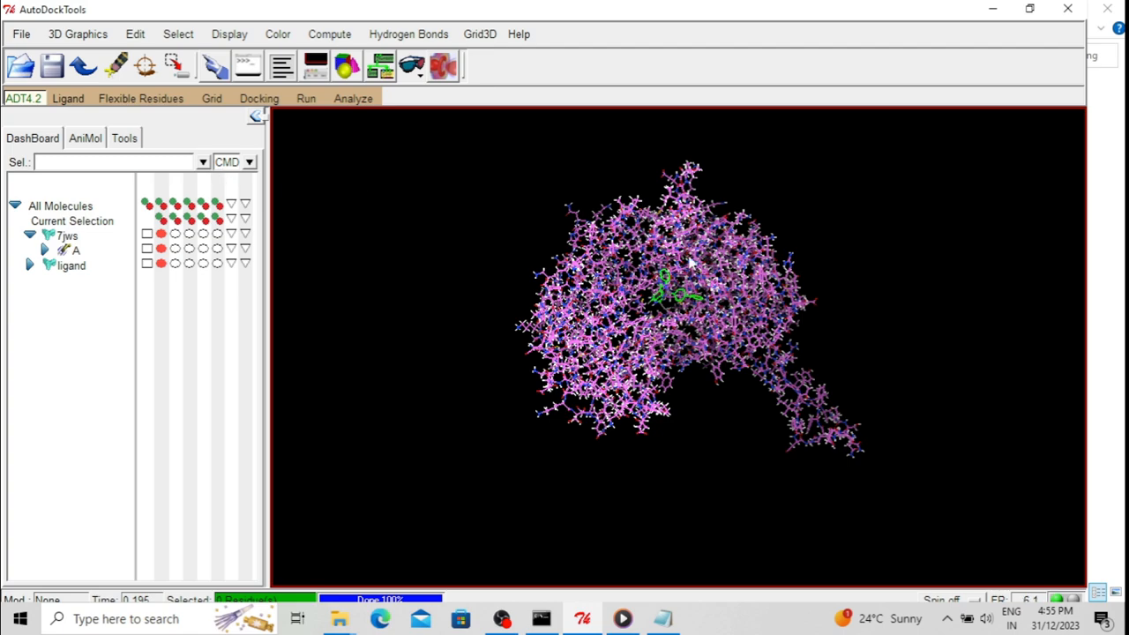
# Step: Save the prepared ligand as ligand.pdbqt in the Docking folder
pyautogui.moveTo(847, 279); pyautogui.dragTo(797, 407)
pyautogui.moveTo(625, 335); pyautogui.dragTo(678, 310)
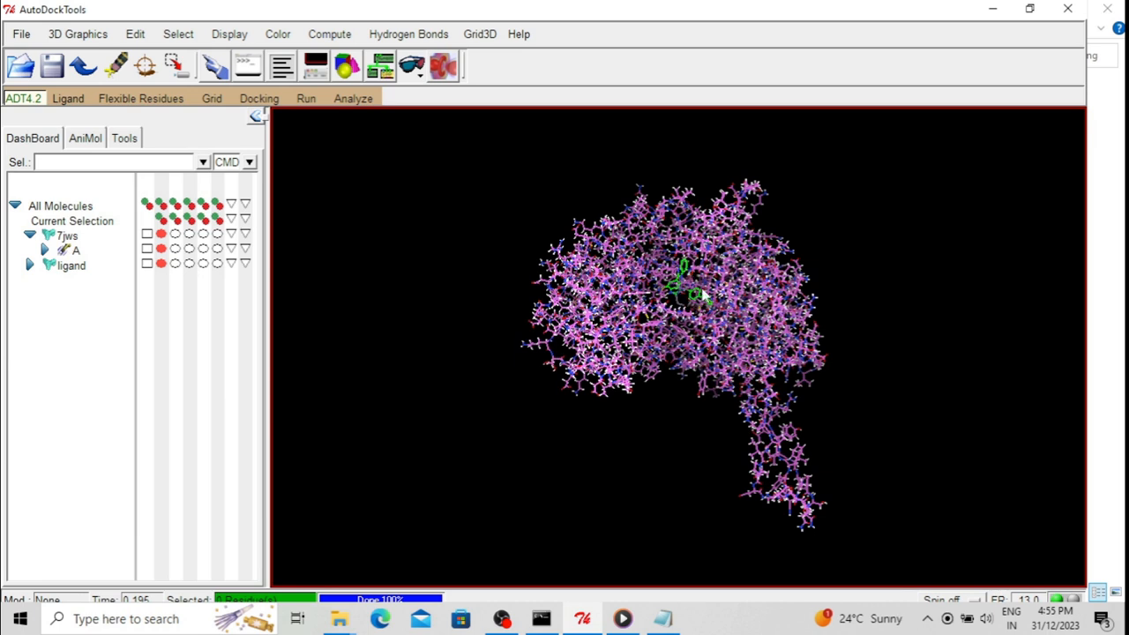
pyautogui.click(70, 99)
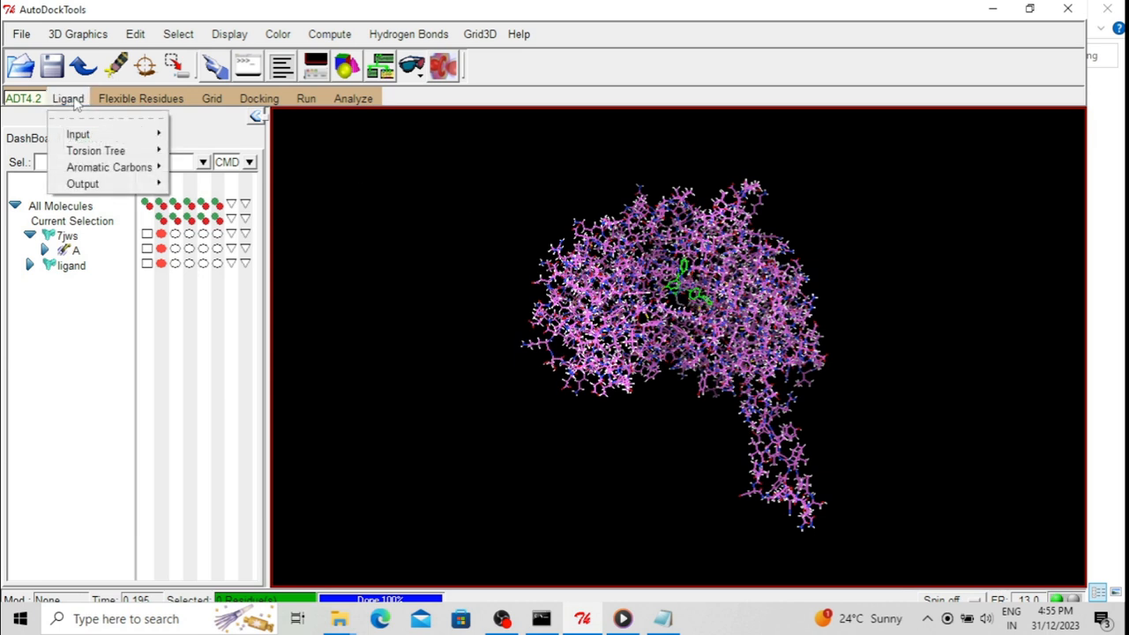
pyautogui.moveTo(89, 154)
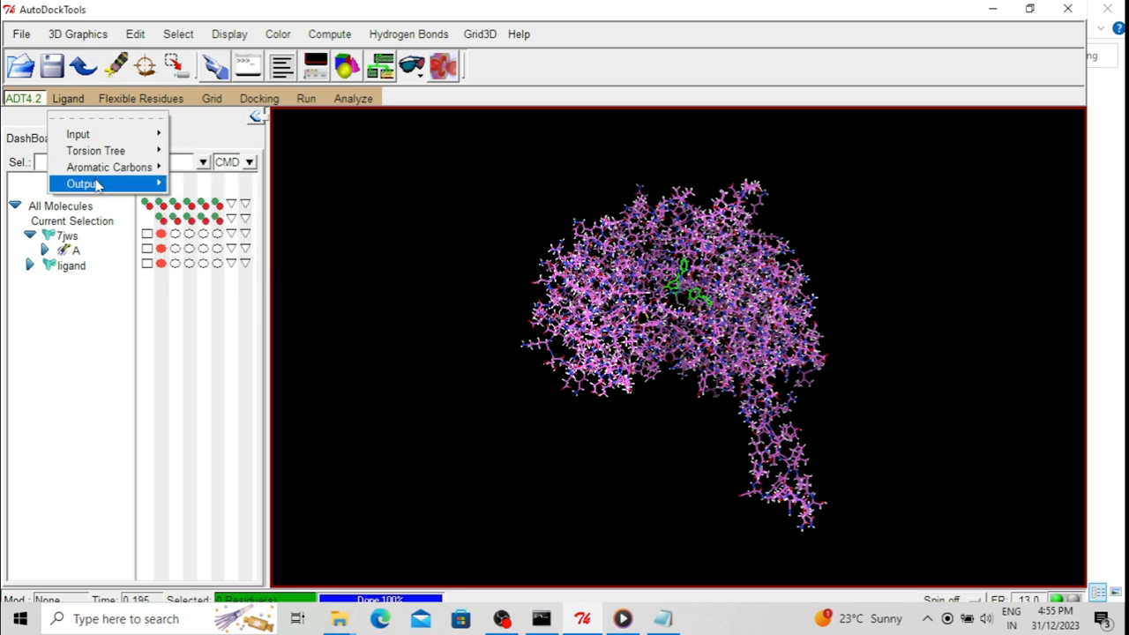
pyautogui.moveTo(88, 184)
pyautogui.click(254, 198)
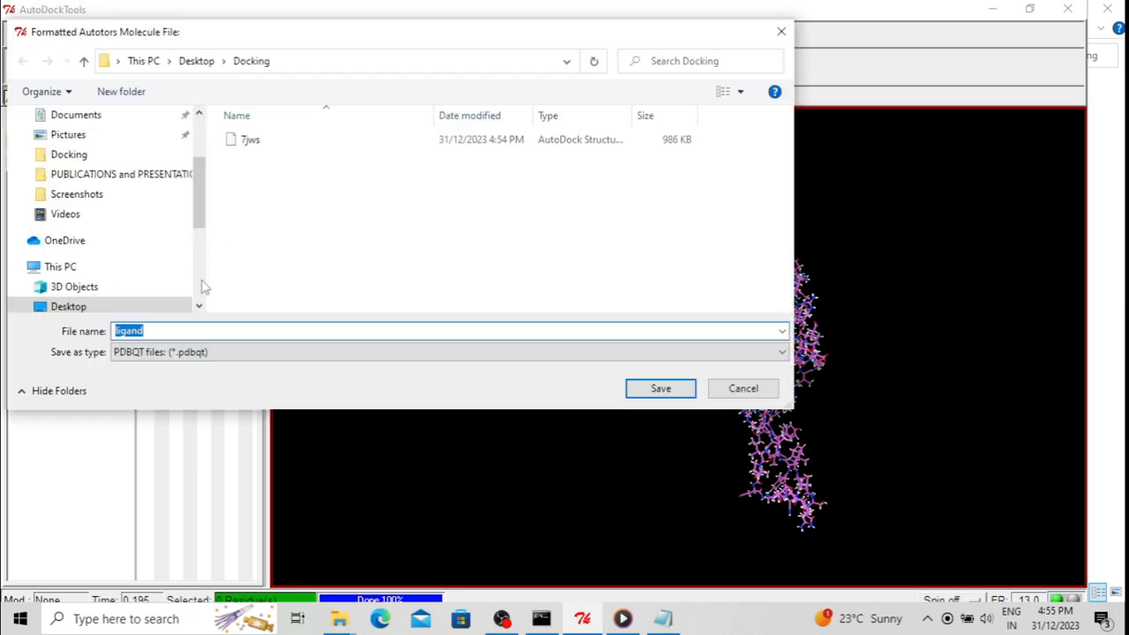
pyautogui.click(153, 331)
pyautogui.write('.pd')
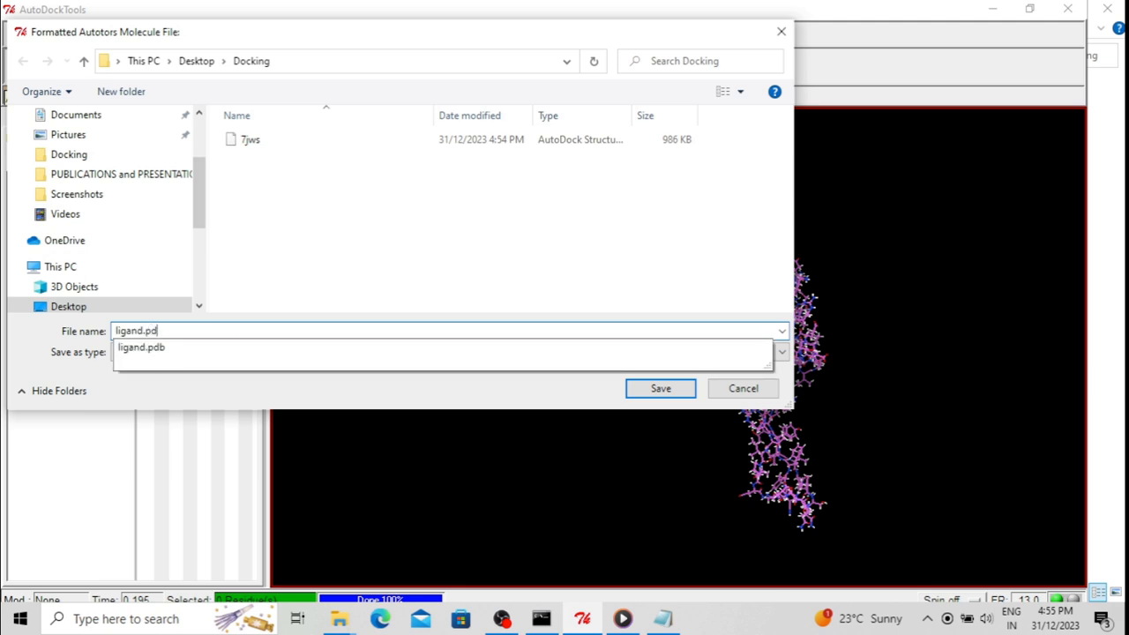
pyautogui.write('bqt')
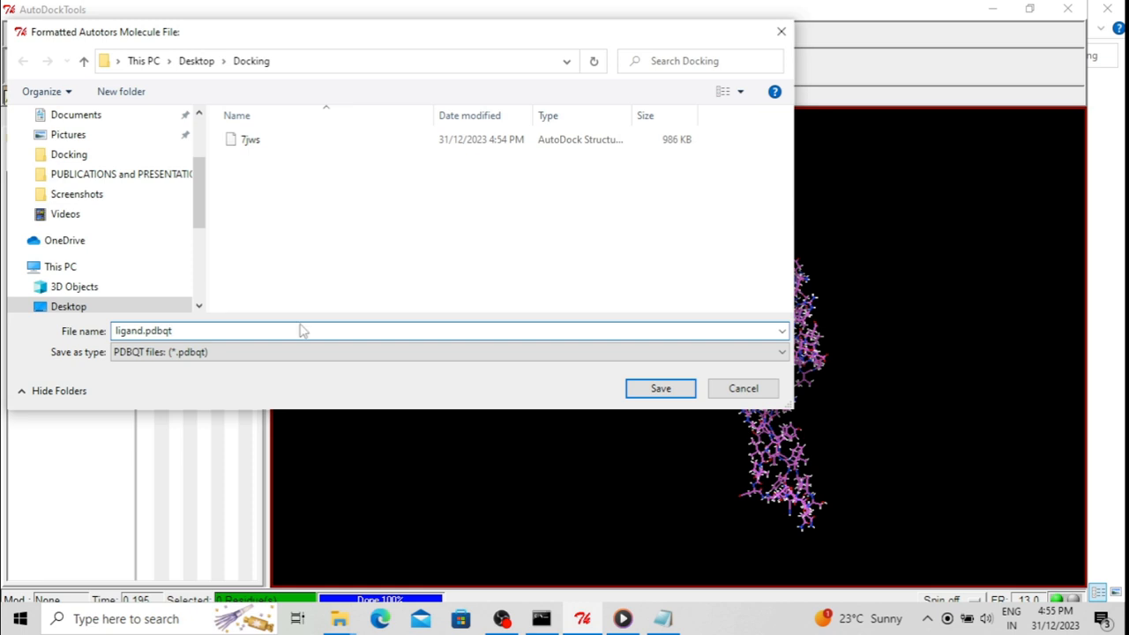
pyautogui.click(661, 389)
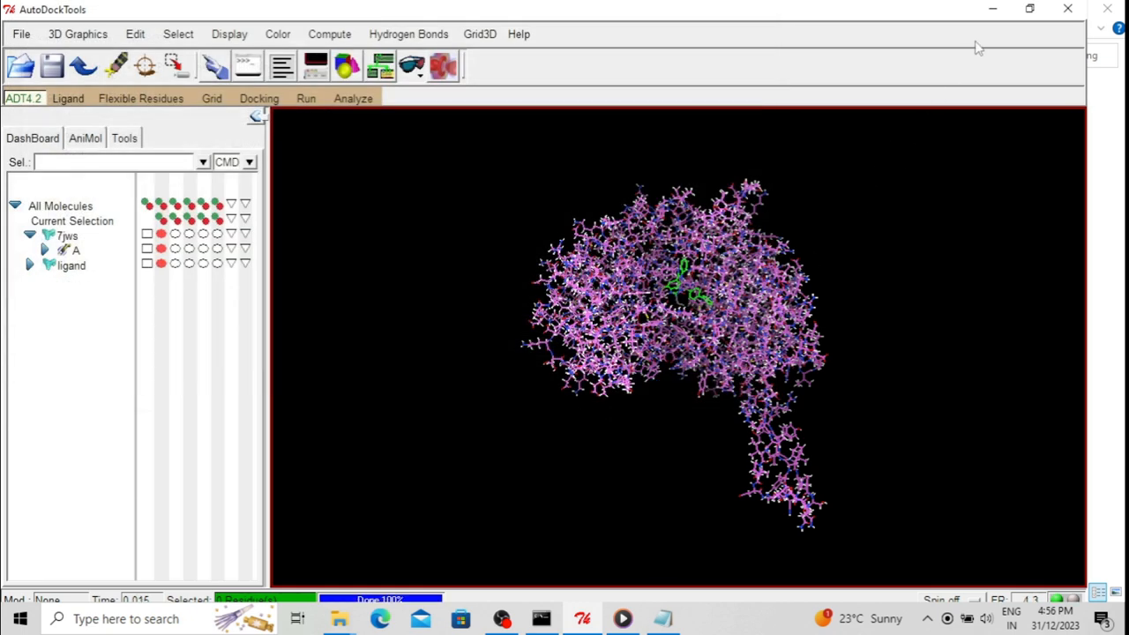
# Step: Check the Docking folder for the saved ligand AutoDock structure file, and switch back to AutoDockTools
pyautogui.click(979, 9)
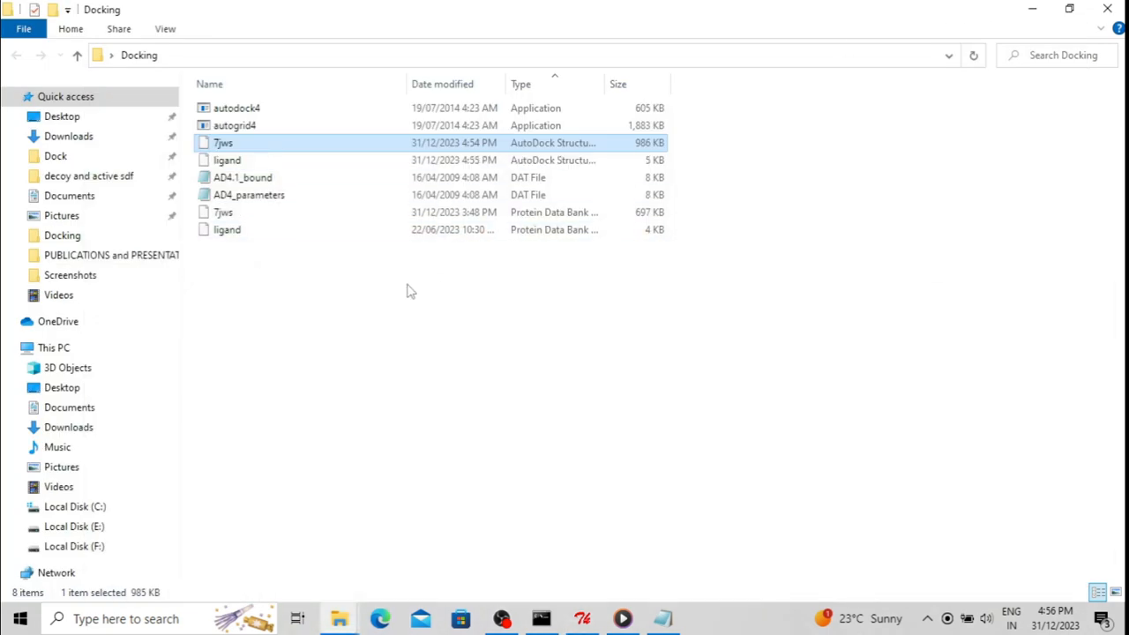
pyautogui.click(265, 162)
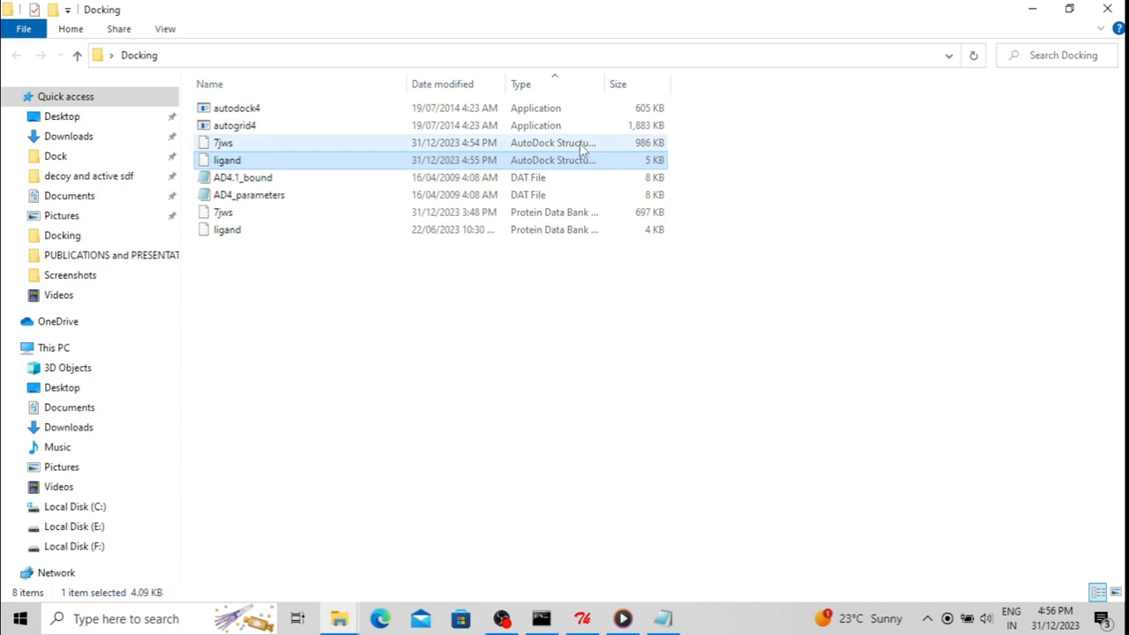
pyautogui.click(583, 620)
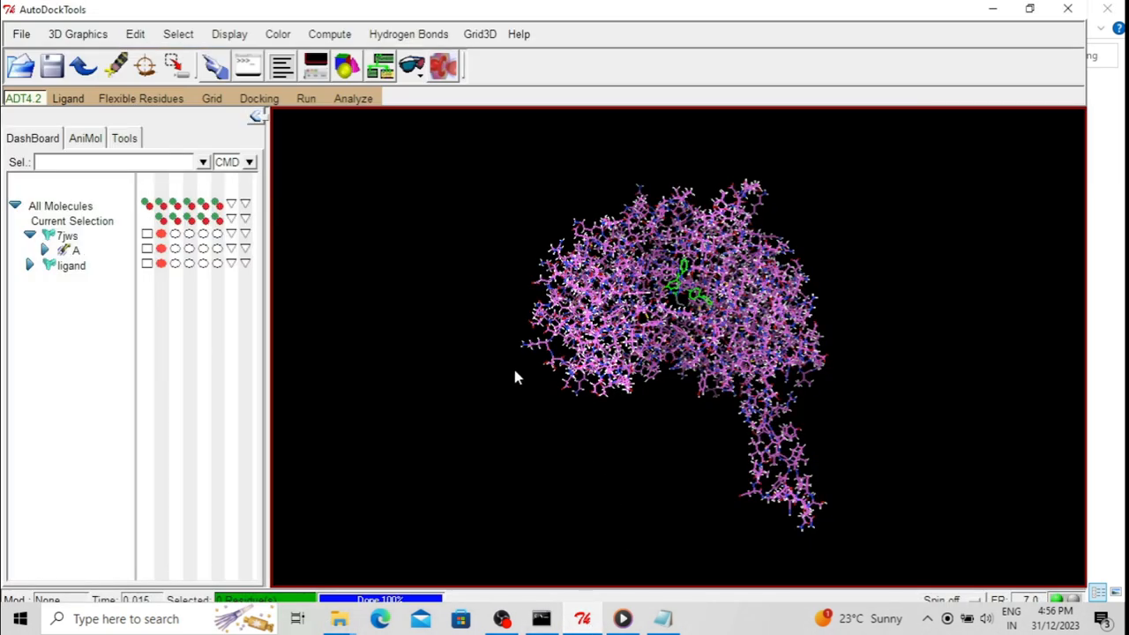
# Step: Choose the 7jws protein as the macromolecule for the grid and accept its initialization notice
pyautogui.moveTo(481, 288); pyautogui.dragTo(379, 288)
pyautogui.moveTo(692, 452); pyautogui.dragTo(666, 494)
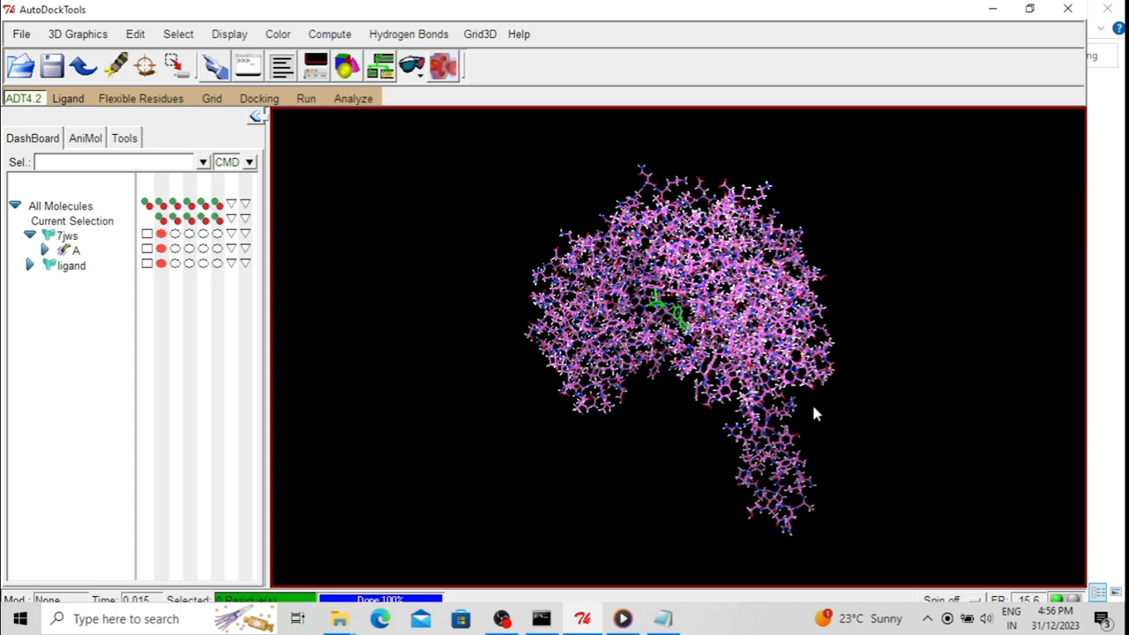
pyautogui.moveTo(529, 327); pyautogui.dragTo(548, 248)
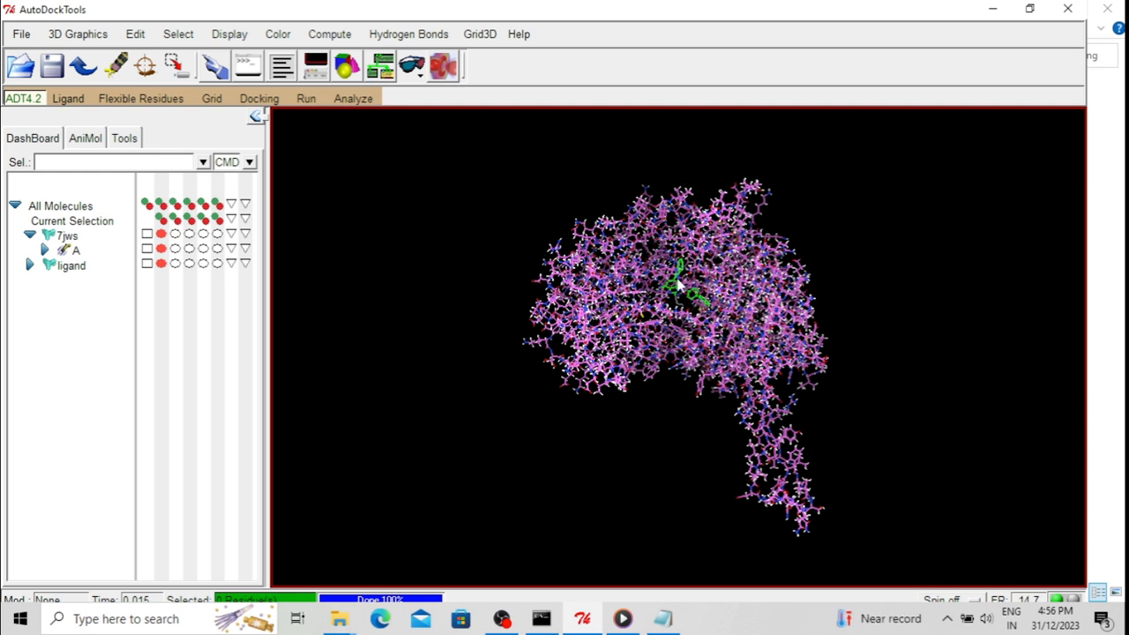
pyautogui.moveTo(527, 313); pyautogui.dragTo(560, 332)
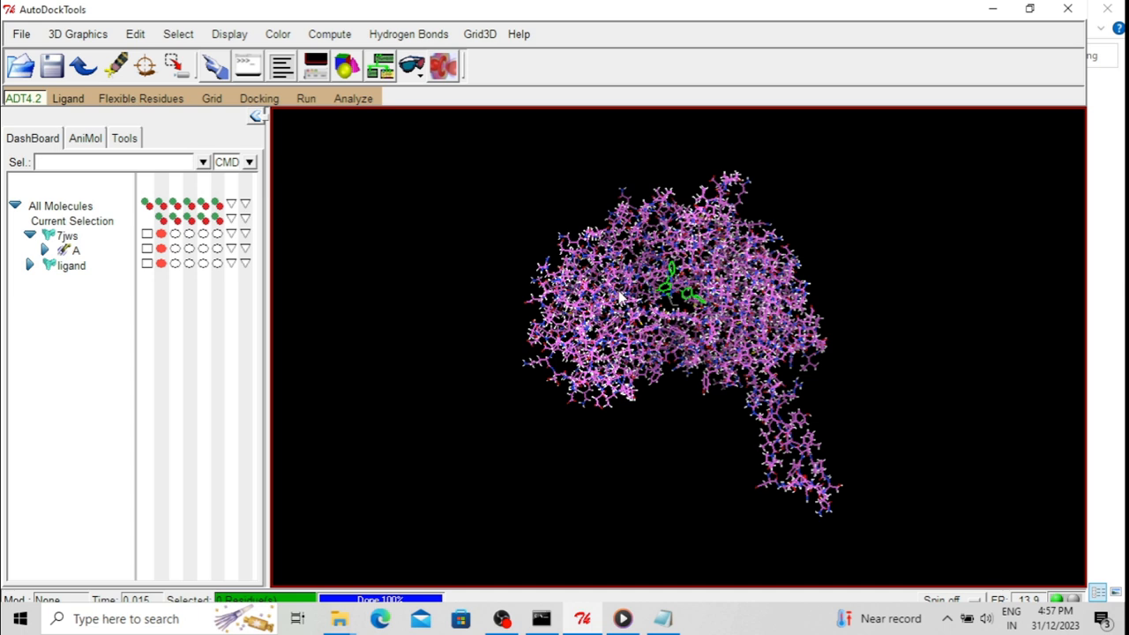
pyautogui.click(211, 100)
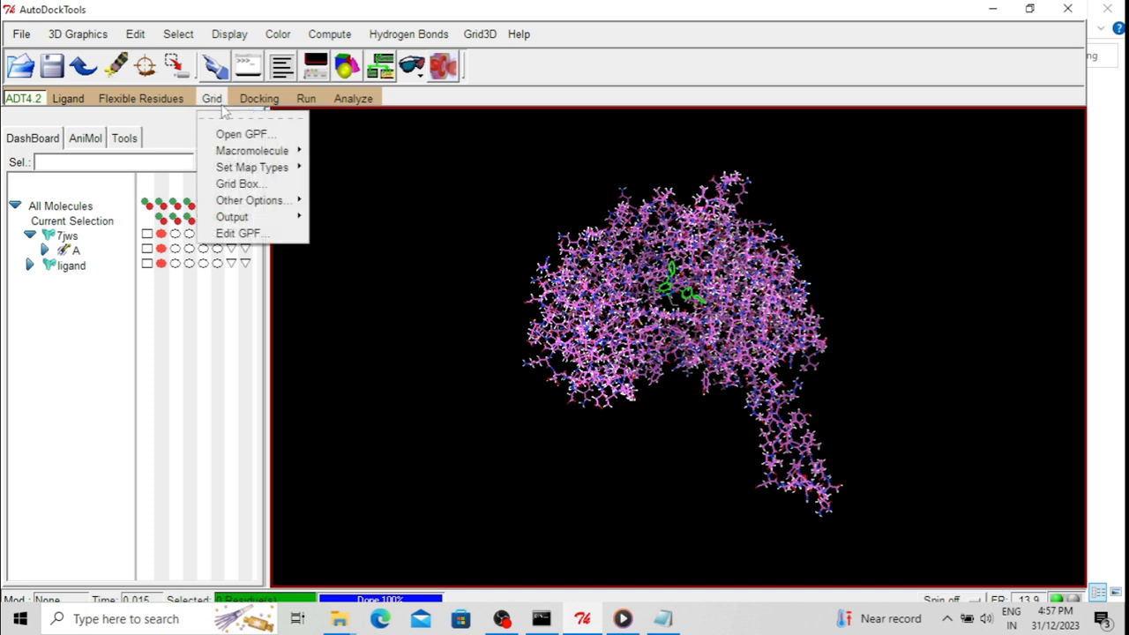
pyautogui.moveTo(230, 156)
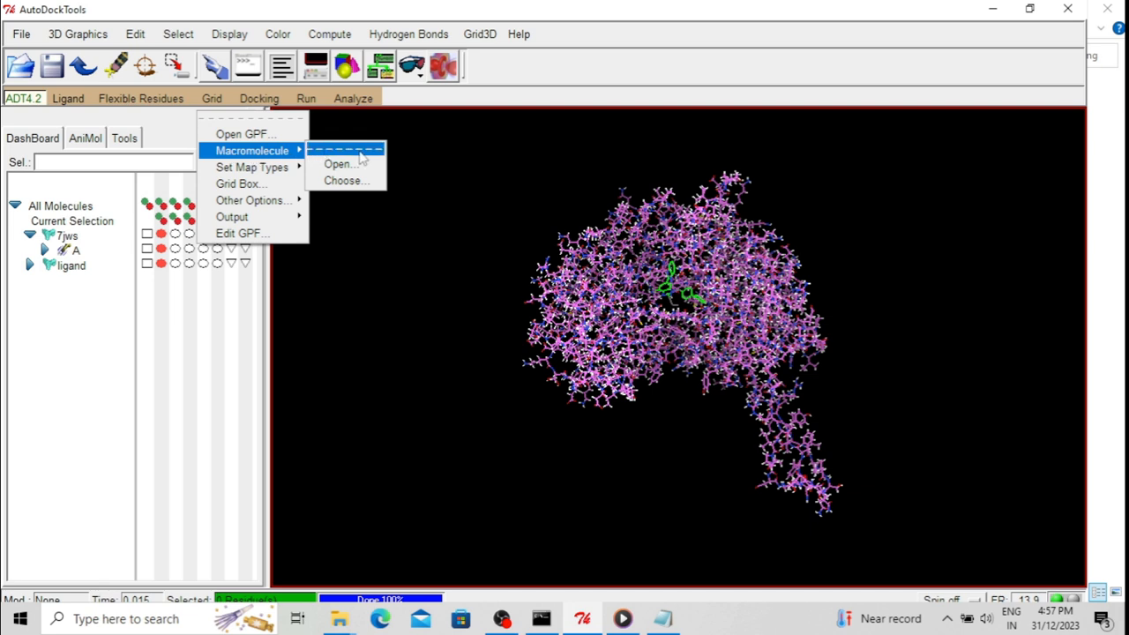
pyautogui.click(344, 181)
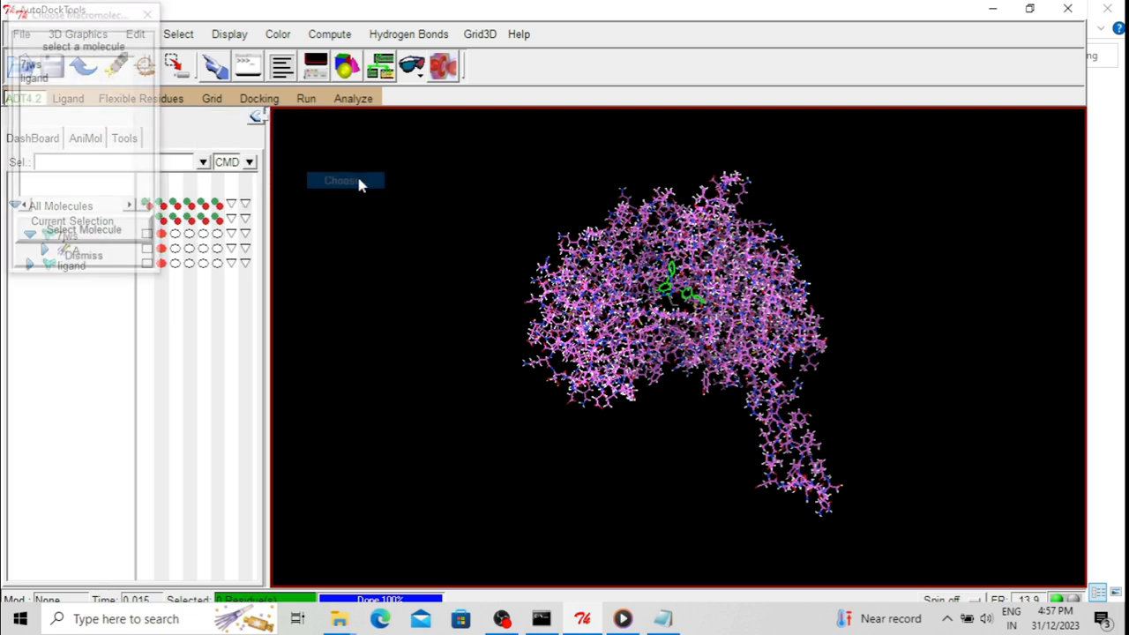
pyautogui.click(35, 64)
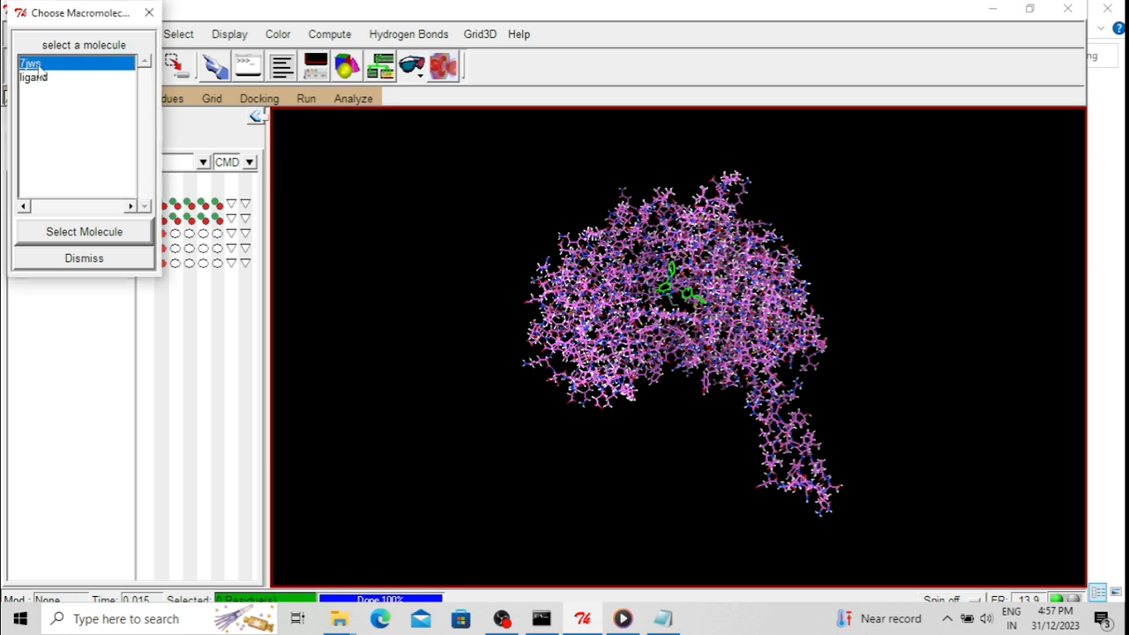
pyautogui.click(97, 234)
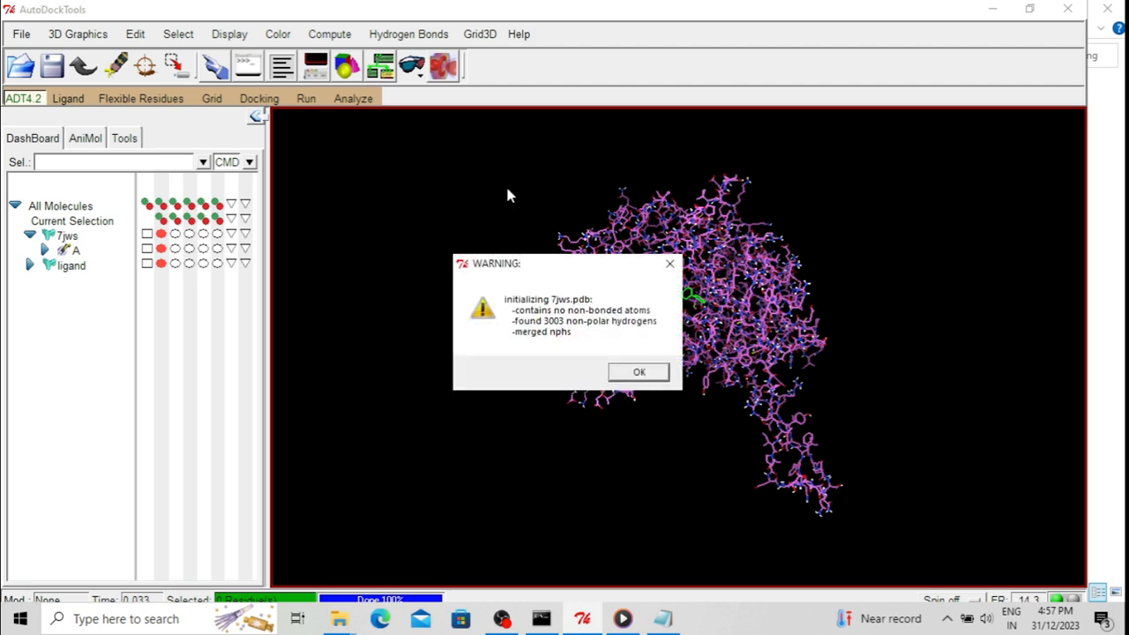
pyautogui.click(638, 373)
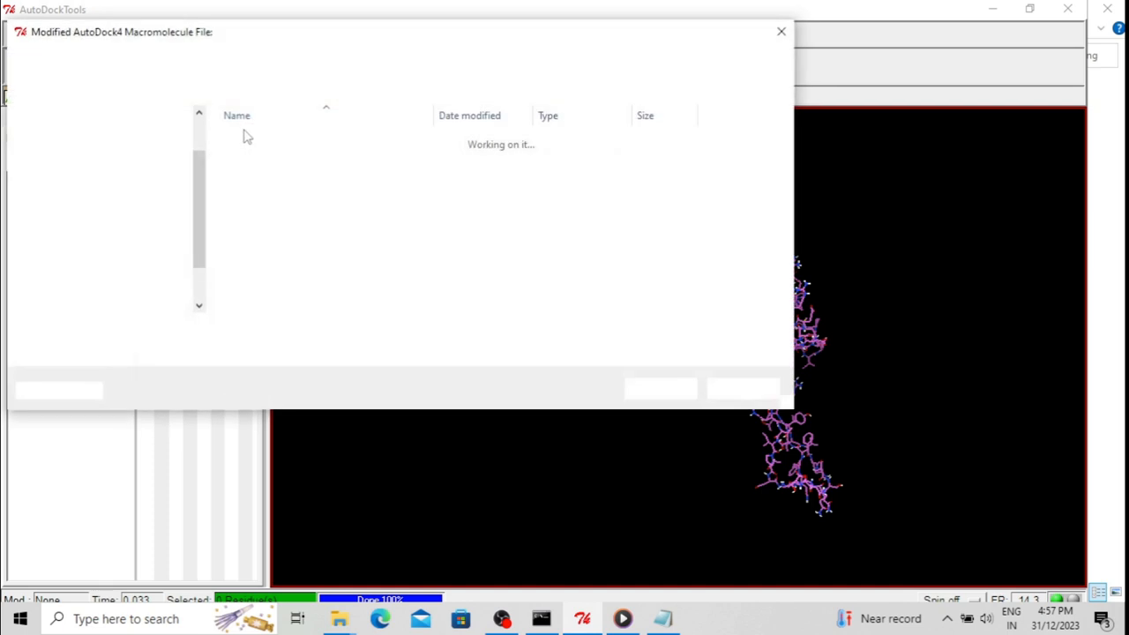
# Step: Save the modified macromolecule as 7jws.pdbqt in the Docking folder, replacing the existing file
pyautogui.click(155, 332)
pyautogui.write('.')
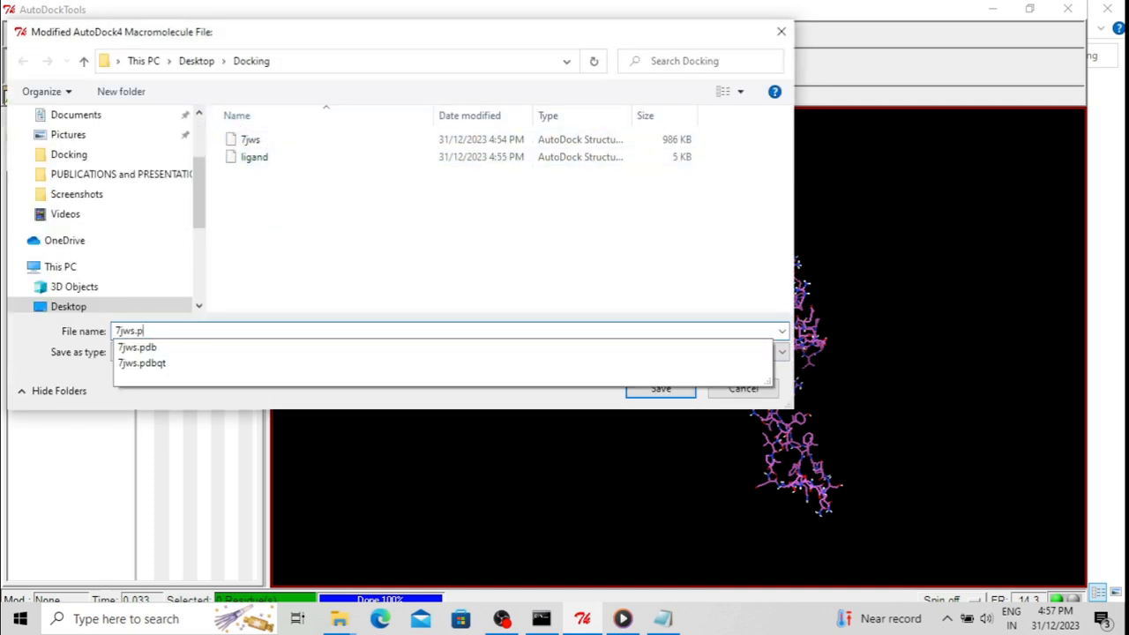
pyautogui.write('pdbqt')
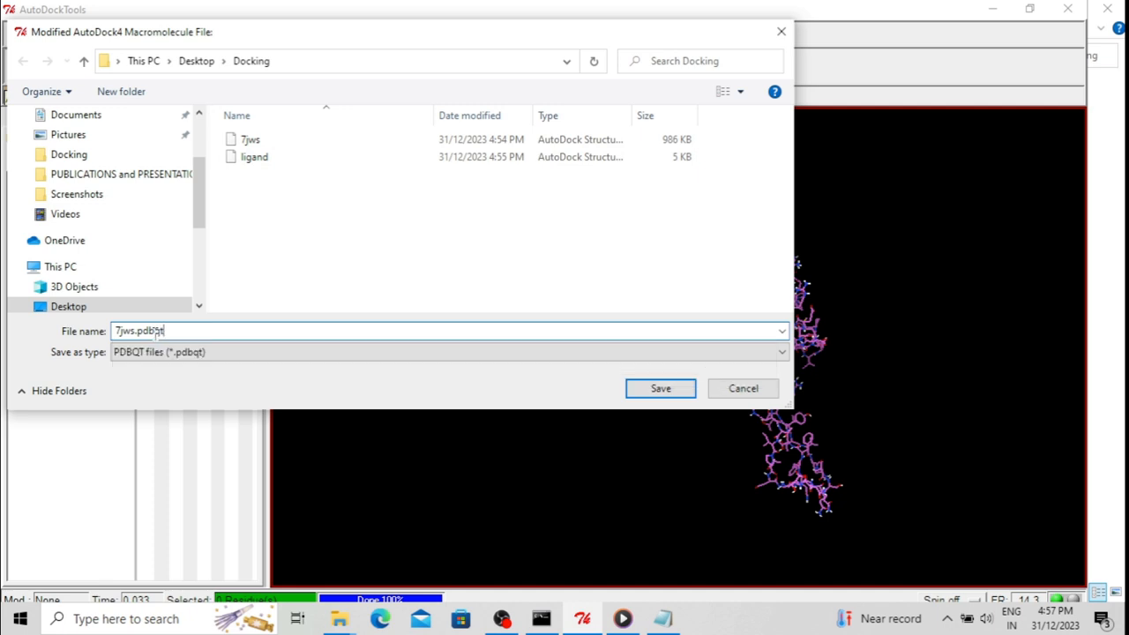
pyautogui.click(663, 391)
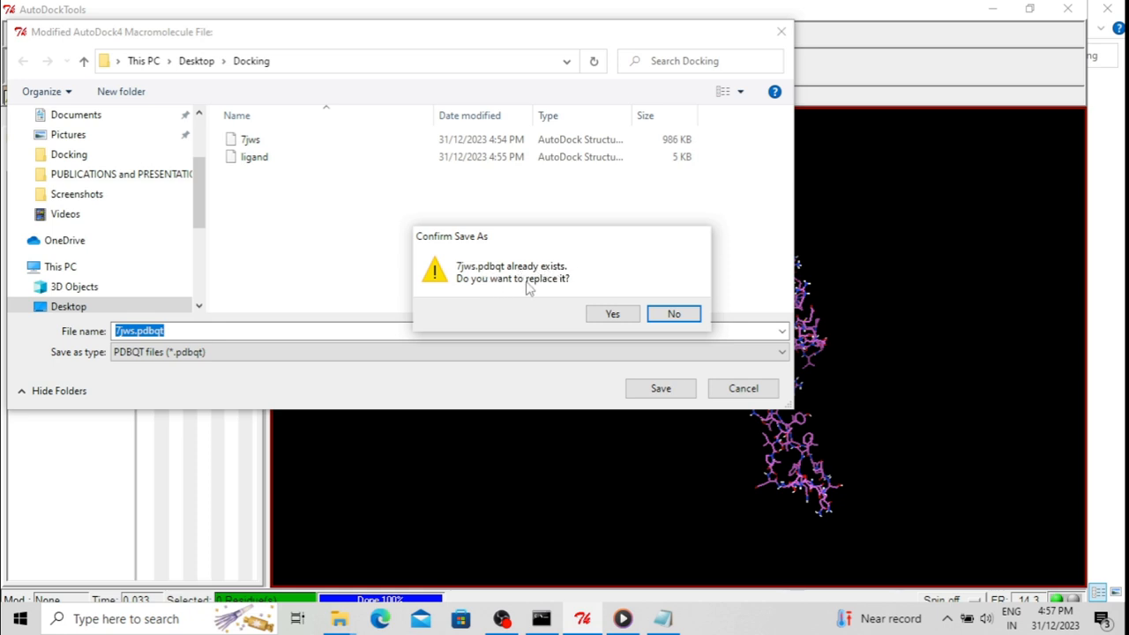
pyautogui.click(615, 316)
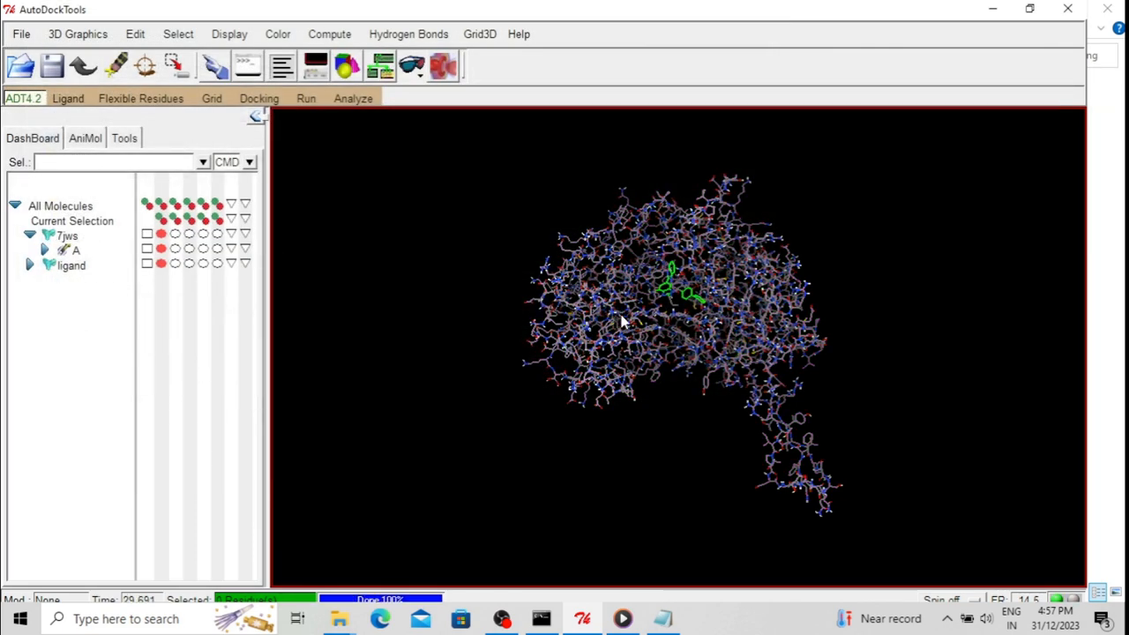
# Step: Set the grid's map types by choosing the loaded ligand
pyautogui.moveTo(668, 411); pyautogui.dragTo(620, 343)
pyautogui.click(213, 99)
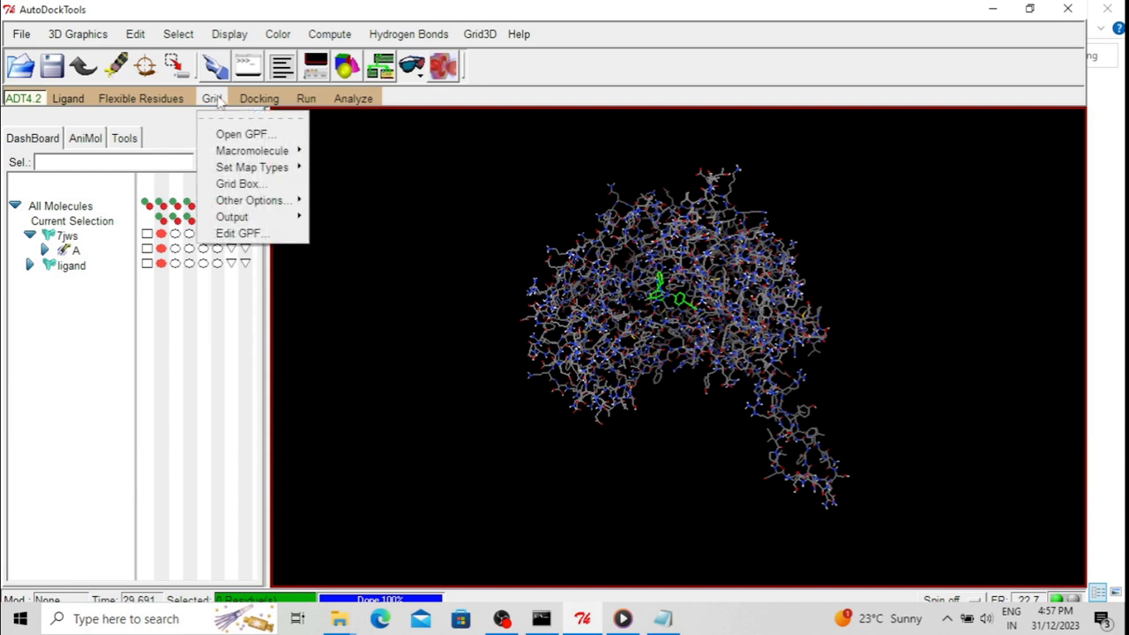
pyautogui.moveTo(237, 173)
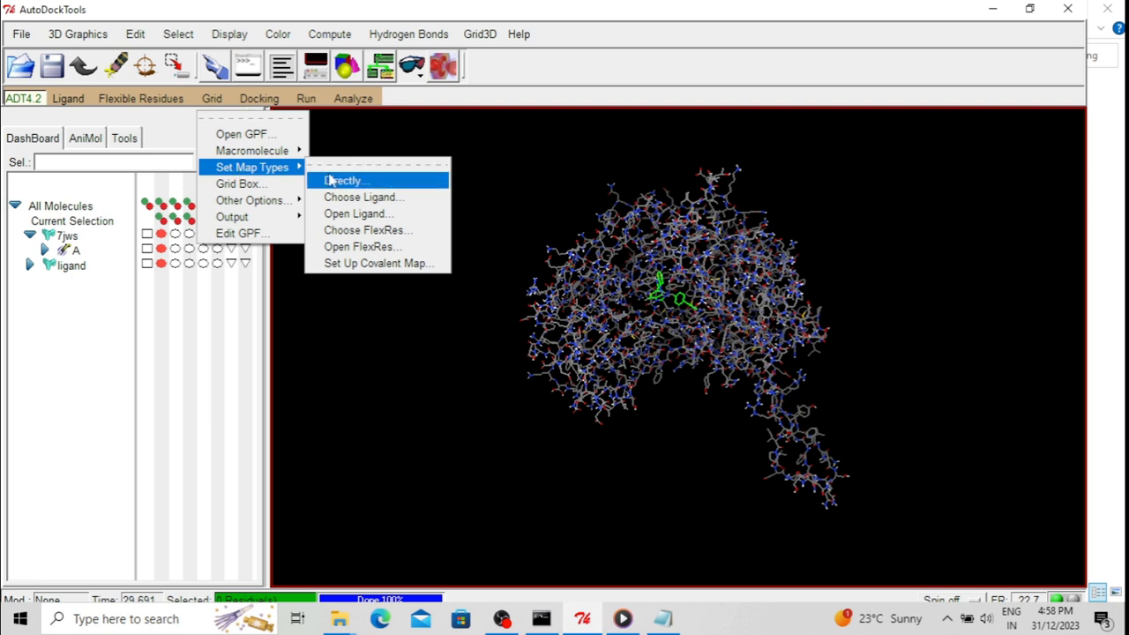
pyautogui.click(392, 203)
pyautogui.click(46, 77)
pyautogui.click(94, 231)
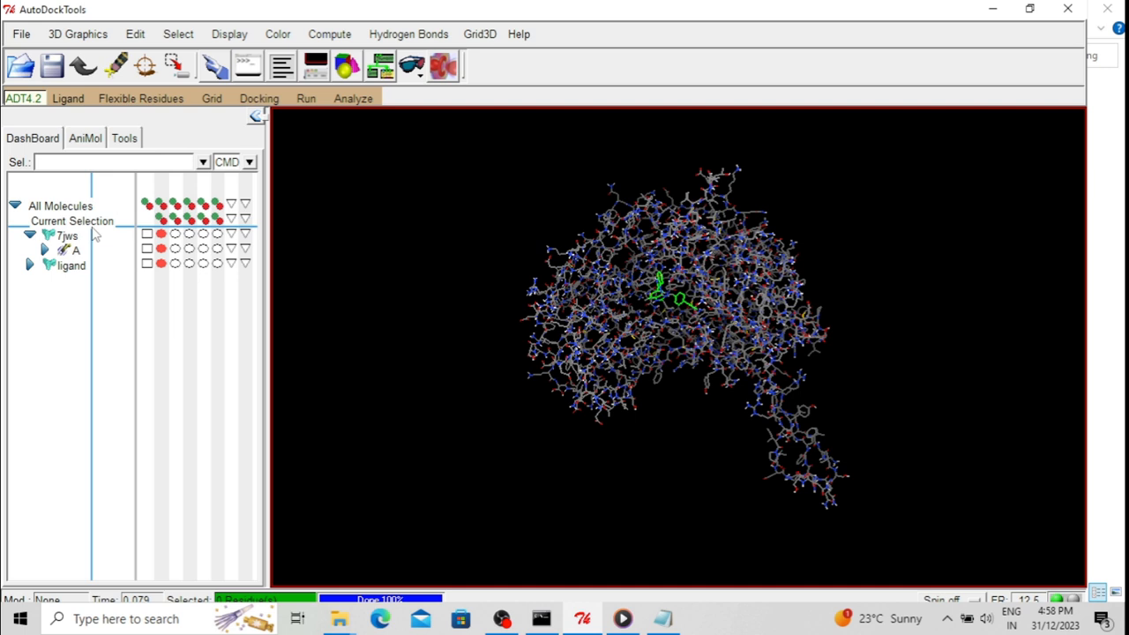
# Step: Open the grid box options and examine from several angles how the box sits around the ligand and protein
pyautogui.click(211, 99)
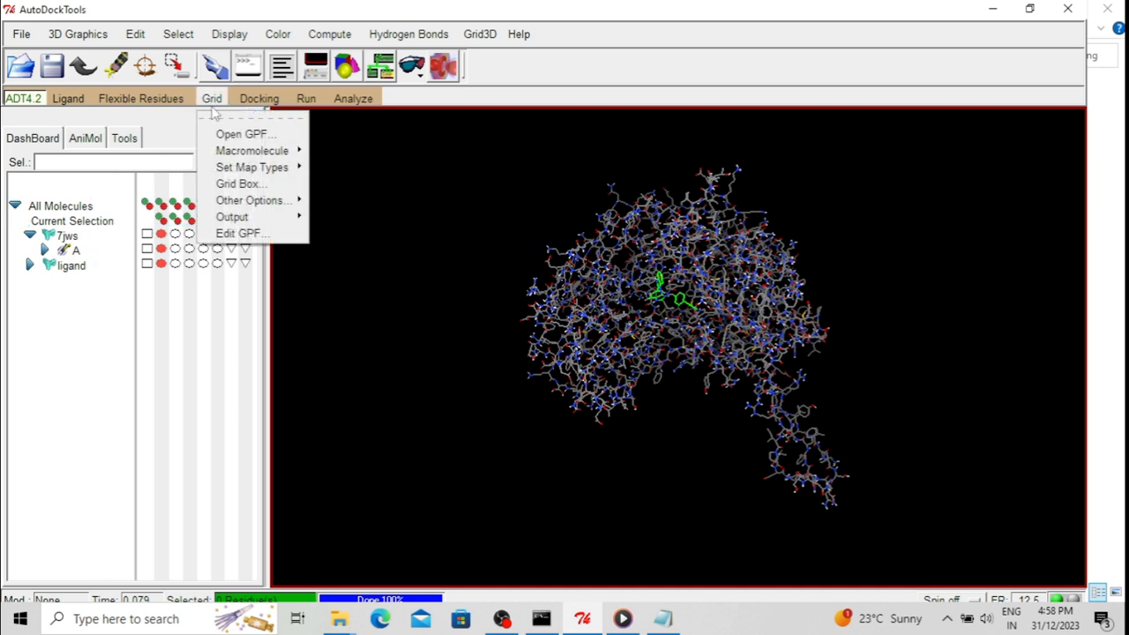
pyautogui.click(231, 184)
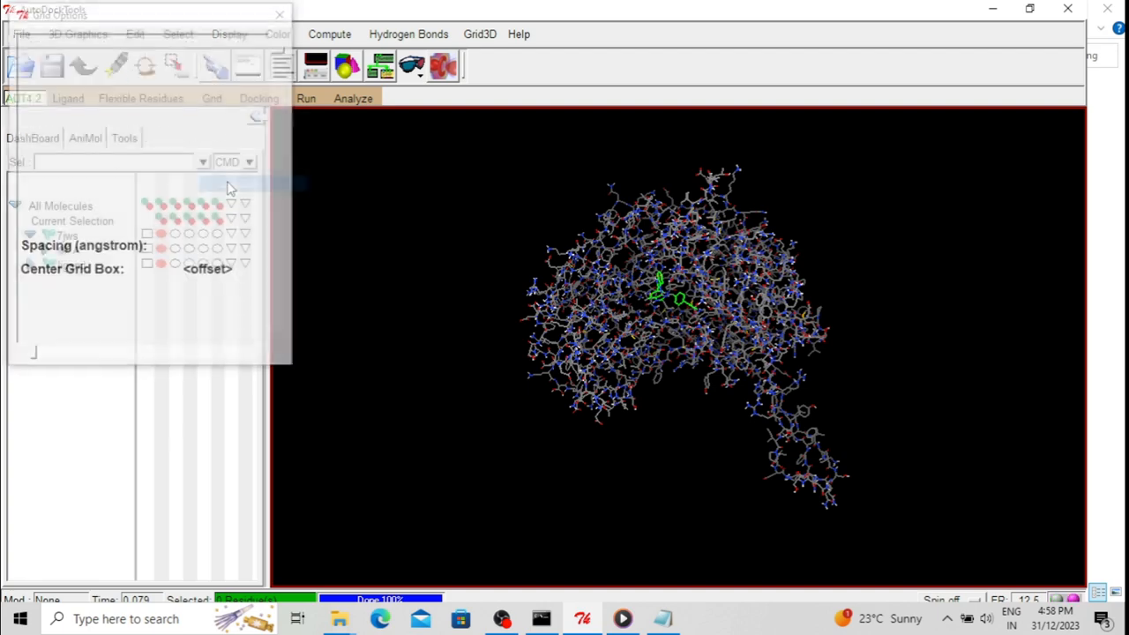
pyautogui.moveTo(688, 403); pyautogui.dragTo(662, 323)
pyautogui.scroll(4, 678, 312)
pyautogui.scroll(4, 685, 312)
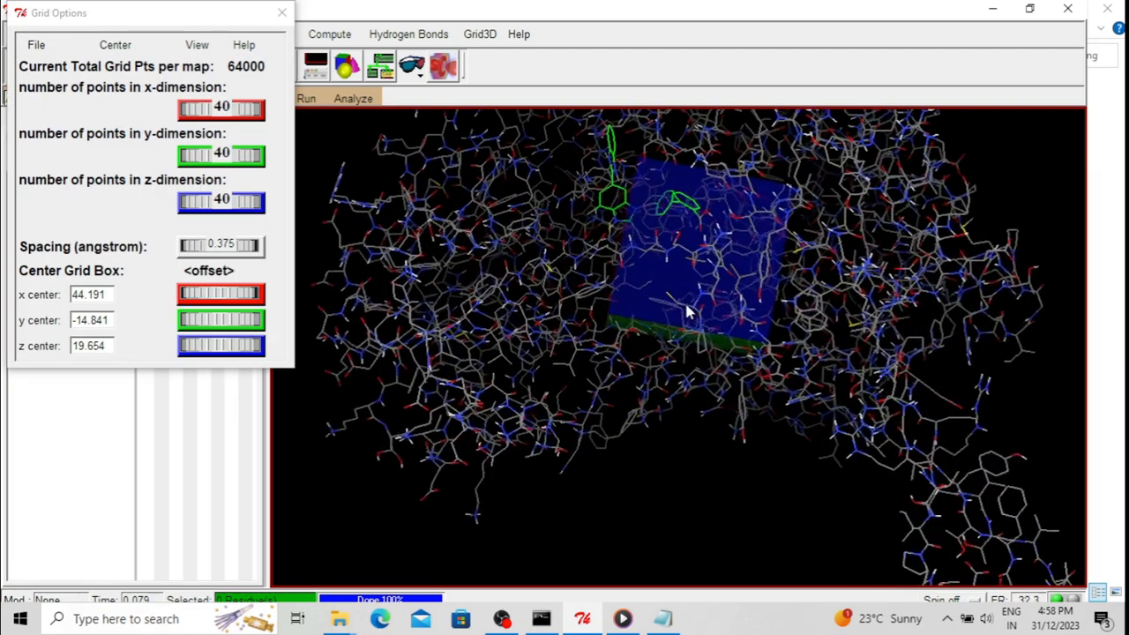
pyautogui.scroll(-2, 711, 333)
pyautogui.moveTo(524, 274); pyautogui.dragTo(719, 270)
pyautogui.moveTo(766, 338); pyautogui.dragTo(672, 320)
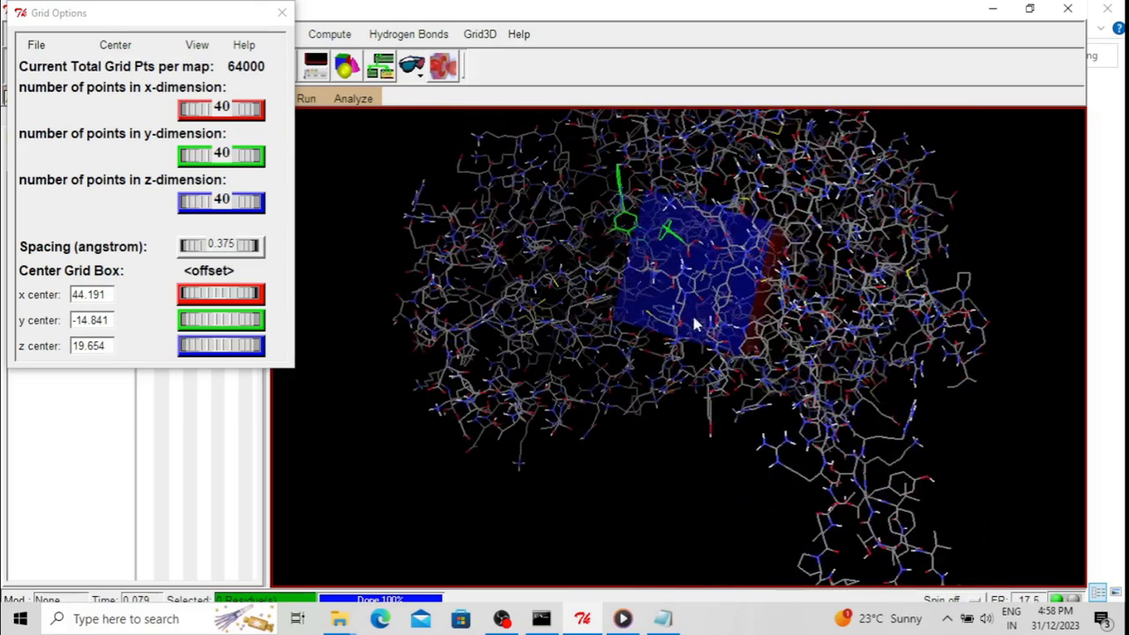
pyautogui.moveTo(549, 326); pyautogui.dragTo(672, 375)
pyautogui.scroll(-4, 672, 375)
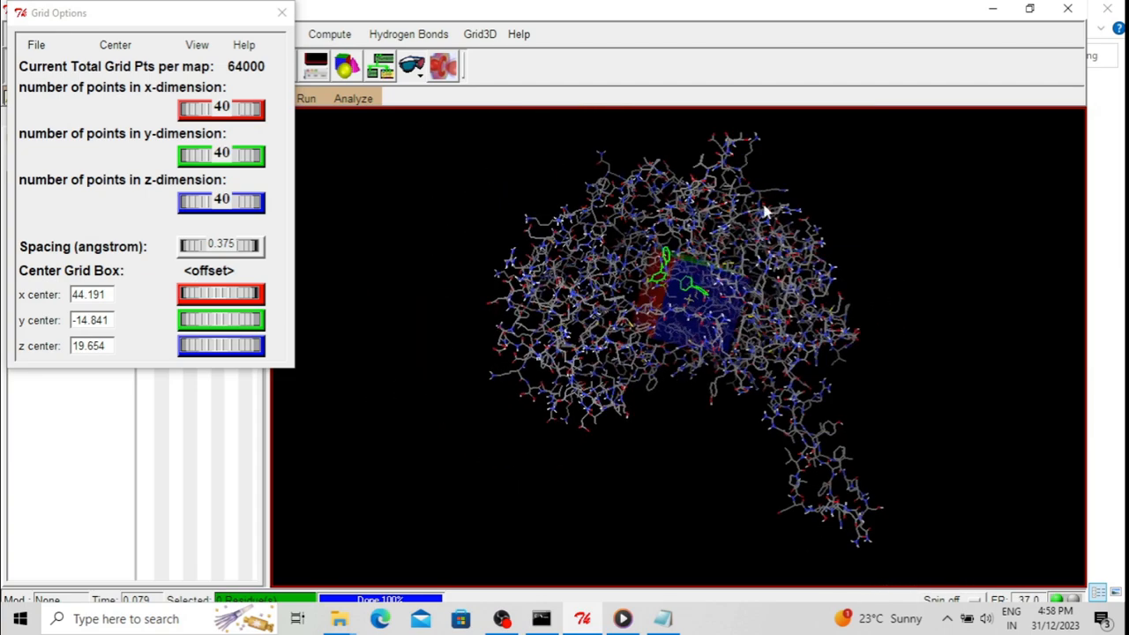
pyautogui.moveTo(816, 238); pyautogui.dragTo(740, 249)
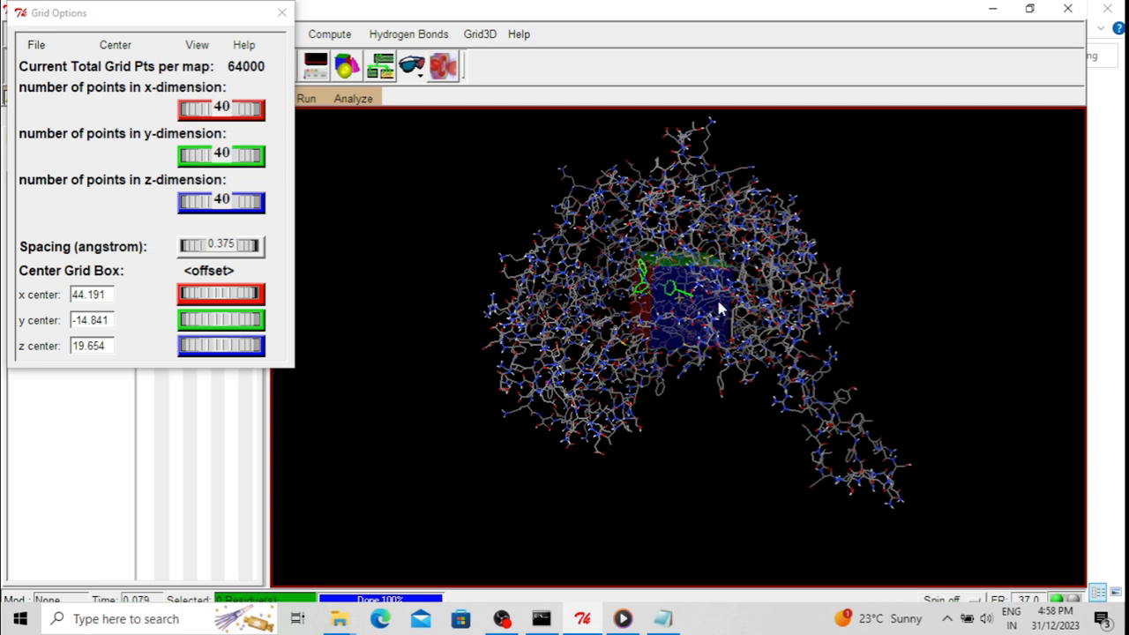
# Step: Set the grid box to 126 points in each of the x, y and z dimensions
pyautogui.moveTo(196, 115); pyautogui.dragTo(263, 110)
pyautogui.moveTo(214, 154); pyautogui.dragTo(277, 159)
pyautogui.moveTo(201, 202); pyautogui.dragTo(247, 202)
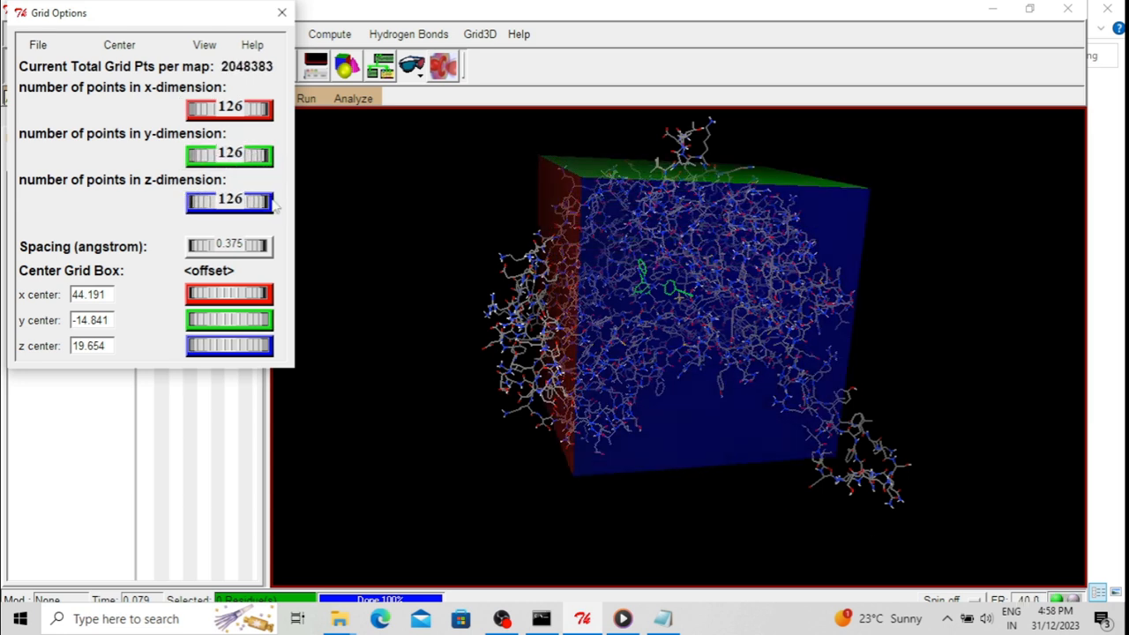
# Step: Examine from several angles which parts of the protein extend outside the grid box
pyautogui.moveTo(756, 231); pyautogui.dragTo(653, 439)
pyautogui.scroll(-1, 600, 331)
pyautogui.scroll(4, 607, 342)
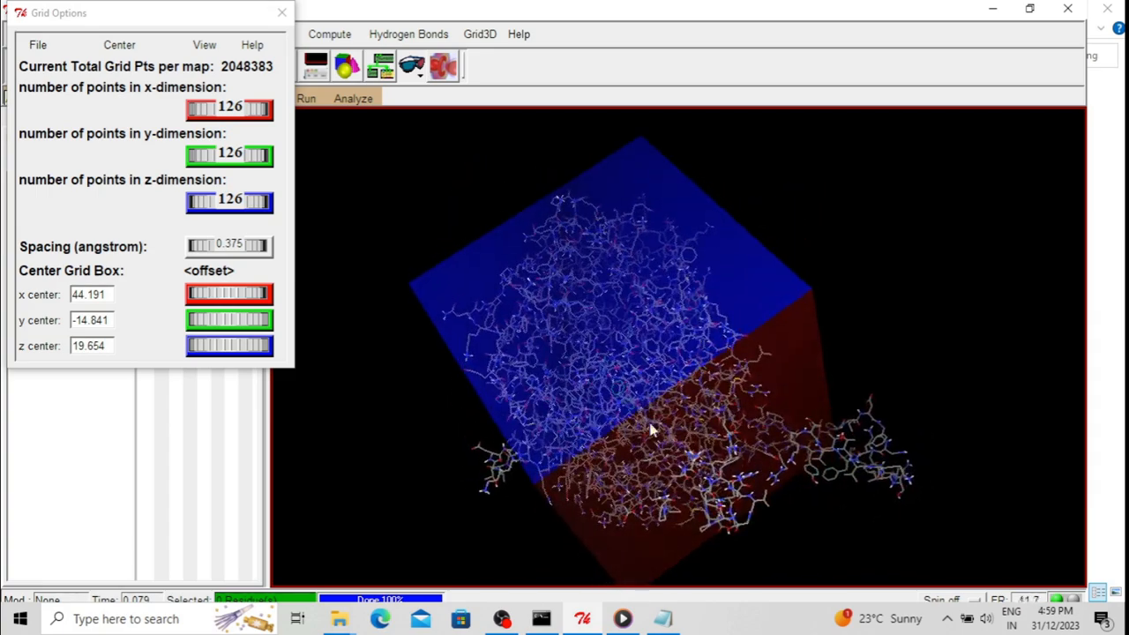
pyautogui.scroll(-2, 637, 375)
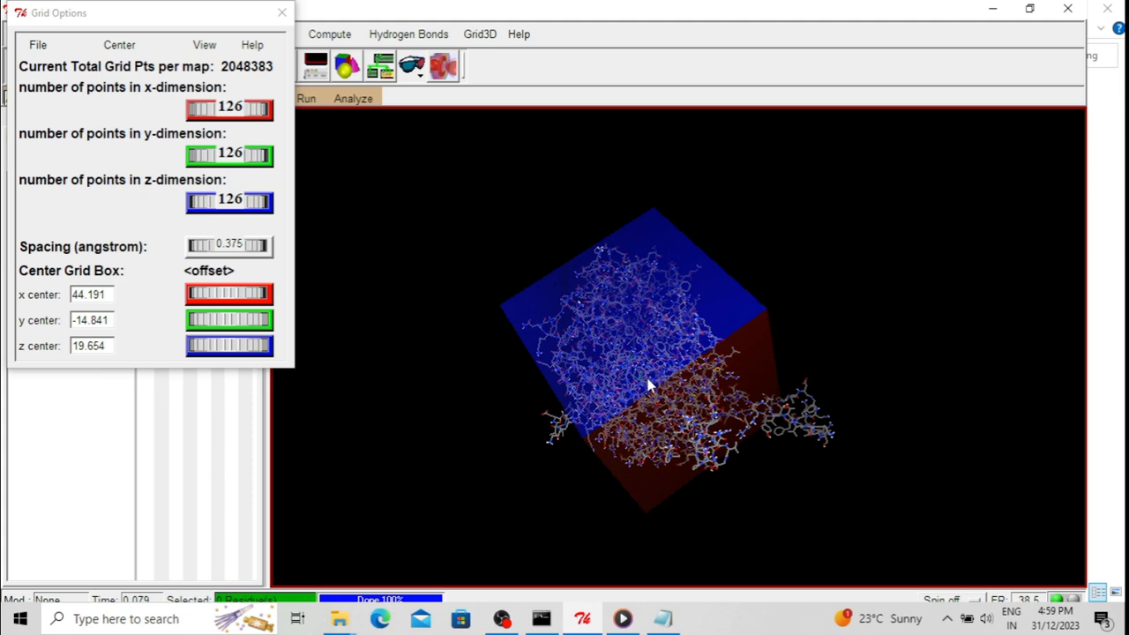
pyautogui.moveTo(612, 356); pyautogui.dragTo(521, 397)
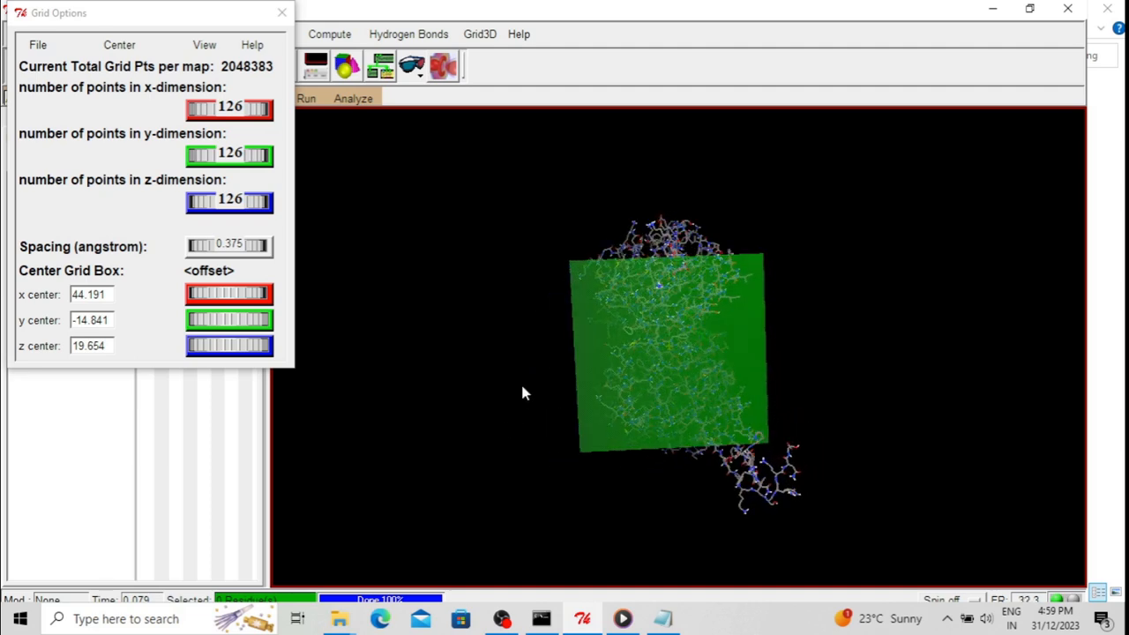
pyautogui.moveTo(559, 323); pyautogui.dragTo(704, 360)
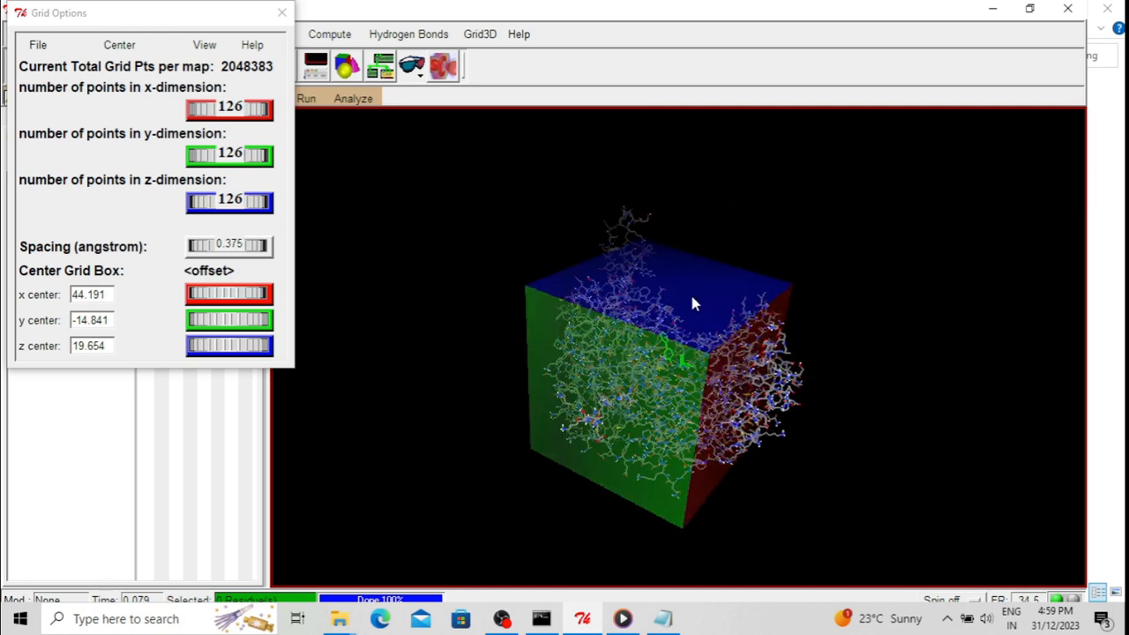
pyautogui.moveTo(639, 335); pyautogui.dragTo(371, 291)
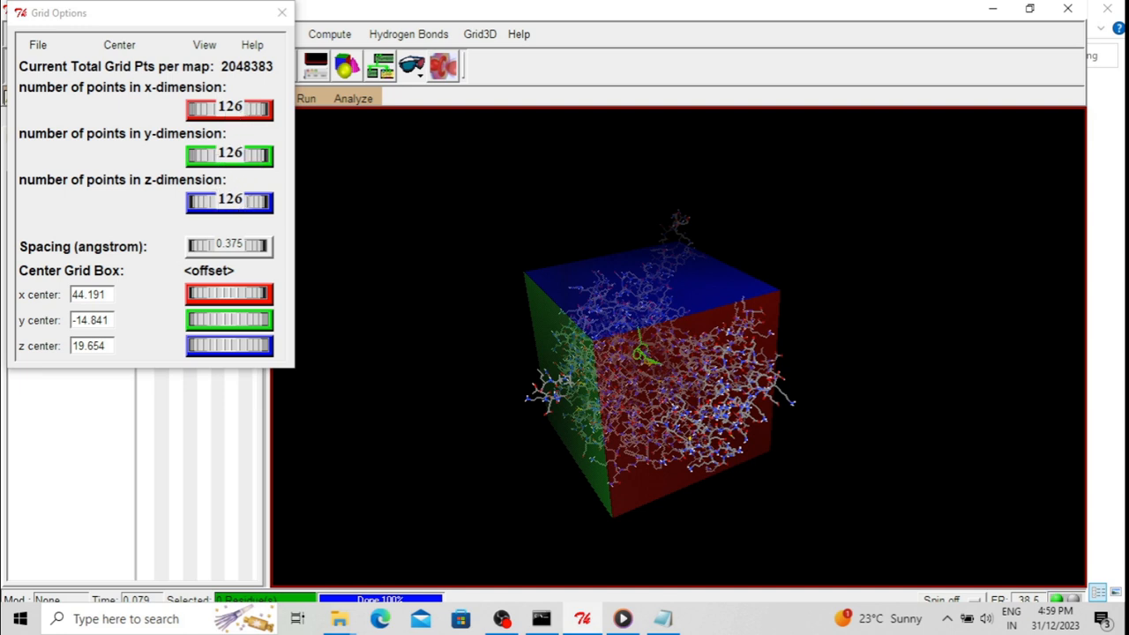
pyautogui.moveTo(643, 265); pyautogui.dragTo(689, 310)
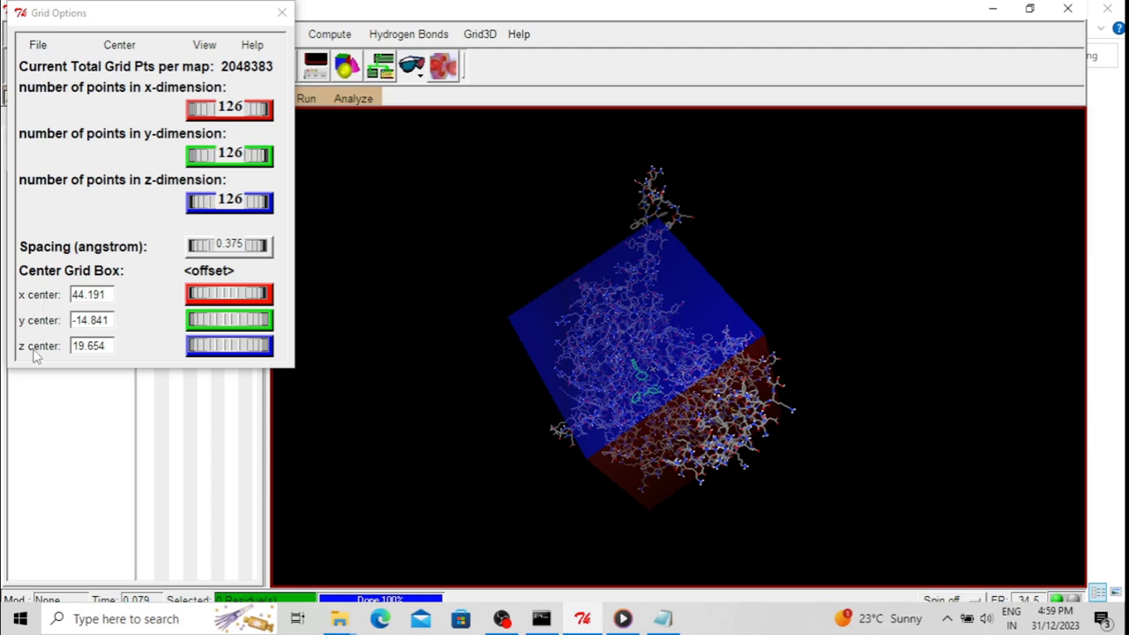
# Step: Offset the grid box center by 9.194 in x, 5.722 in y and 4.028 in z
pyautogui.moveTo(586, 346); pyautogui.dragTo(223, 300)
pyautogui.moveTo(473, 354); pyautogui.dragTo(706, 291)
pyautogui.moveTo(197, 324); pyautogui.dragTo(285, 320)
pyautogui.moveTo(202, 345); pyautogui.dragTo(258, 345)
pyautogui.moveTo(665, 284); pyautogui.dragTo(160, 311)
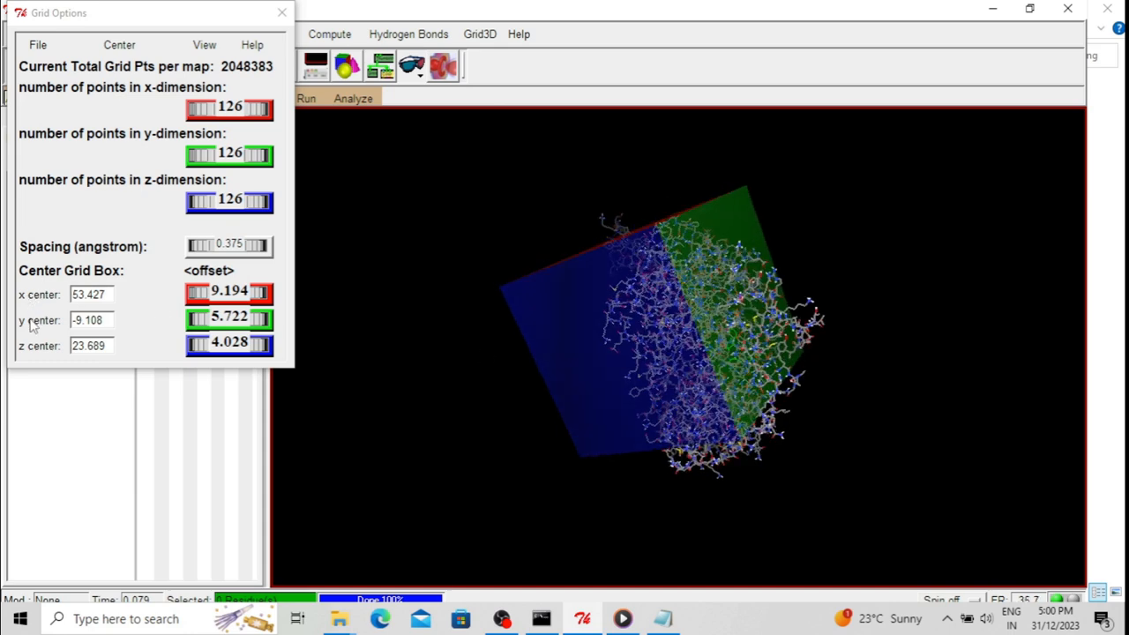
pyautogui.moveTo(587, 273); pyautogui.dragTo(761, 409)
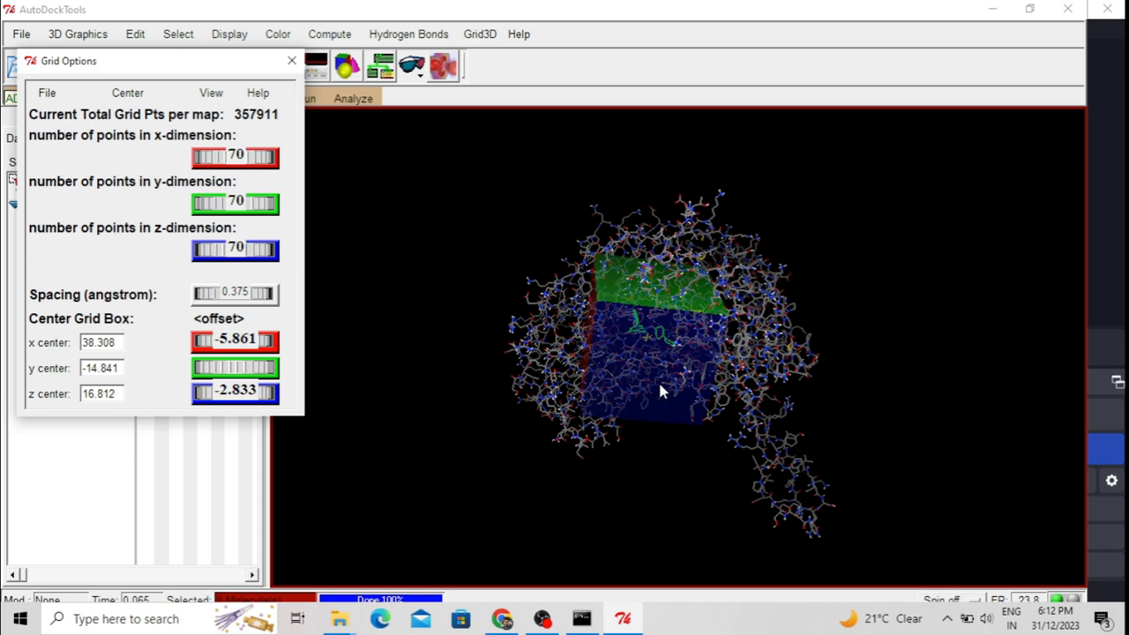
# Step: Check the grid box around the ligand and close the grid options, saving the current settings
pyautogui.moveTo(522, 274); pyautogui.dragTo(569, 220)
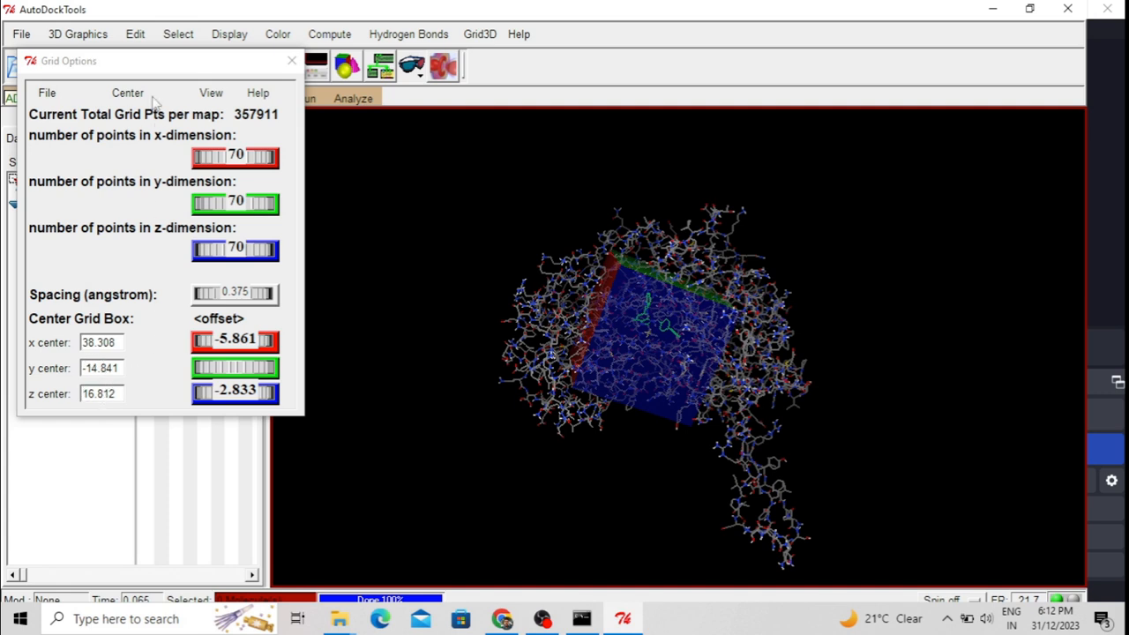
pyautogui.moveTo(164, 63); pyautogui.dragTo(298, 60)
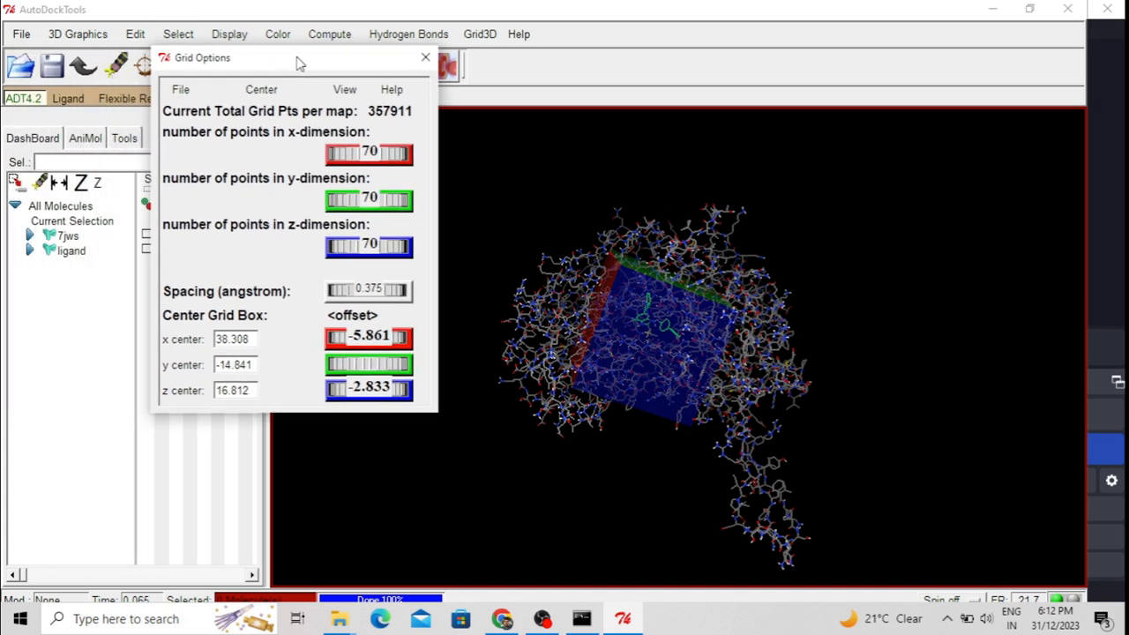
pyautogui.click(185, 94)
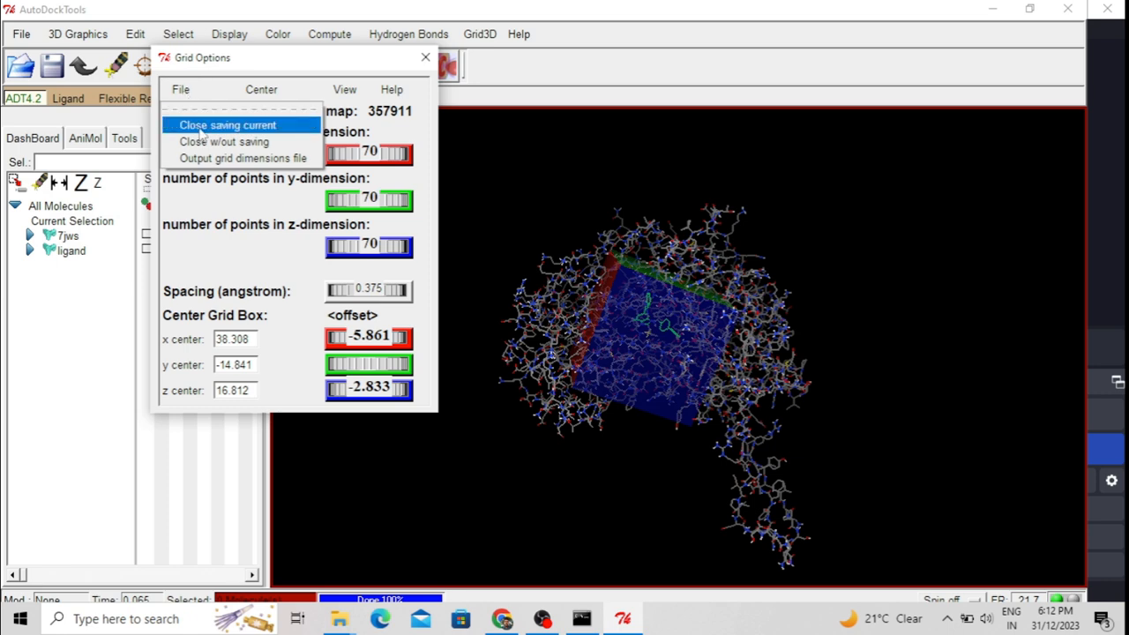
pyautogui.click(263, 128)
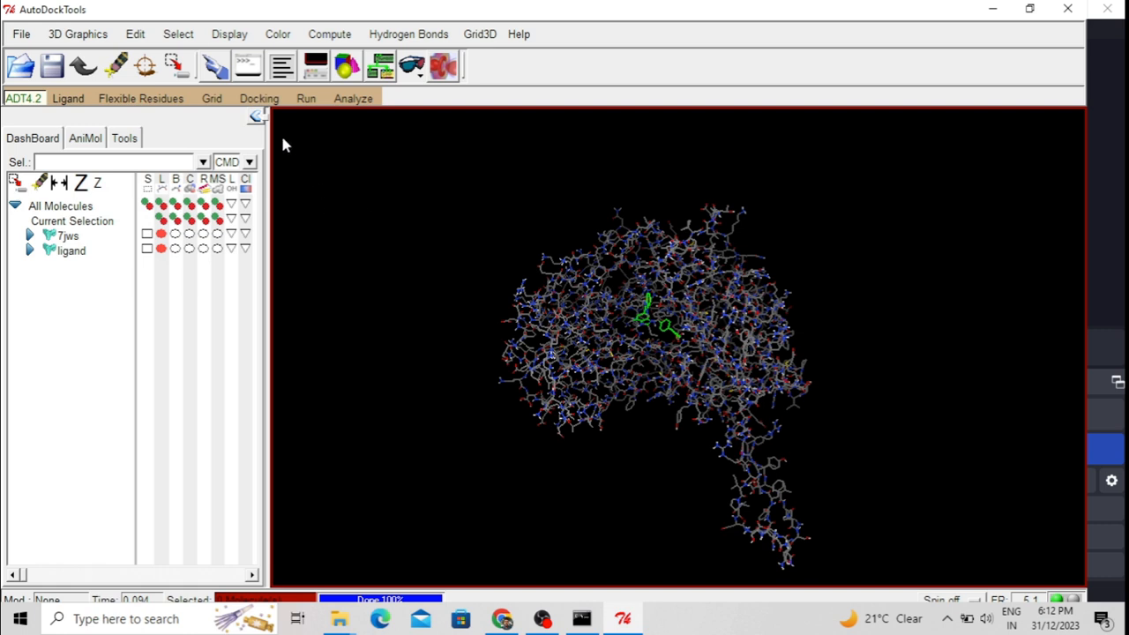
# Step: Save the grid parameter file as 7jws.gpf in the Docking folder
pyautogui.click(212, 98)
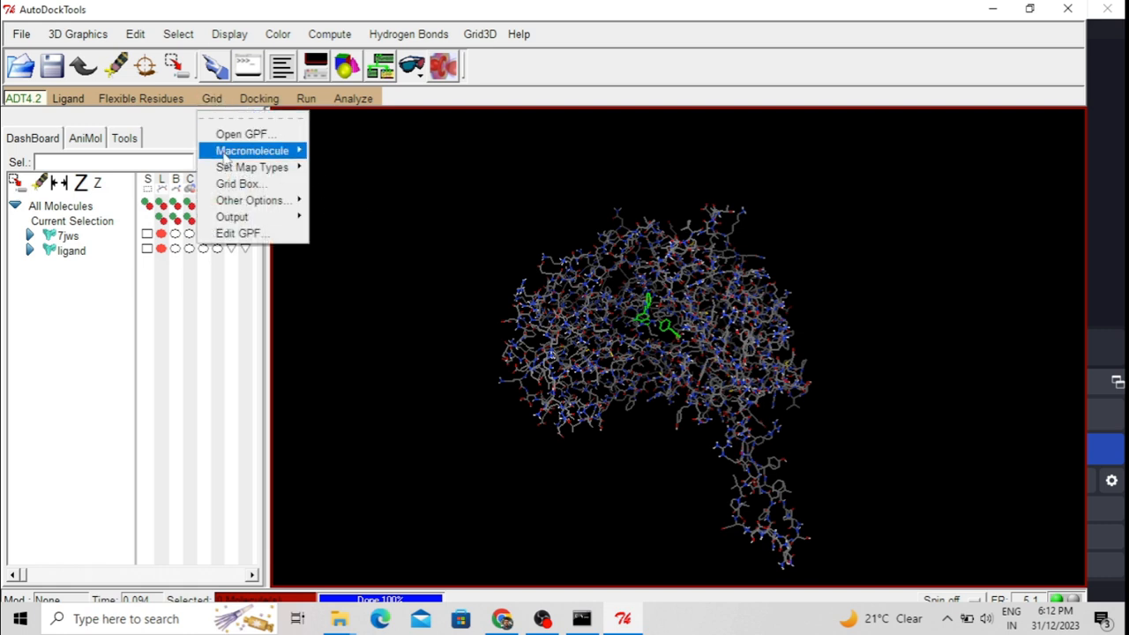
pyautogui.moveTo(233, 220)
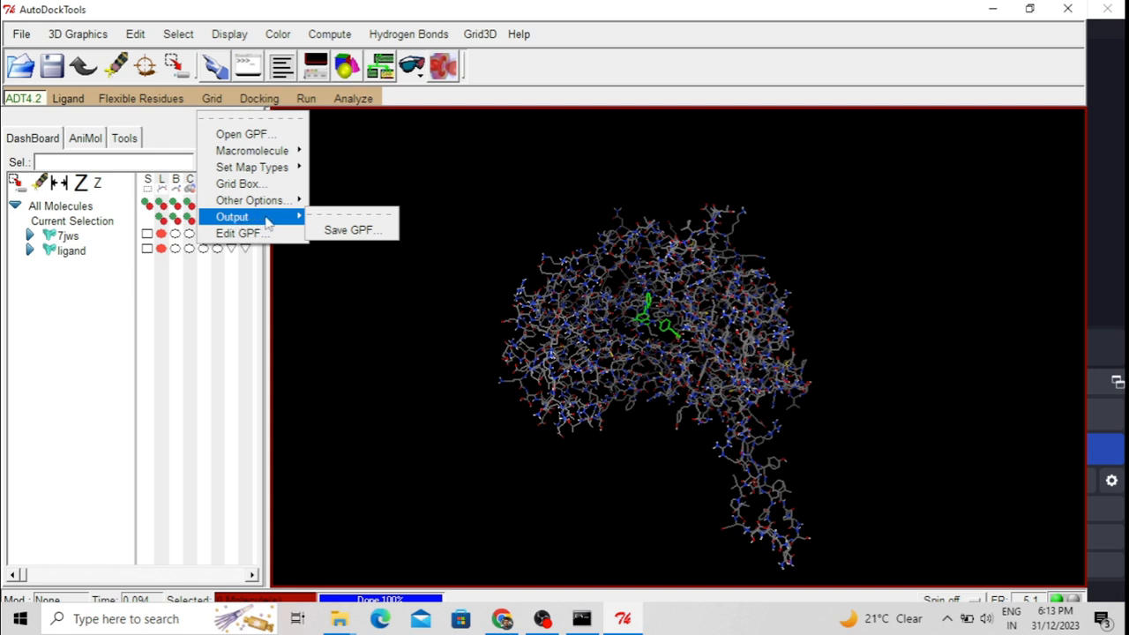
pyautogui.click(377, 237)
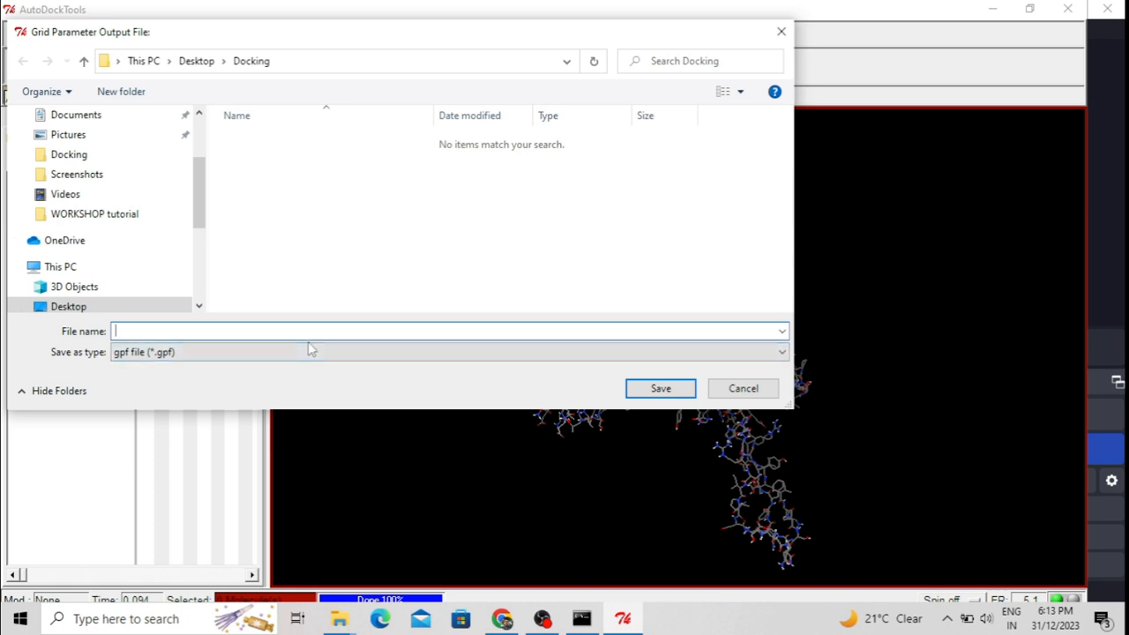
pyautogui.write('7jw')
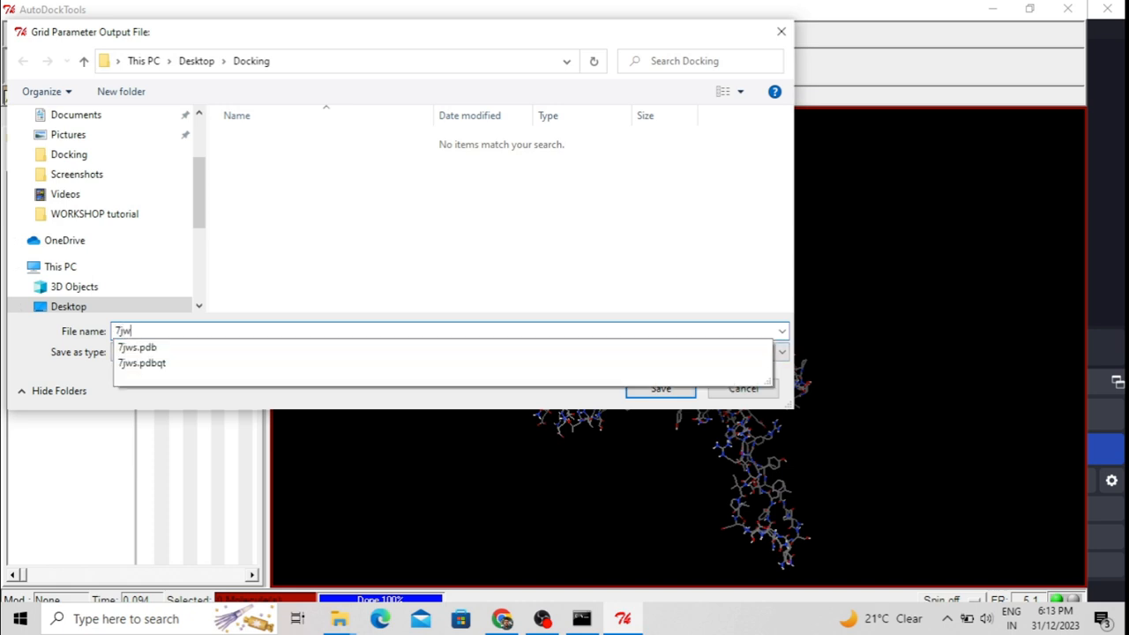
pyautogui.write('s.gpf')
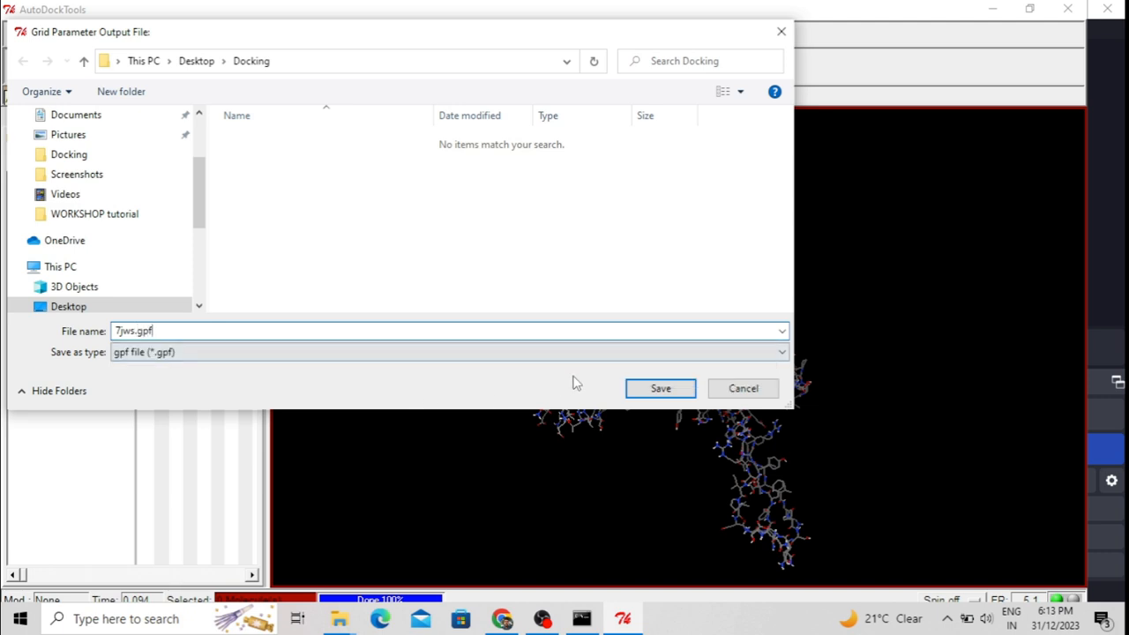
pyautogui.click(658, 393)
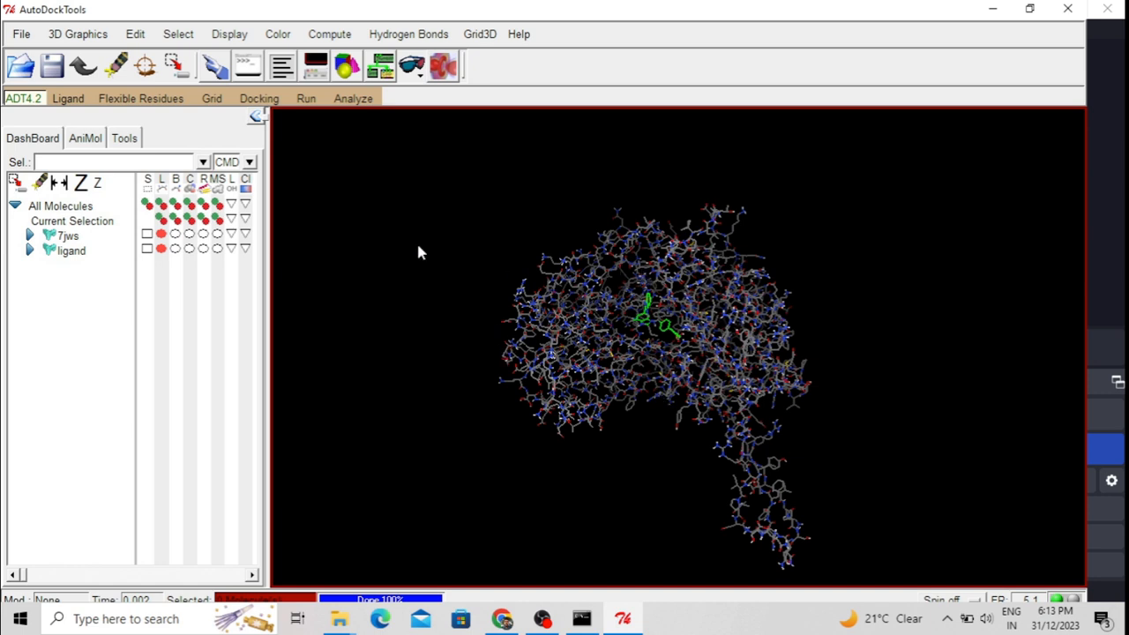
# Step: Open the docking setup commands
pyautogui.click(268, 102)
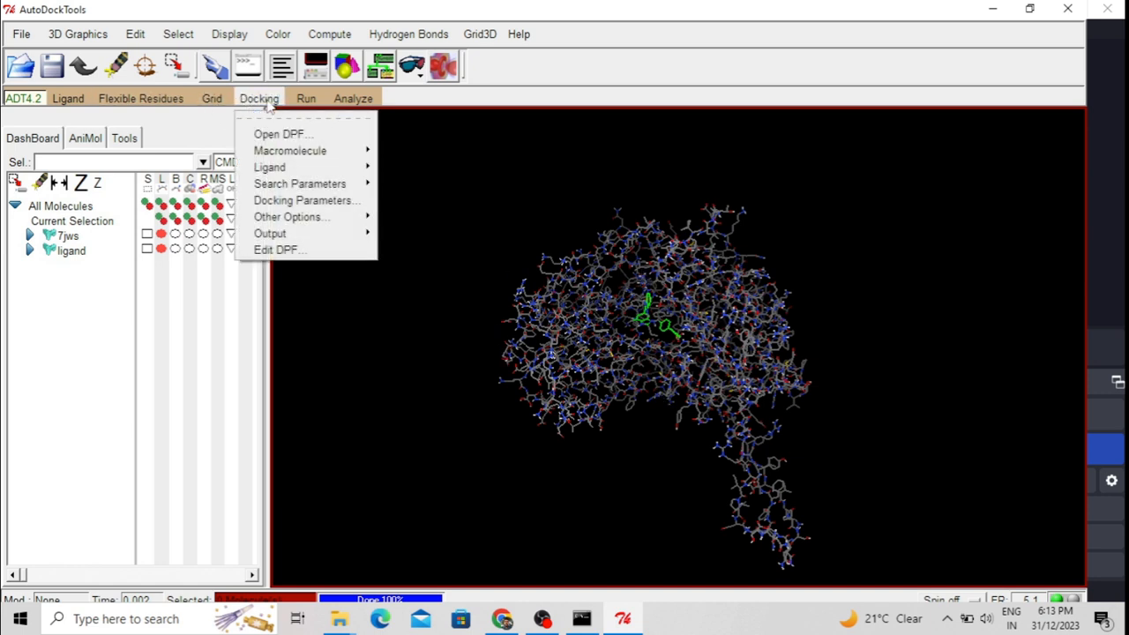
# Step: Set the 7jws PDBQT file from the Docking folder as the rigid macromolecule for docking
pyautogui.moveTo(283, 152)
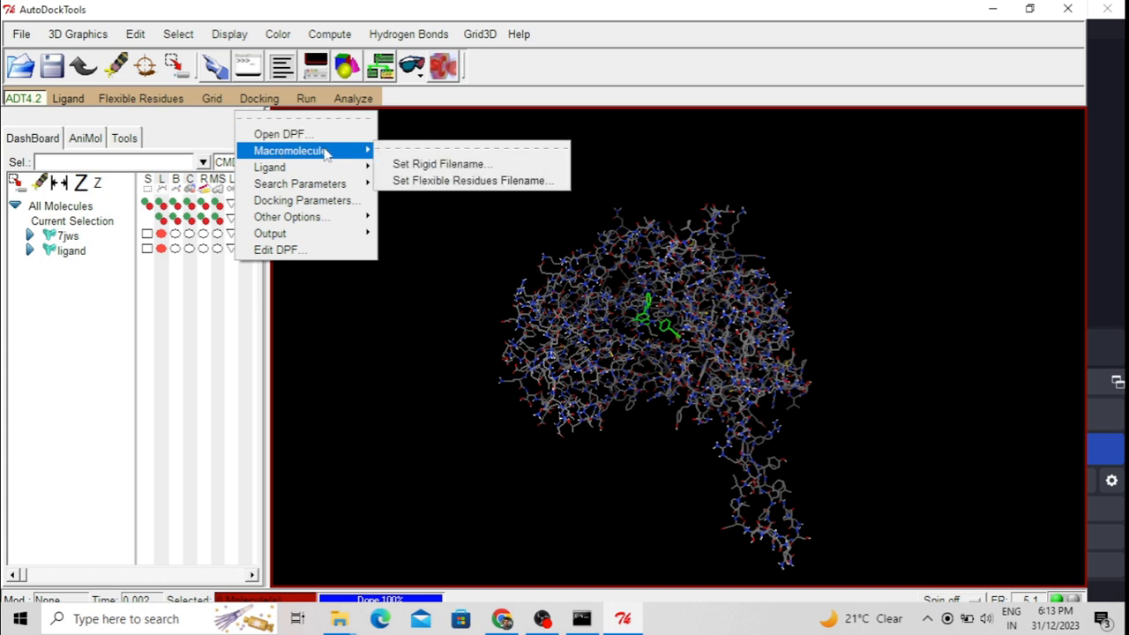
pyautogui.click(465, 166)
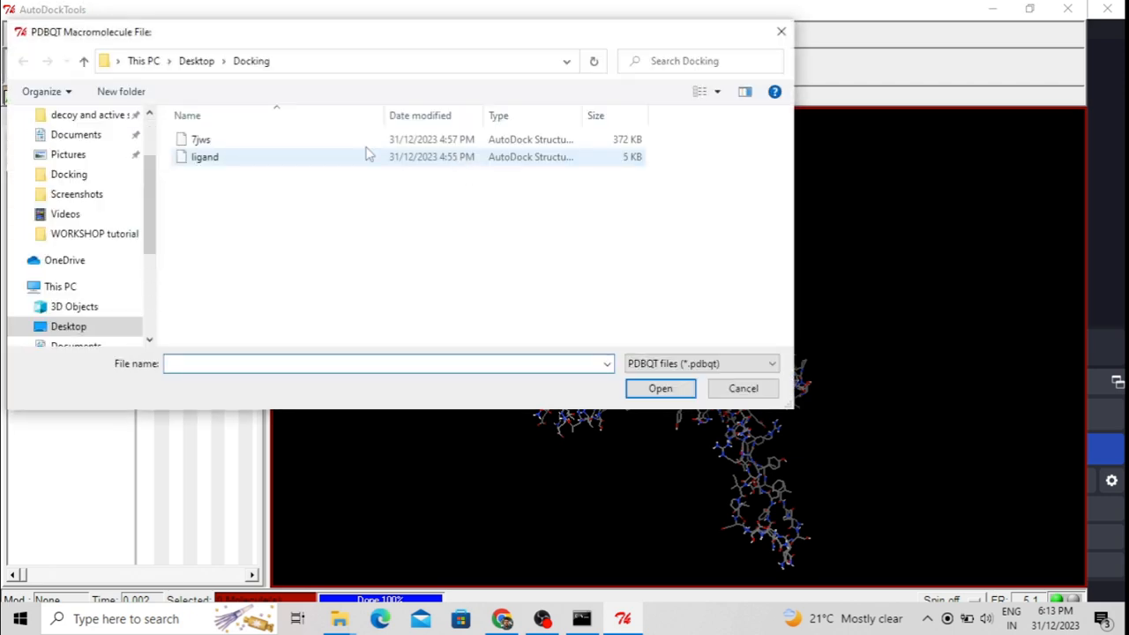
pyautogui.click(227, 141)
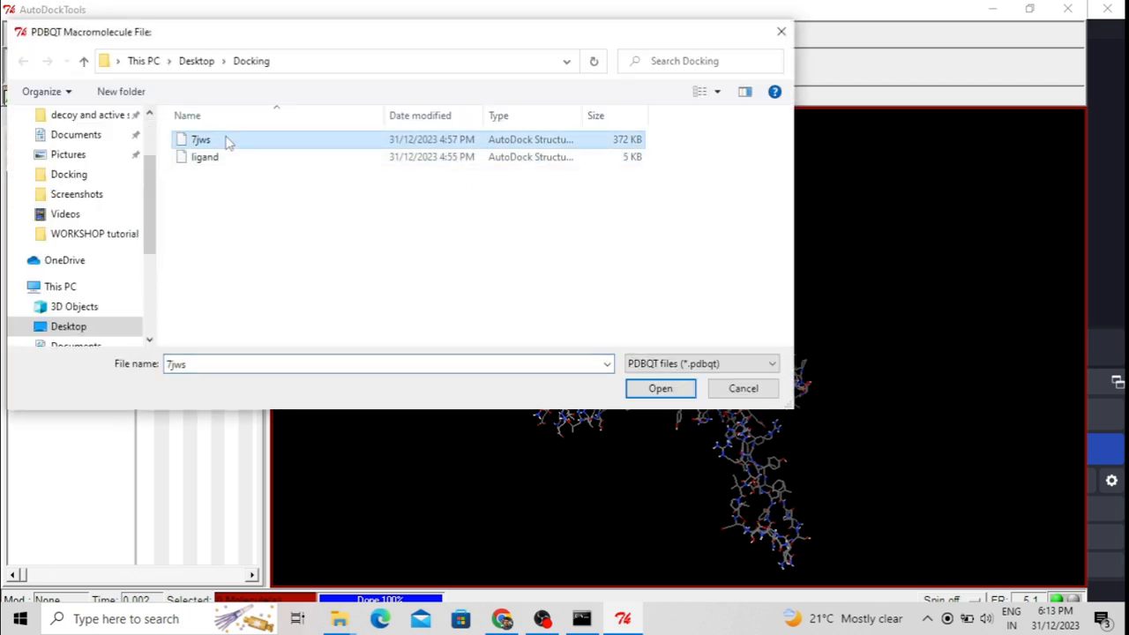
pyautogui.click(661, 390)
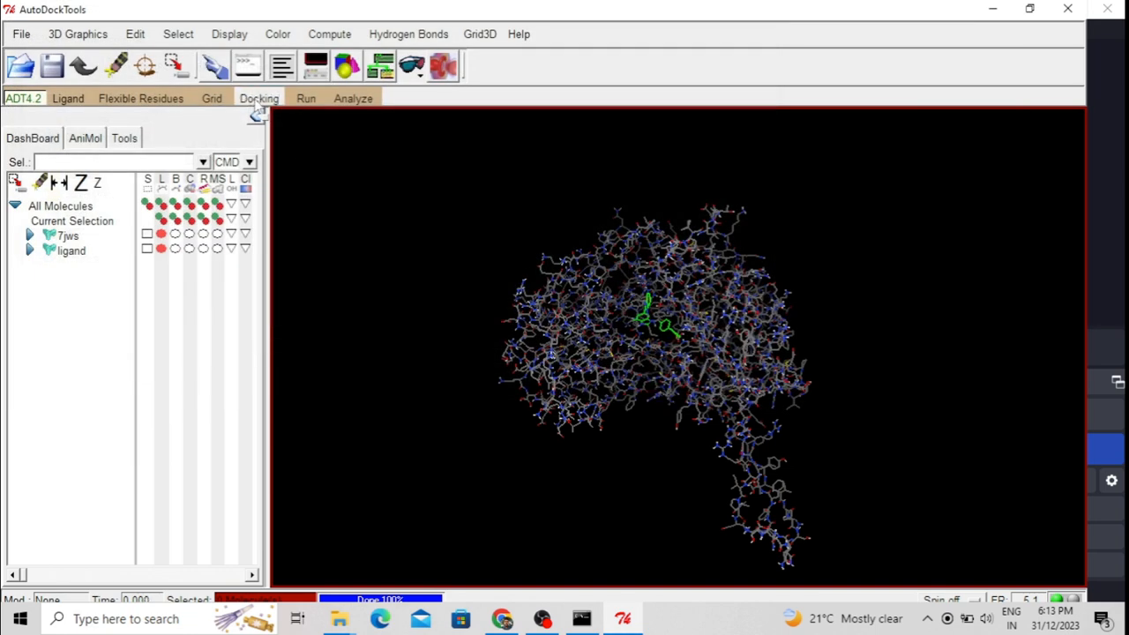
# Step: Choose the loaded molecule named ligand as the docking ligand and accept its default random initial-state parameters
pyautogui.click(259, 98)
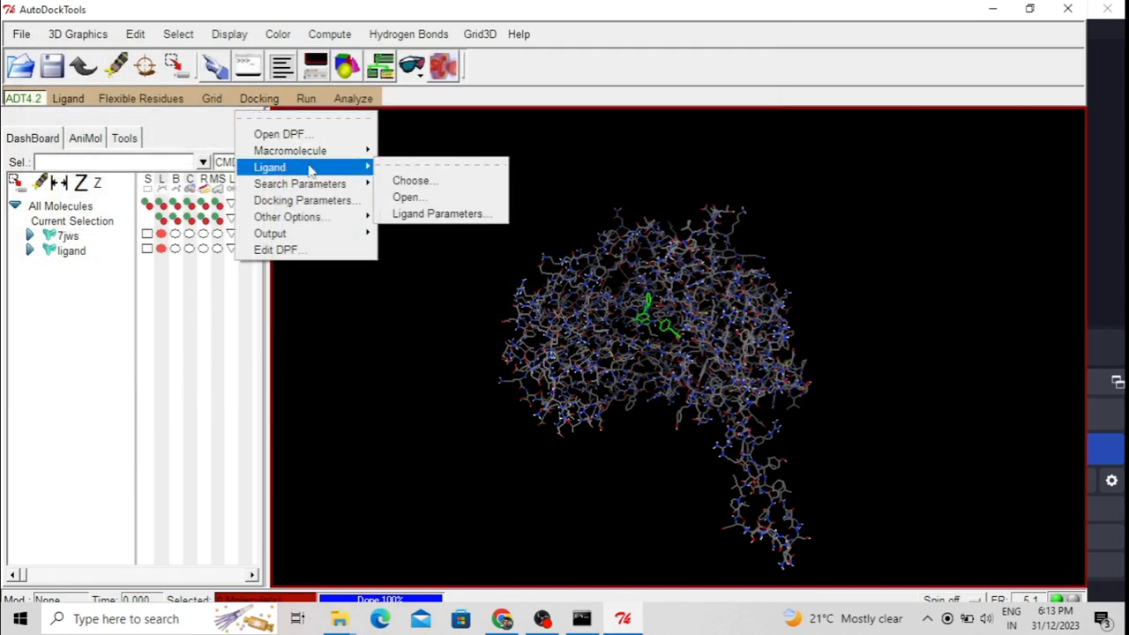
pyautogui.click(413, 181)
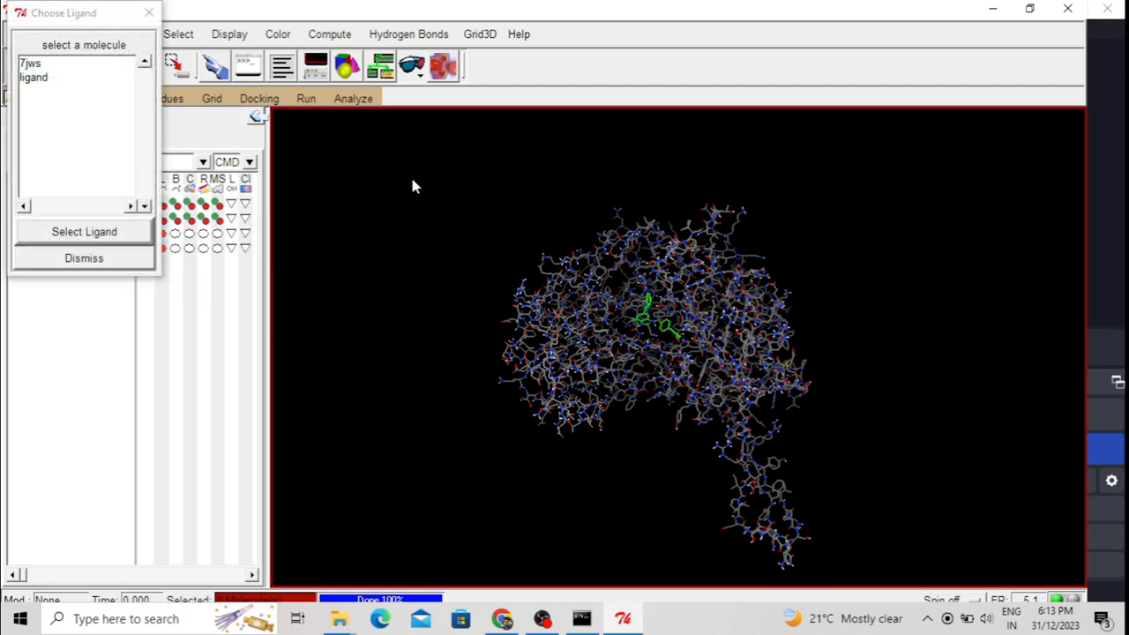
pyautogui.click(35, 79)
pyautogui.click(82, 235)
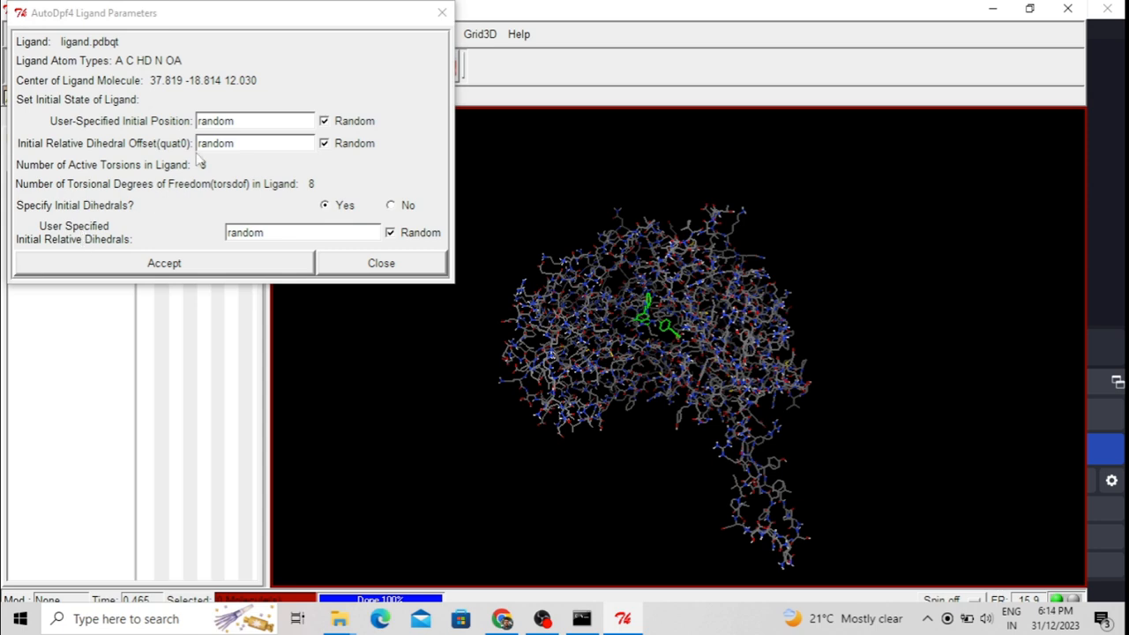
pyautogui.click(192, 265)
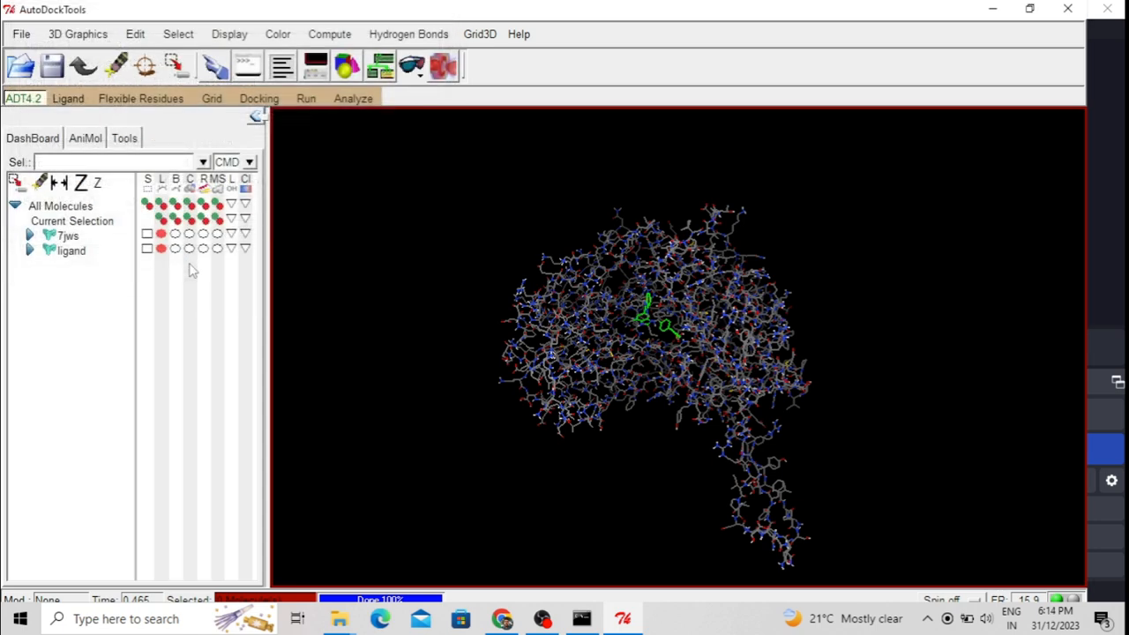
# Step: Accept the default Genetic Algorithm search parameters, with 10 GA runs and a population size of 150
pyautogui.click(256, 101)
pyautogui.moveTo(280, 187)
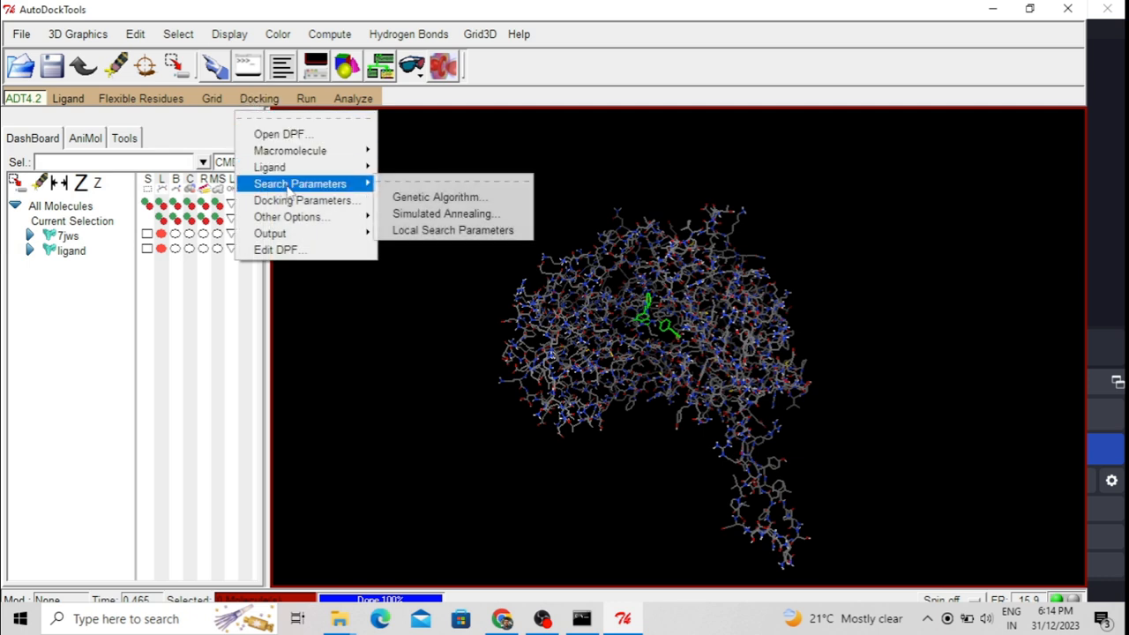
pyautogui.click(461, 199)
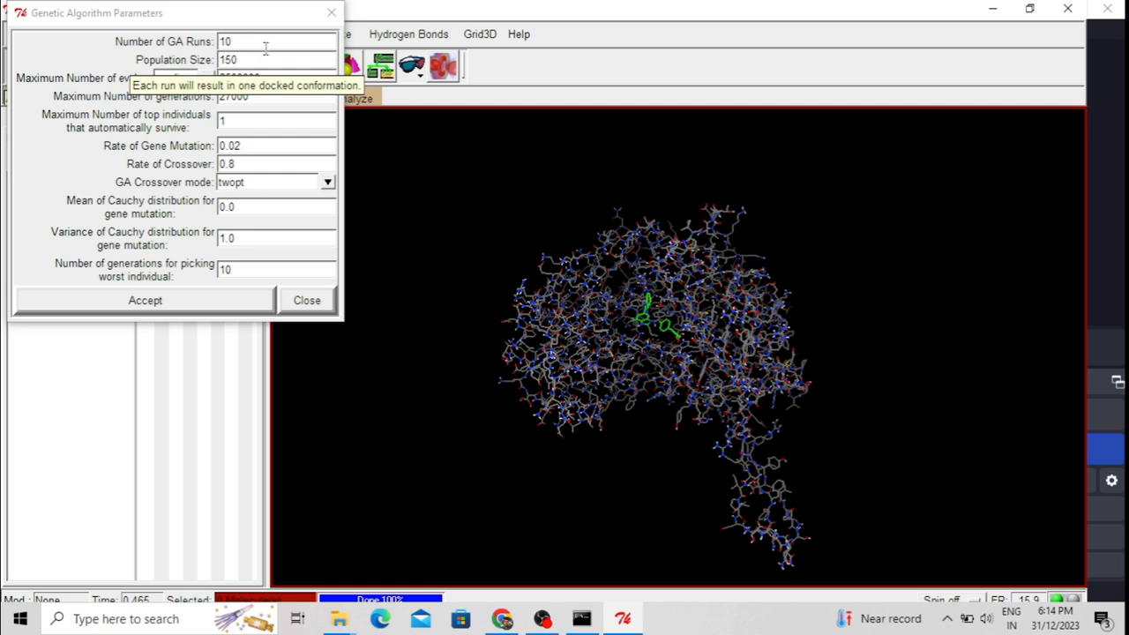
pyautogui.click(176, 302)
# Step: Save the Lamarckian GA (4.2) docking parameter output as 7jws.dpf in the Docking folder
pyautogui.click(259, 98)
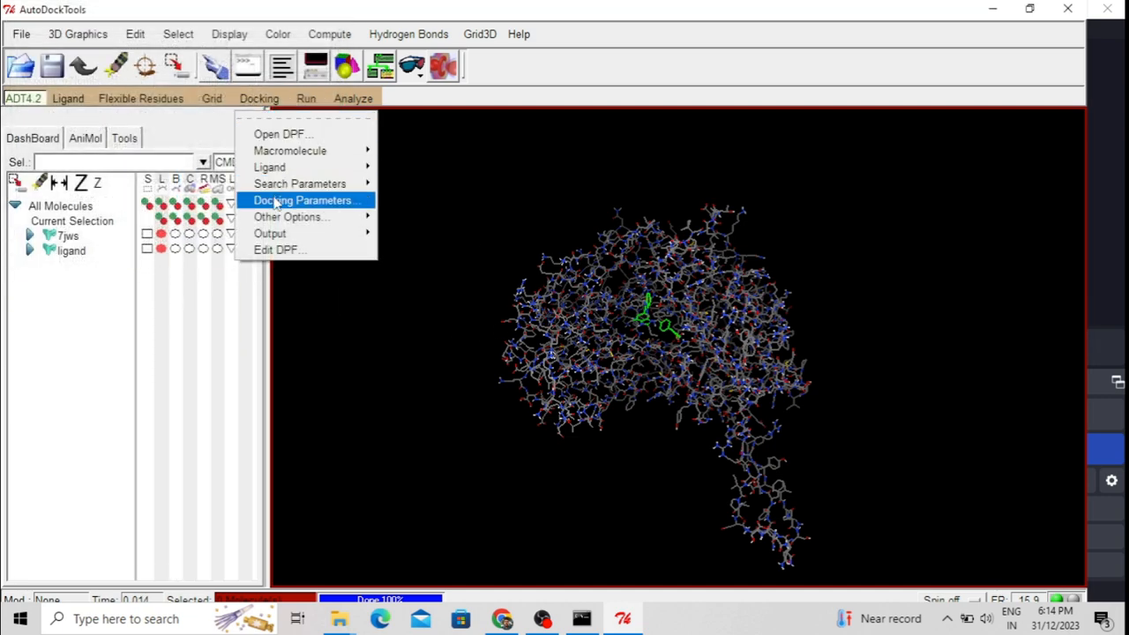
pyautogui.moveTo(284, 234)
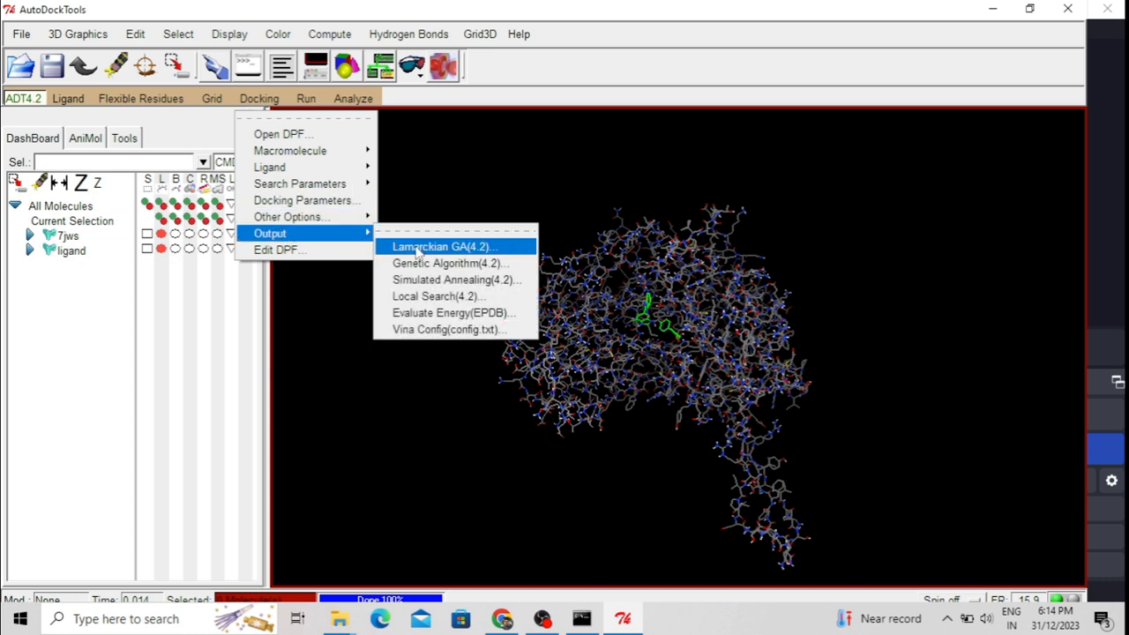
pyautogui.click(444, 248)
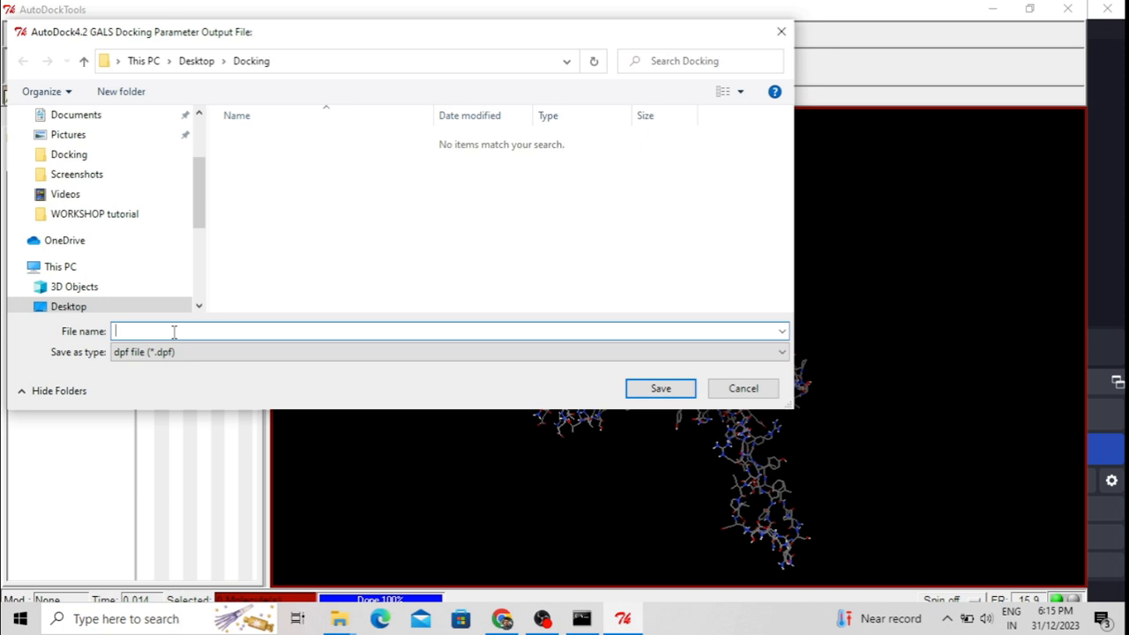
pyautogui.write('7jws')
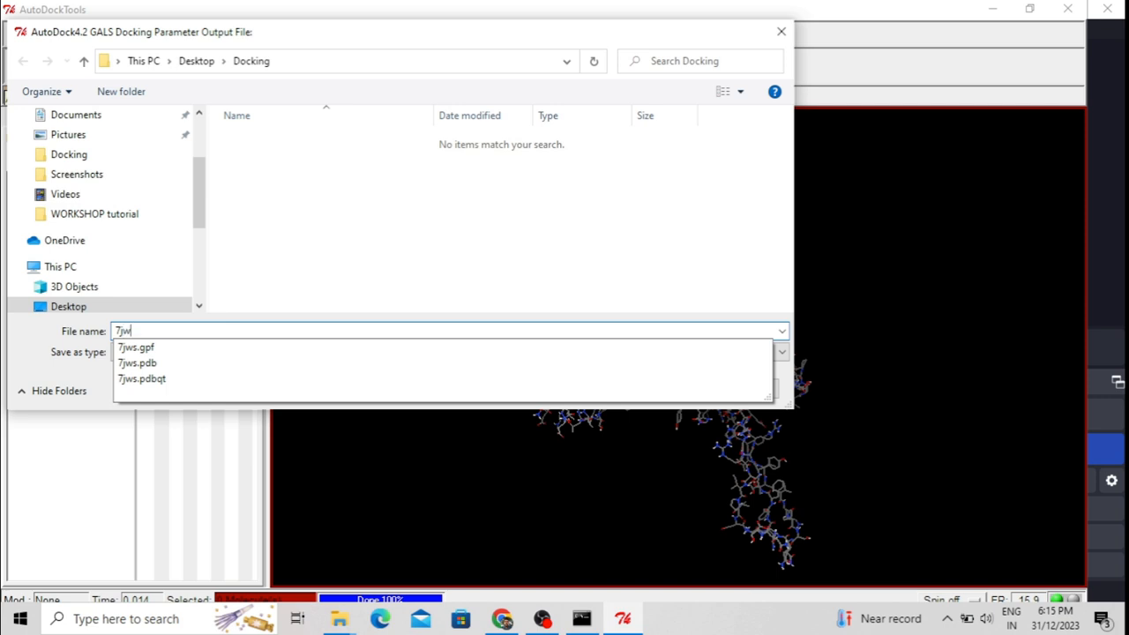
pyautogui.write('.dpf')
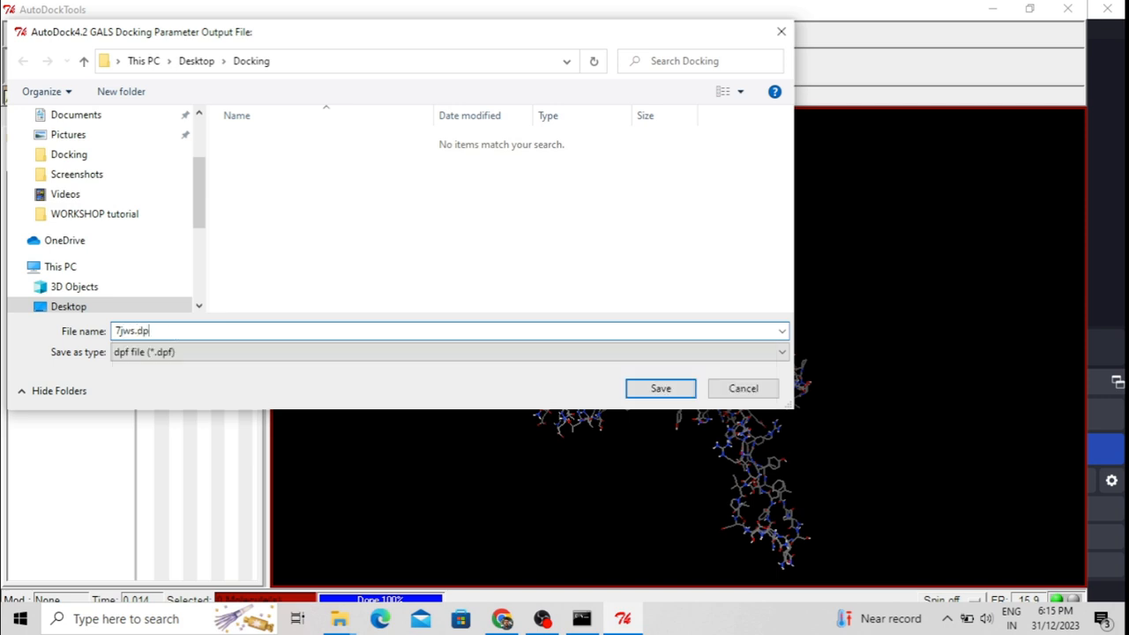
pyautogui.click(661, 389)
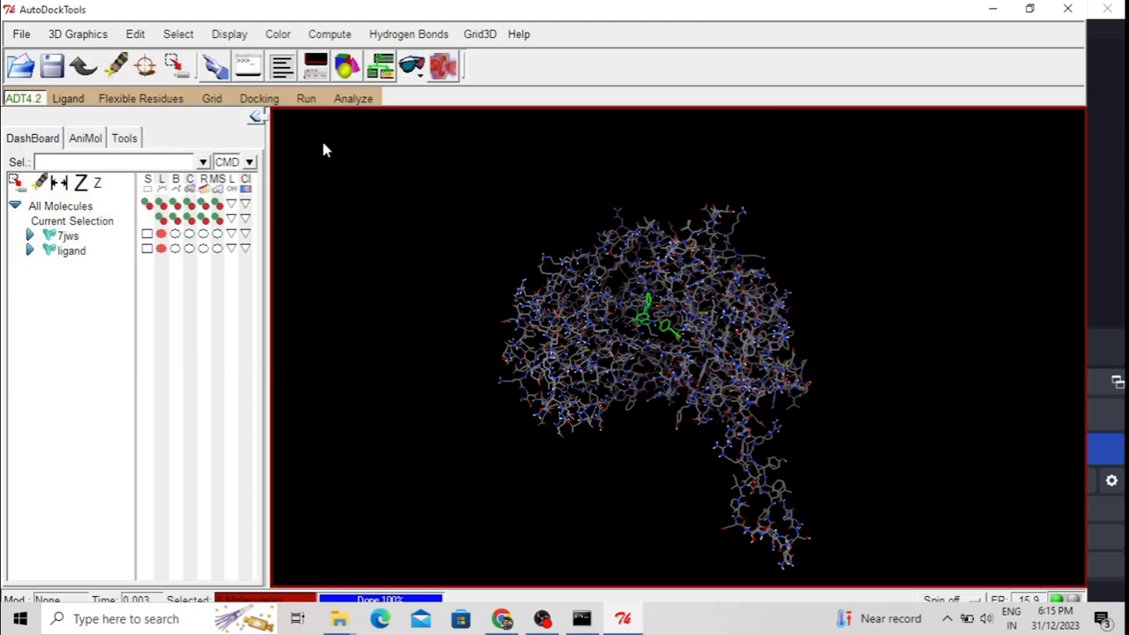
# Step: Start an AutoGrid run setup and set its program path to autogrid4.exe in the Docking folder
pyautogui.click(260, 99)
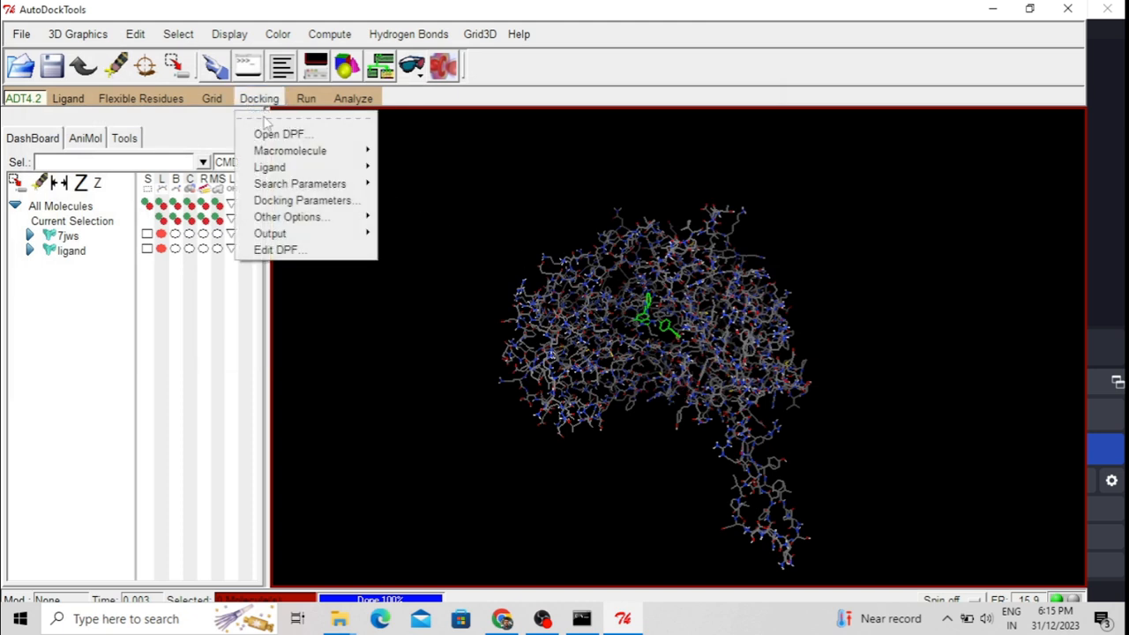
pyautogui.click(306, 99)
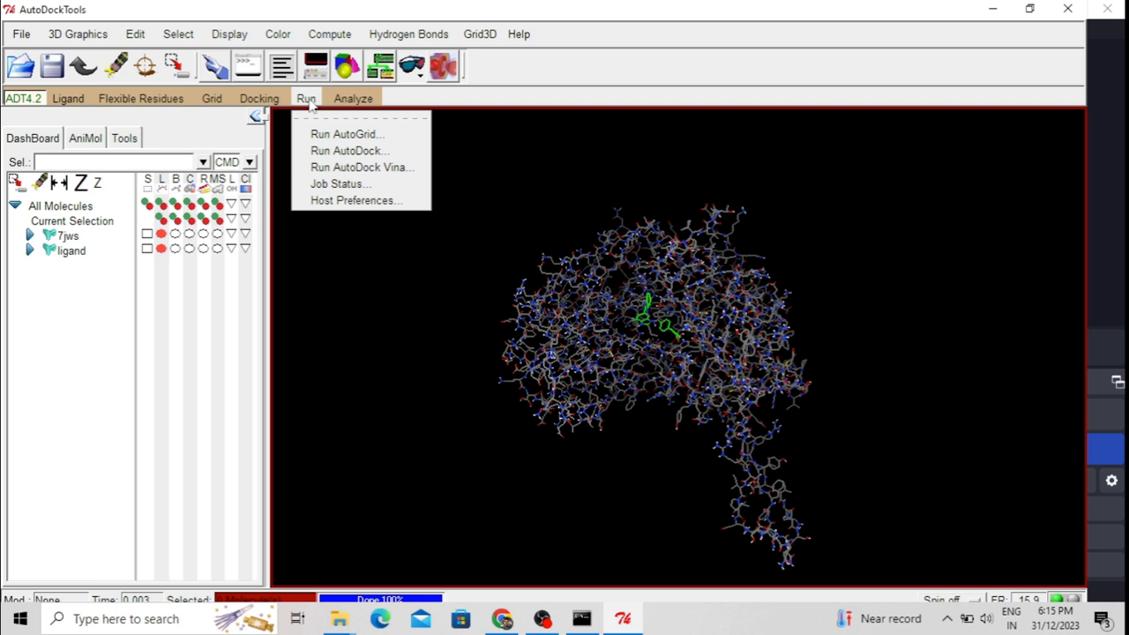
pyautogui.click(357, 136)
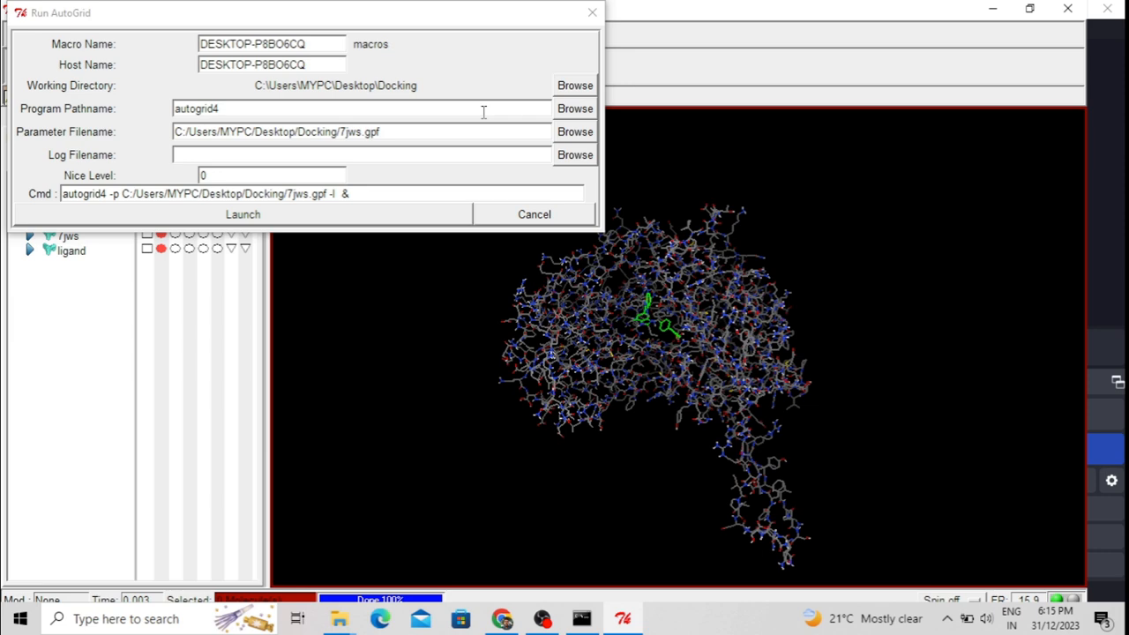
pyautogui.click(570, 112)
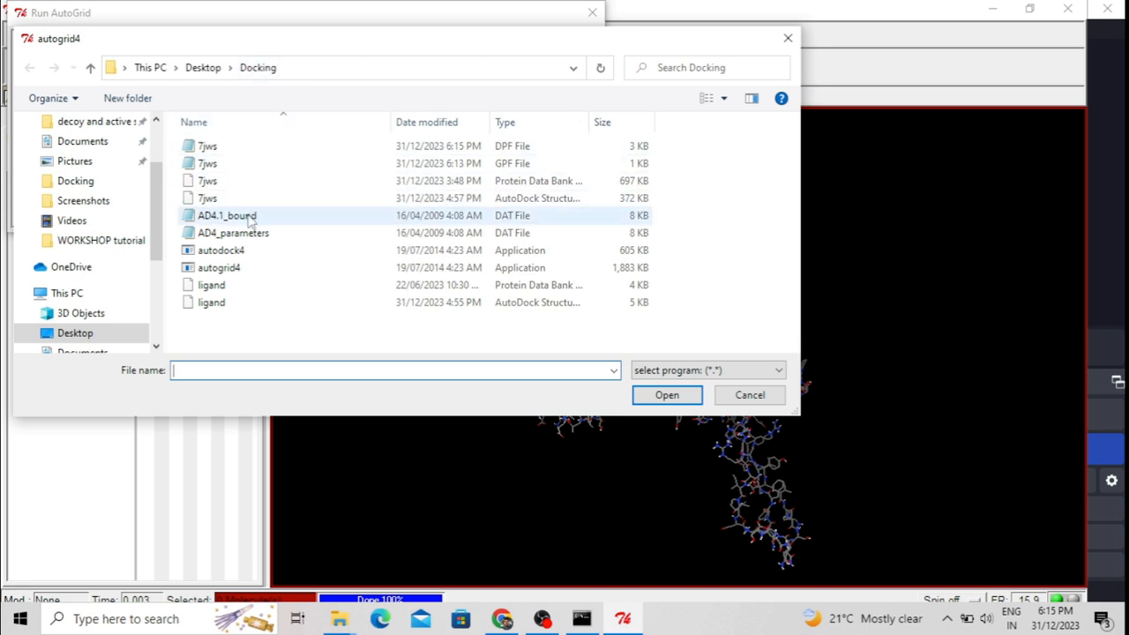
pyautogui.click(291, 274)
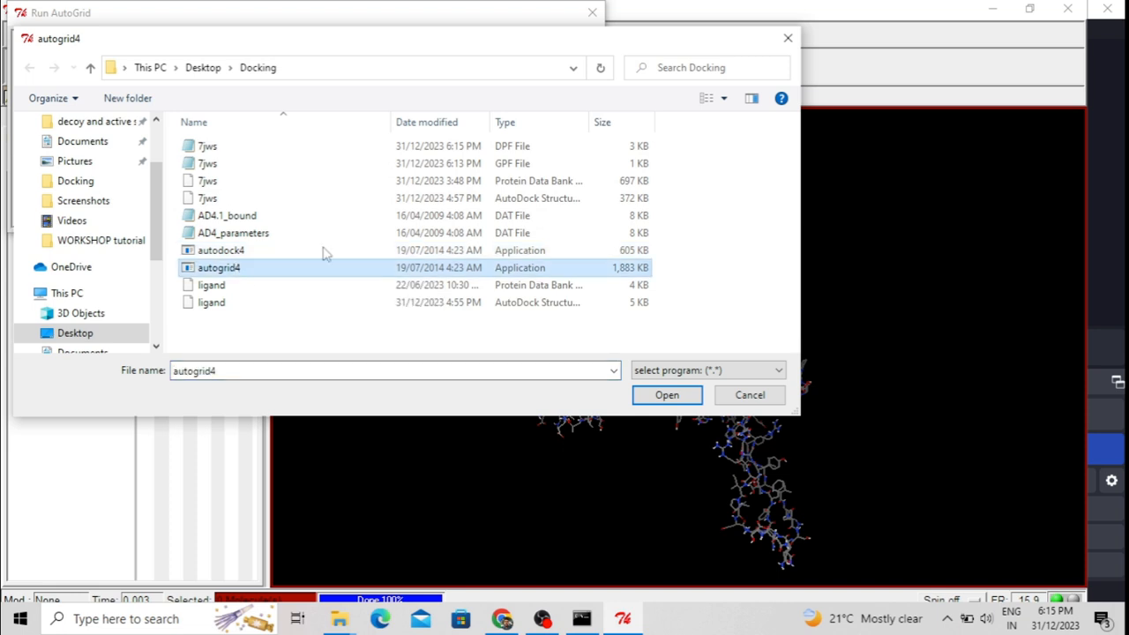
pyautogui.click(667, 395)
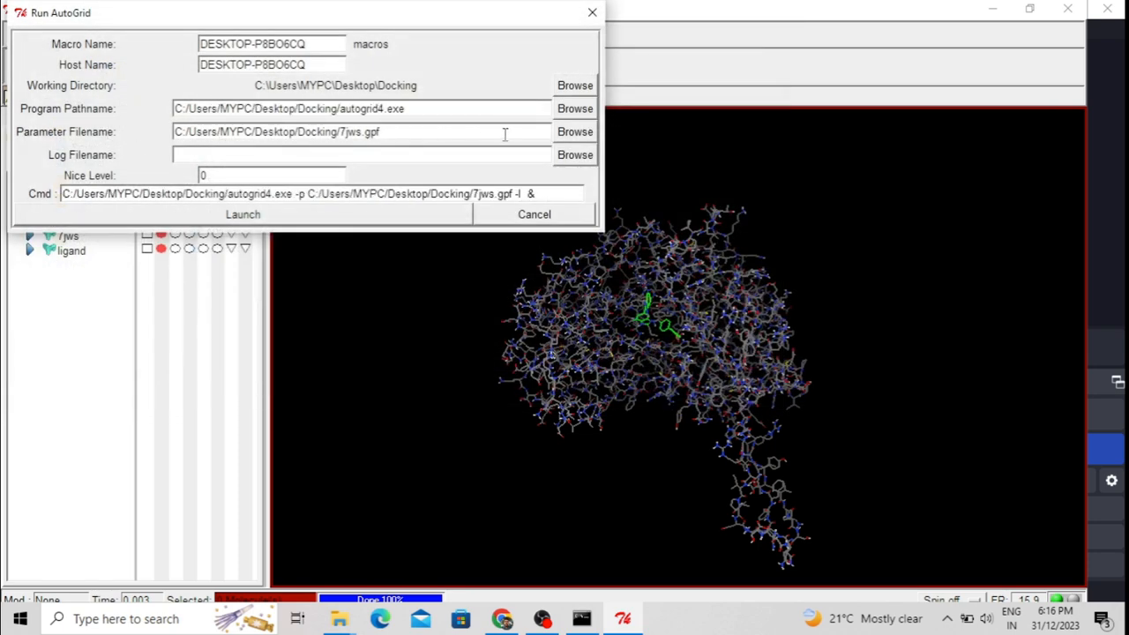
# Step: Set 7jws.gpf as the AutoGrid parameter file and launch the grid calculation
pyautogui.click(571, 131)
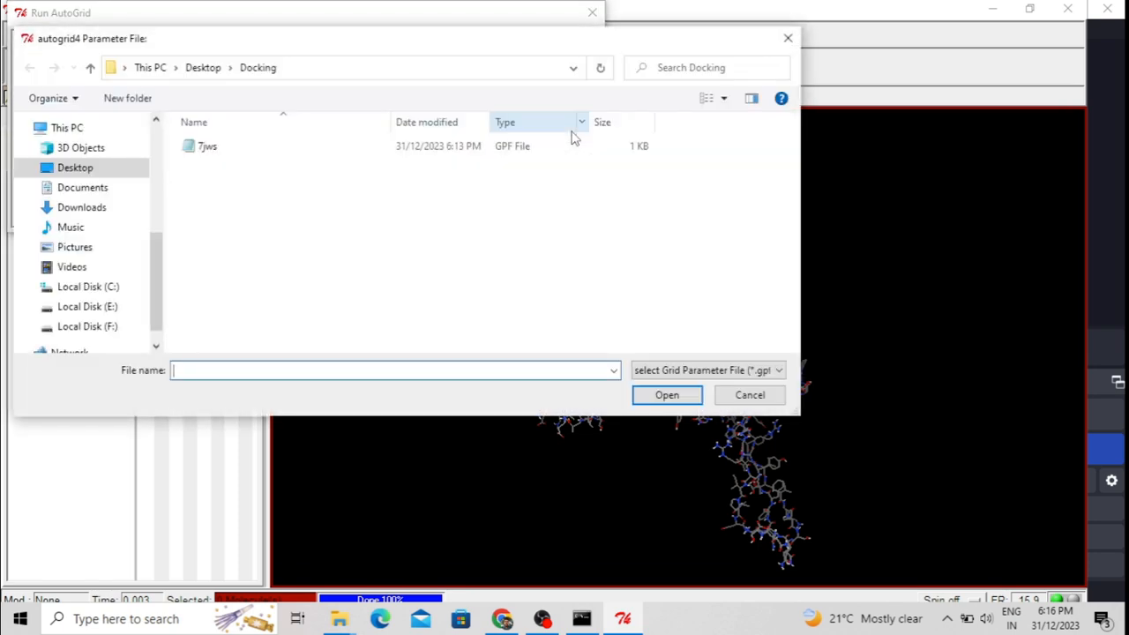
pyautogui.click(498, 155)
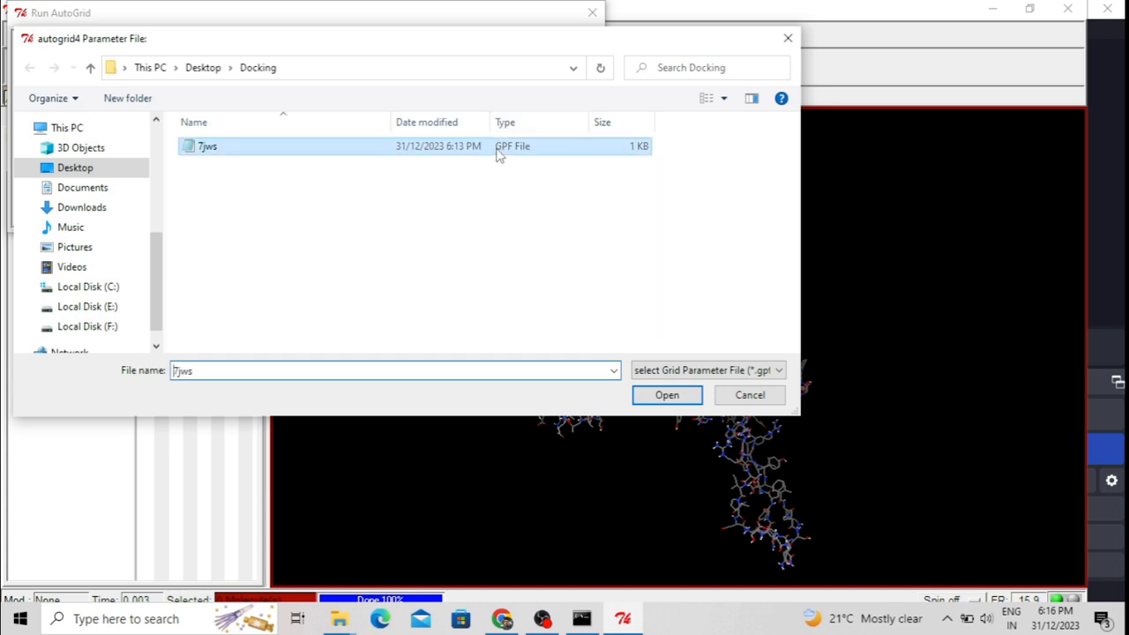
pyautogui.click(666, 394)
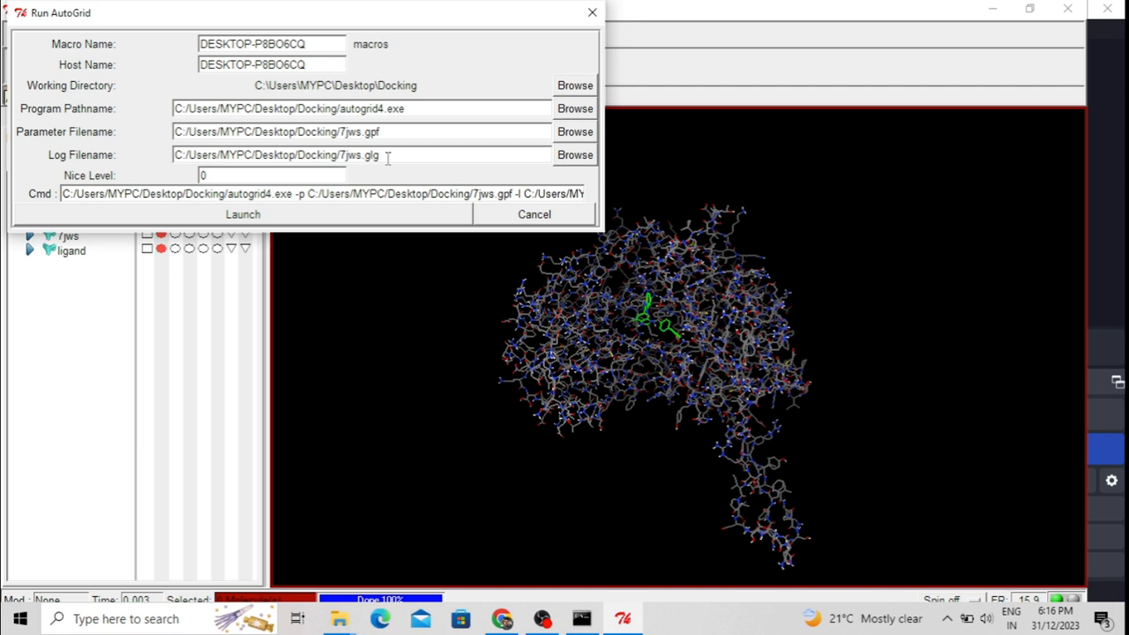
pyautogui.click(285, 217)
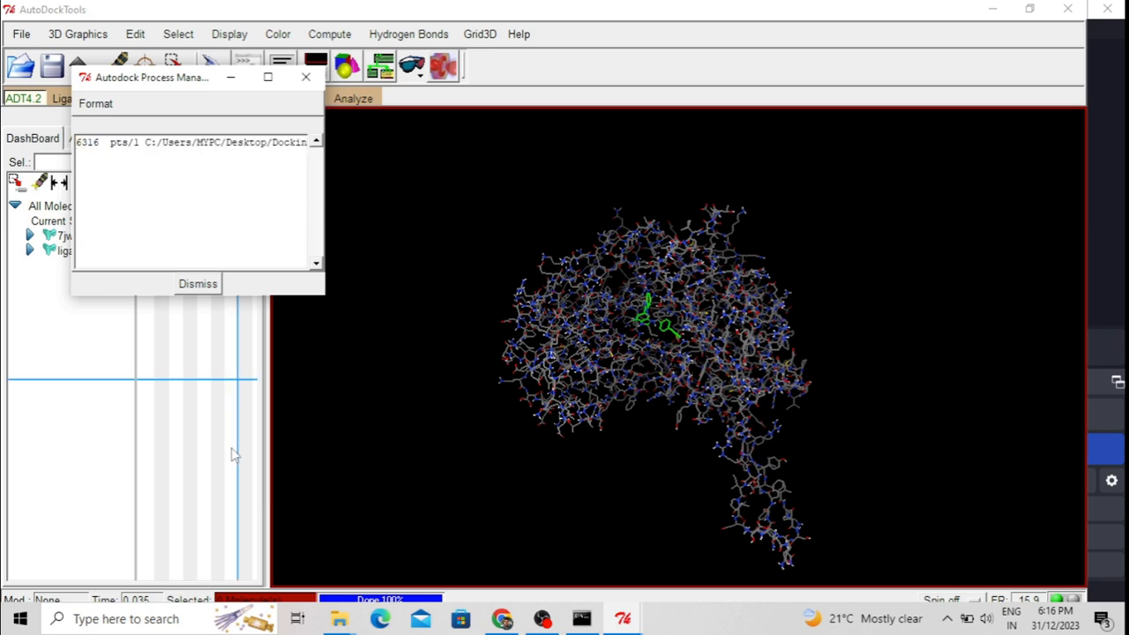
# Step: Check the Docking folder in File Explorer for the AutoGrid output files and return to AutoDockTools
pyautogui.moveTo(347, 627)
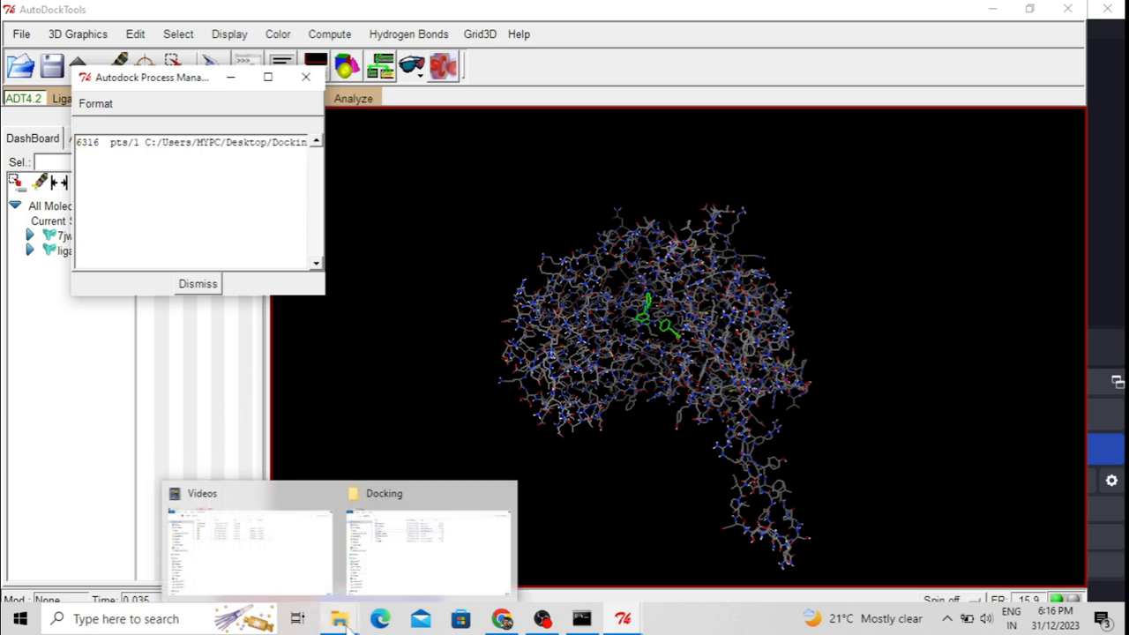
pyautogui.click(420, 552)
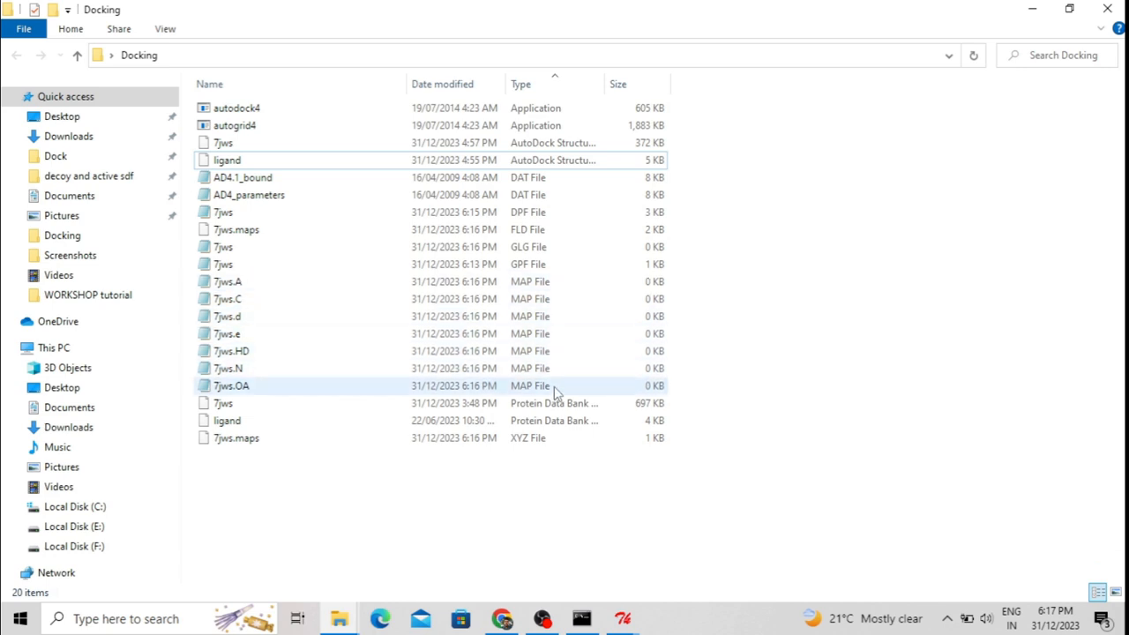
pyautogui.click(623, 621)
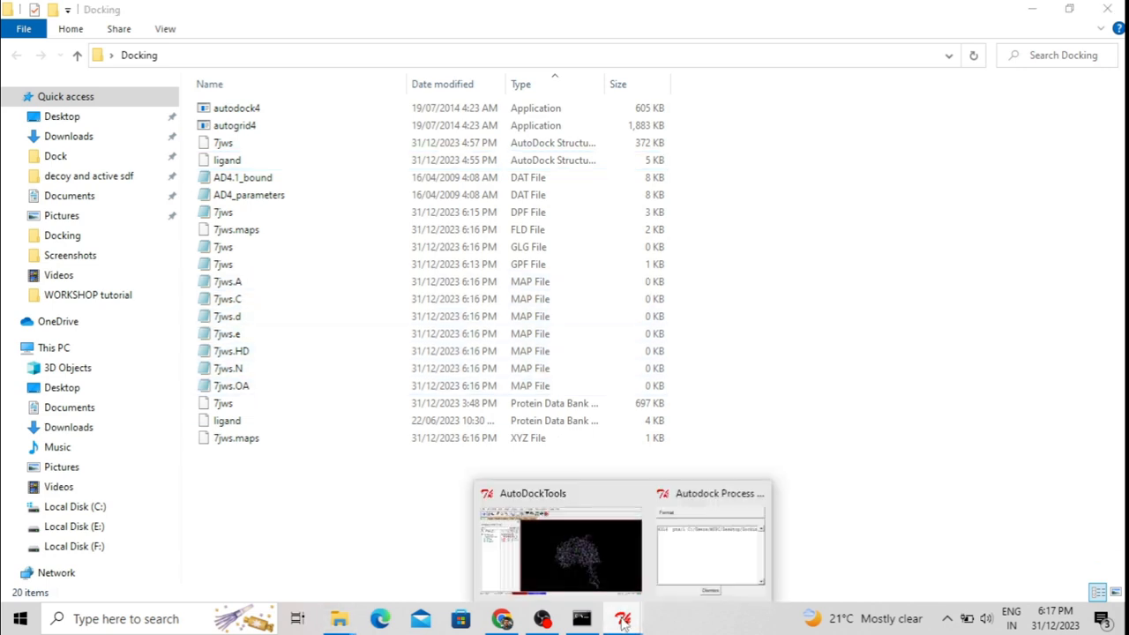
pyautogui.click(636, 569)
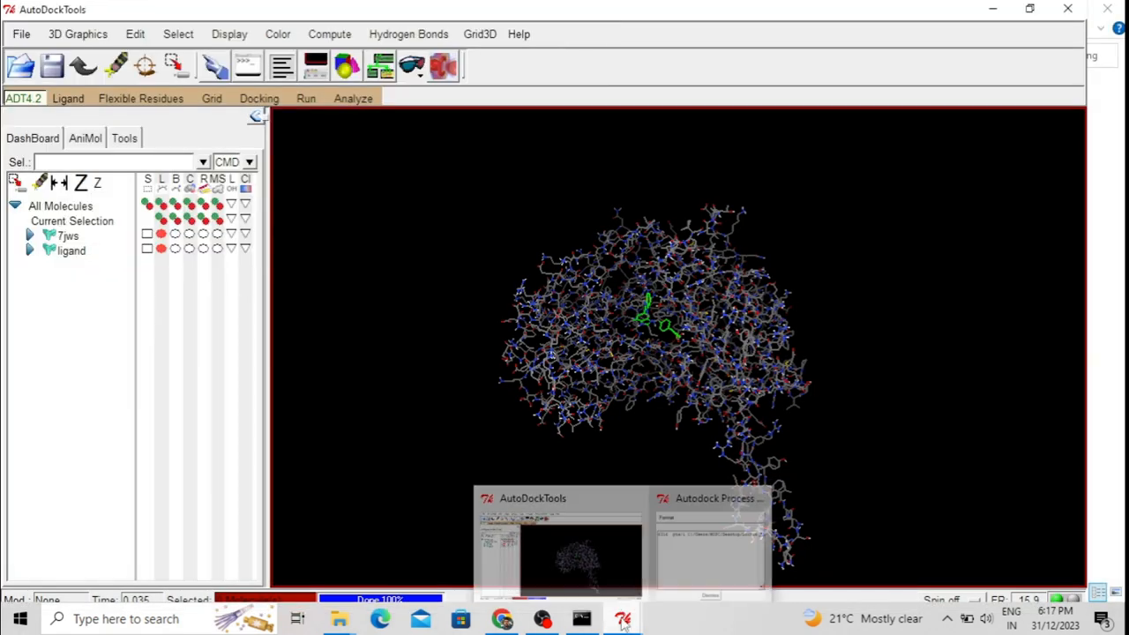
# Step: Start an AutoDock run setup and set its program path to autodock4.exe in the Docking folder
pyautogui.click(308, 100)
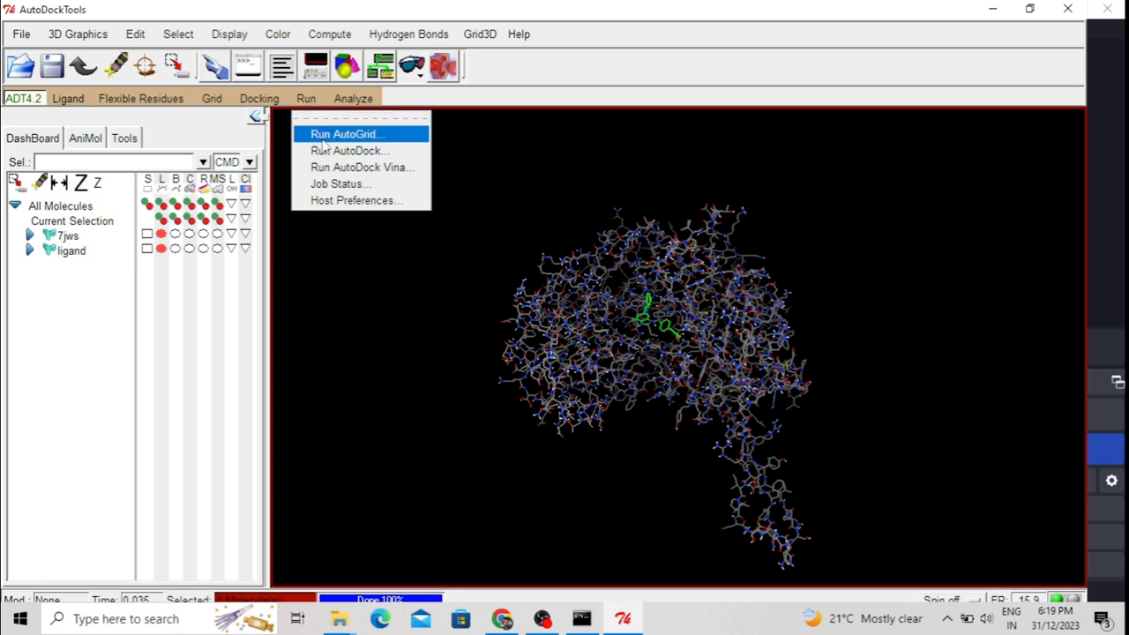
pyautogui.click(380, 151)
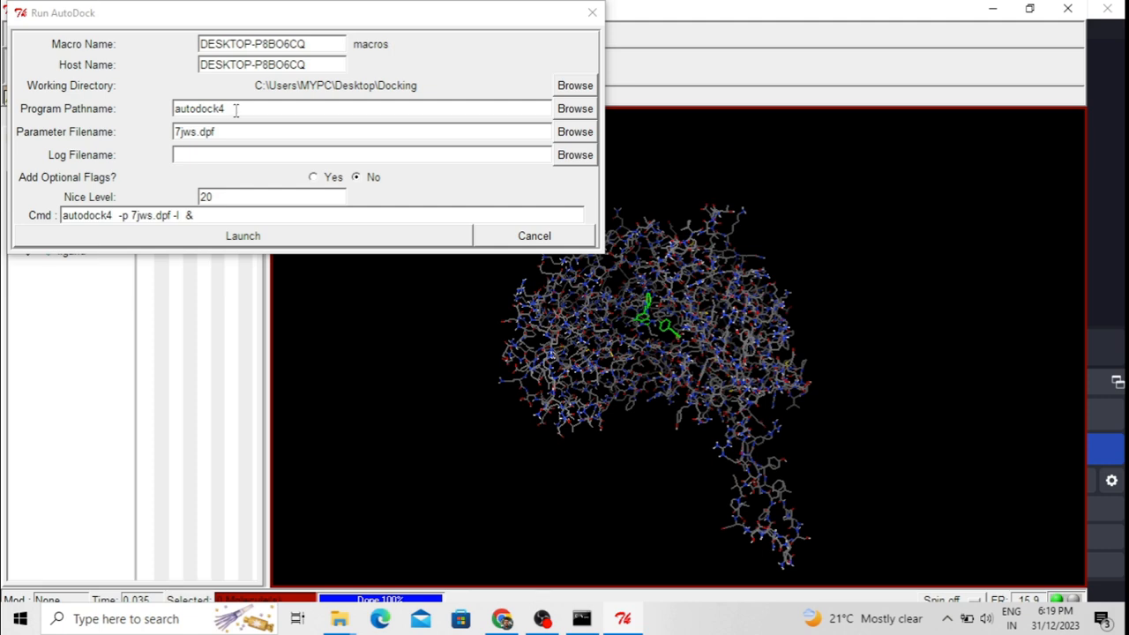
pyautogui.click(565, 113)
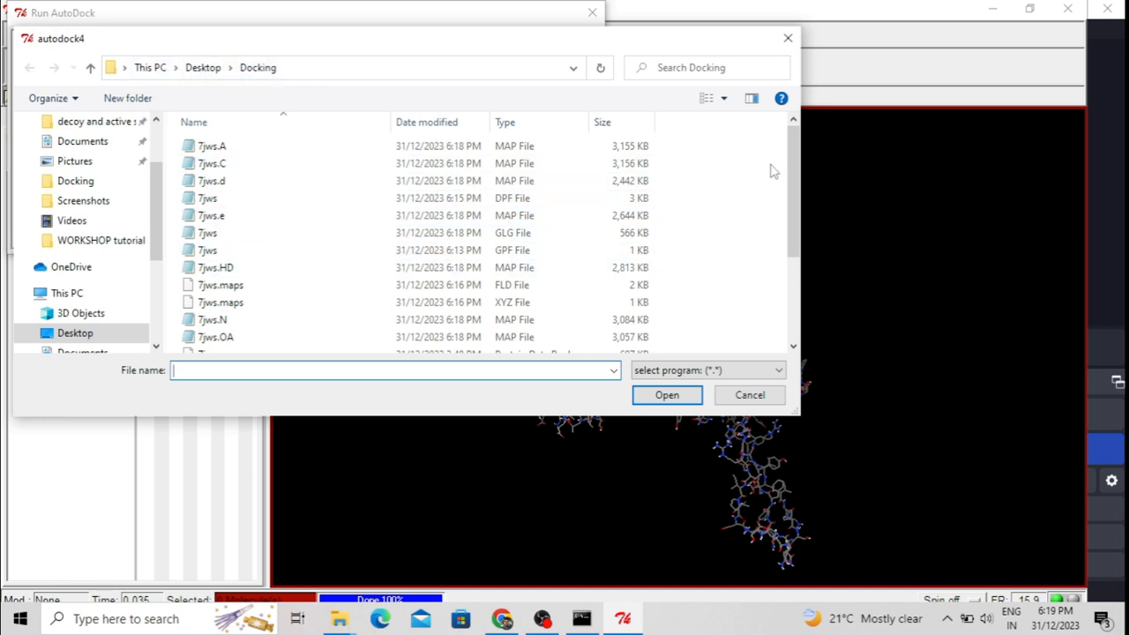
pyautogui.moveTo(793, 176); pyautogui.dragTo(793, 251)
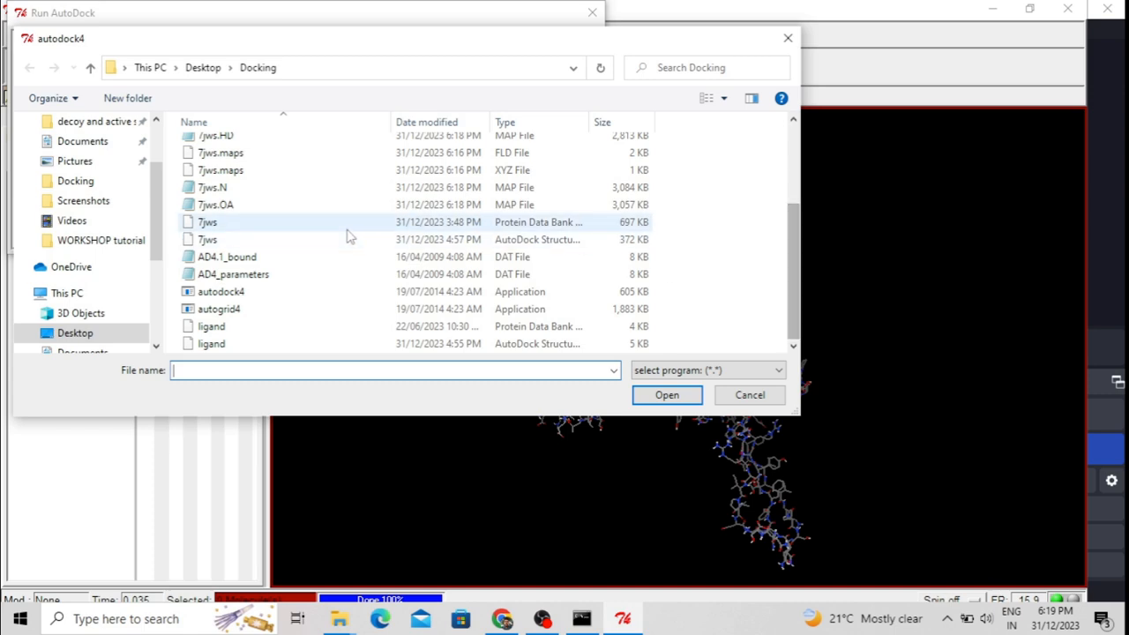
pyautogui.click(245, 295)
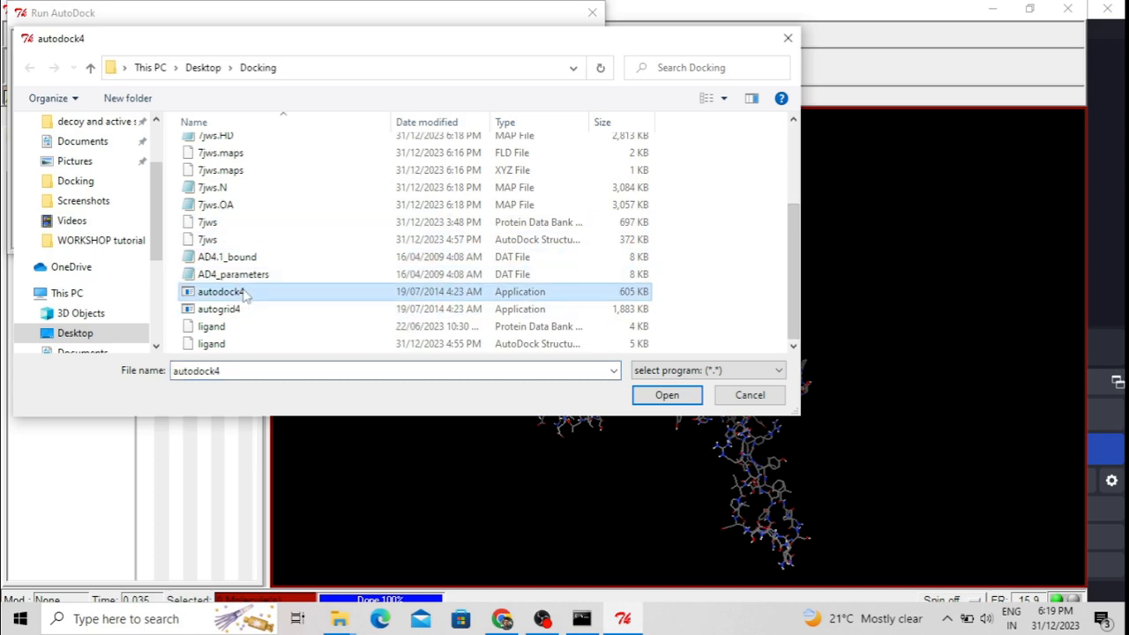
pyautogui.click(666, 395)
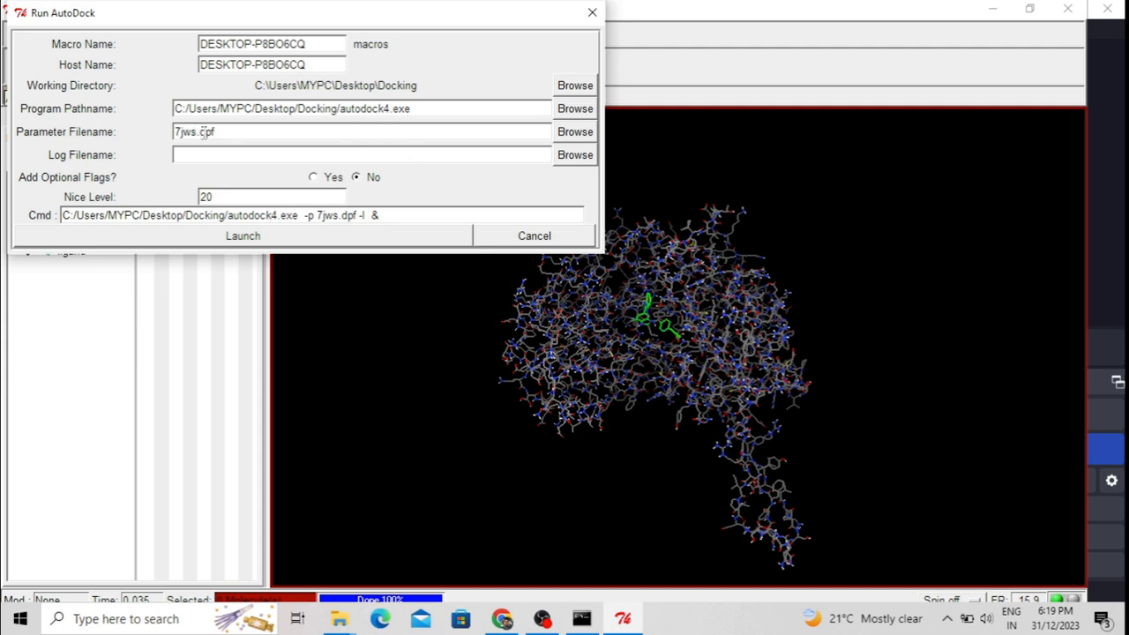
# Step: Set 7jws.dpf as the AutoDock parameter file with 7jws.dlg as the log file and launch the docking
pyautogui.click(574, 132)
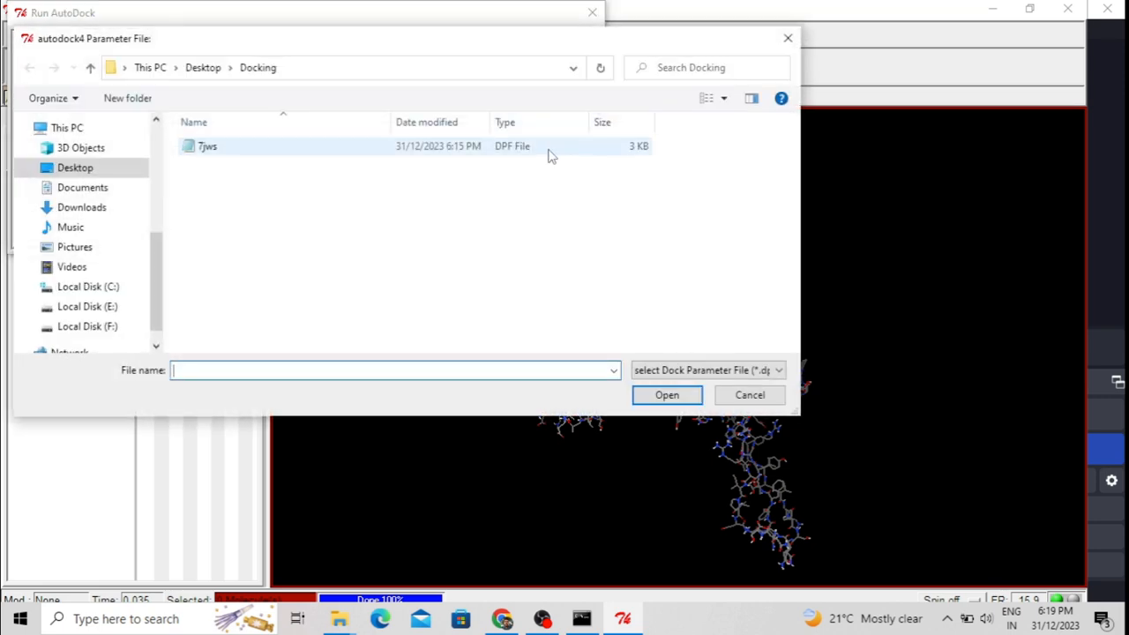
pyautogui.click(461, 155)
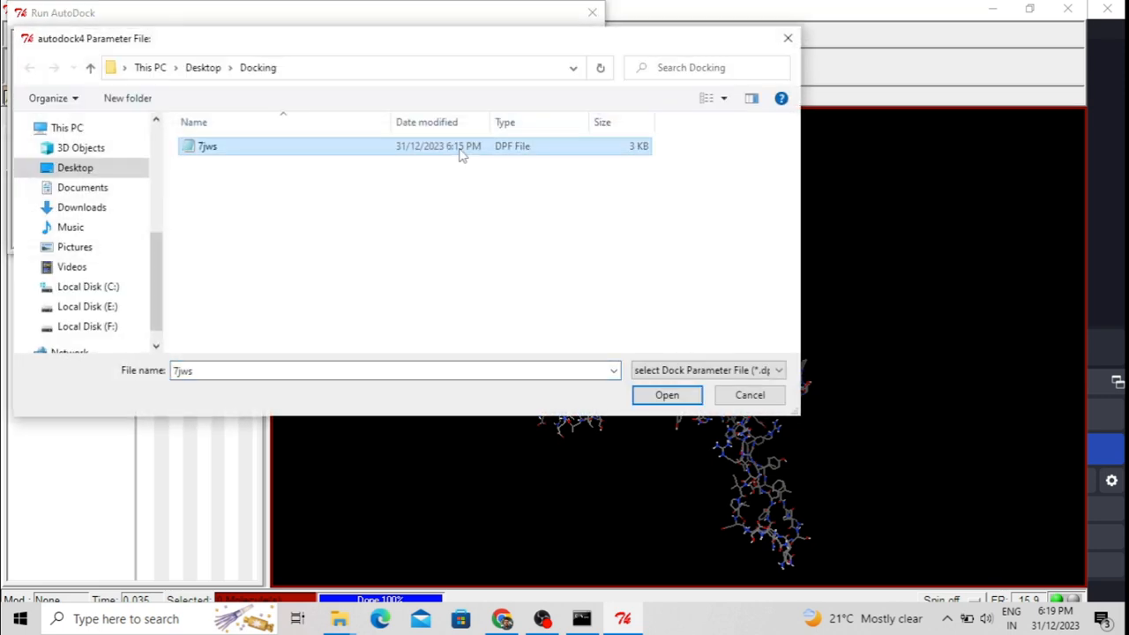
pyautogui.click(667, 395)
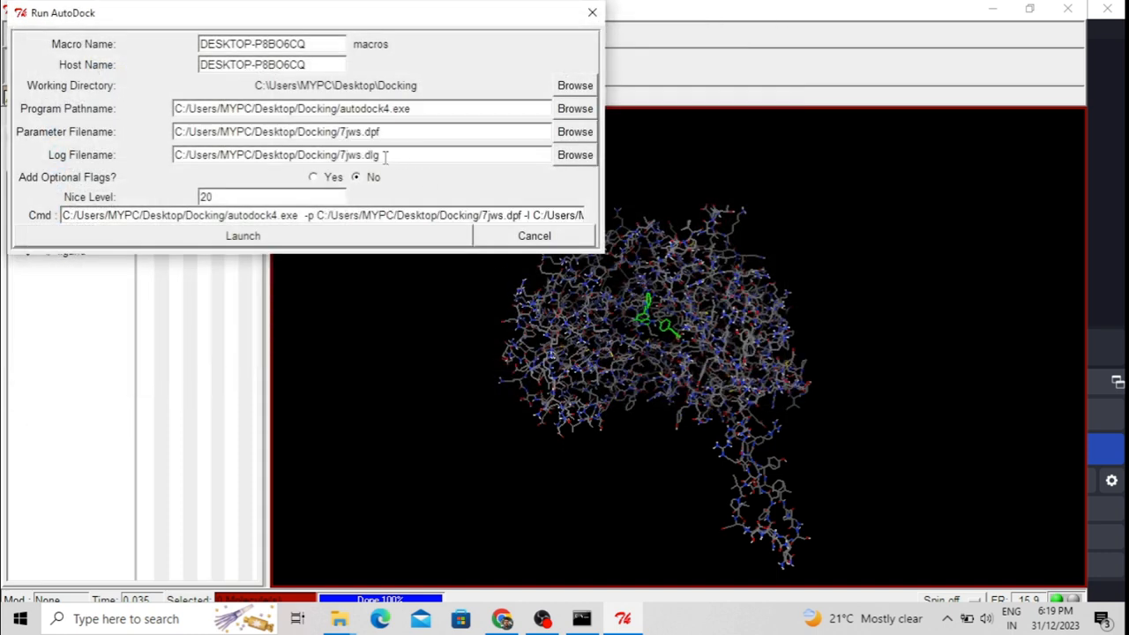
pyautogui.moveTo(386, 157); pyautogui.dragTo(365, 157)
pyautogui.click(414, 155)
pyautogui.click(243, 237)
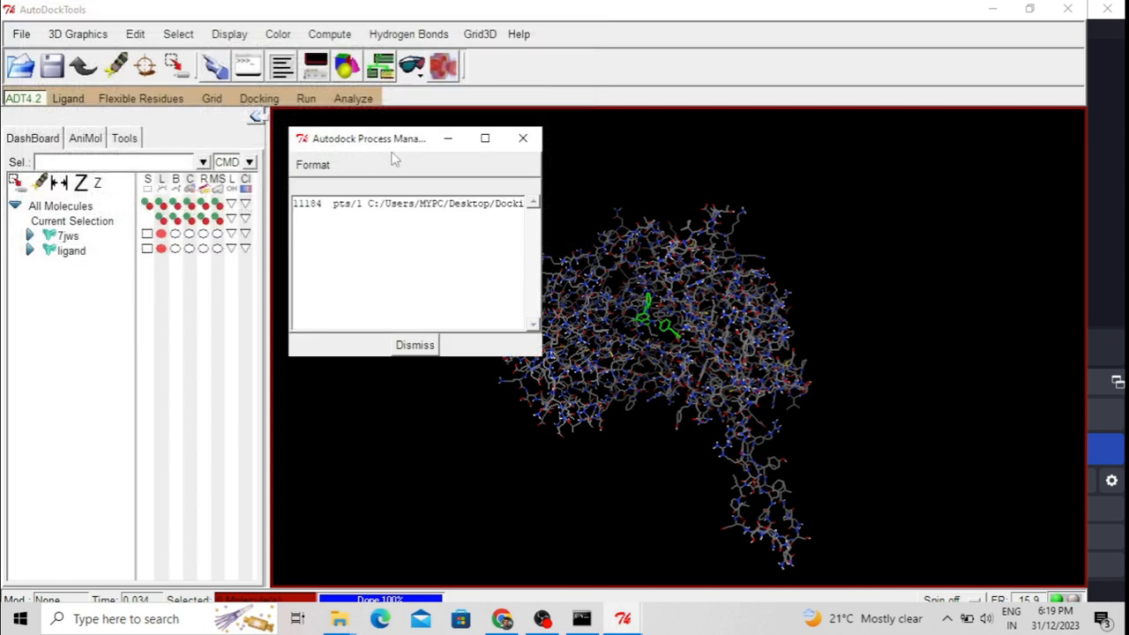
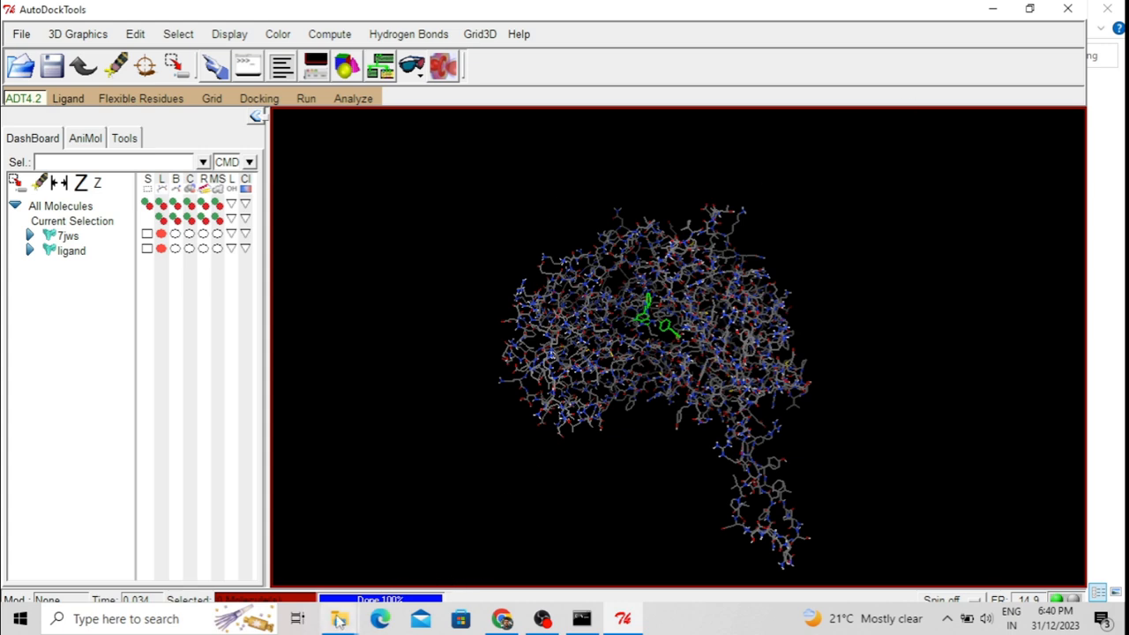
# Step: Switch to the Docking folder in File Explorer and open the 7jws DLG docking log in Notepad
pyautogui.moveTo(340, 620)
pyautogui.click(364, 586)
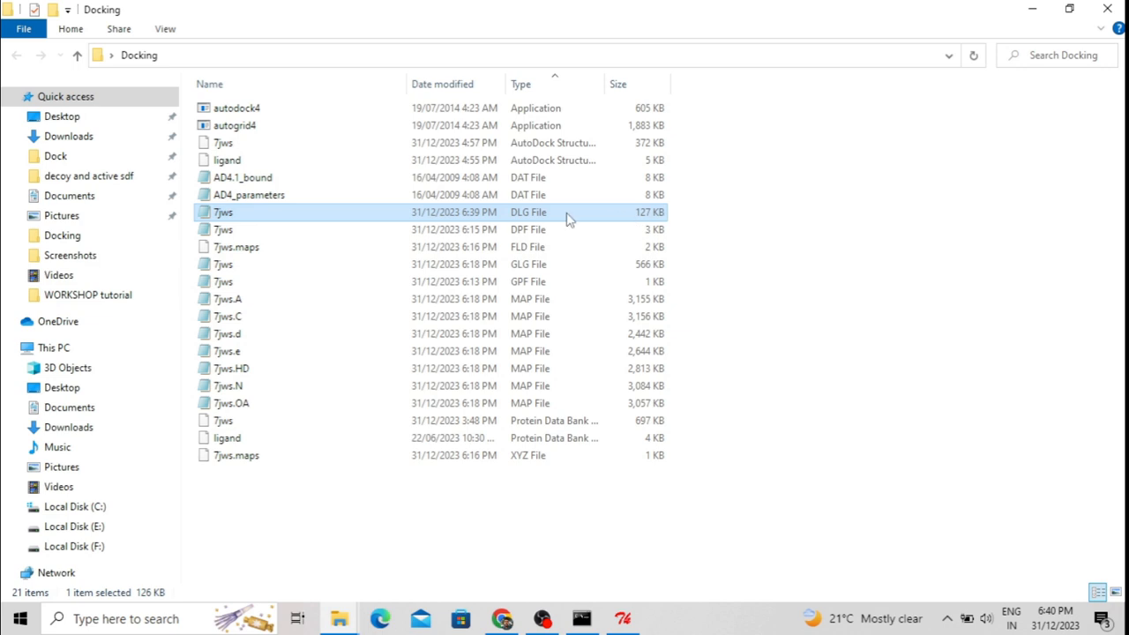
pyautogui.doubleClick(521, 221)
pyautogui.click(577, 272)
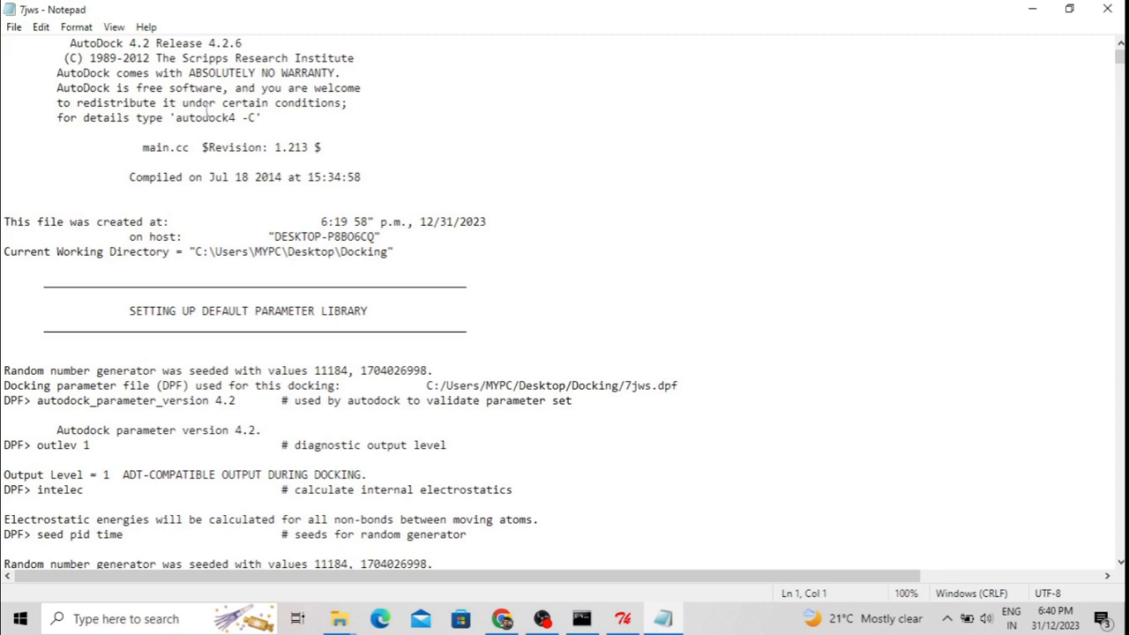
# Step: Find the docked state of run 1 in the log and examine its estimated free energy of binding
pyautogui.scroll(-2, 190, 148)
pyautogui.scroll(-14, 190, 148)
pyautogui.scroll(-20, 377, 244)
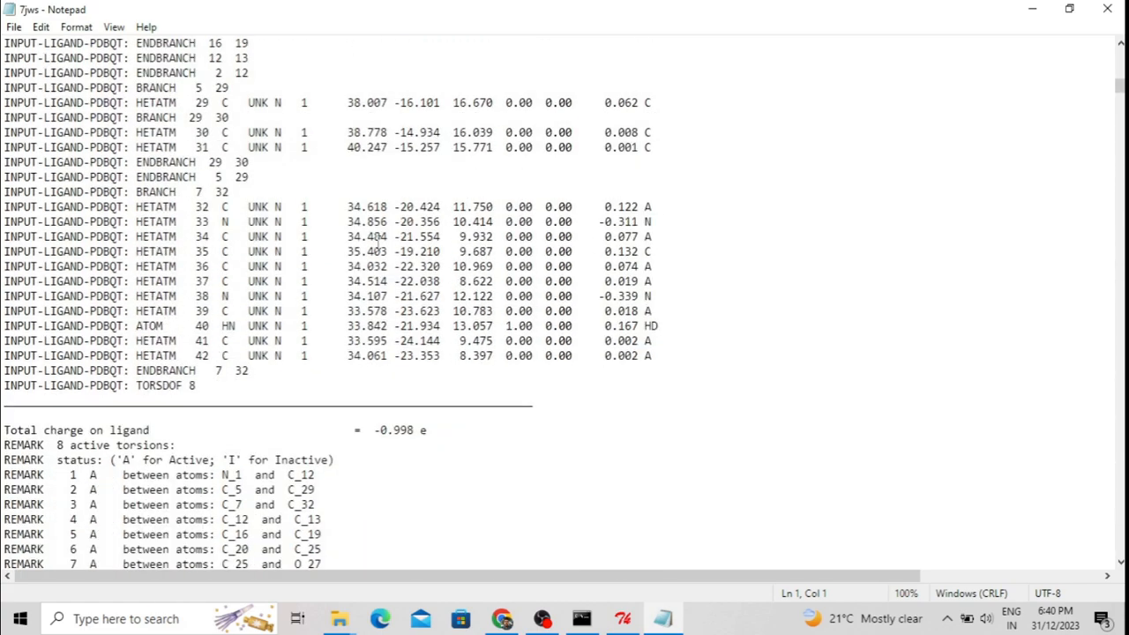
pyautogui.scroll(-20, 377, 245)
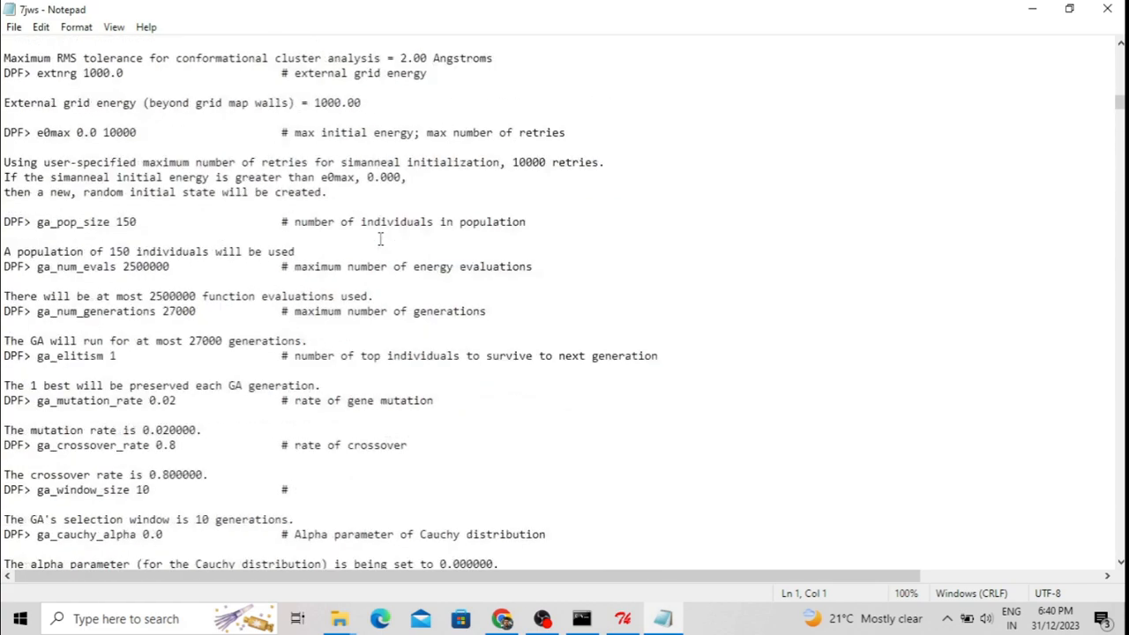
pyautogui.scroll(-20, 380, 238)
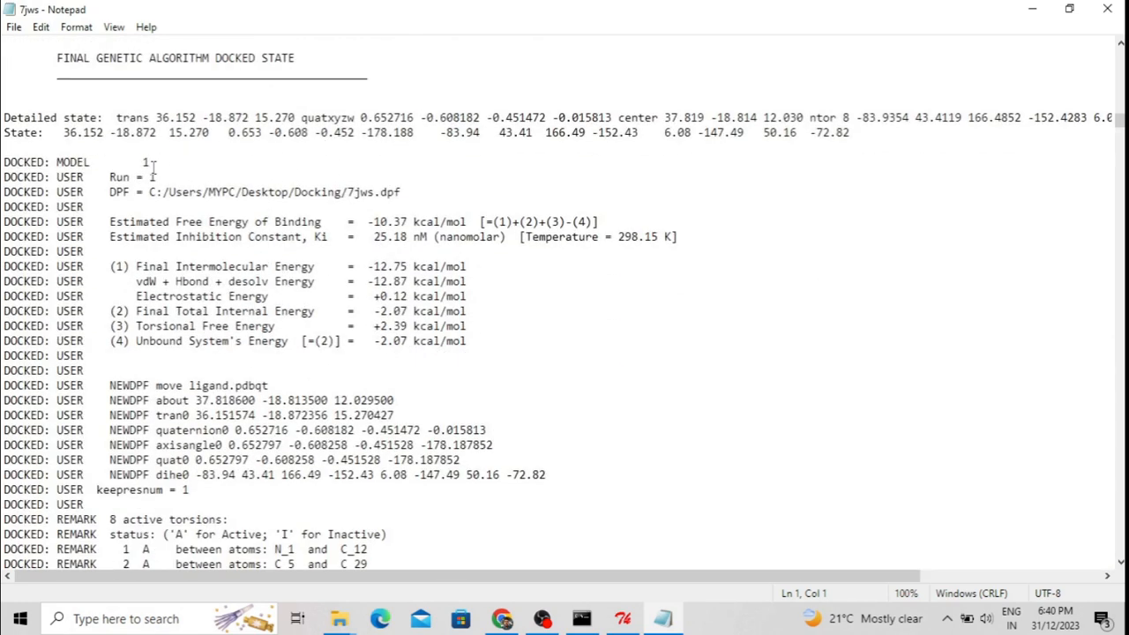
pyautogui.scroll(-1, 290, 148)
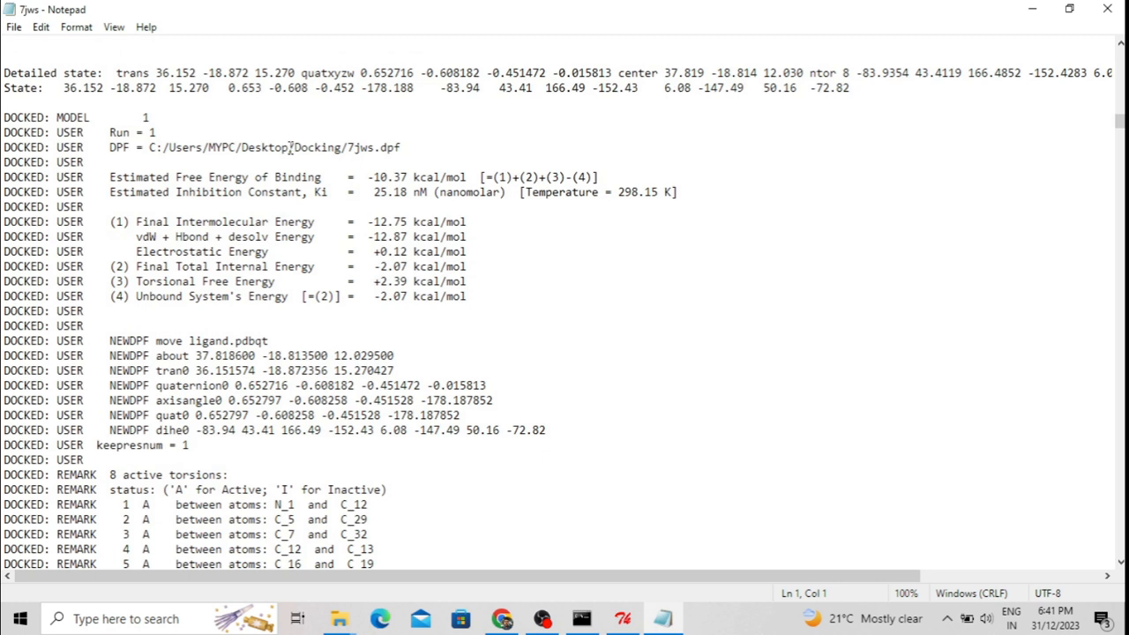
pyautogui.moveTo(369, 177); pyautogui.dragTo(469, 179)
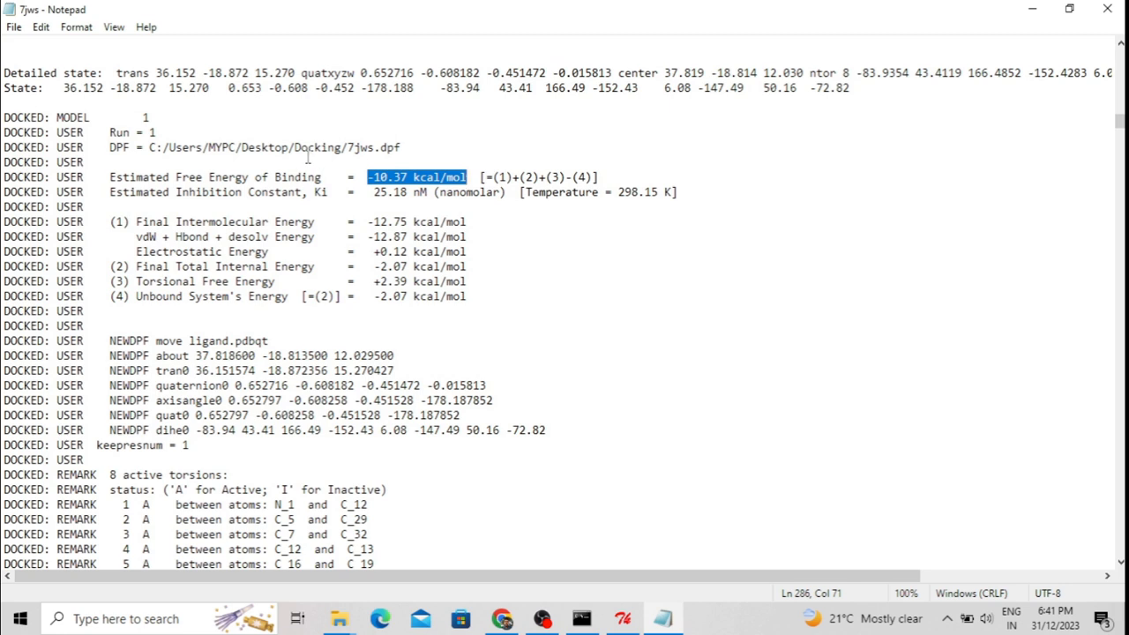
pyautogui.click(425, 149)
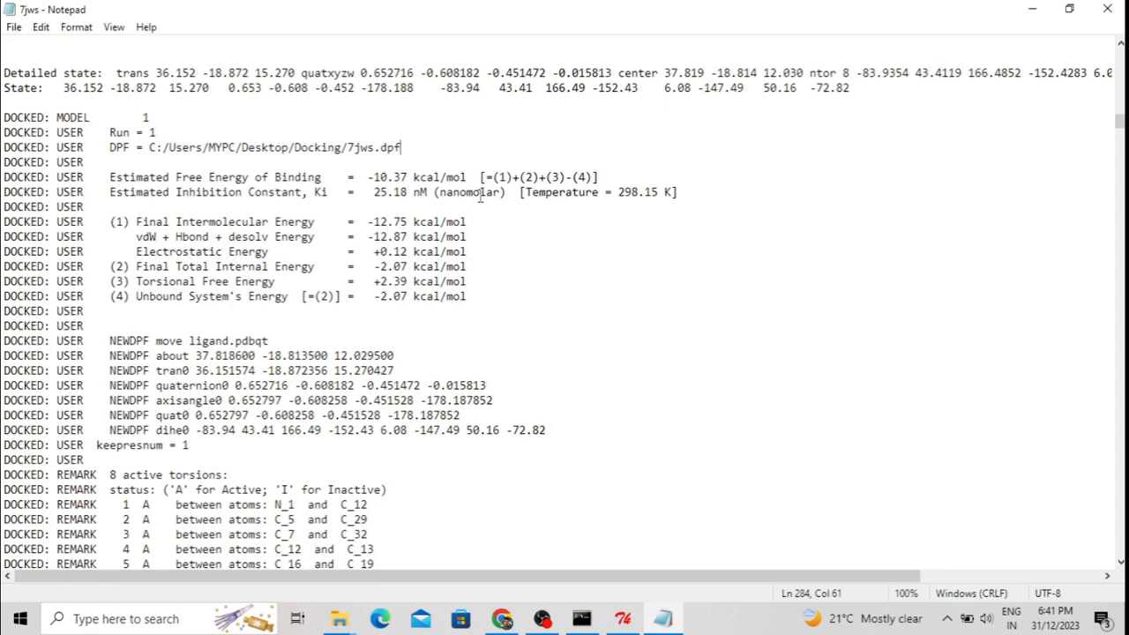
pyautogui.moveTo(474, 177); pyautogui.dragTo(368, 177)
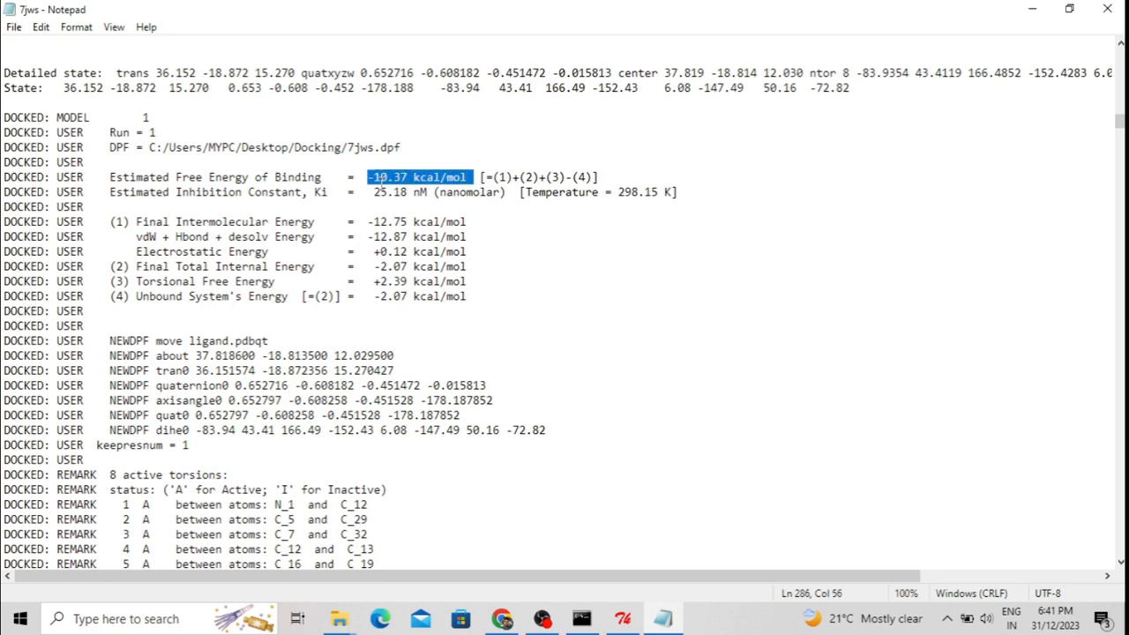
pyautogui.click(710, 203)
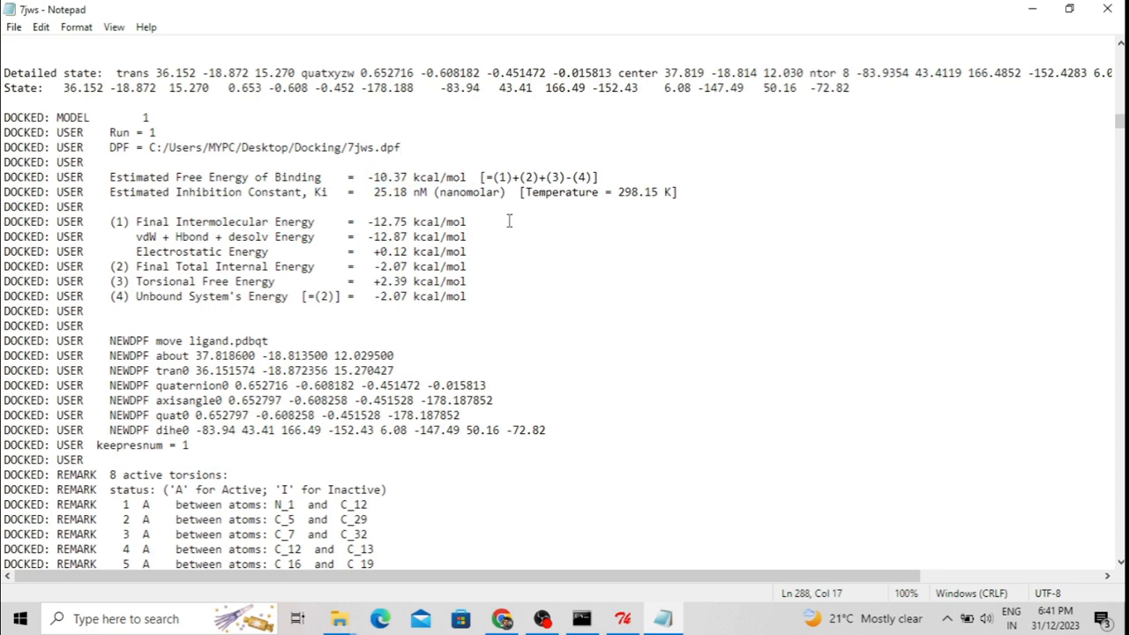
# Step: Examine the docked atom coordinates and energy columns listed for run 1
pyautogui.scroll(-13, 509, 225)
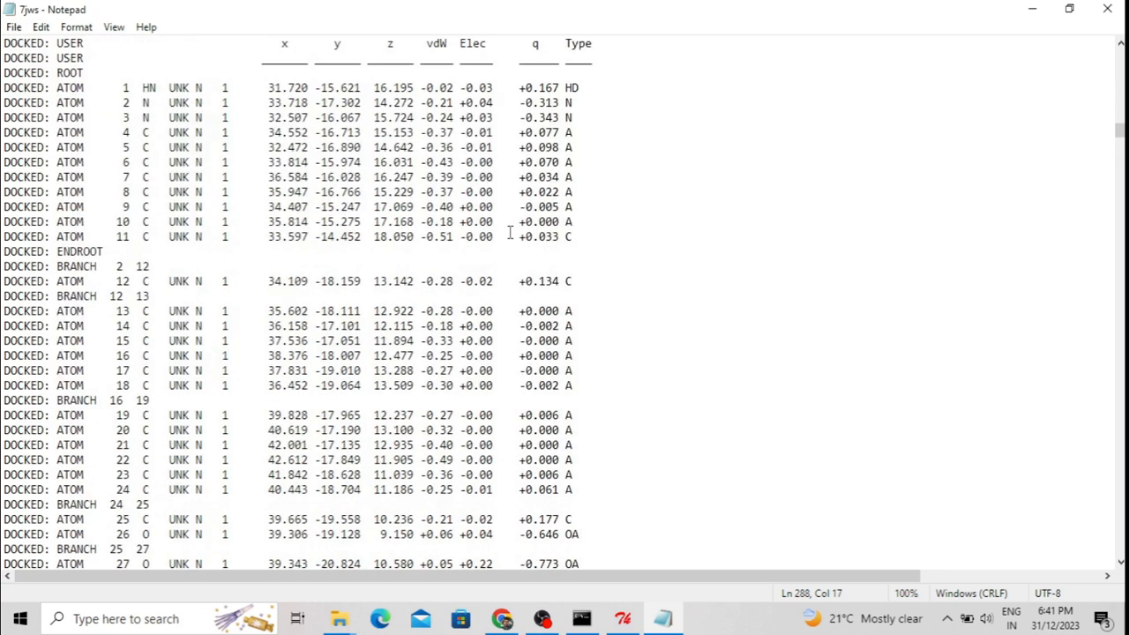
pyautogui.scroll(-3, 509, 232)
pyautogui.scroll(15, 505, 229)
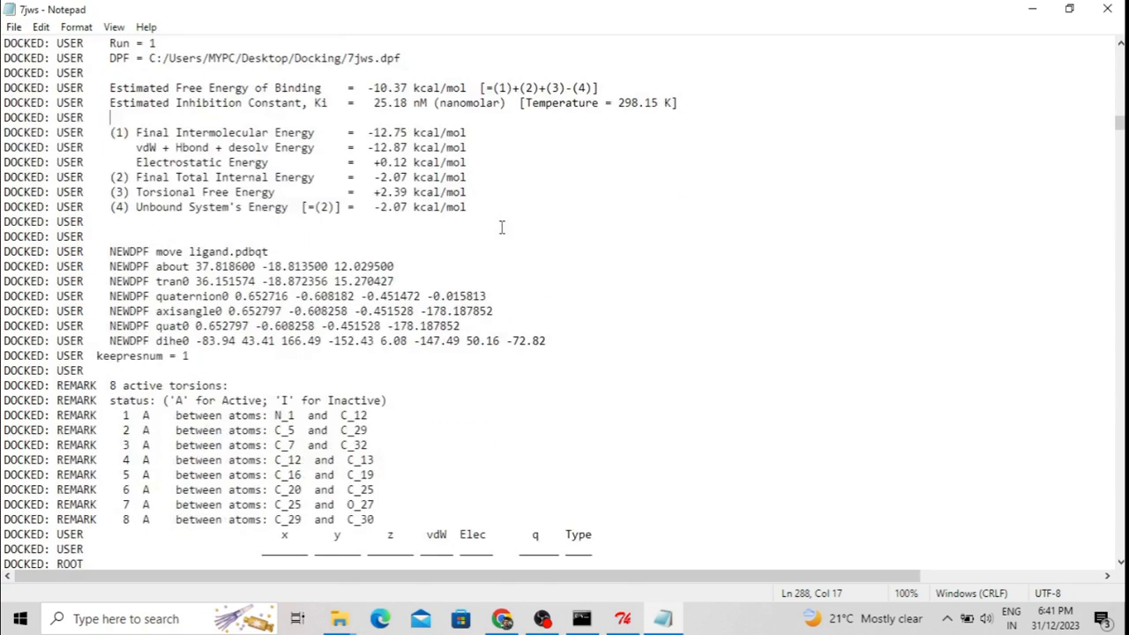
pyautogui.scroll(-11, 502, 229)
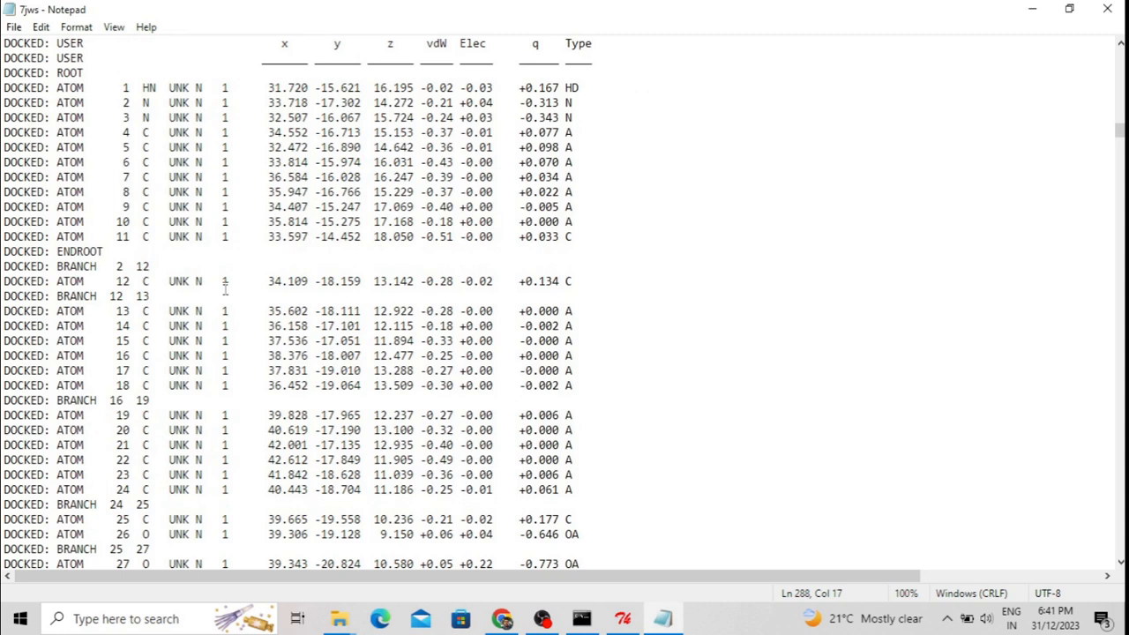
pyautogui.scroll(-2, 282, 249)
pyautogui.scroll(4, 458, 276)
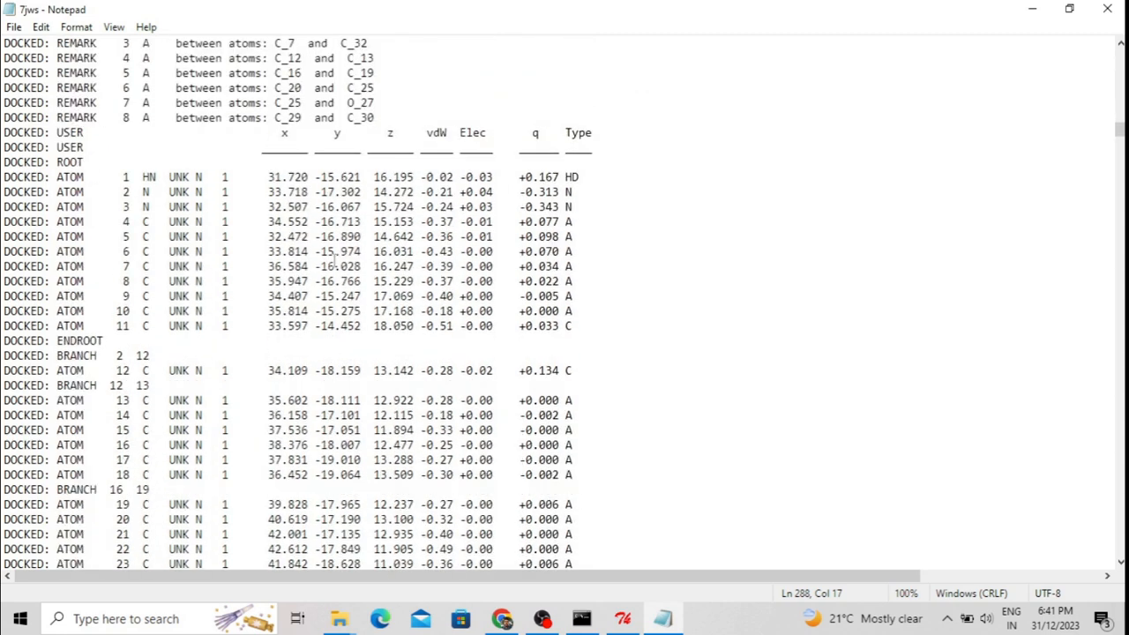
pyautogui.scroll(-5, 458, 276)
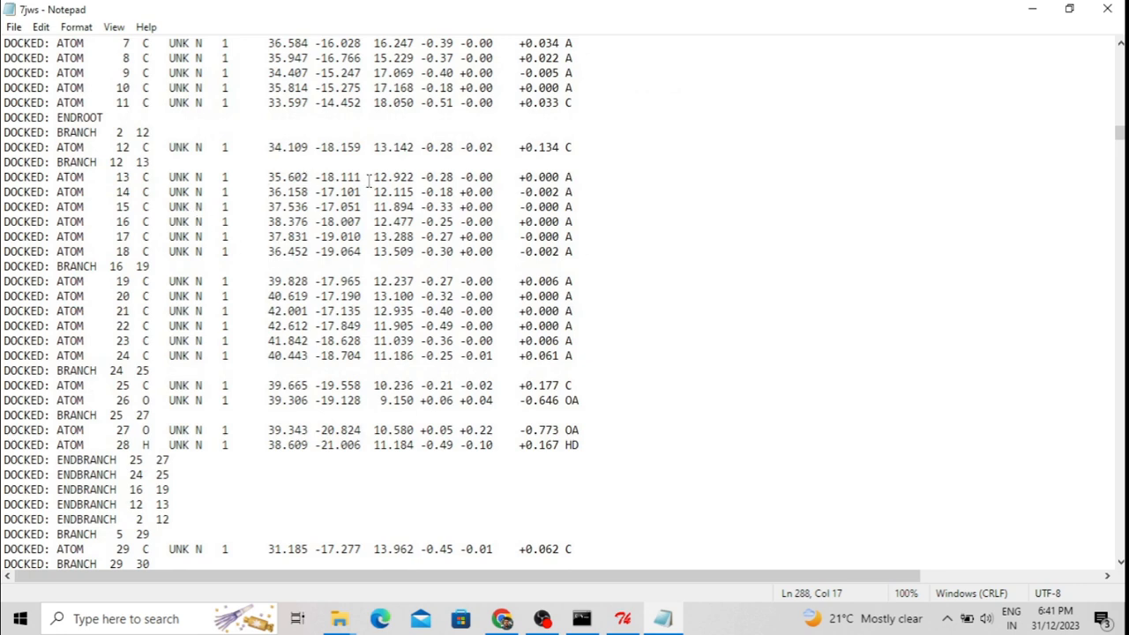
pyautogui.scroll(4, 432, 194)
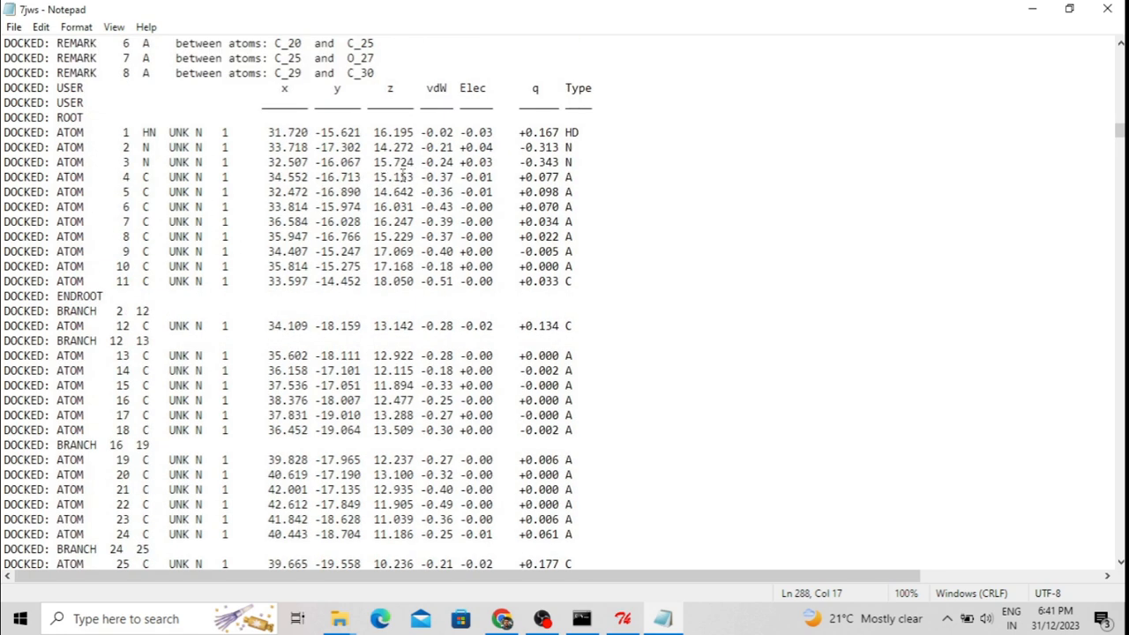
# Step: Find the docked state of run 2 in the log and examine its estimated free energy of binding
pyautogui.scroll(-20, 326, 194)
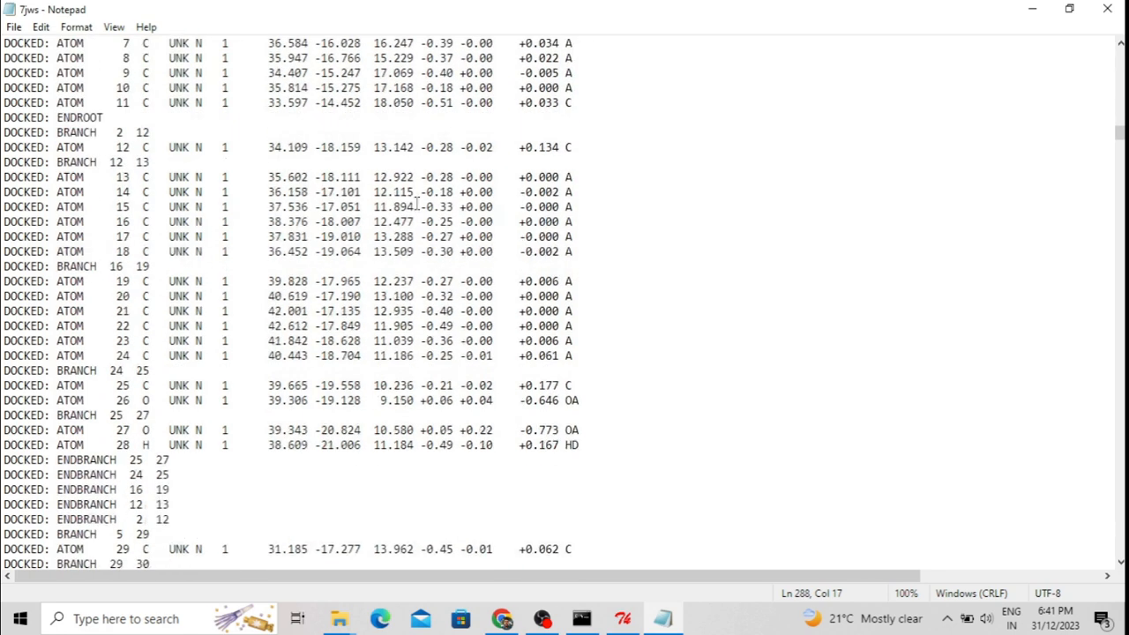
pyautogui.scroll(-7, 417, 205)
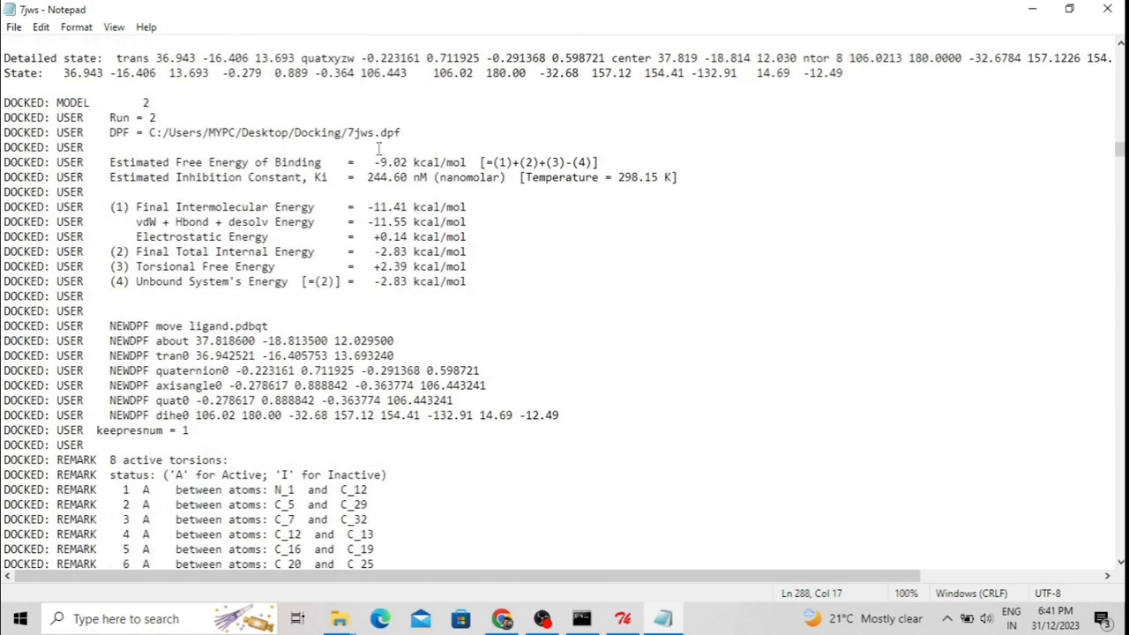
pyautogui.moveTo(374, 163); pyautogui.dragTo(415, 163)
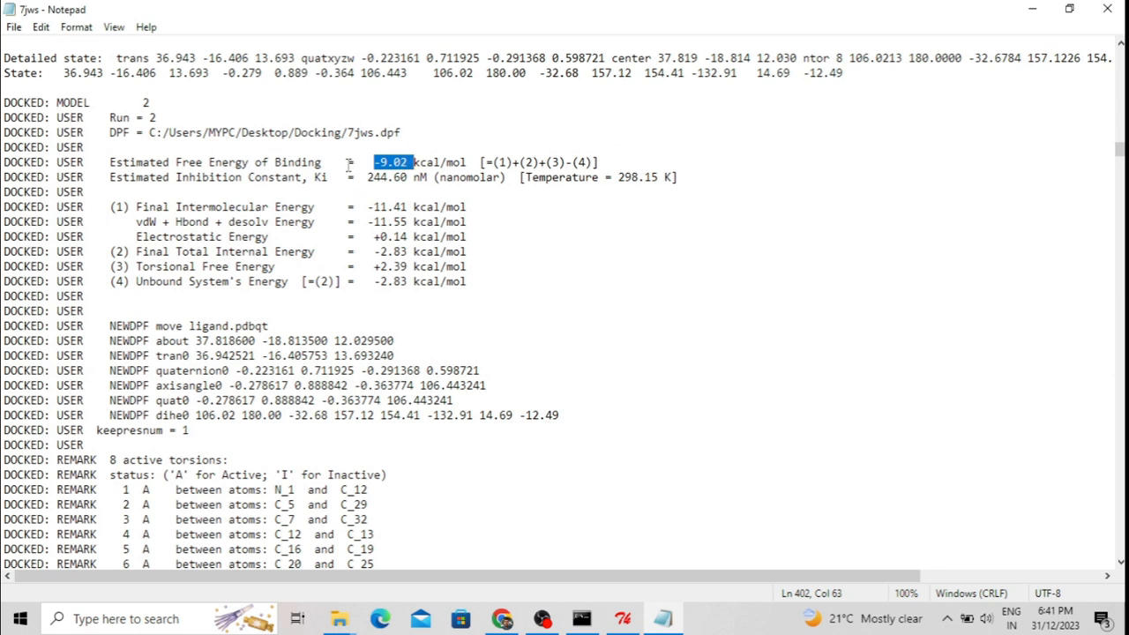
pyautogui.click(455, 147)
pyautogui.click(435, 137)
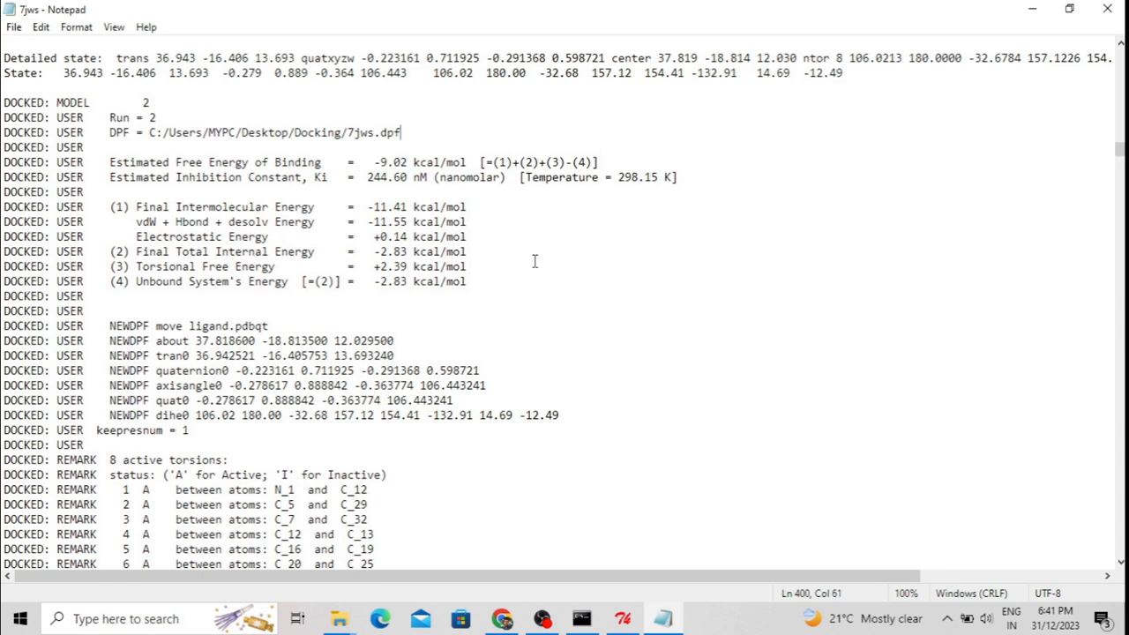
# Step: Find the docked state of run 3 and examine its binding energy and inhibition constant
pyautogui.scroll(-15, 533, 260)
pyautogui.scroll(-20, 534, 265)
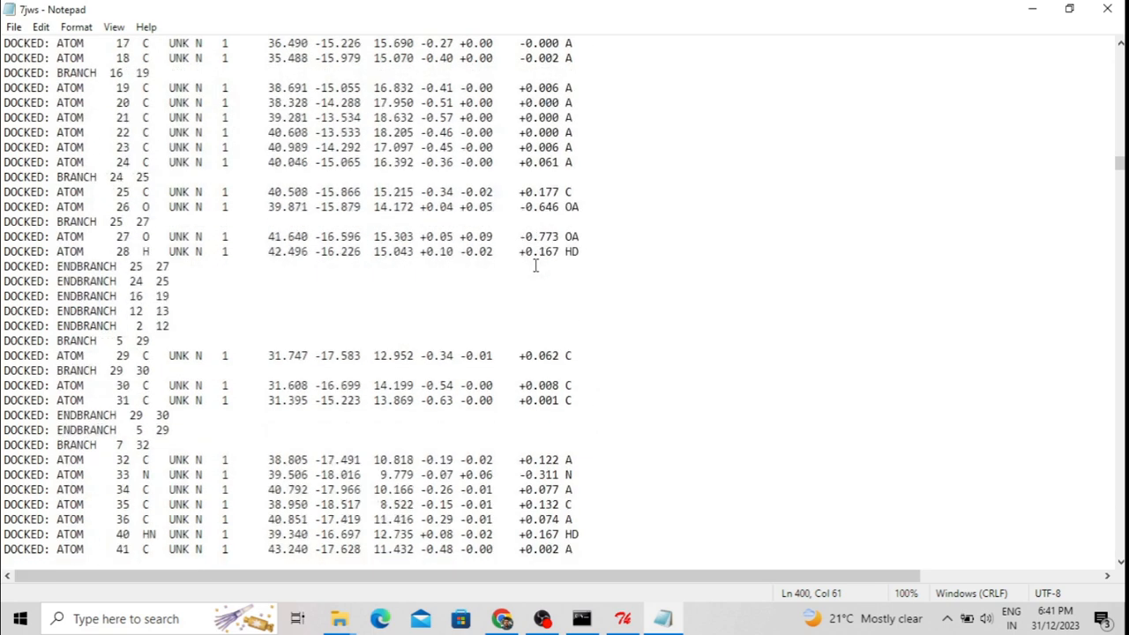
pyautogui.scroll(-2, 535, 266)
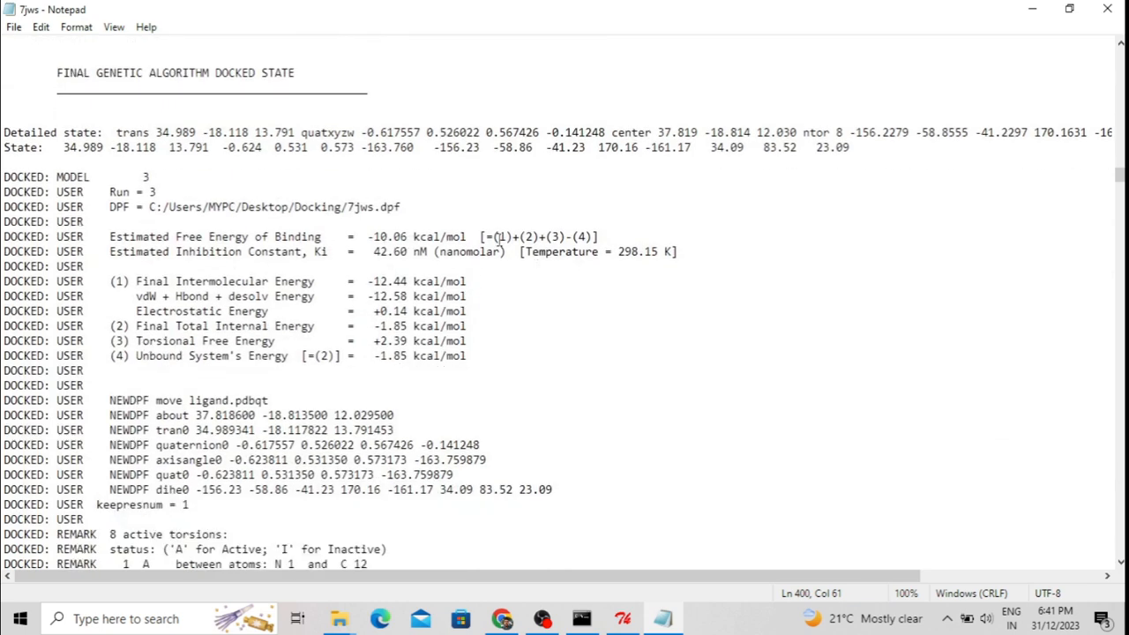
pyautogui.scroll(-8, 501, 242)
pyautogui.scroll(-4, 501, 242)
pyautogui.scroll(10, 502, 245)
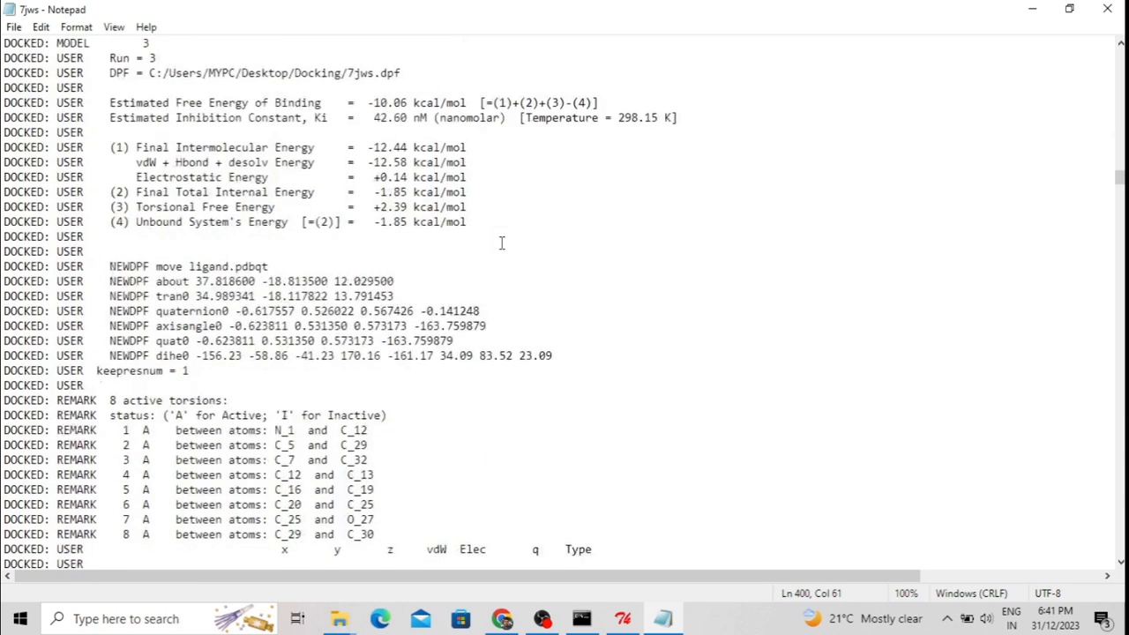
pyautogui.scroll(-20, 547, 242)
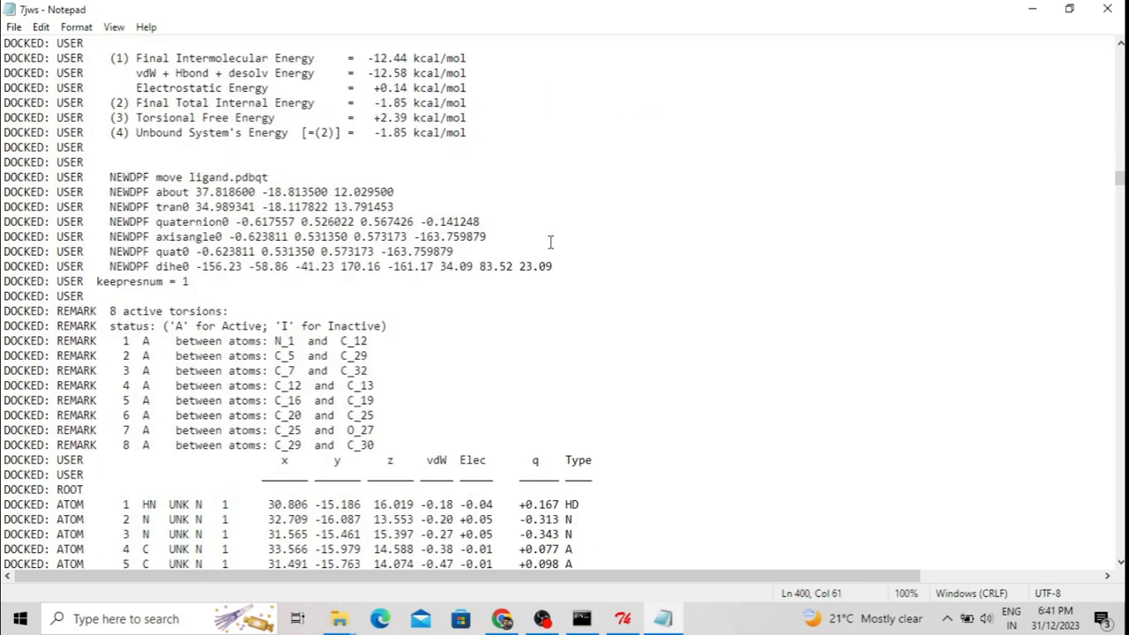
# Step: Continue through the docked states of runs 4 and 5 and examine the energy breakdown of run 5
pyautogui.scroll(-18, 550, 242)
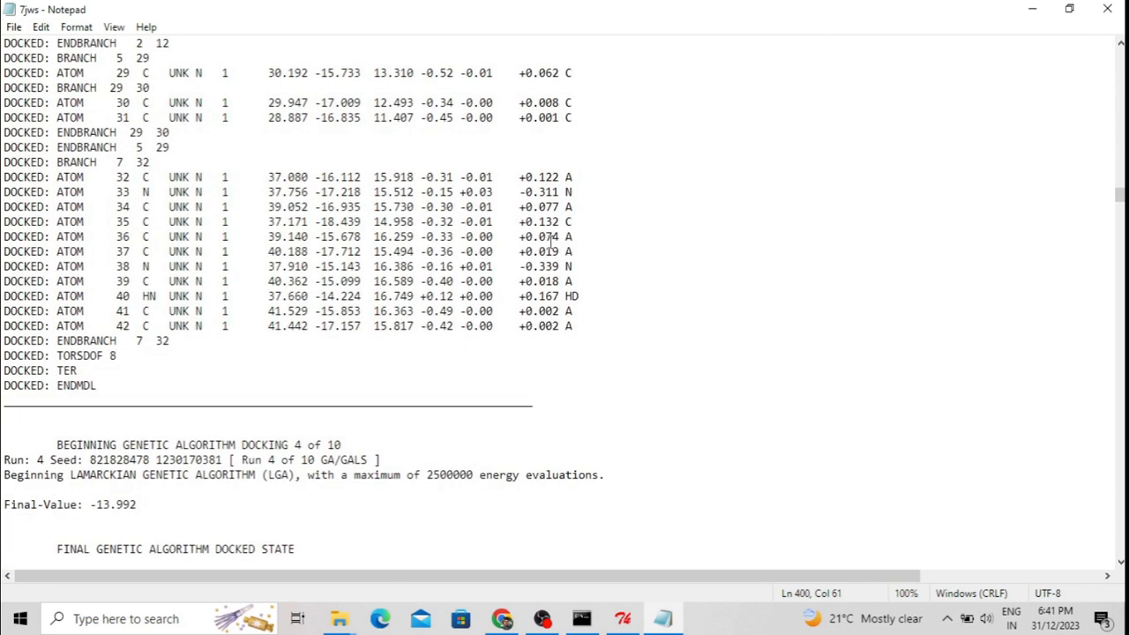
pyautogui.scroll(-18, 549, 243)
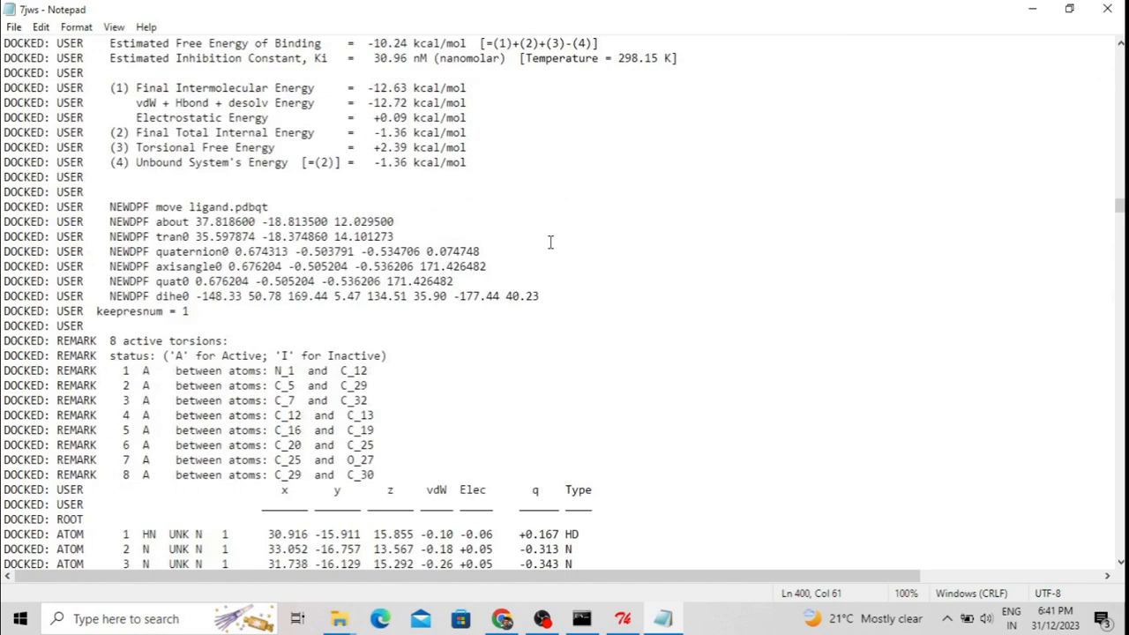
pyautogui.scroll(-13, 549, 242)
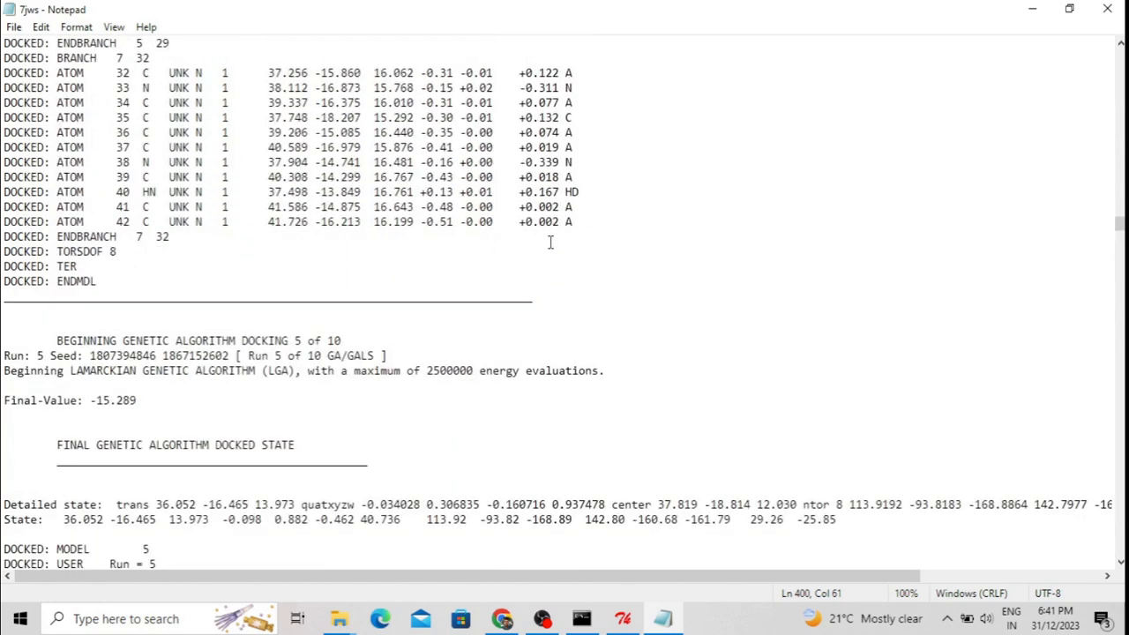
pyautogui.scroll(-7, 549, 243)
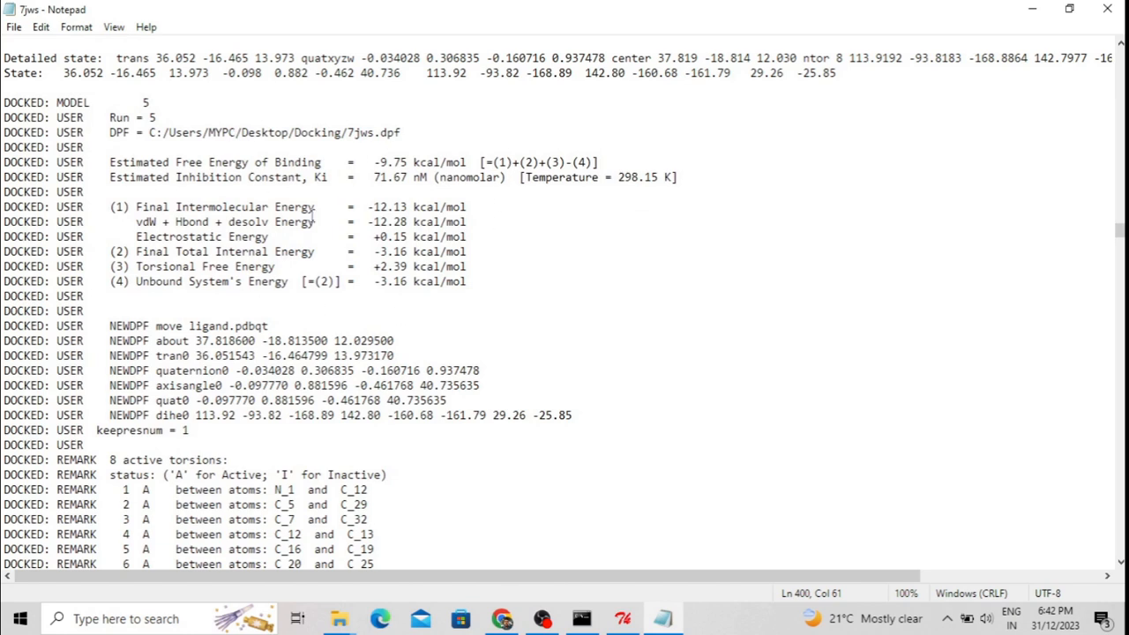
pyautogui.scroll(-1, 278, 196)
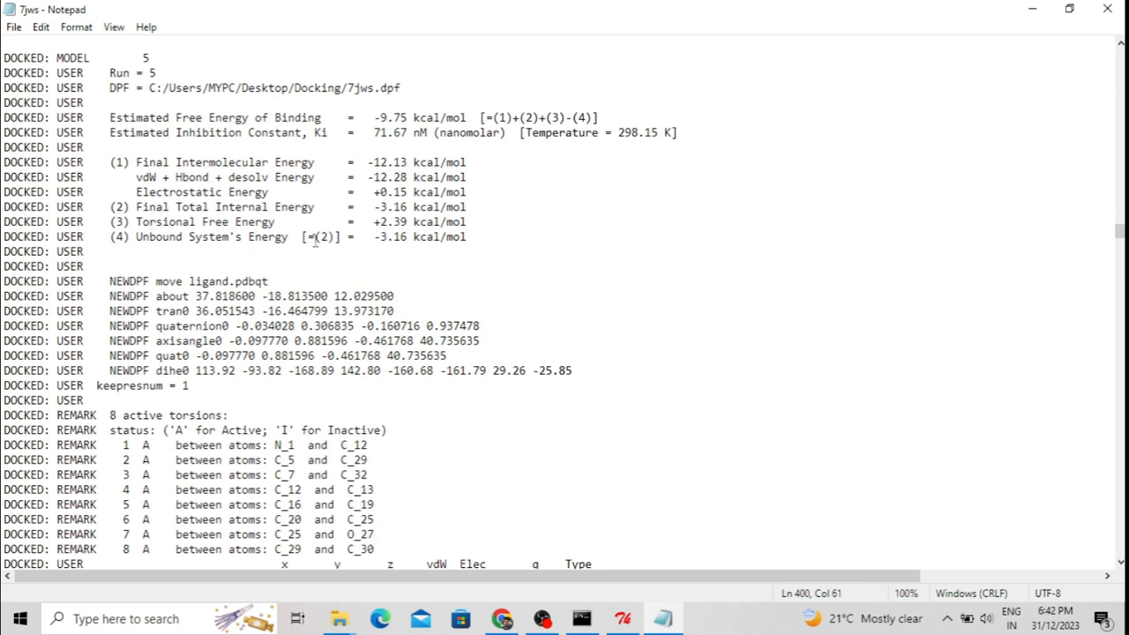
pyautogui.scroll(-1, 348, 205)
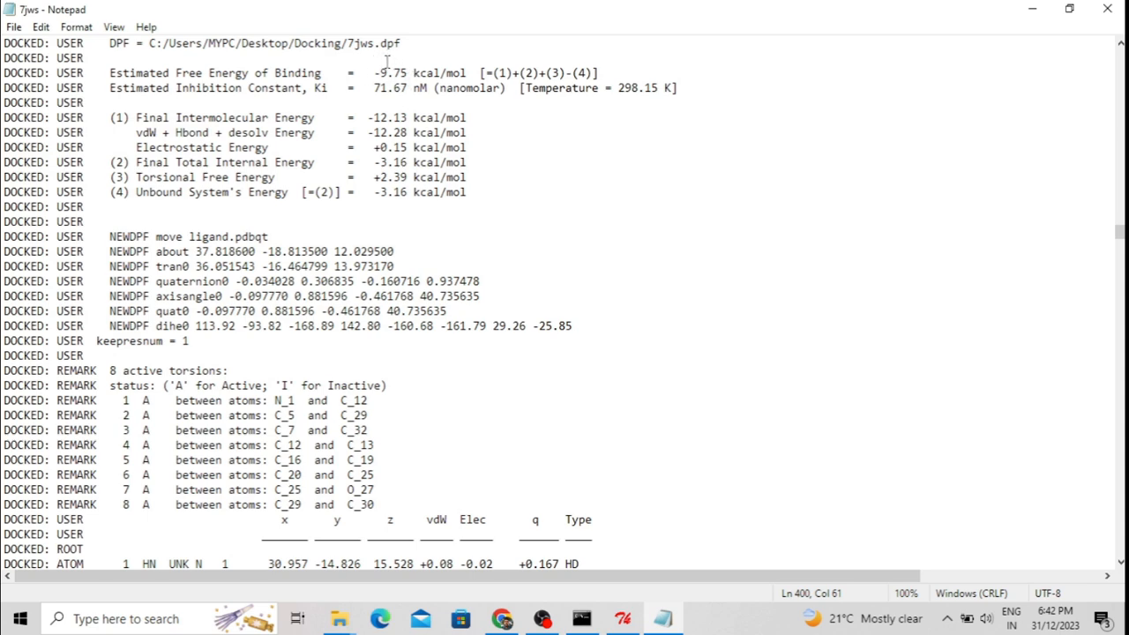
# Step: Find the docked state of run 6 and highlight its estimated free energy of binding
pyautogui.scroll(-20, 420, 192)
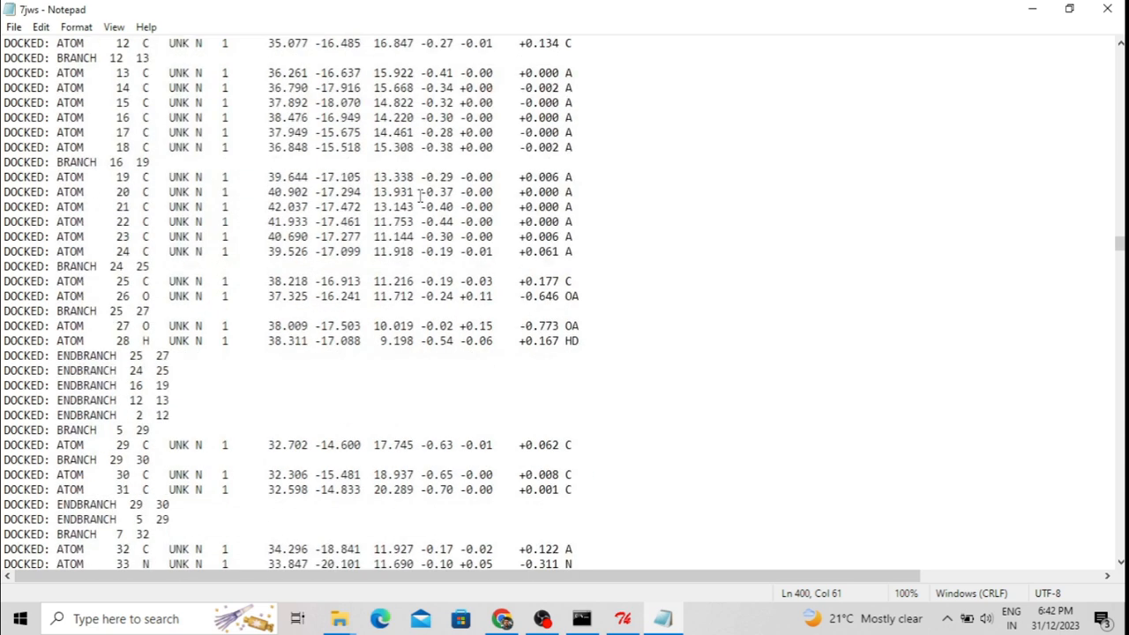
pyautogui.scroll(-3, 420, 196)
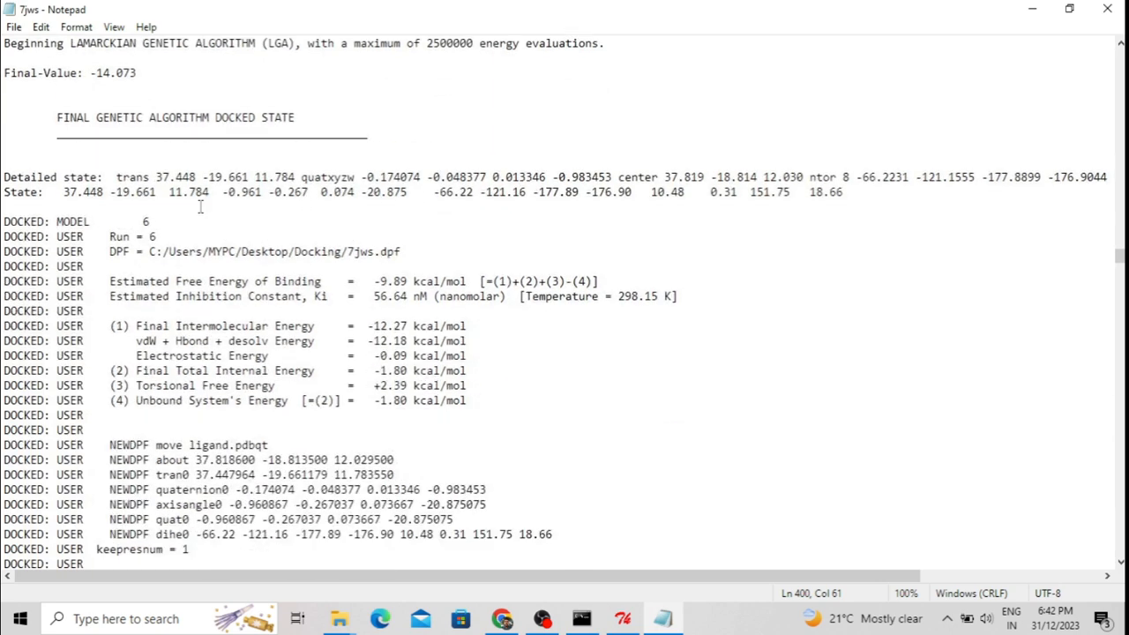
pyautogui.scroll(-2, 468, 216)
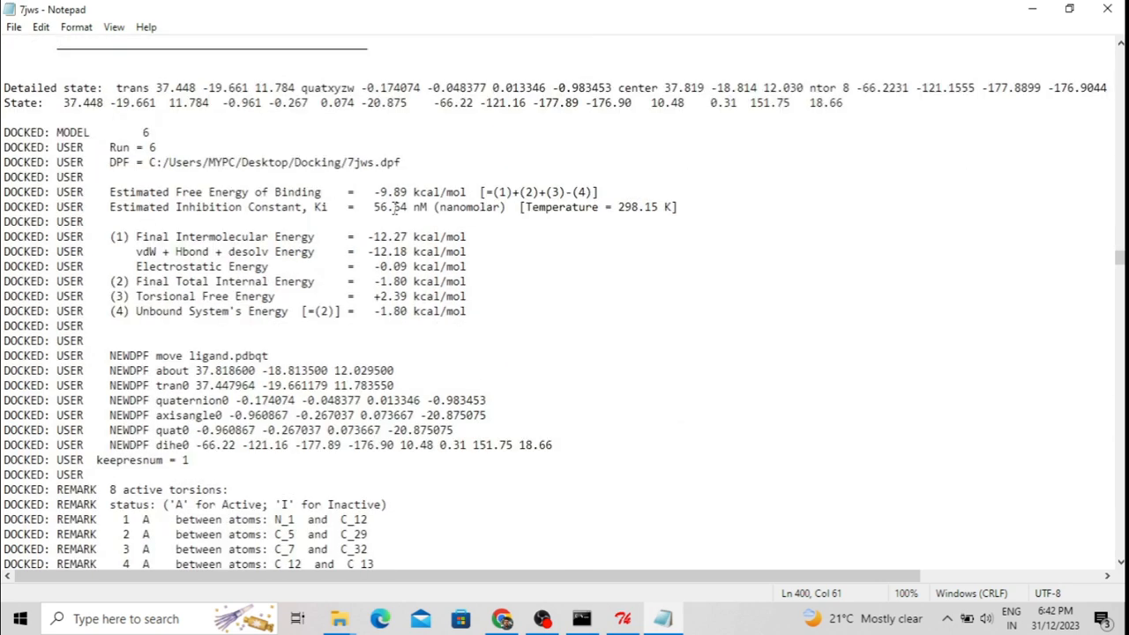
pyautogui.moveTo(373, 191); pyautogui.dragTo(408, 192)
# Step: Look through the docked states of runs 7 to 10 as far as the cluster analysis of conformations
pyautogui.scroll(-20, 454, 246)
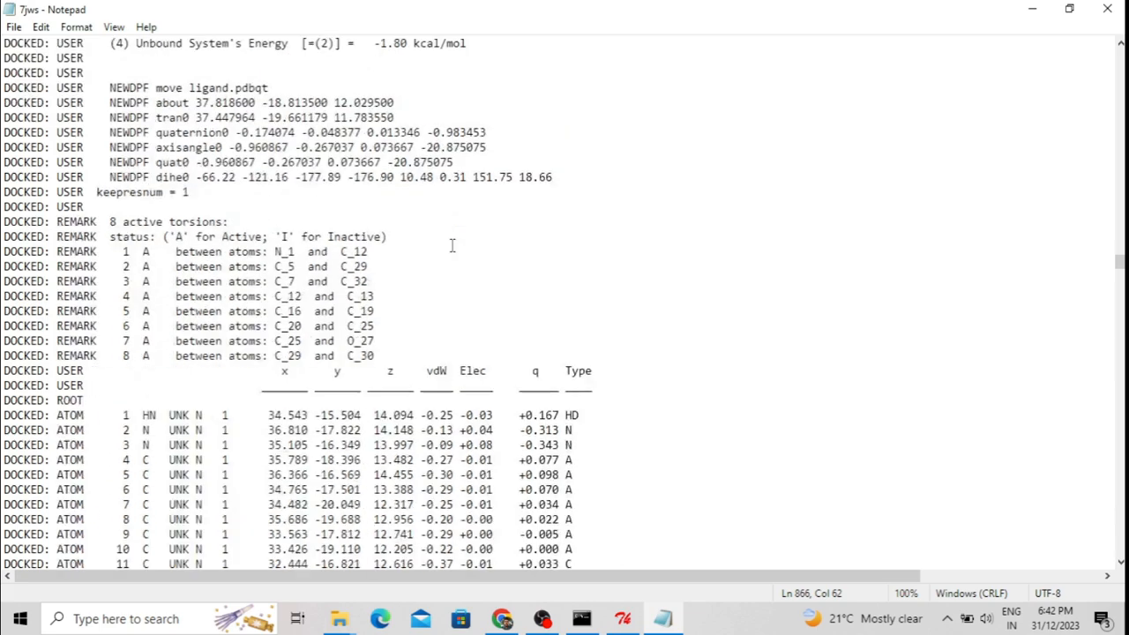
pyautogui.scroll(-20, 454, 245)
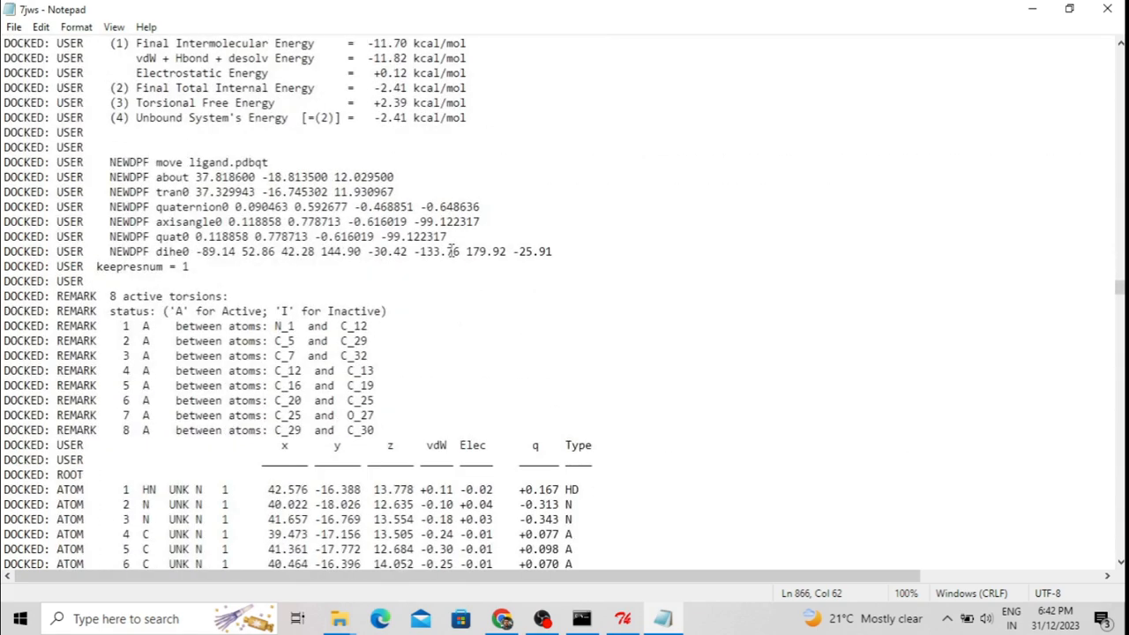
pyautogui.scroll(-20, 450, 250)
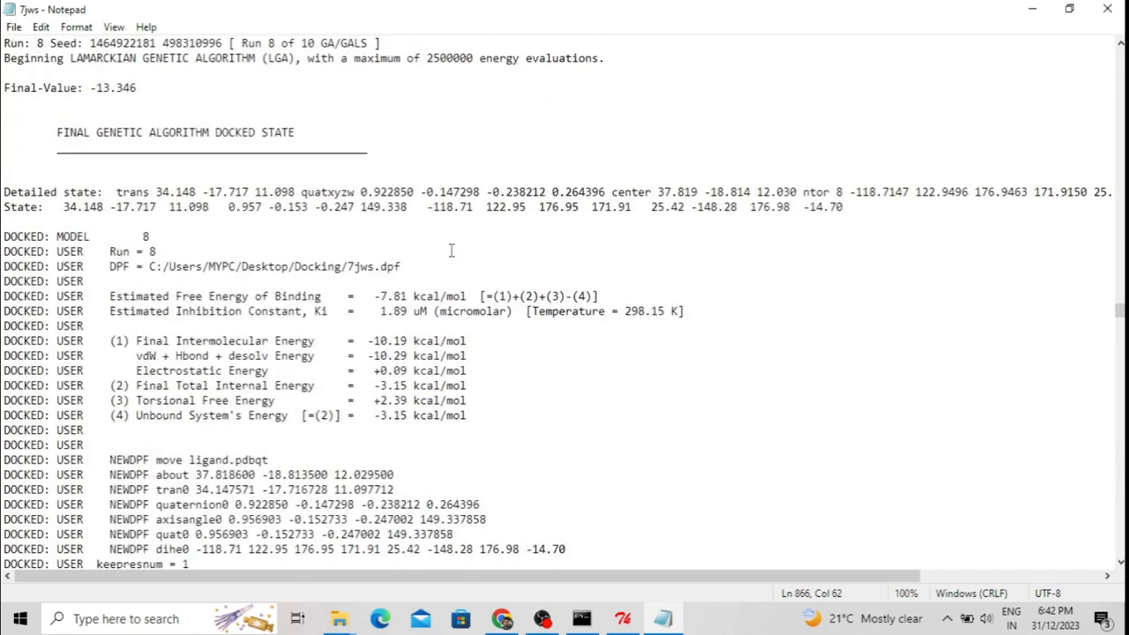
pyautogui.scroll(-20, 451, 251)
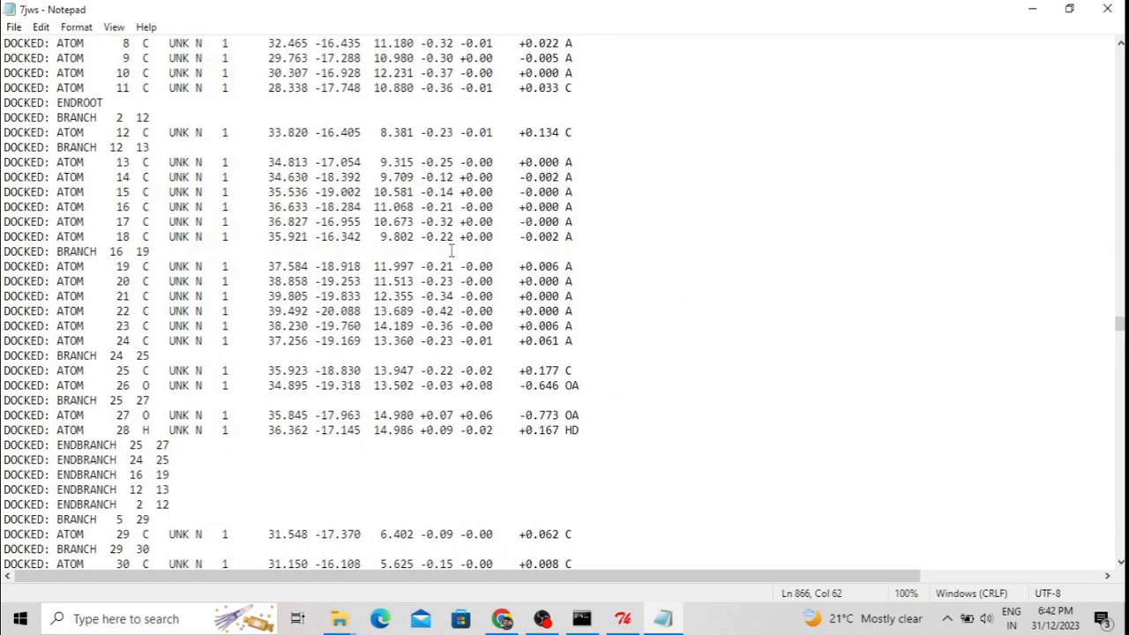
pyautogui.scroll(-20, 450, 251)
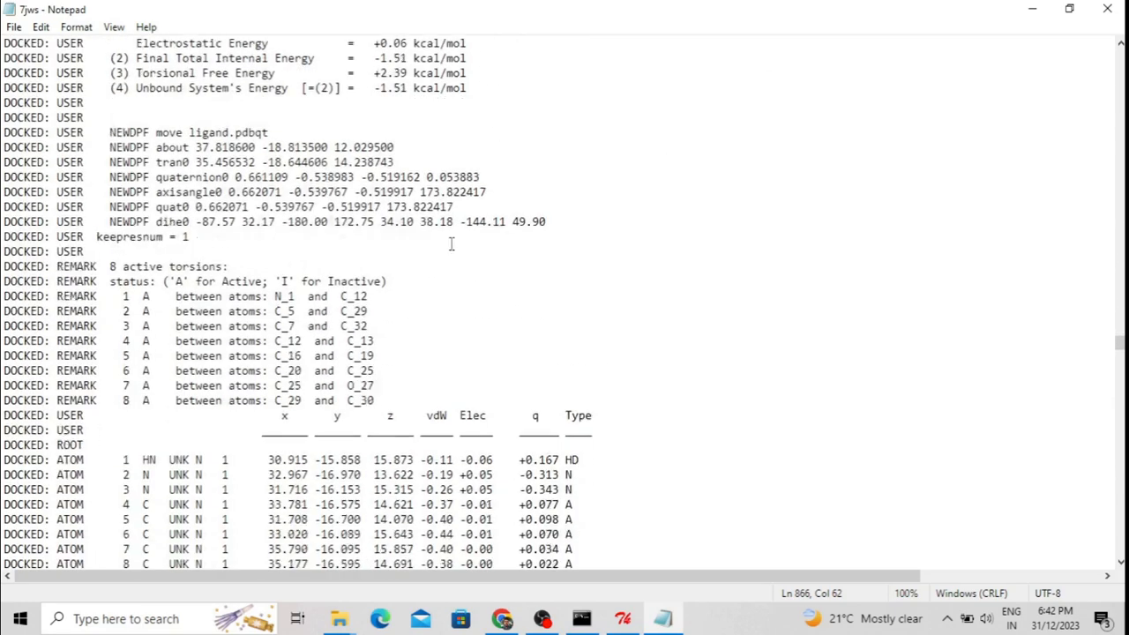
pyautogui.scroll(-20, 451, 243)
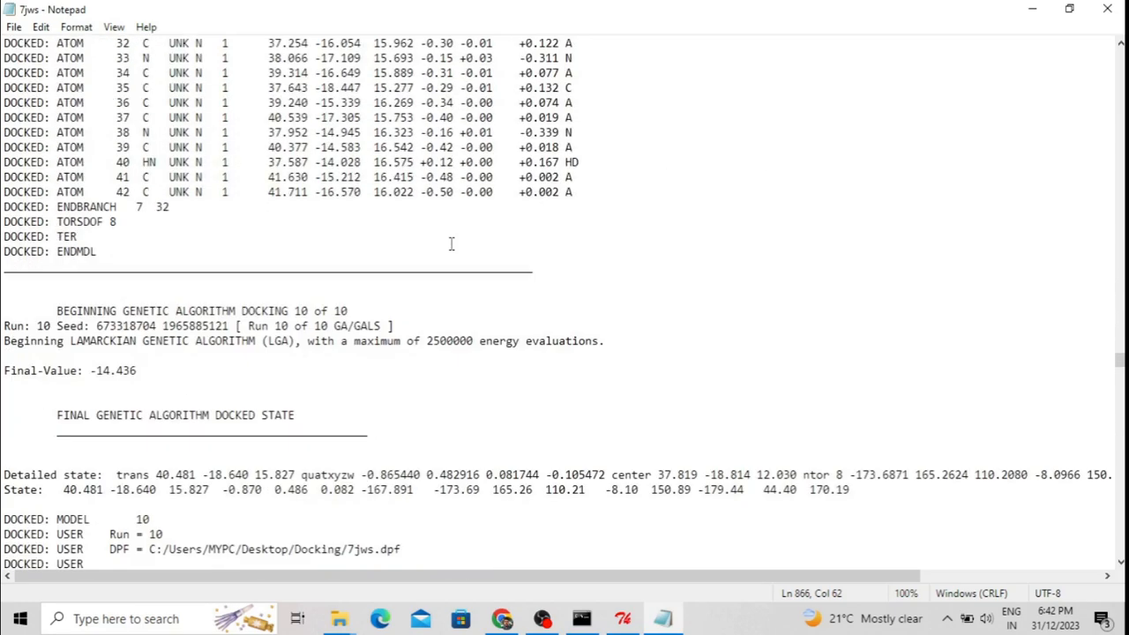
pyautogui.scroll(-20, 451, 243)
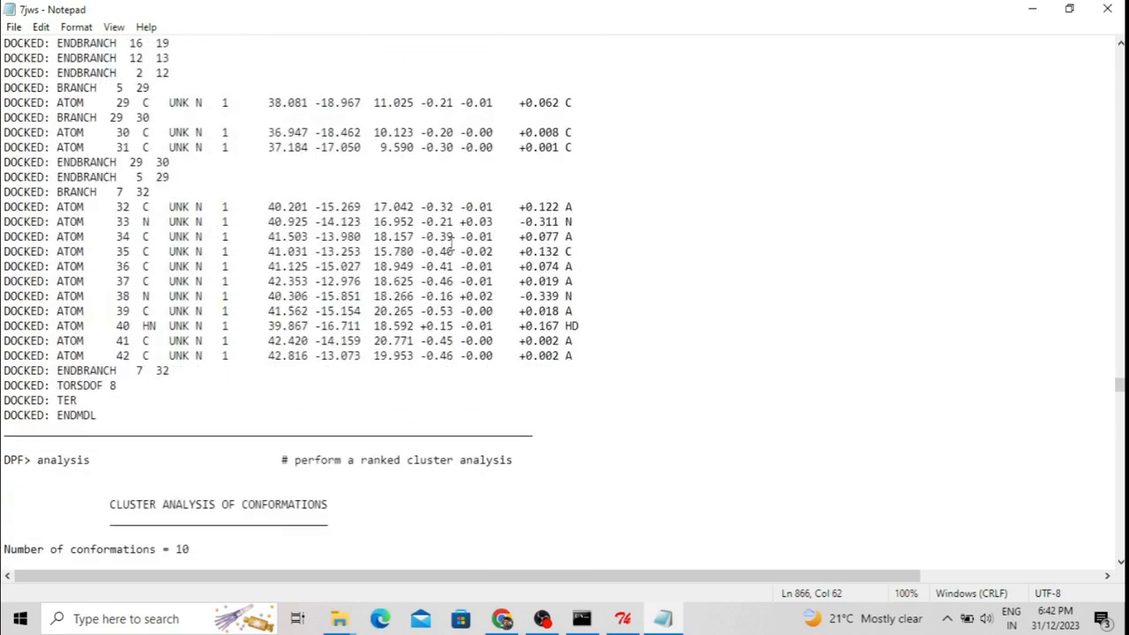
# Step: Examine the clustering histogram and the RMSD table that rank the ten docking runs
pyautogui.scroll(-4, 451, 243)
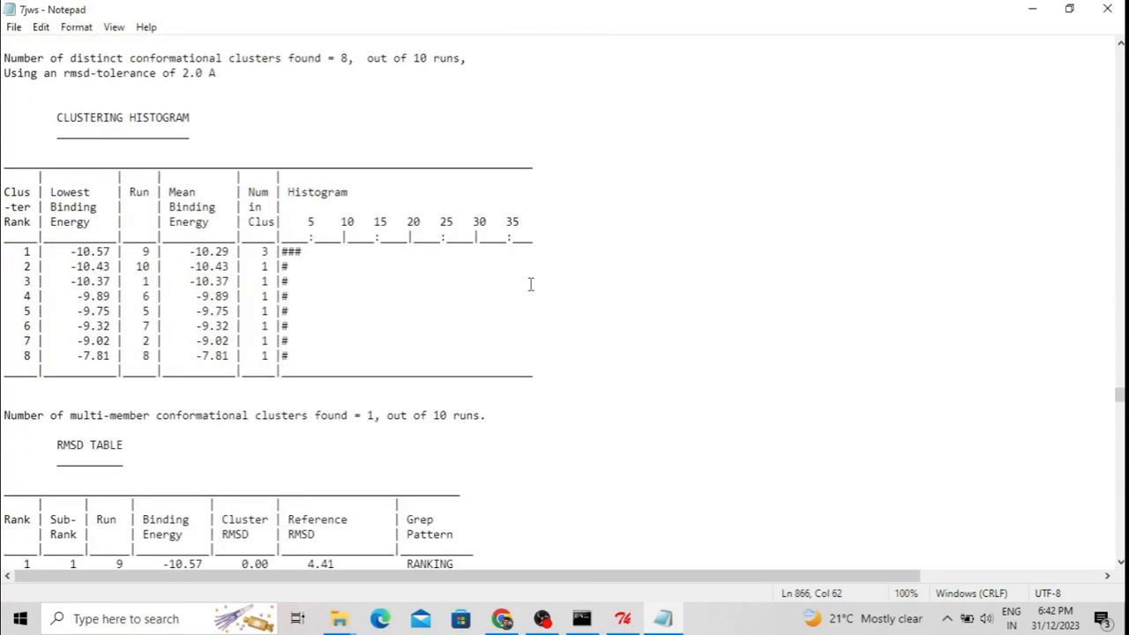
pyautogui.scroll(-2, 566, 254)
pyautogui.scroll(4, 567, 252)
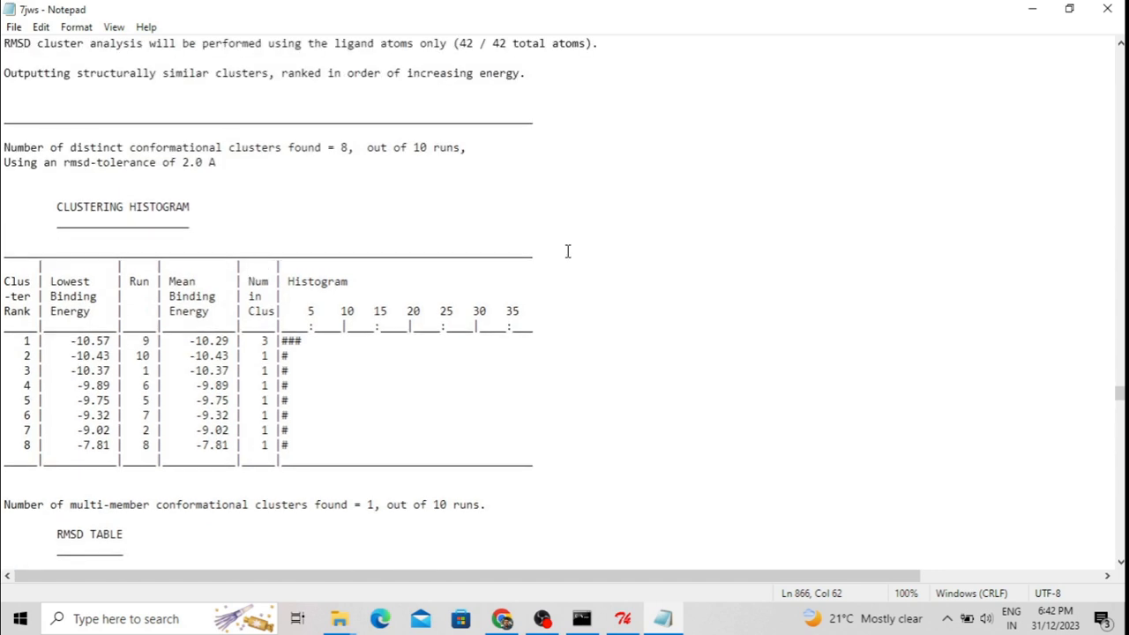
pyautogui.scroll(-2, 568, 251)
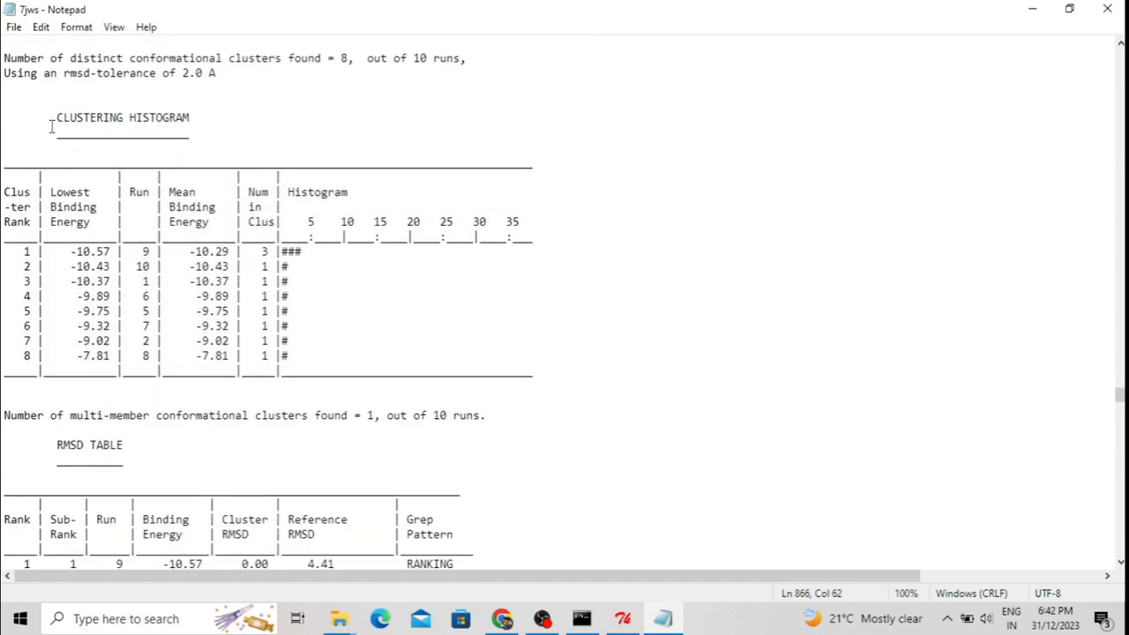
pyautogui.scroll(-4, 338, 247)
pyautogui.scroll(4, 338, 247)
pyautogui.scroll(-6, 209, 234)
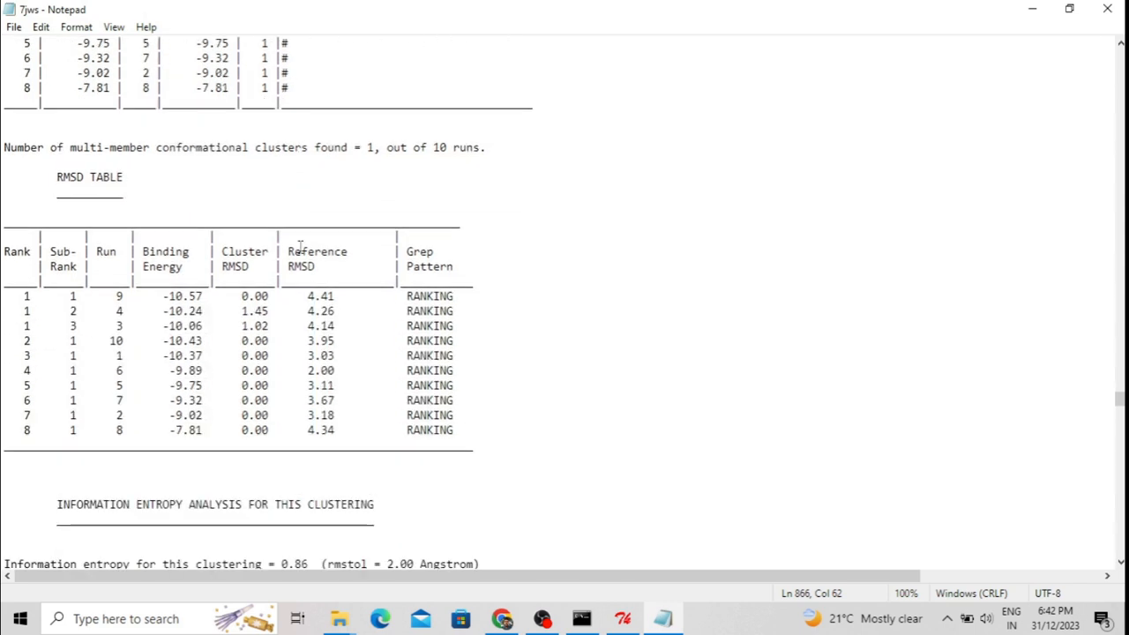
pyautogui.scroll(-12, 300, 247)
pyautogui.scroll(10, 302, 238)
pyautogui.scroll(7, 302, 236)
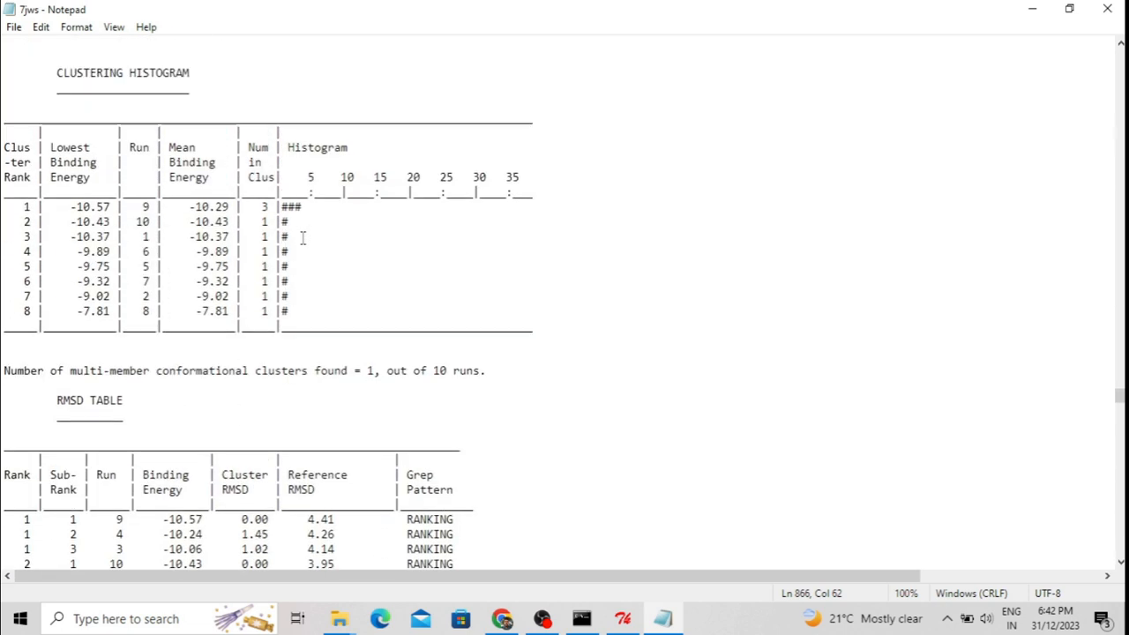
# Step: Examine the lowest binding energy and histogram entry of cluster rank 1 in the clustering histogram
pyautogui.moveTo(62, 207)
pyautogui.mouseDown()
pyautogui.moveTo(157, 206)
pyautogui.moveTo(69, 206)
pyautogui.mouseUp()
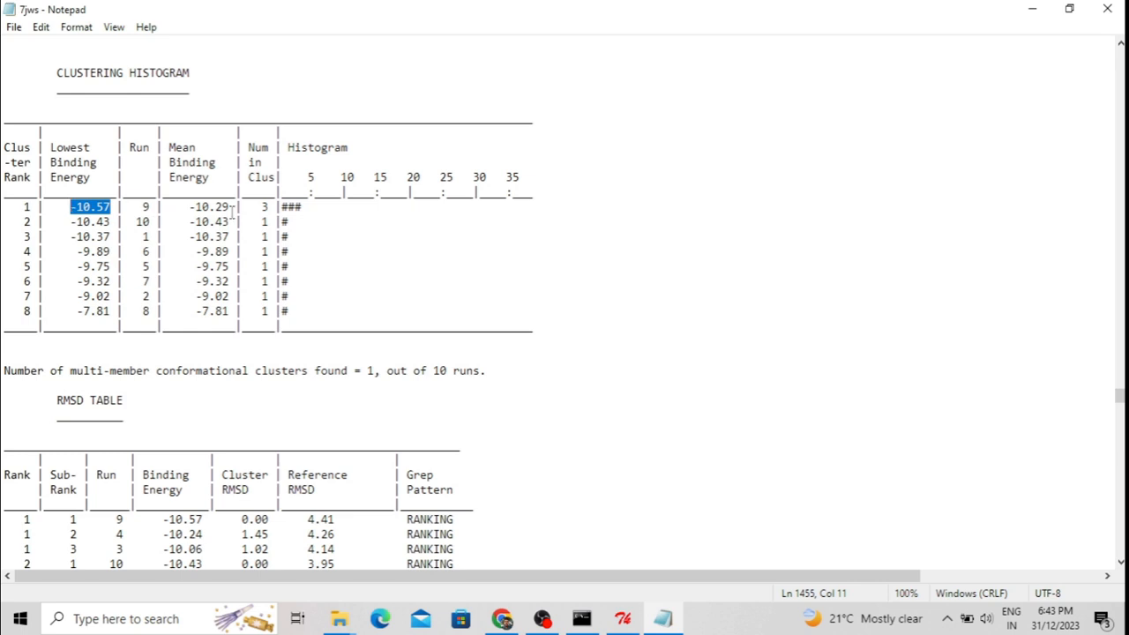
pyautogui.click(311, 209)
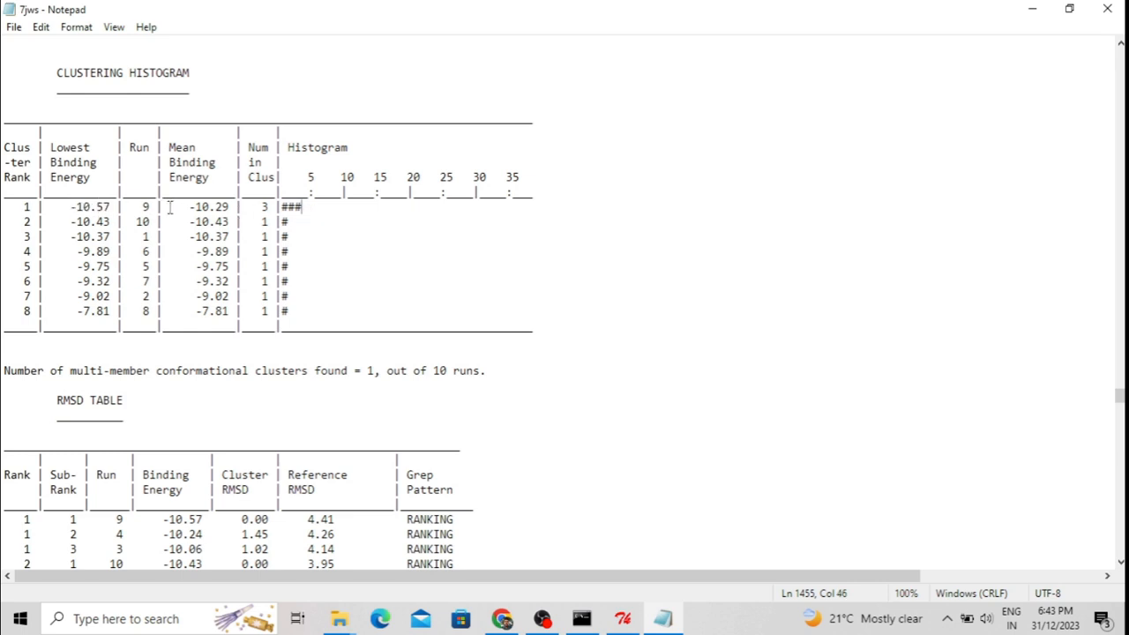
pyautogui.moveTo(305, 207); pyautogui.dragTo(283, 205)
pyautogui.moveTo(69, 208); pyautogui.dragTo(118, 209)
pyautogui.click(136, 208)
# Step: Examine the cluster rank 8 row and highlight its lowest binding energy for comparison with rank 1
pyautogui.moveTo(109, 208); pyautogui.dragTo(272, 316)
pyautogui.click(83, 310)
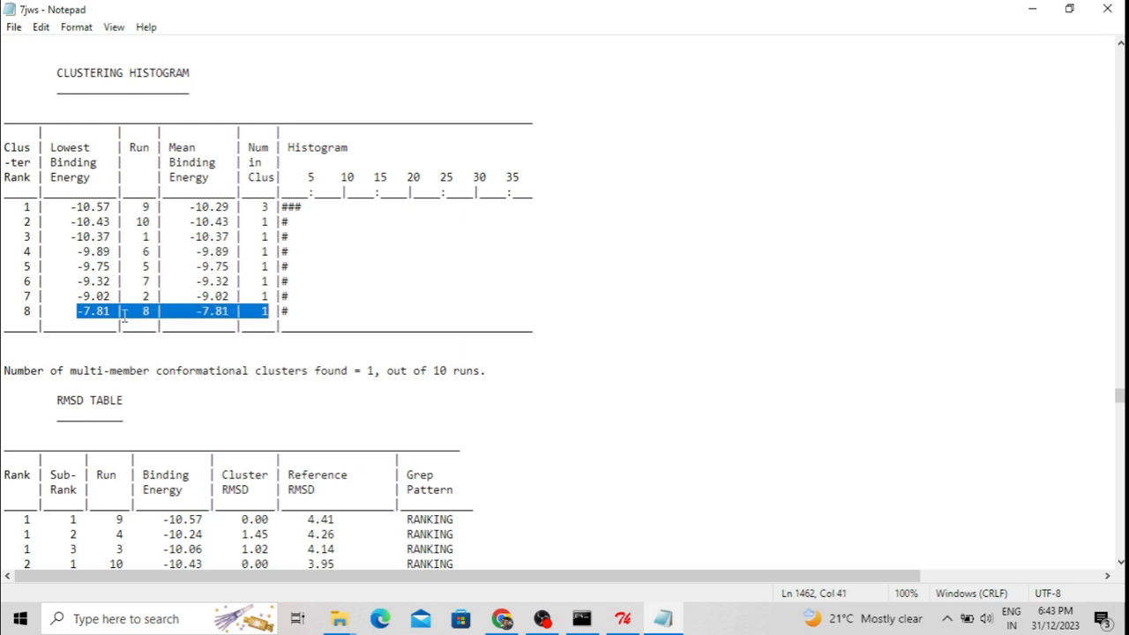
pyautogui.click(104, 310)
pyautogui.moveTo(115, 311); pyautogui.dragTo(78, 311)
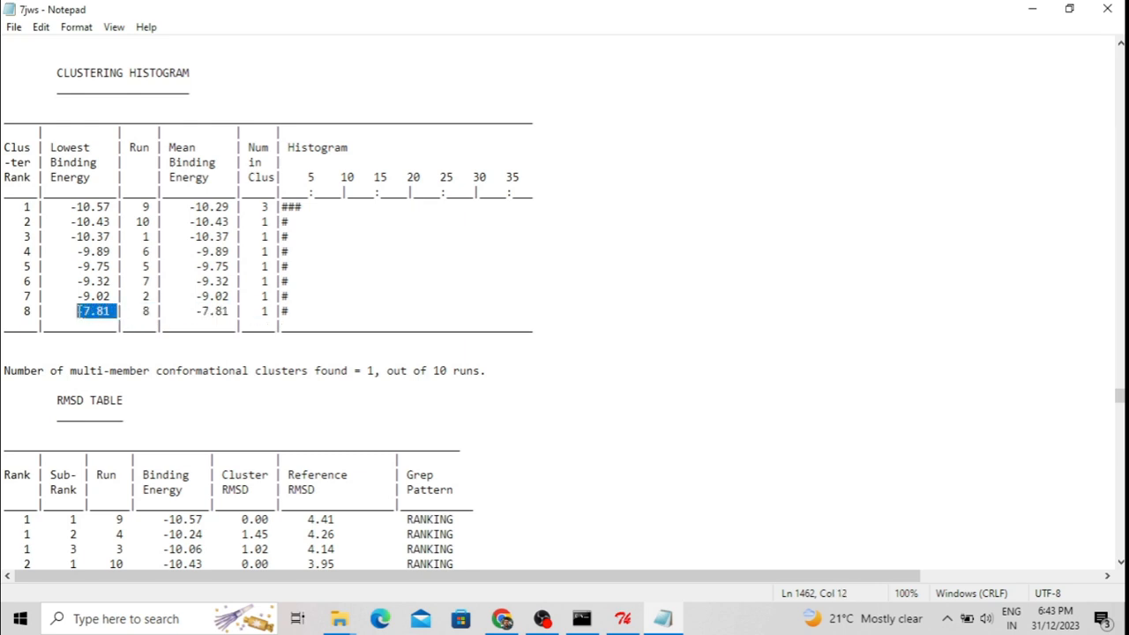
# Step: Review the full cluster rank 1 row again and highlight its lowest binding energy as the best docking result
pyautogui.scroll(1, 320, 237)
pyautogui.click(321, 251)
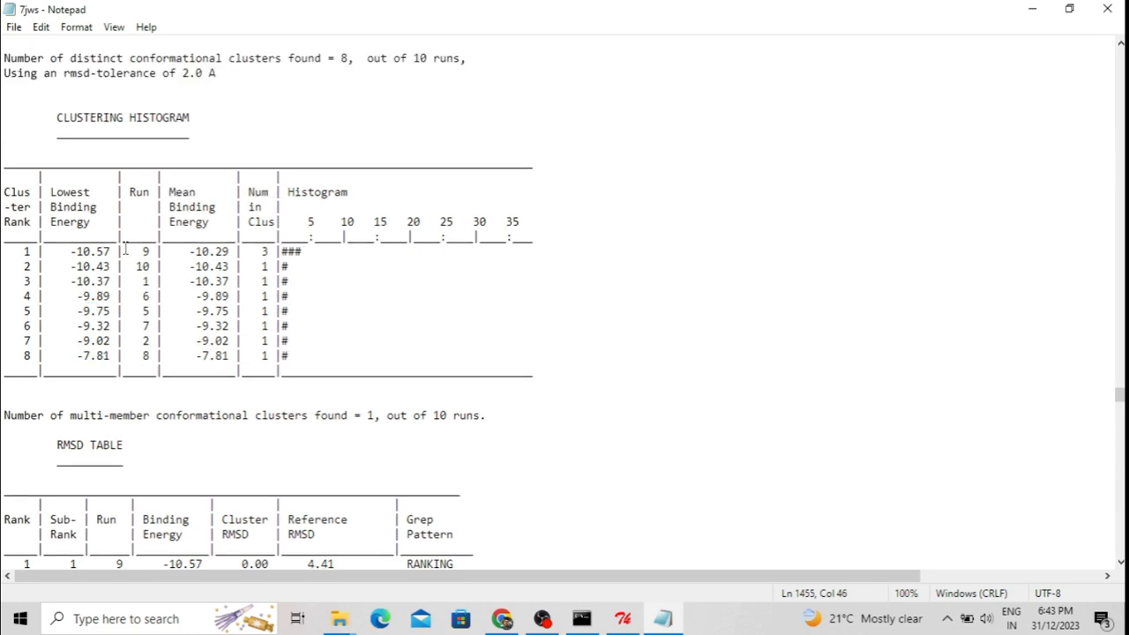
pyautogui.moveTo(69, 253); pyautogui.dragTo(304, 252)
pyautogui.click(370, 296)
pyautogui.moveTo(311, 252); pyautogui.dragTo(289, 251)
pyautogui.moveTo(112, 251); pyautogui.dragTo(70, 251)
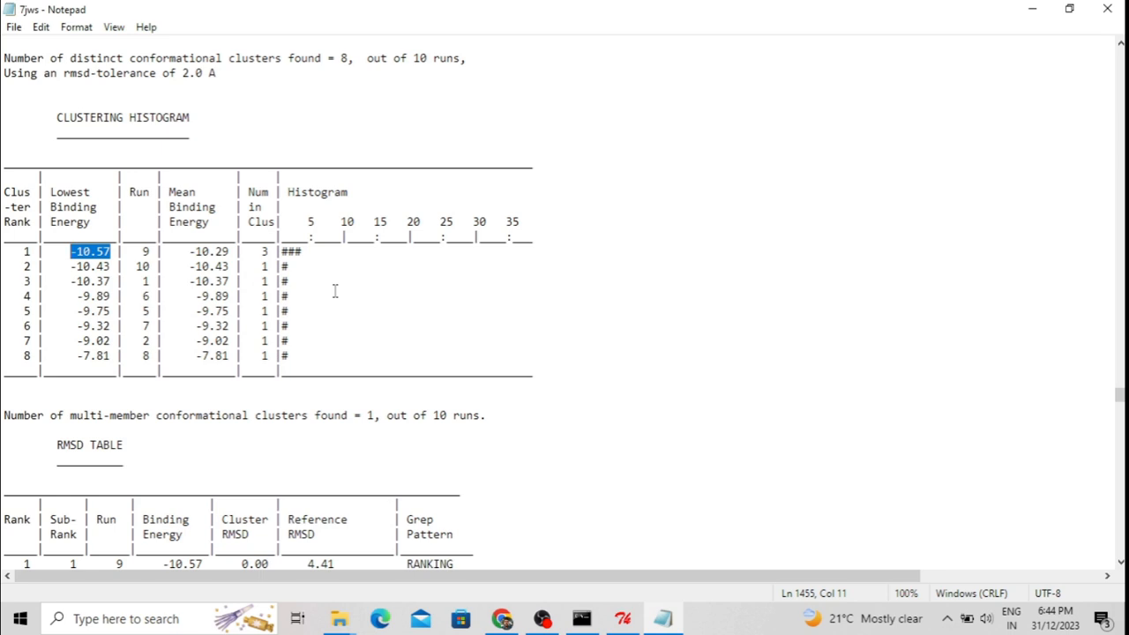
# Step: Compare cluster rank 1's lowest binding energy and histogram bar with the other clusters in the clustering histogram
pyautogui.click(339, 290)
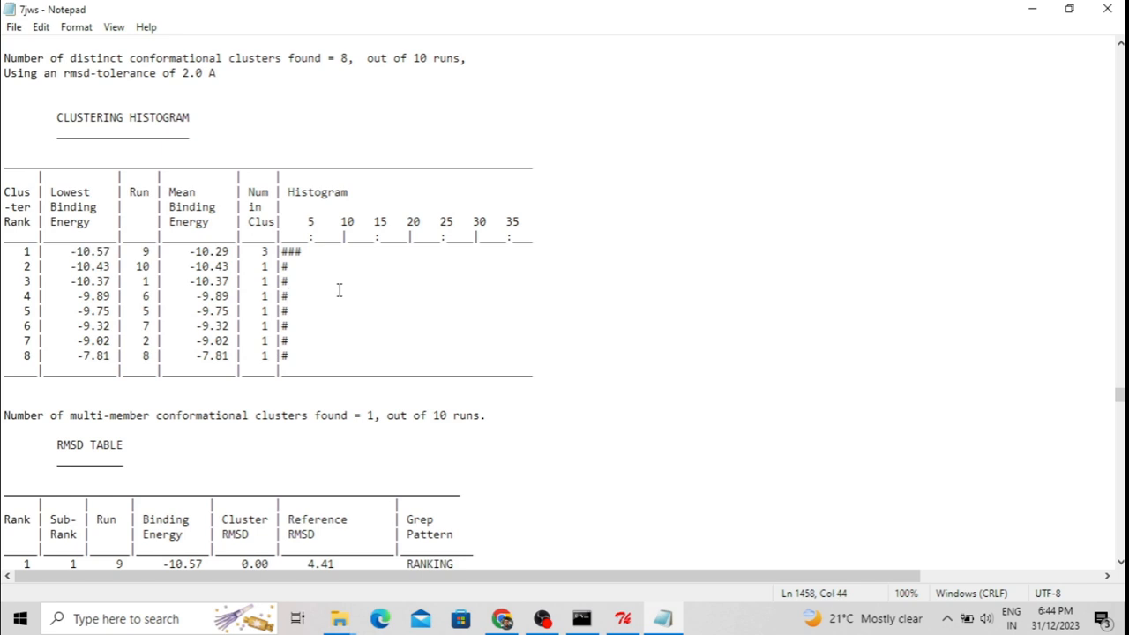
pyautogui.scroll(1, 339, 290)
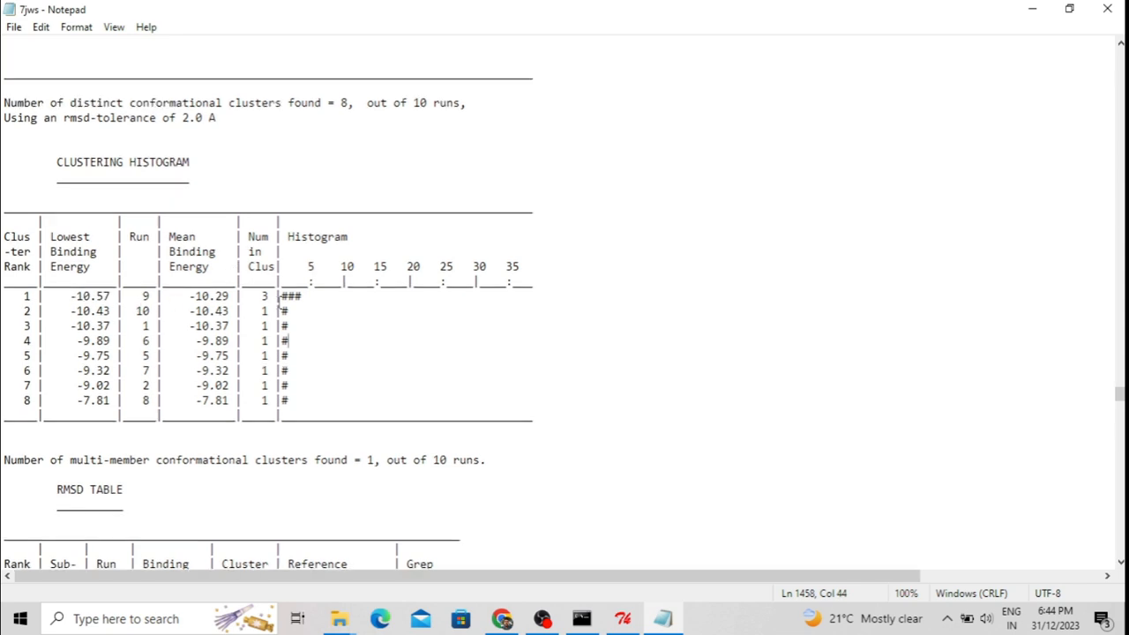
pyautogui.scroll(-1, 310, 309)
pyautogui.scroll(1, 310, 309)
pyautogui.moveTo(112, 296); pyautogui.dragTo(71, 296)
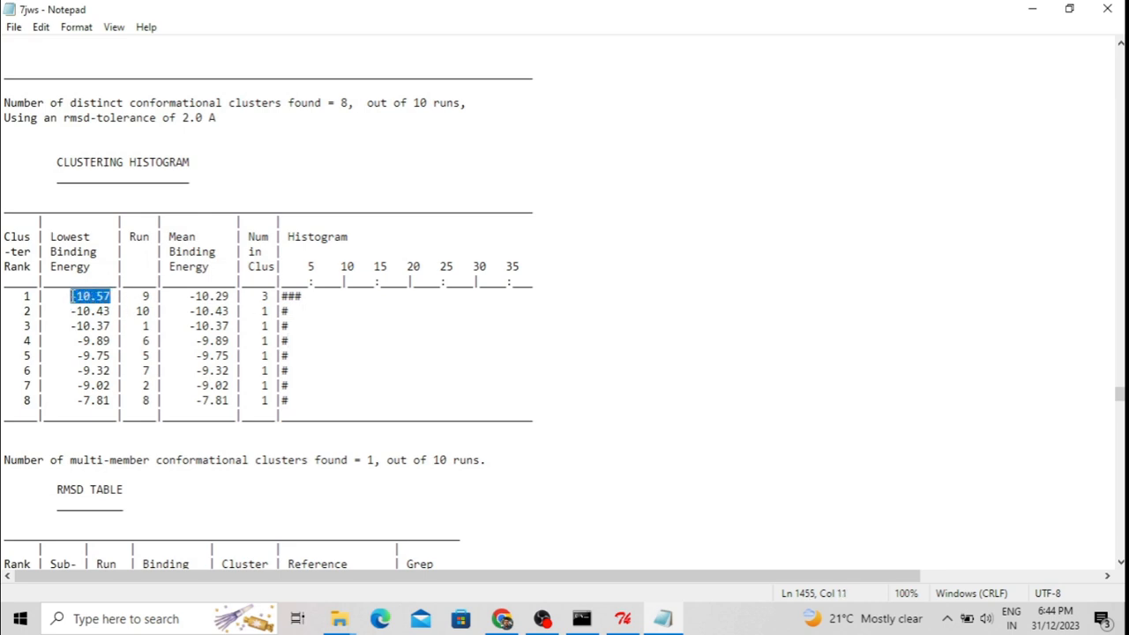
pyautogui.moveTo(306, 297); pyautogui.dragTo(51, 296)
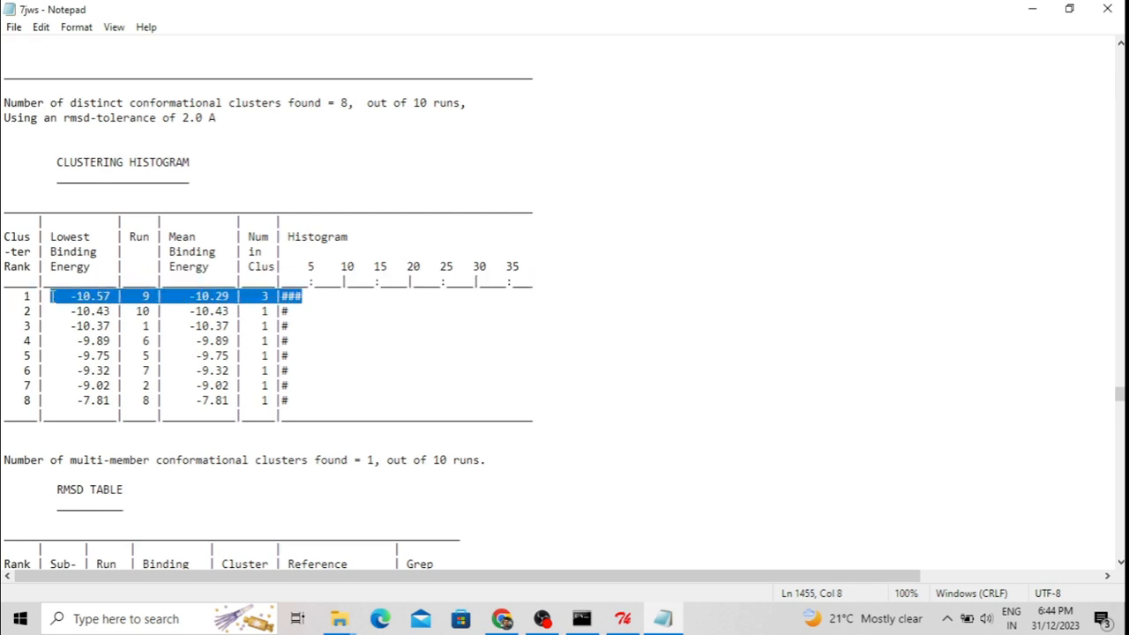
pyautogui.click(118, 299)
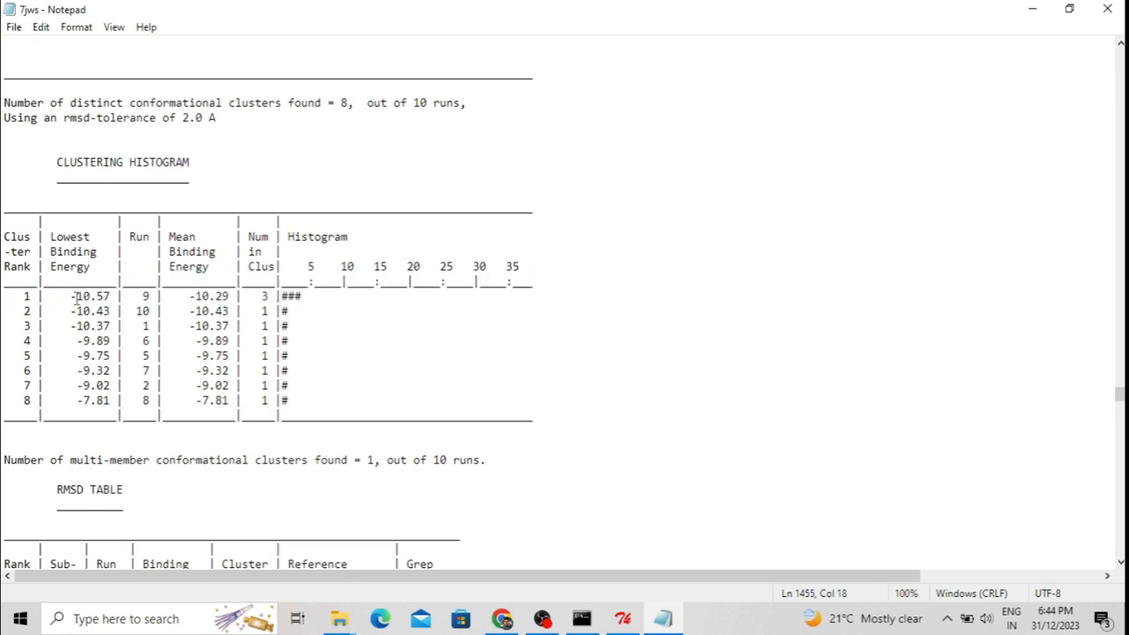
pyautogui.moveTo(70, 298); pyautogui.dragTo(118, 296)
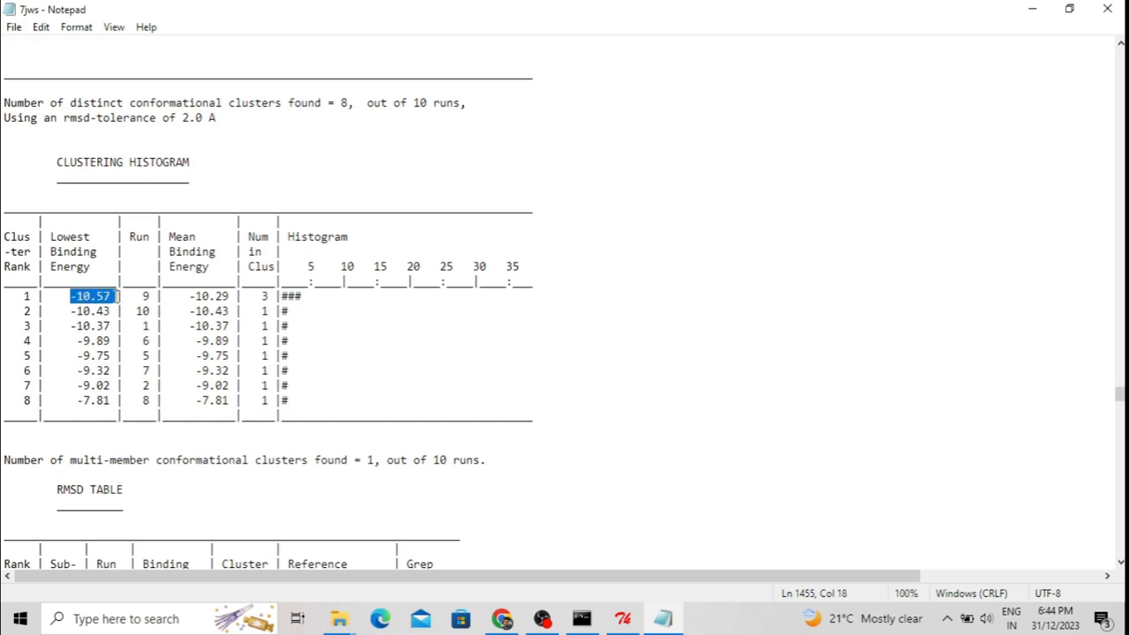
pyautogui.moveTo(310, 298); pyautogui.dragTo(277, 301)
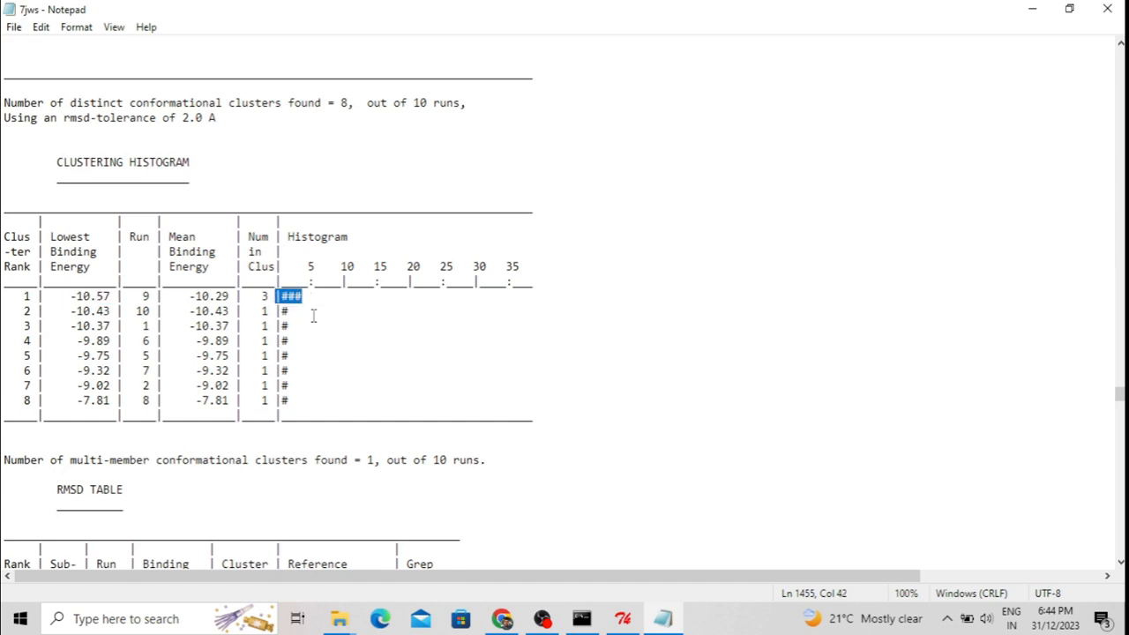
pyautogui.scroll(-1, 313, 315)
pyautogui.click(324, 251)
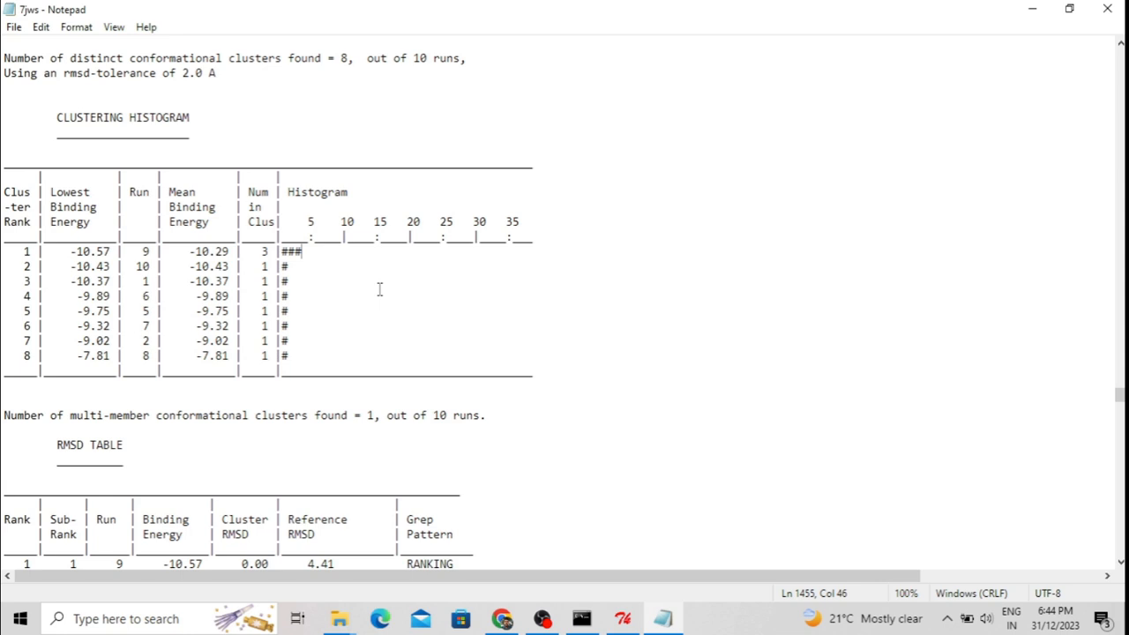
pyautogui.moveTo(111, 251); pyautogui.dragTo(71, 252)
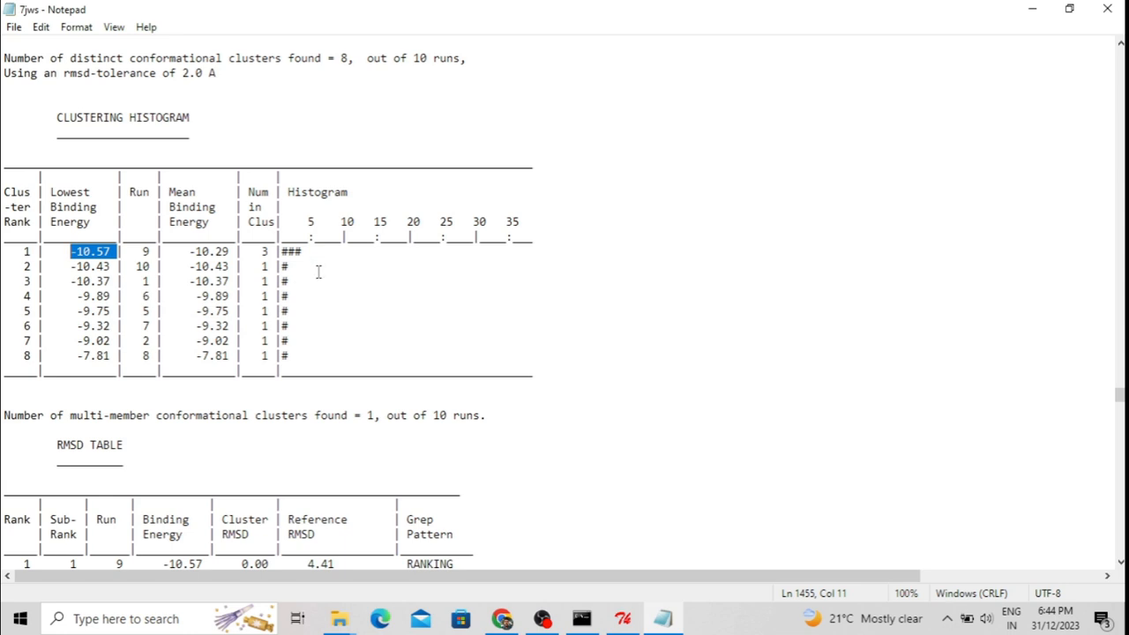
pyautogui.click(401, 259)
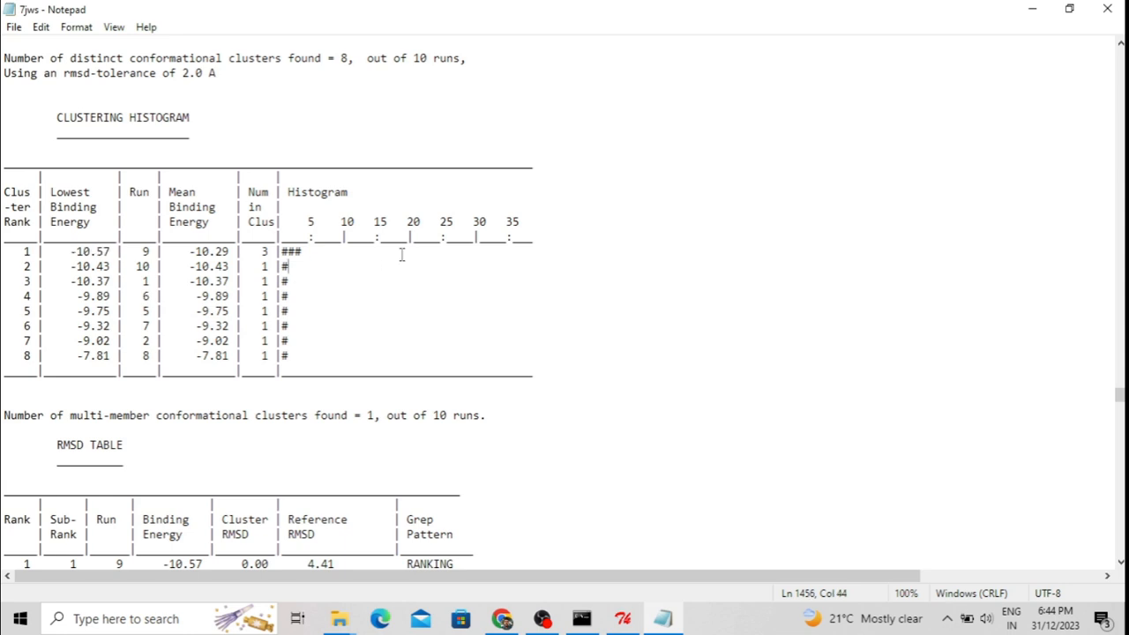
# Step: Review all cluster rows, the RMSD table, the statistical mechanical analysis and the lowest energy docked conformation section
pyautogui.scroll(-3, 402, 255)
pyautogui.scroll(-1, 401, 255)
pyautogui.scroll(1, 400, 253)
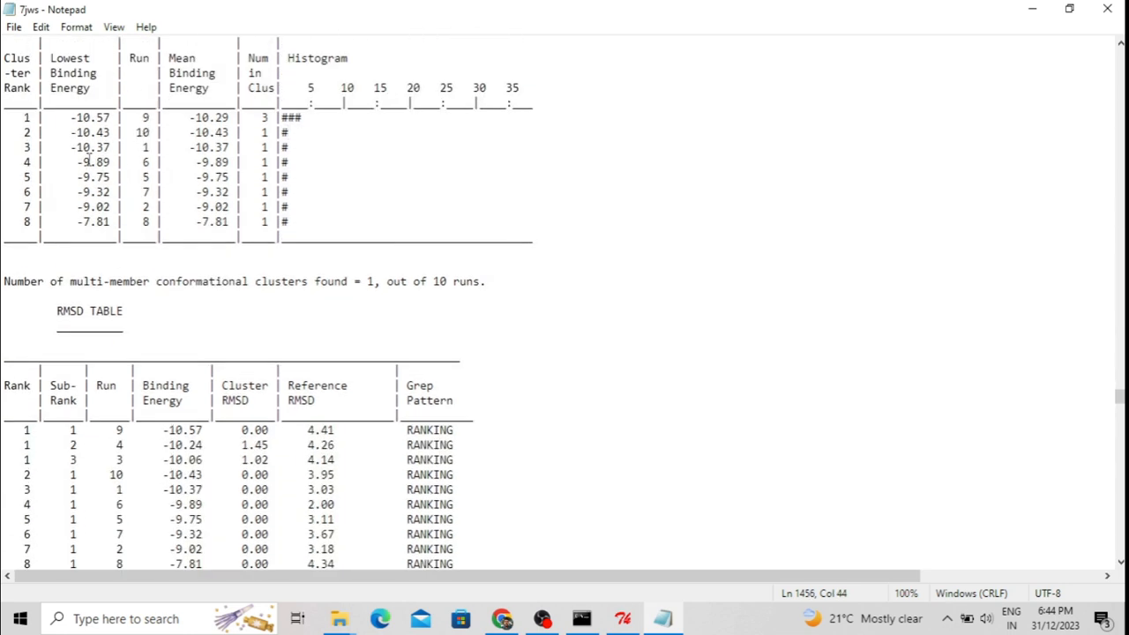
pyautogui.moveTo(72, 117); pyautogui.dragTo(328, 237)
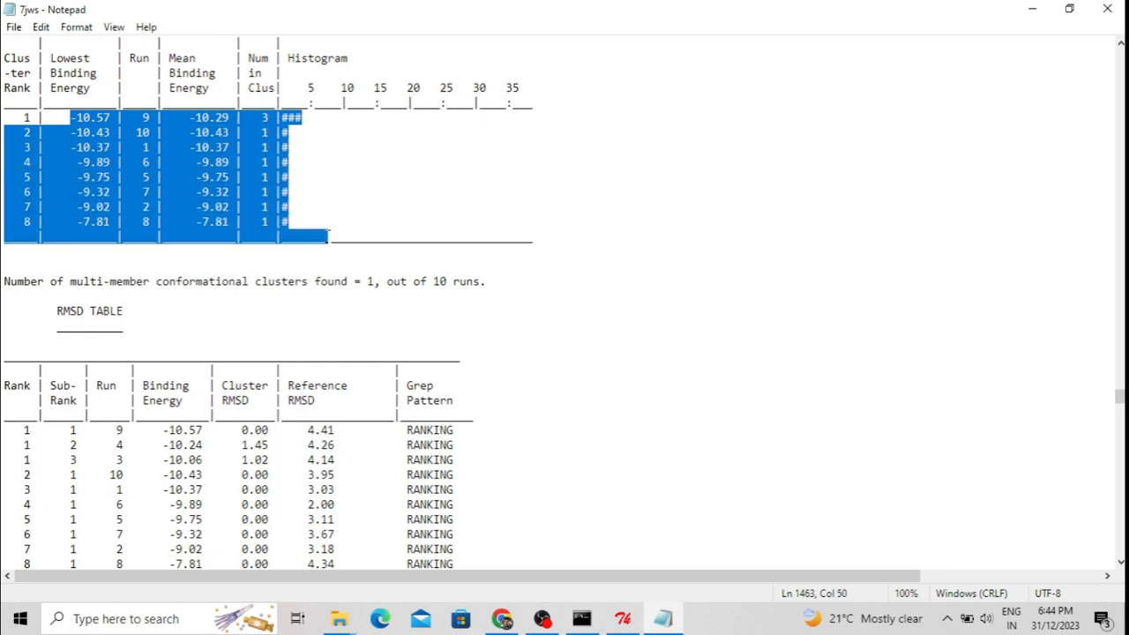
pyautogui.click(344, 208)
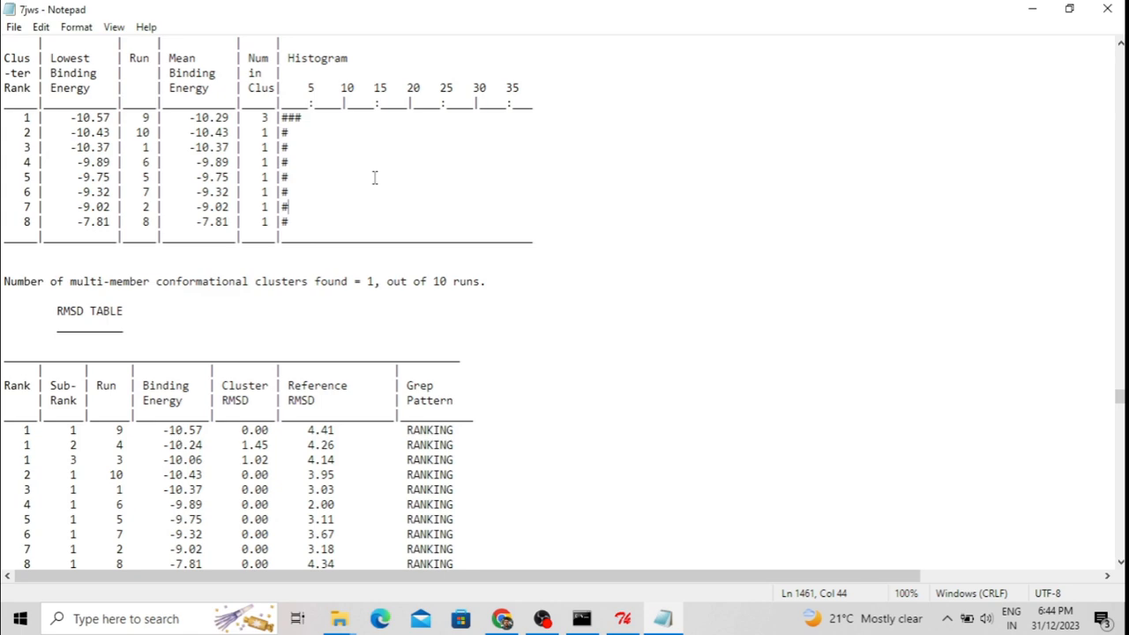
pyautogui.scroll(-3, 374, 179)
pyautogui.scroll(-4, 375, 184)
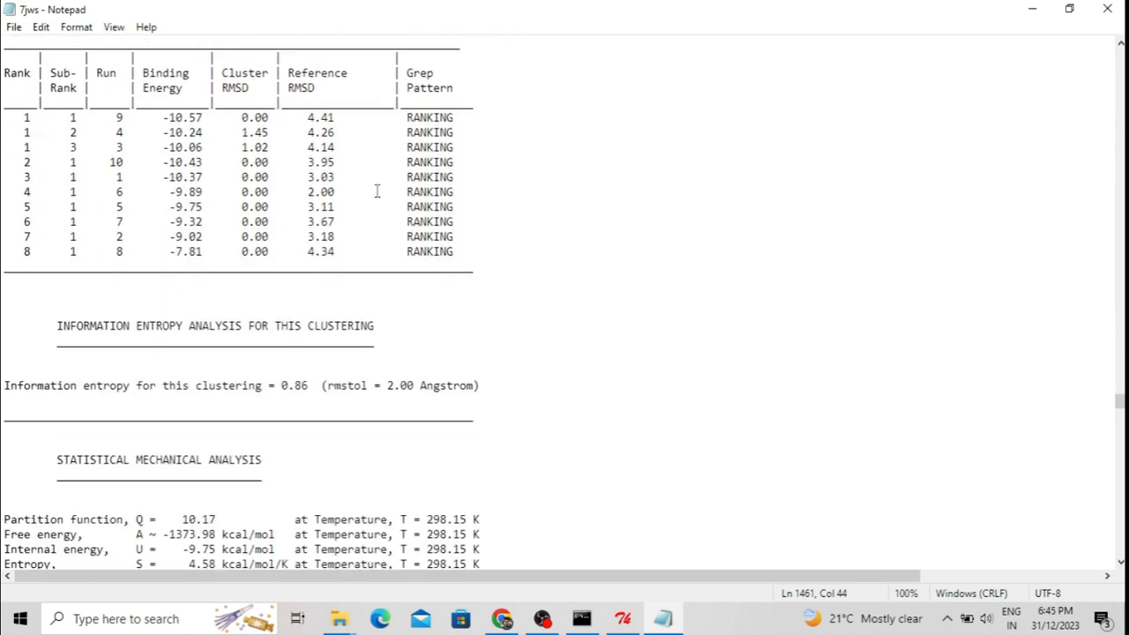
pyautogui.scroll(-20, 377, 191)
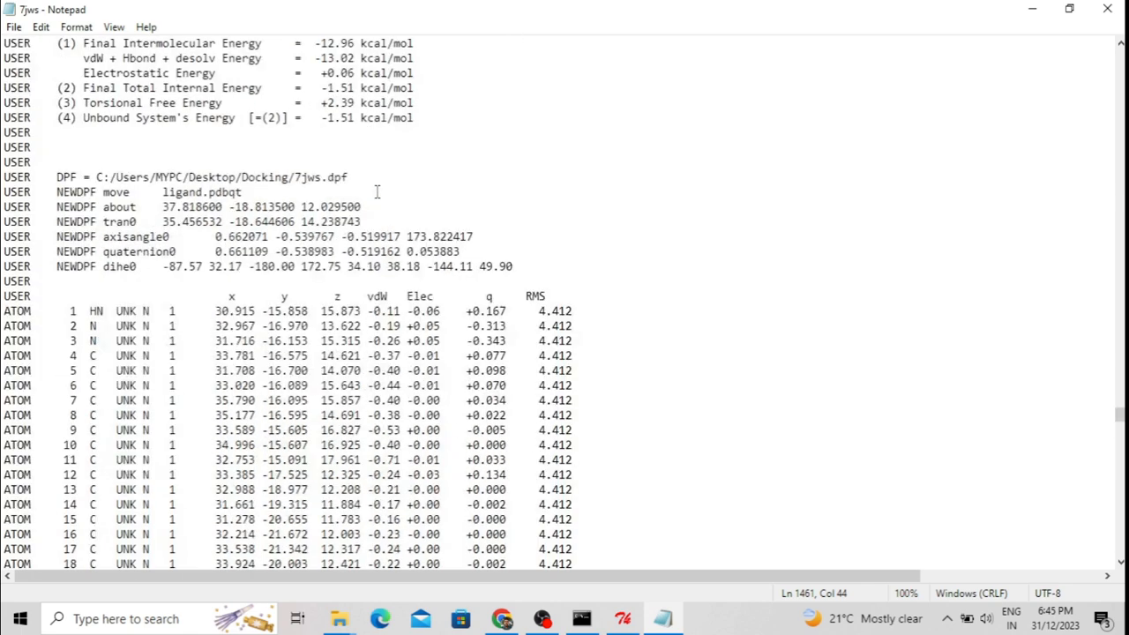
pyautogui.scroll(-6, 375, 192)
pyautogui.scroll(20, 374, 196)
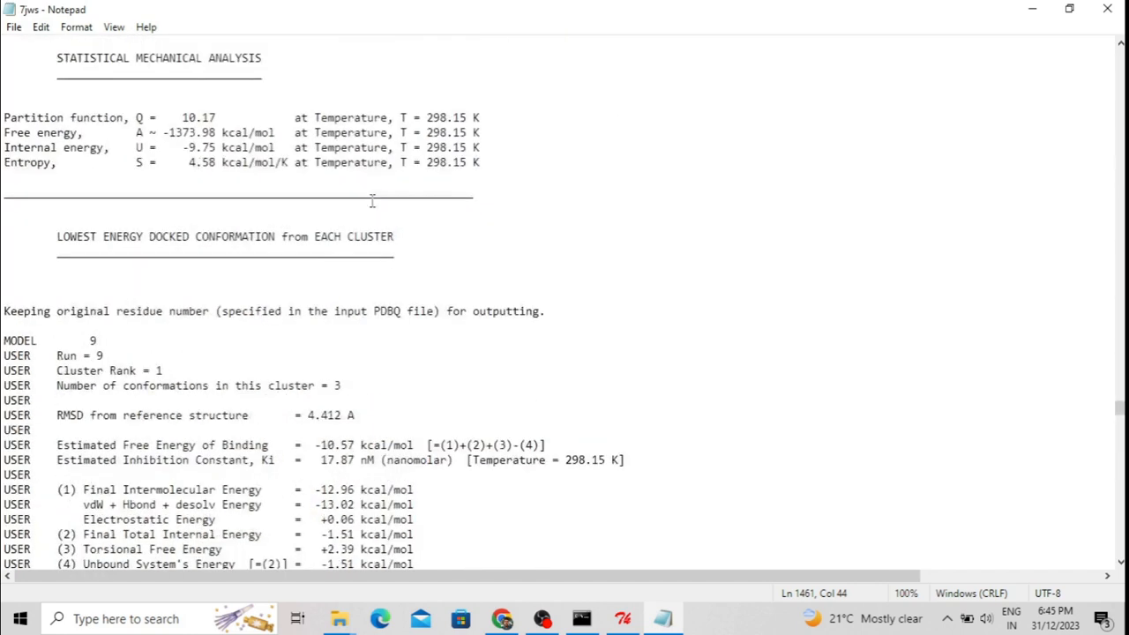
pyautogui.scroll(8, 372, 201)
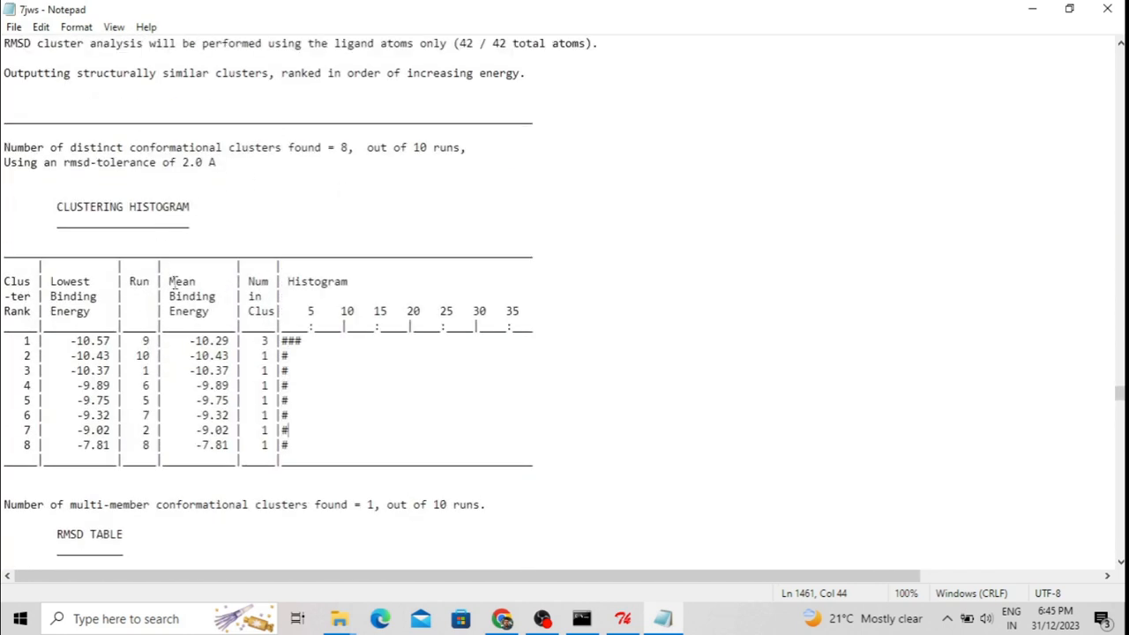
# Step: Check the run number of cluster rank 1 and locate the docked state section of run 9 in the log
pyautogui.moveTo(144, 341); pyautogui.dragTo(147, 340)
pyautogui.click(372, 222)
pyautogui.scroll(-4, 371, 223)
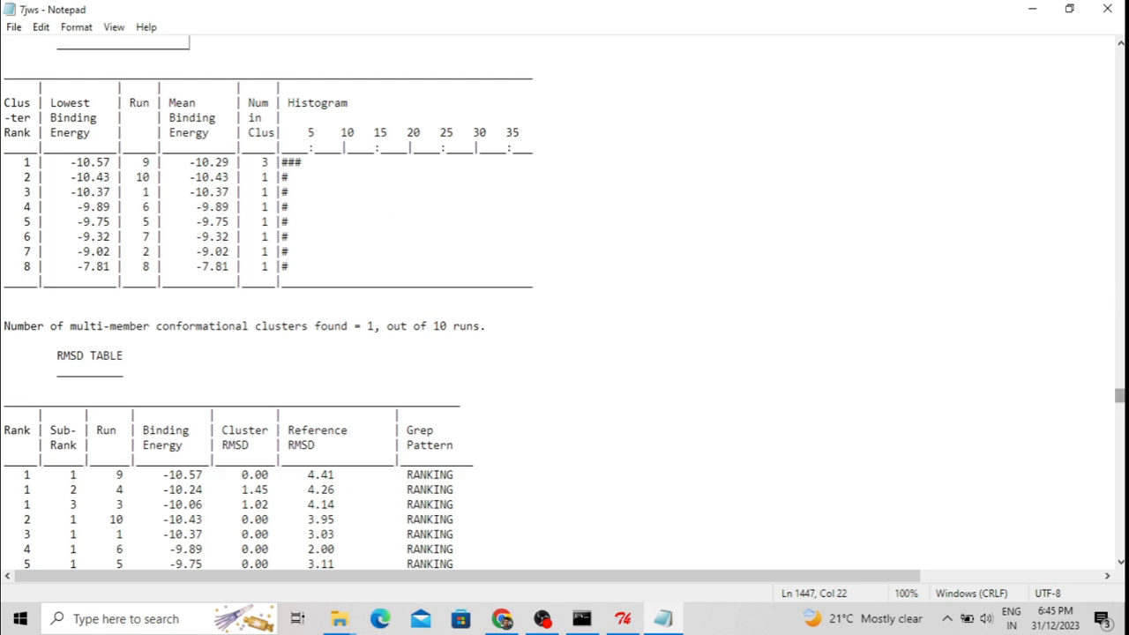
pyautogui.moveTo(1120, 395); pyautogui.dragTo(1121, 376)
pyautogui.scroll(6, 563, 297)
pyautogui.scroll(16, 563, 296)
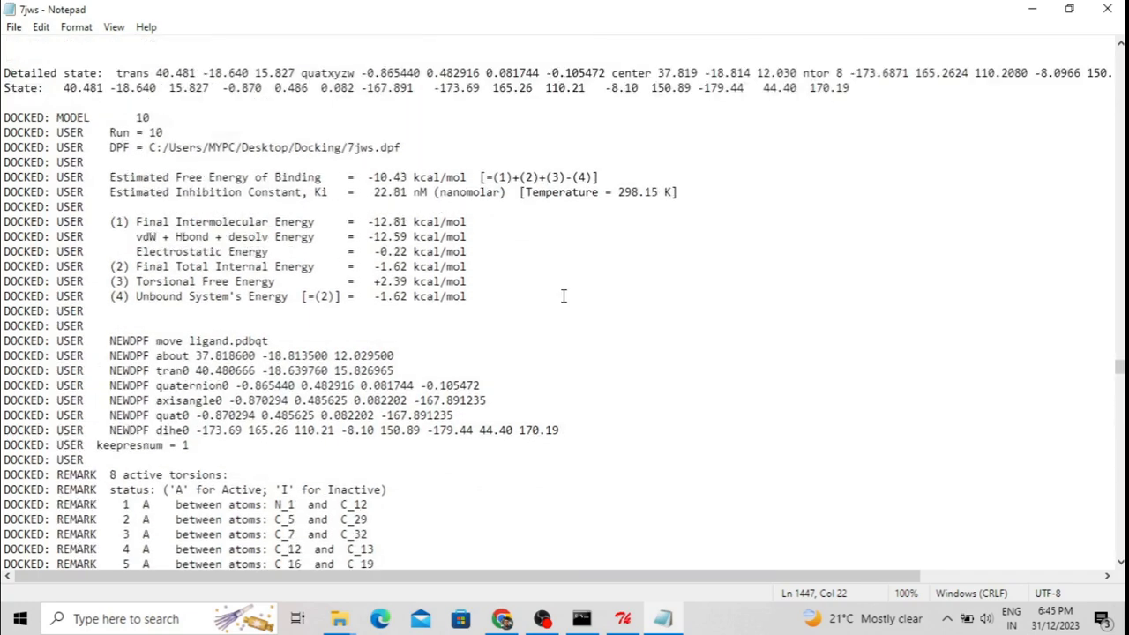
pyautogui.scroll(20, 564, 292)
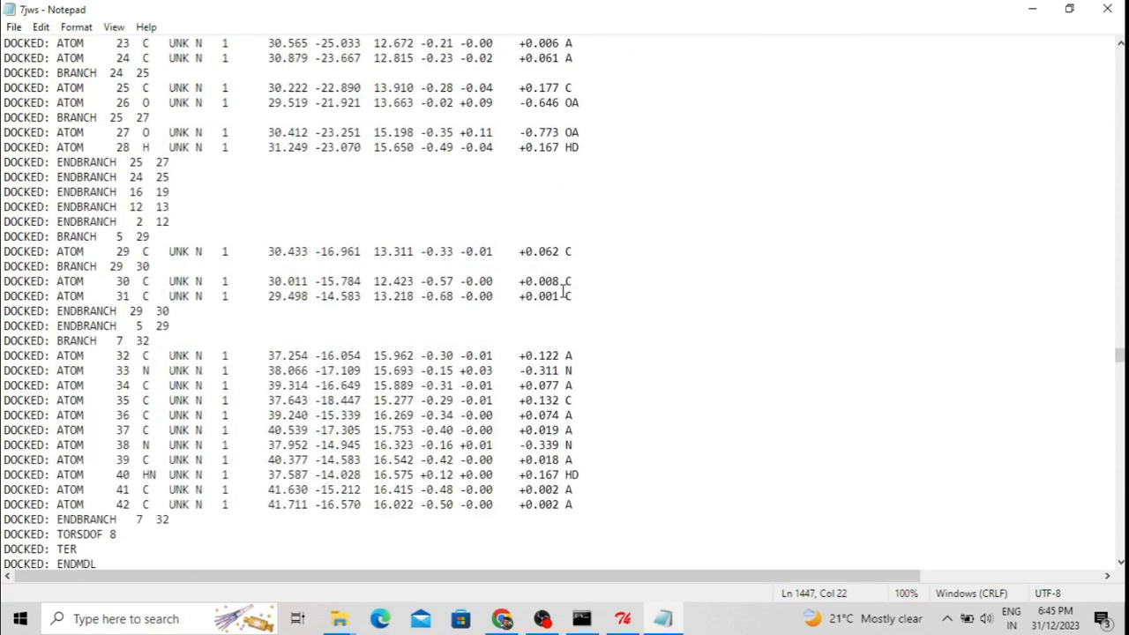
pyautogui.scroll(11, 564, 283)
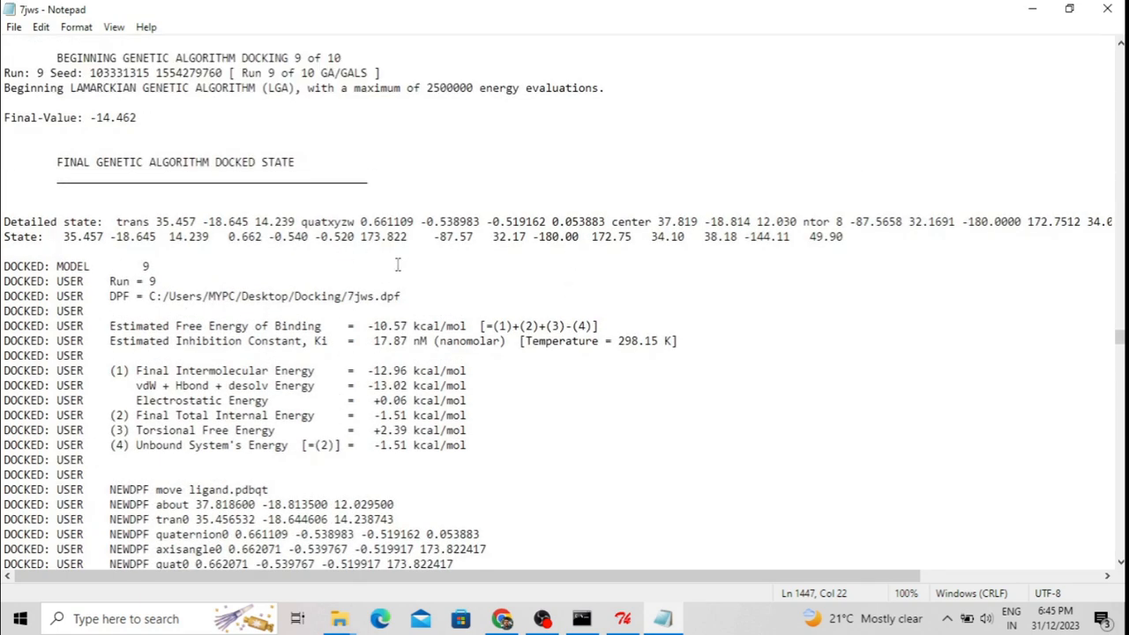
pyautogui.moveTo(137, 266); pyautogui.dragTo(458, 293)
pyautogui.click(459, 293)
pyautogui.scroll(-2, 459, 294)
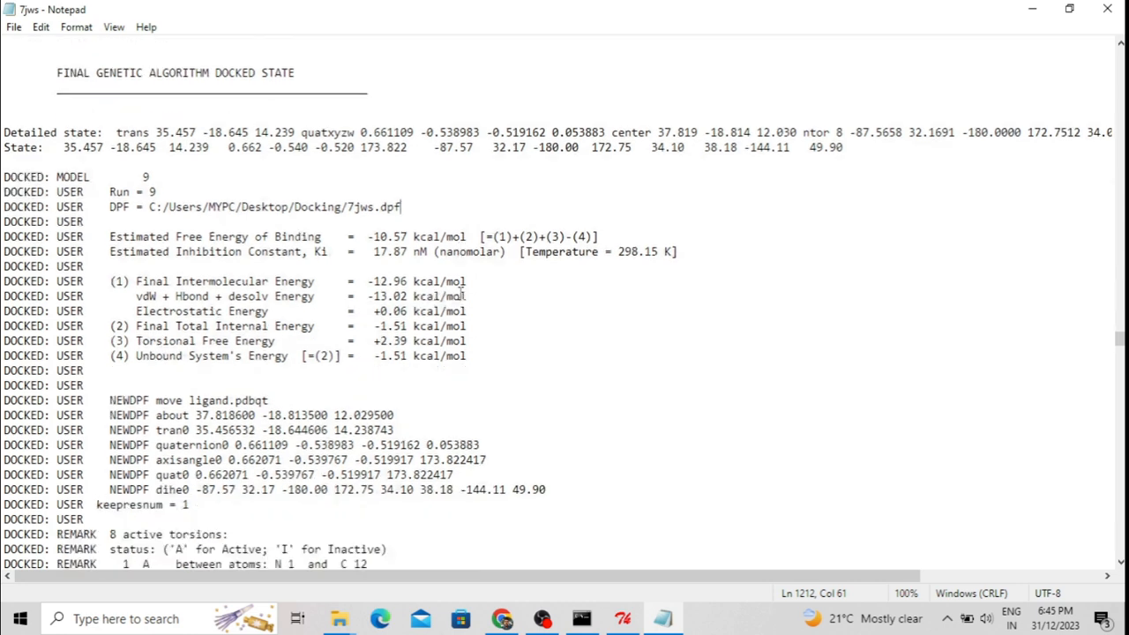
# Step: Examine run 9's estimated free energy of binding, its active torsions and its docked atom coordinates
pyautogui.moveTo(368, 236); pyautogui.dragTo(467, 239)
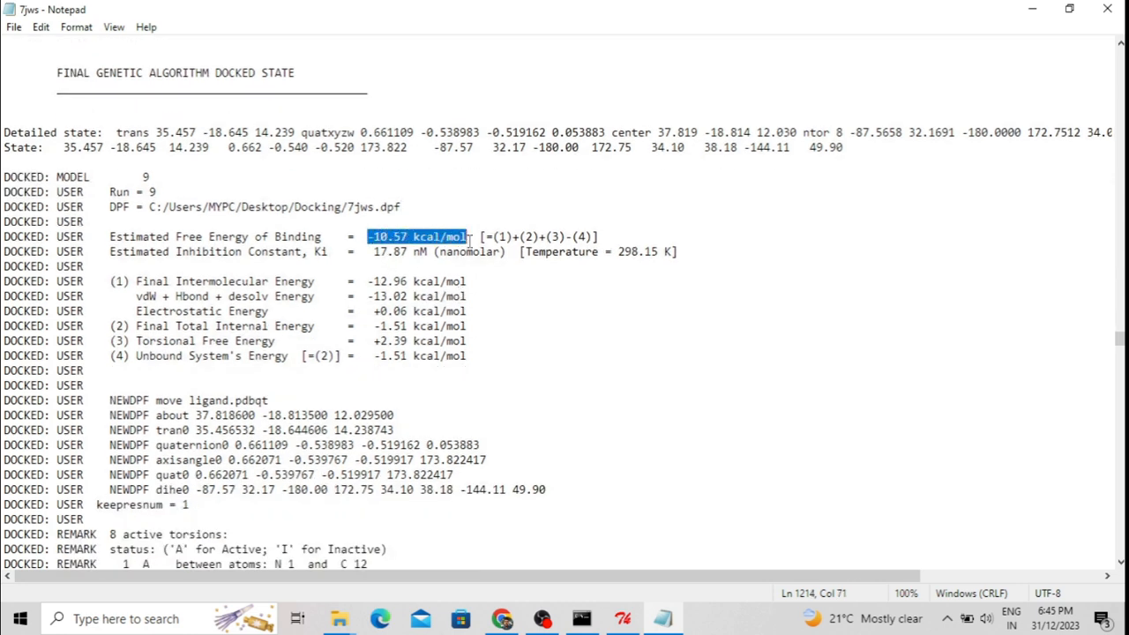
pyautogui.click(427, 212)
pyautogui.moveTo(368, 237); pyautogui.dragTo(434, 236)
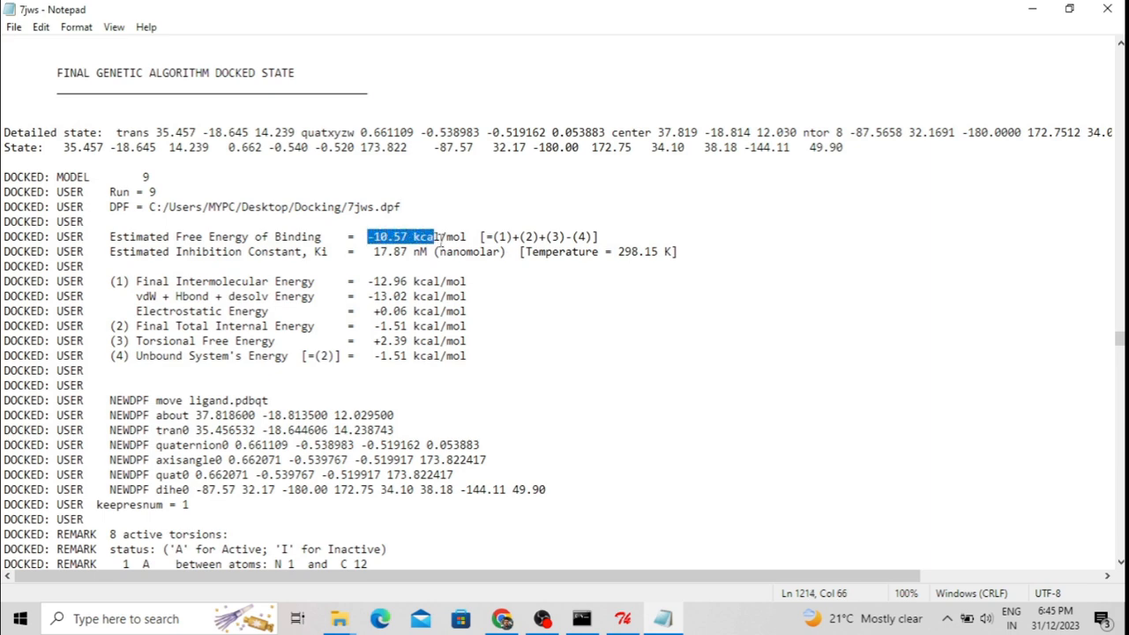
pyautogui.click(706, 385)
pyautogui.scroll(-4, 684, 348)
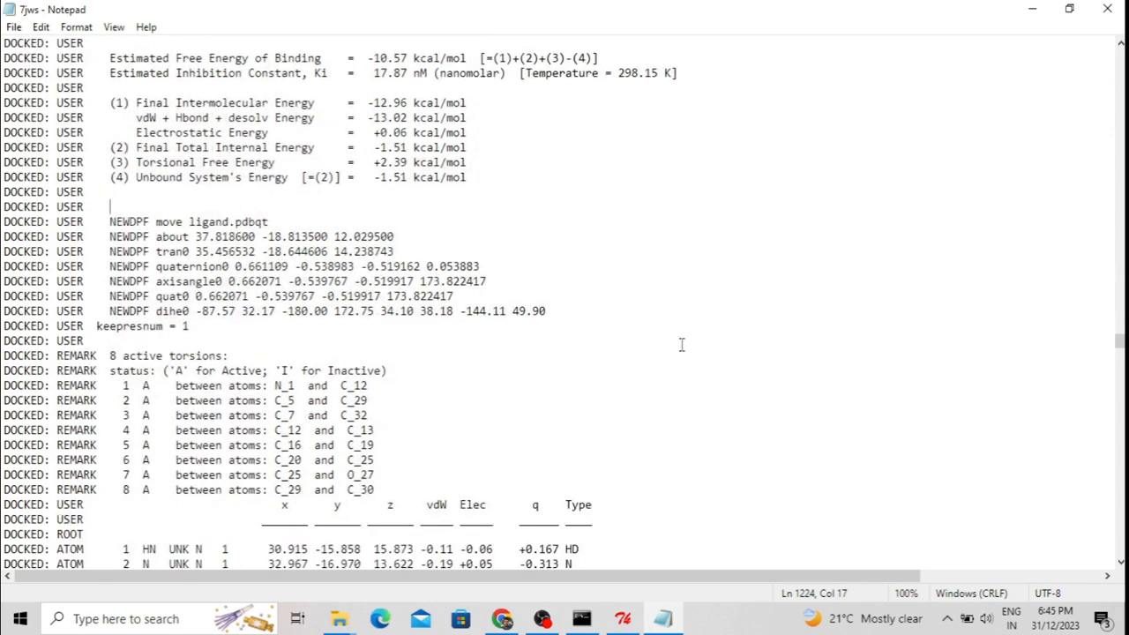
pyautogui.scroll(-7, 681, 344)
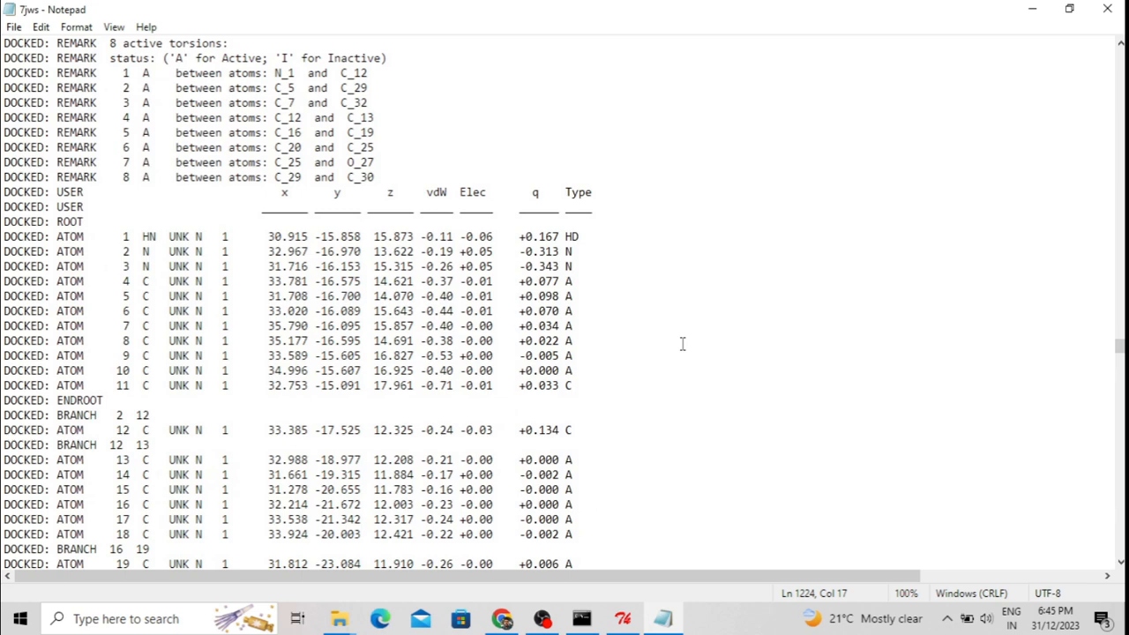
pyautogui.scroll(-4, 682, 344)
pyautogui.scroll(5, 682, 344)
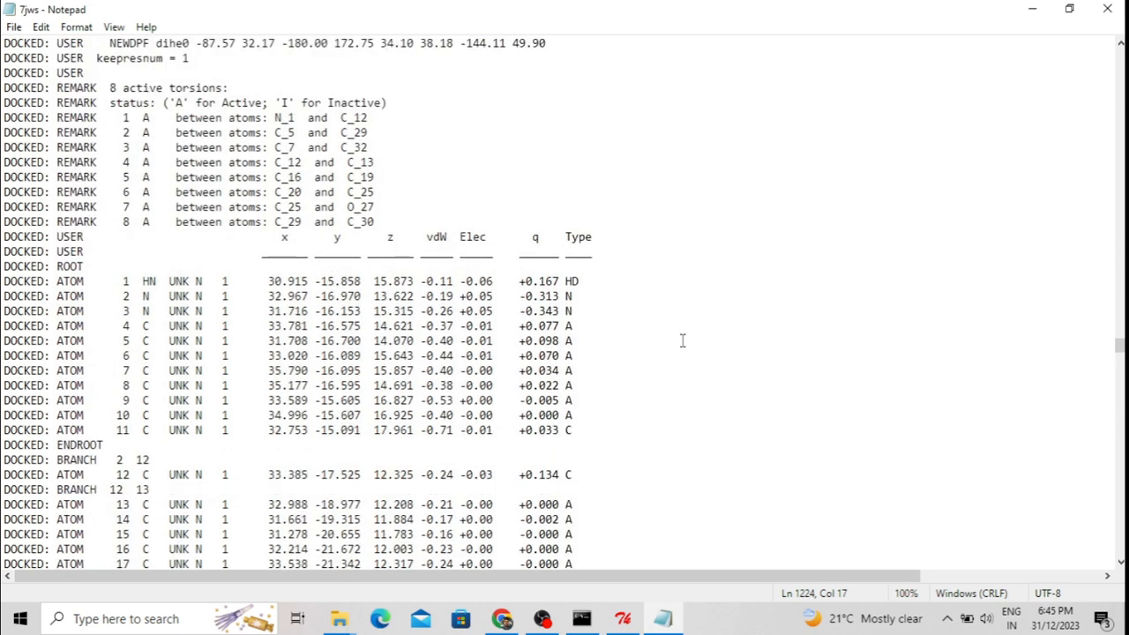
pyautogui.scroll(4, 682, 341)
pyautogui.scroll(-19, 681, 340)
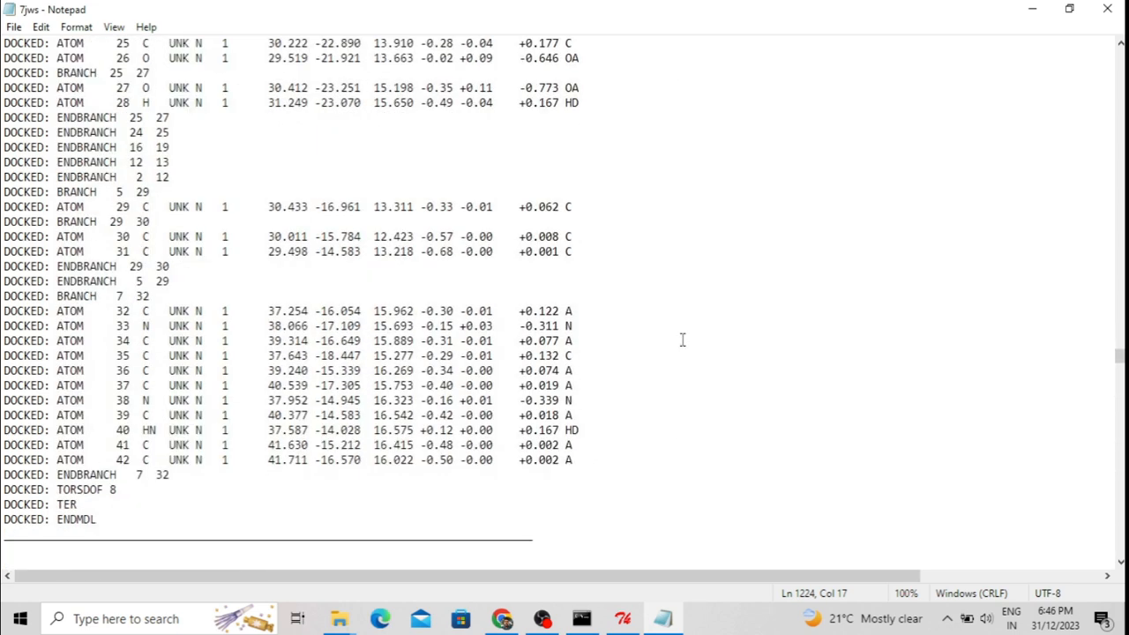
# Step: Copy the complete run 9 block, from the DOCKED: MODEL 9 line through its DOCKED: ENDMDL line
pyautogui.moveTo(118, 520); pyautogui.dragTo(4, 29)
pyautogui.moveTo(5, 123); pyautogui.dragTo(4, 326)
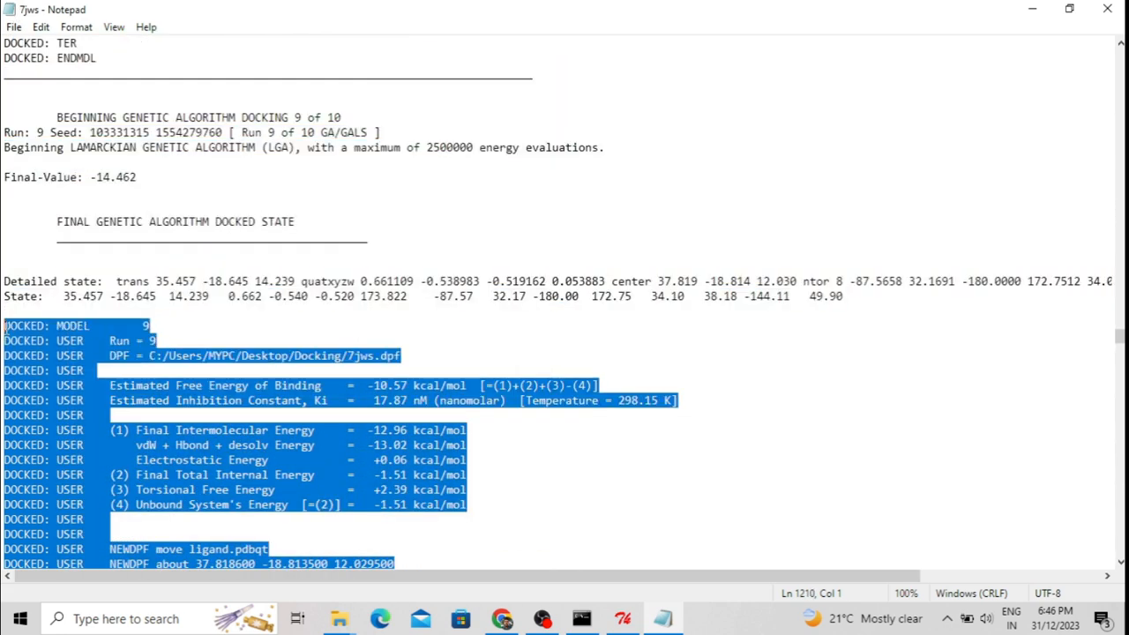
pyautogui.rightClick(59, 333)
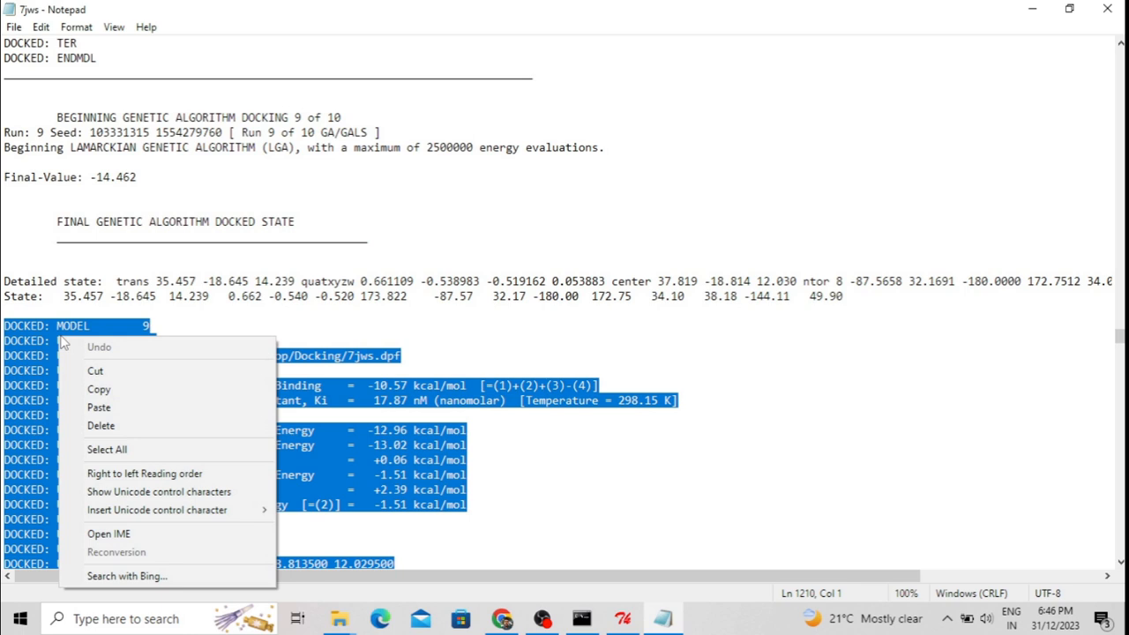
pyautogui.click(104, 385)
pyautogui.click(163, 326)
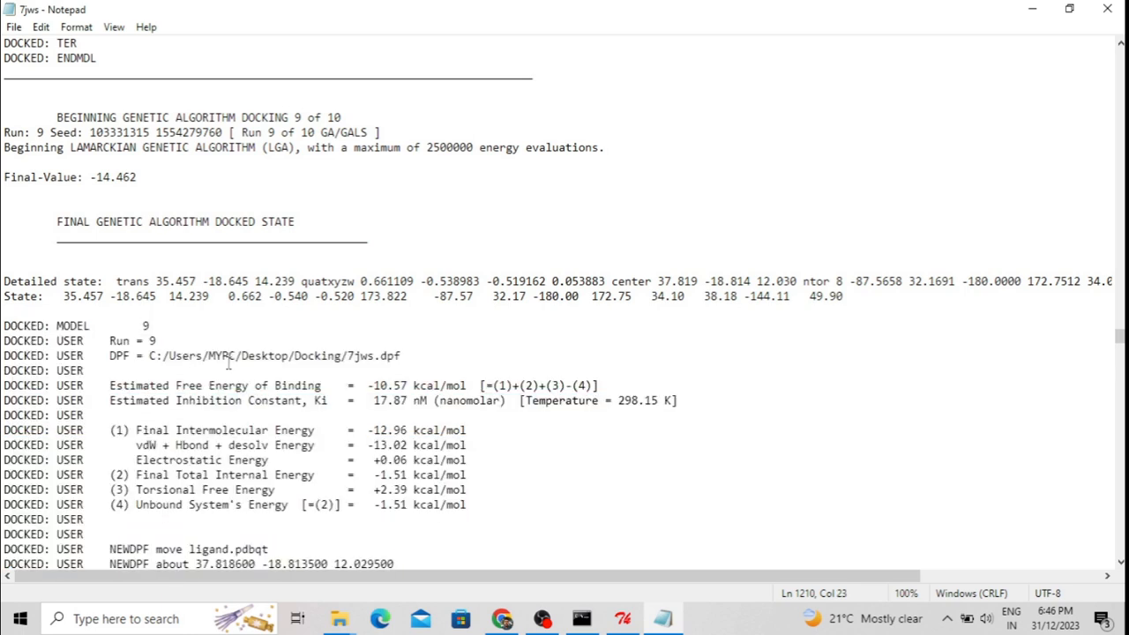
pyautogui.moveTo(408, 386); pyautogui.dragTo(371, 393)
# Step: Minimize the docking log, open a new blank Notepad document and paste the copied run 9 block into it
pyautogui.click(1032, 9)
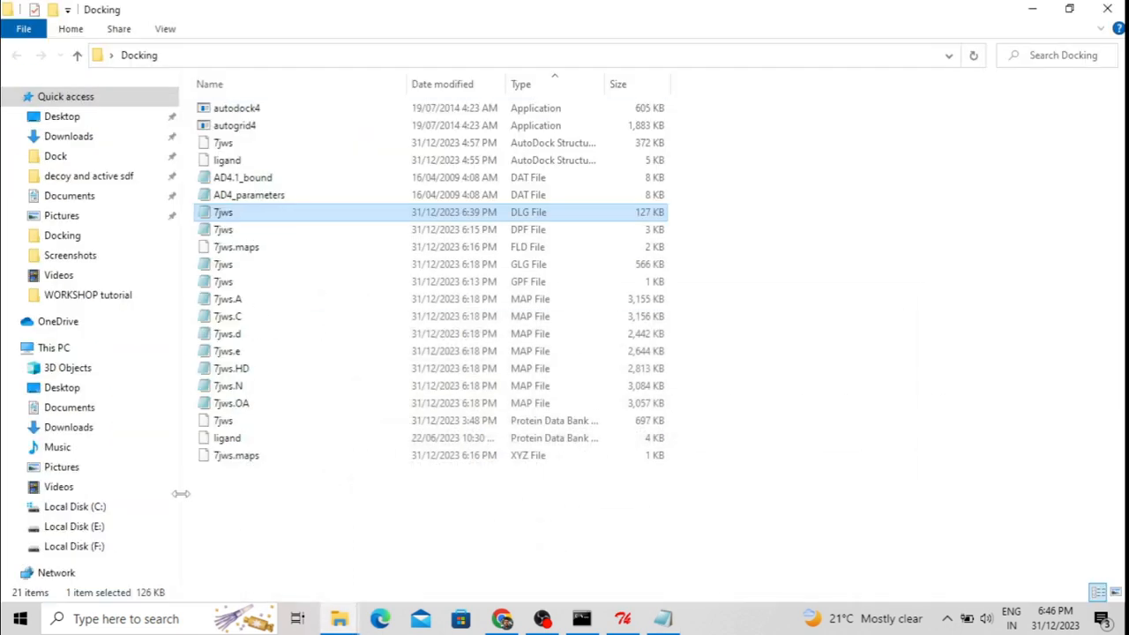
pyautogui.click(148, 618)
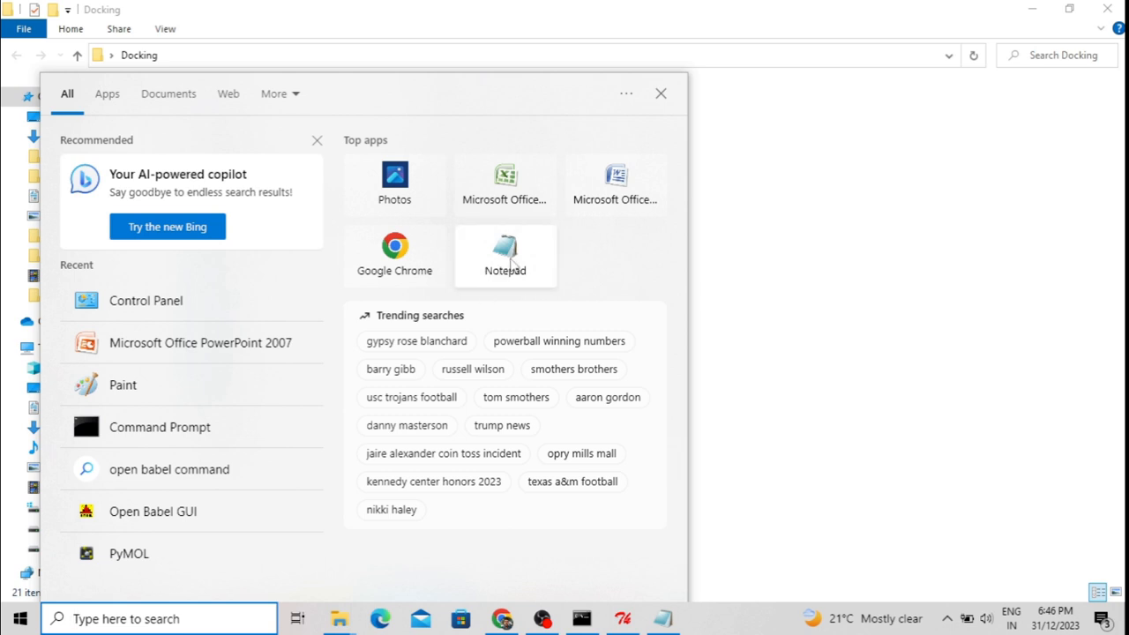
pyautogui.click(507, 256)
pyautogui.click(577, 272)
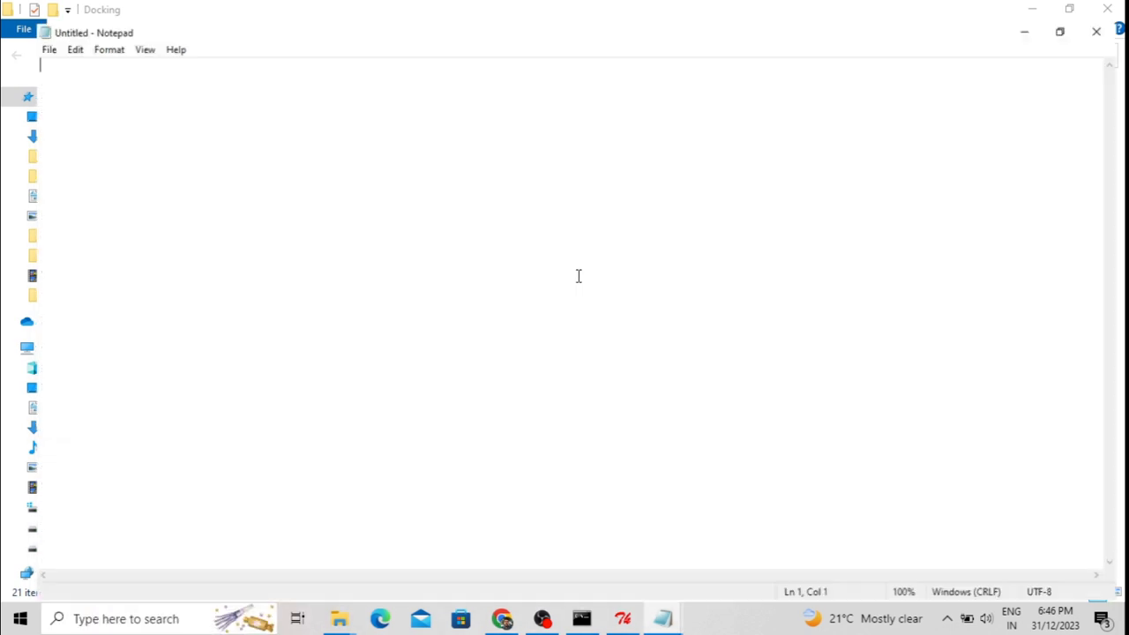
pyautogui.hotkey('ctrl', 'v')
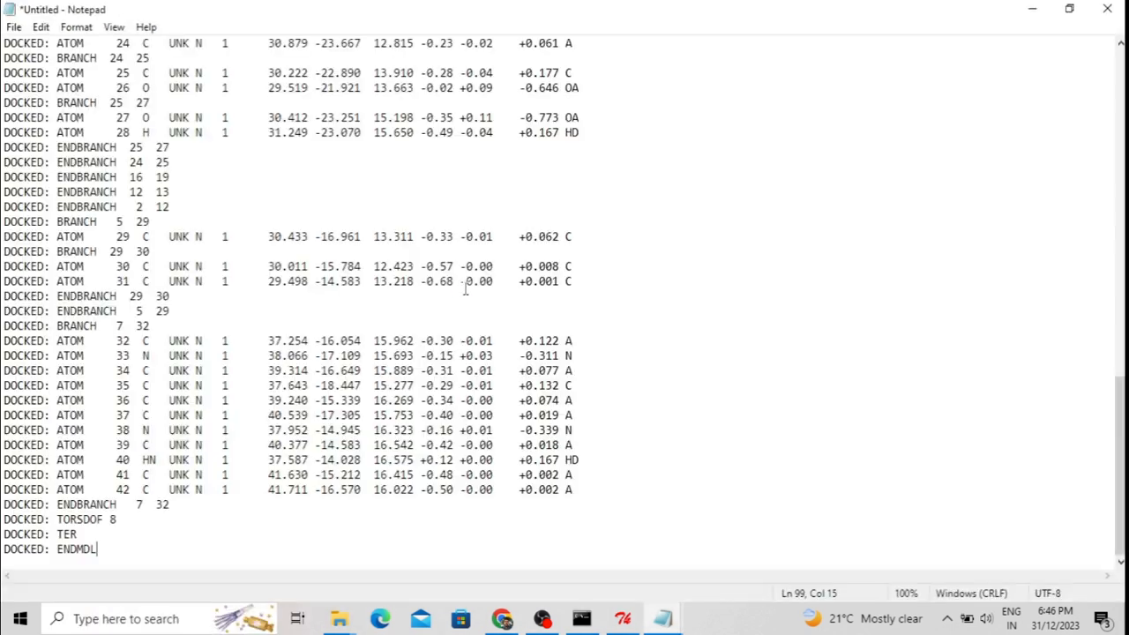
# Step: Save the pasted run 9 block to the Desktop as best.pdb, with the file type set to All Files
pyautogui.scroll(20, 420, 381)
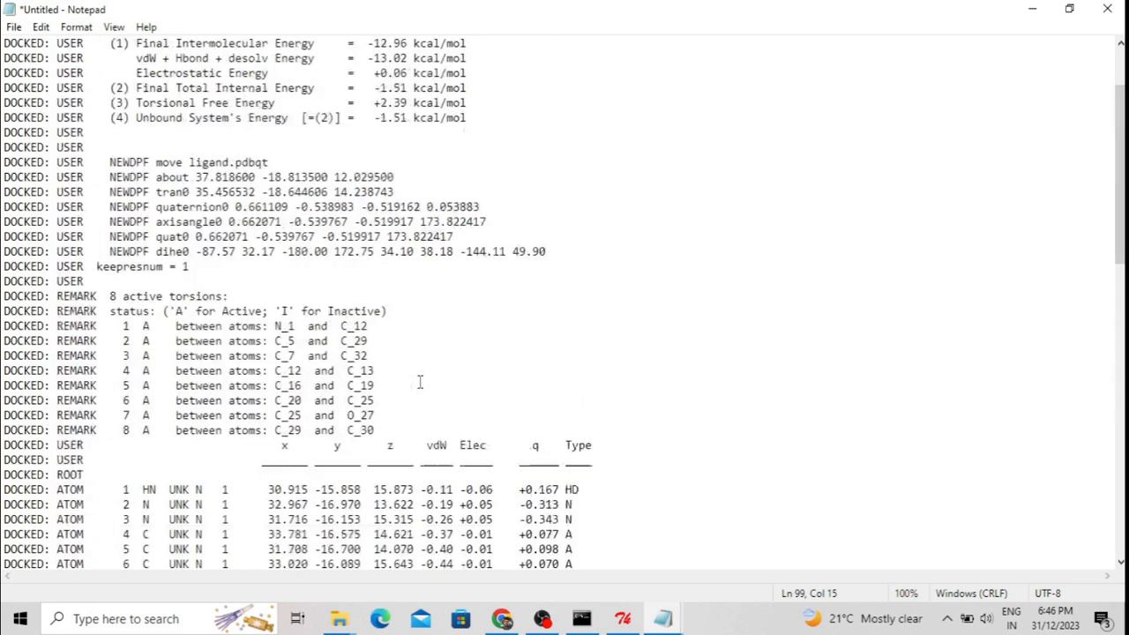
pyautogui.click(14, 27)
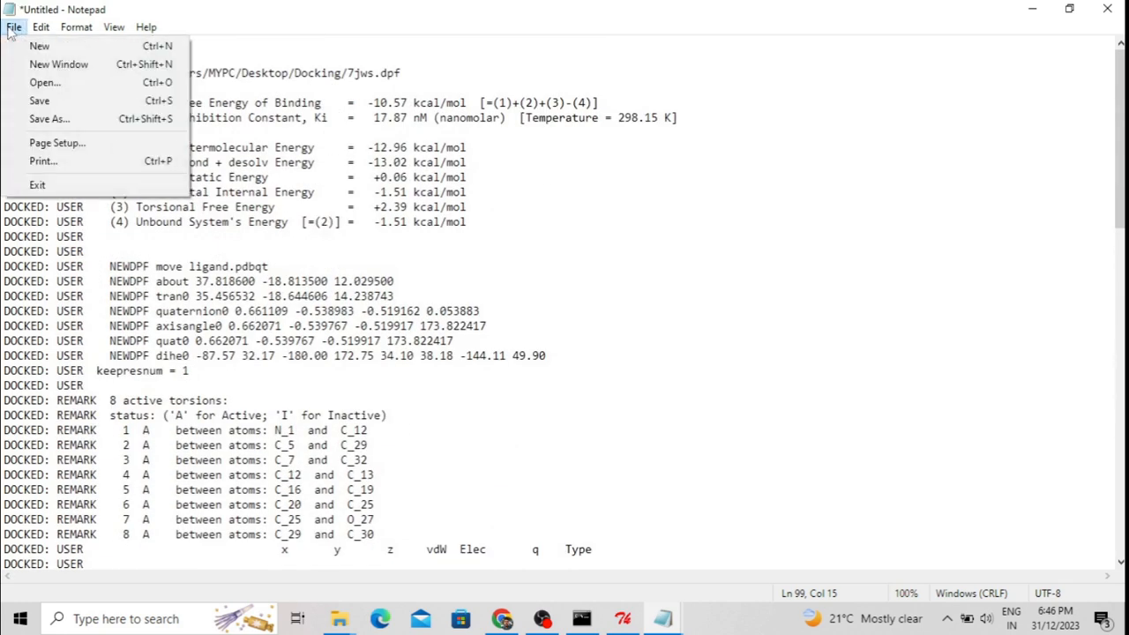
pyautogui.click(35, 118)
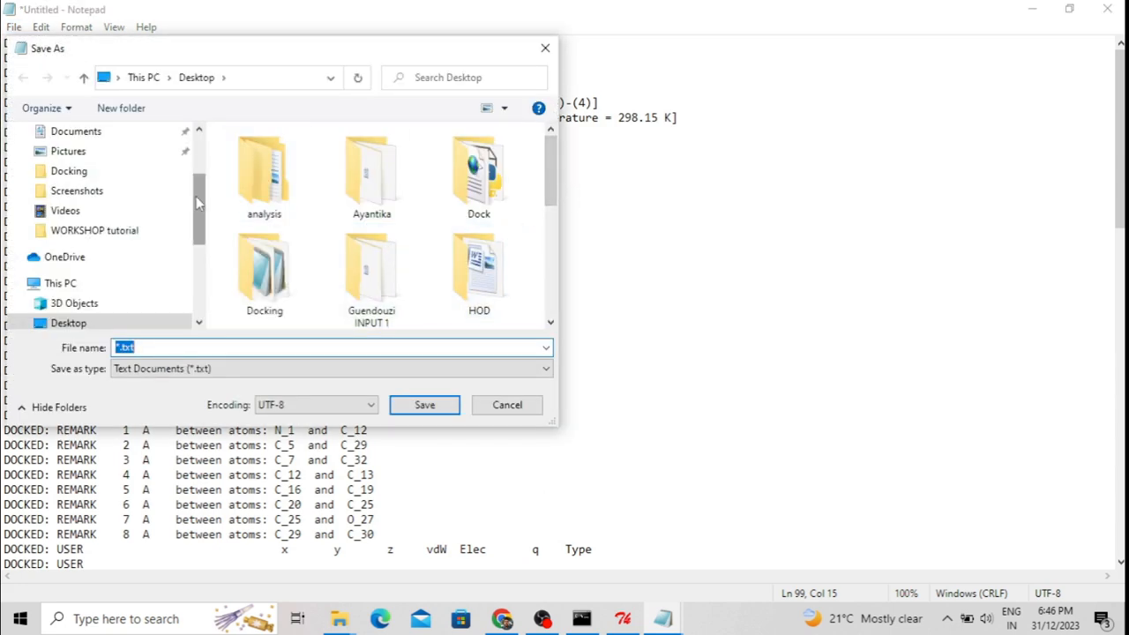
pyautogui.scroll(2, 70, 176)
pyautogui.click(71, 165)
pyautogui.click(149, 347)
pyautogui.write('best.pdb')
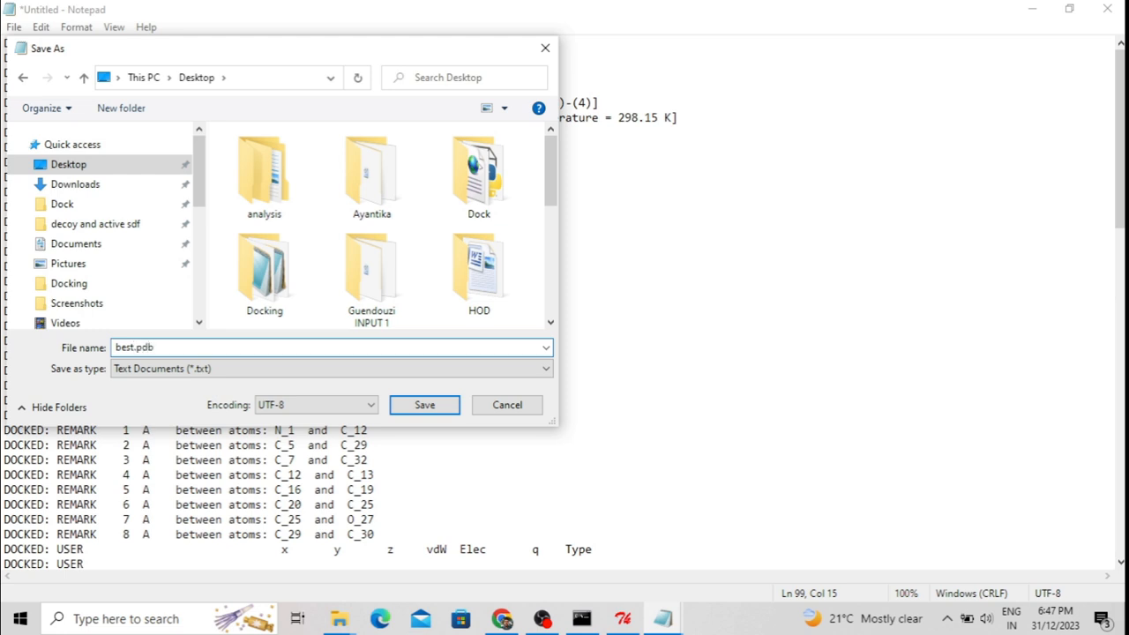
pyautogui.click(187, 367)
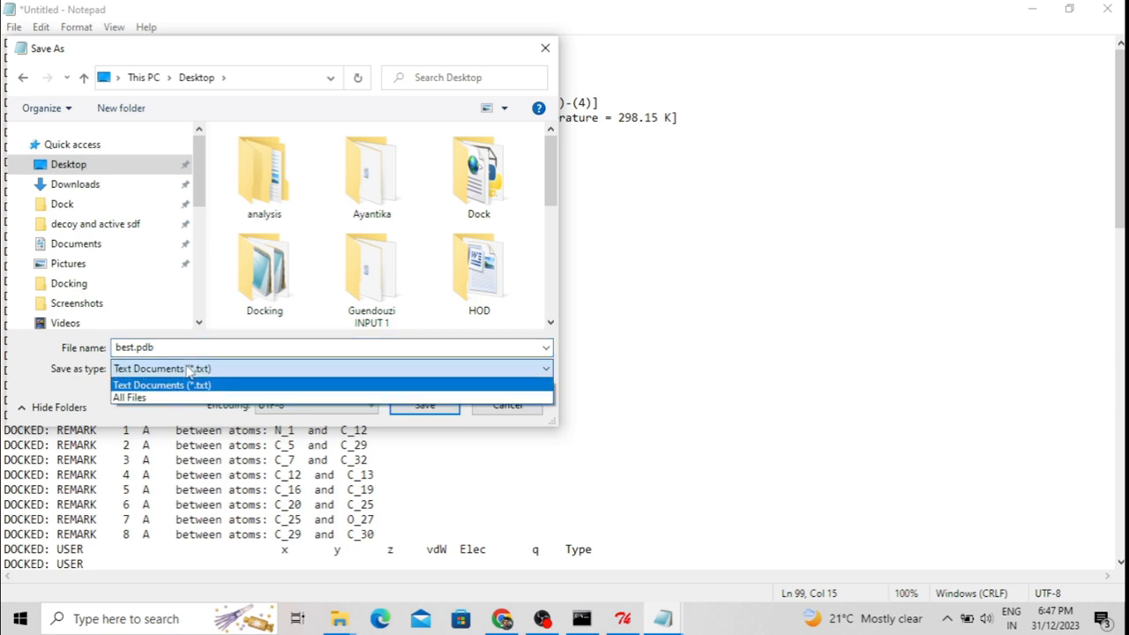
pyautogui.click(141, 399)
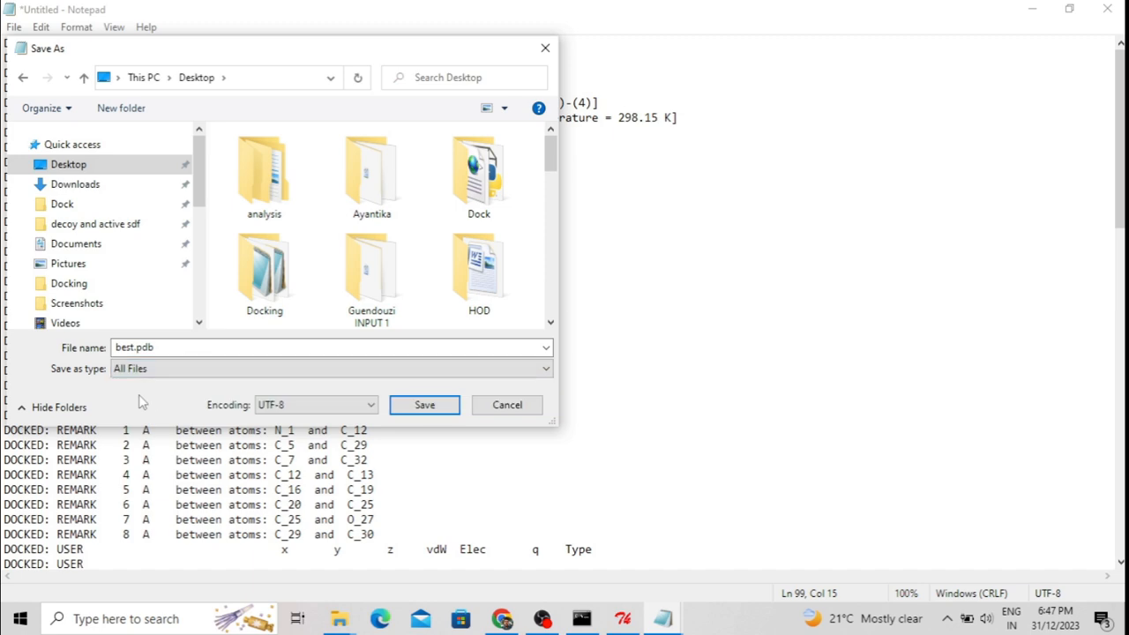
pyautogui.click(446, 413)
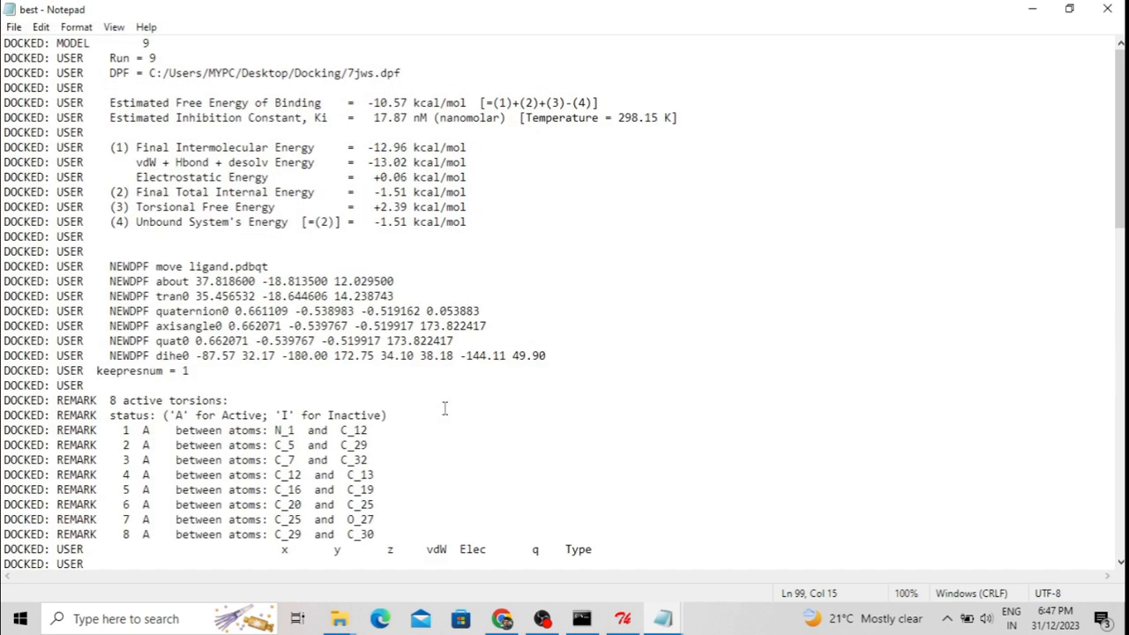
# Step: Minimize Notepad and the Docking and Videos folder windows to reveal the desktop
pyautogui.click(1032, 9)
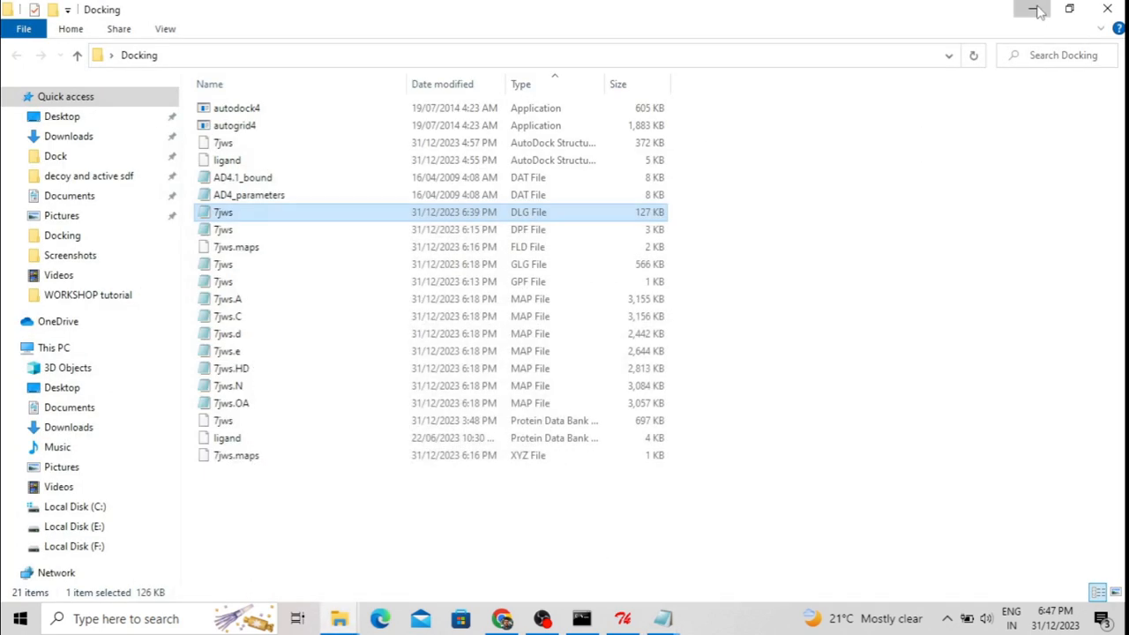
pyautogui.click(1033, 8)
pyautogui.click(992, 9)
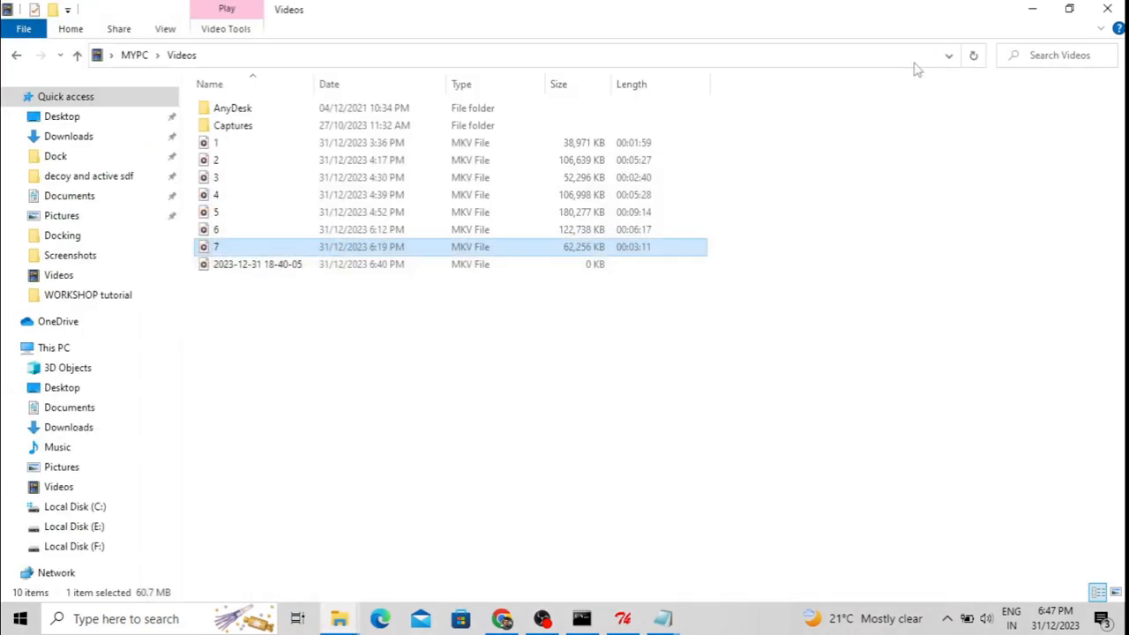
pyautogui.click(1031, 8)
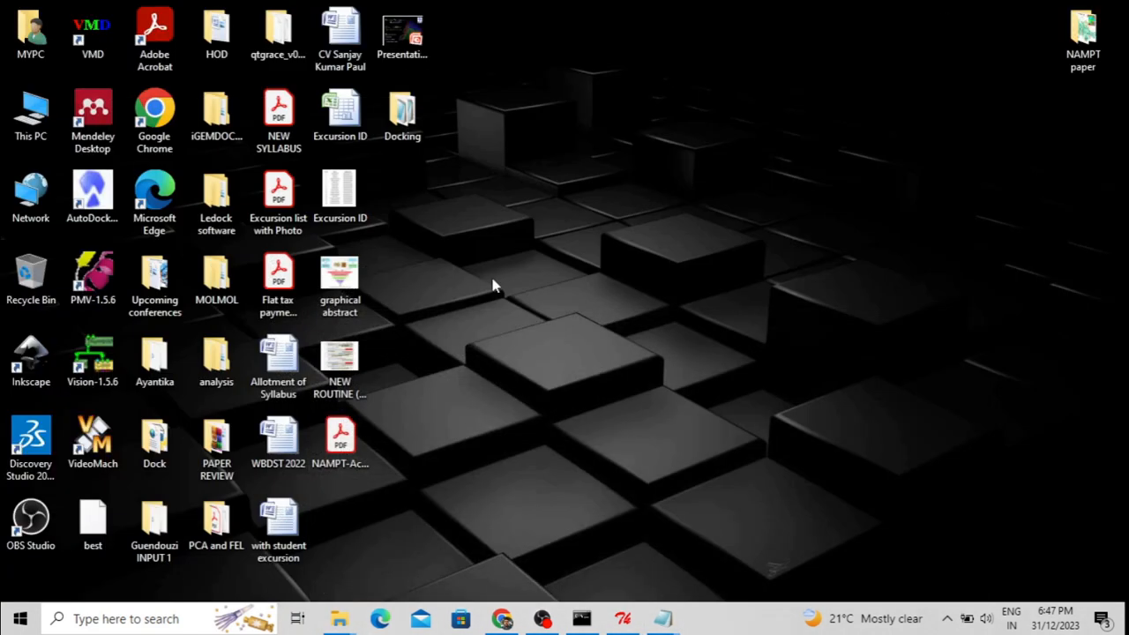
# Step: Open the best file from the desktop in Discovery Studio Visualizer and inspect the extracted ligand pose
pyautogui.rightClick(97, 524)
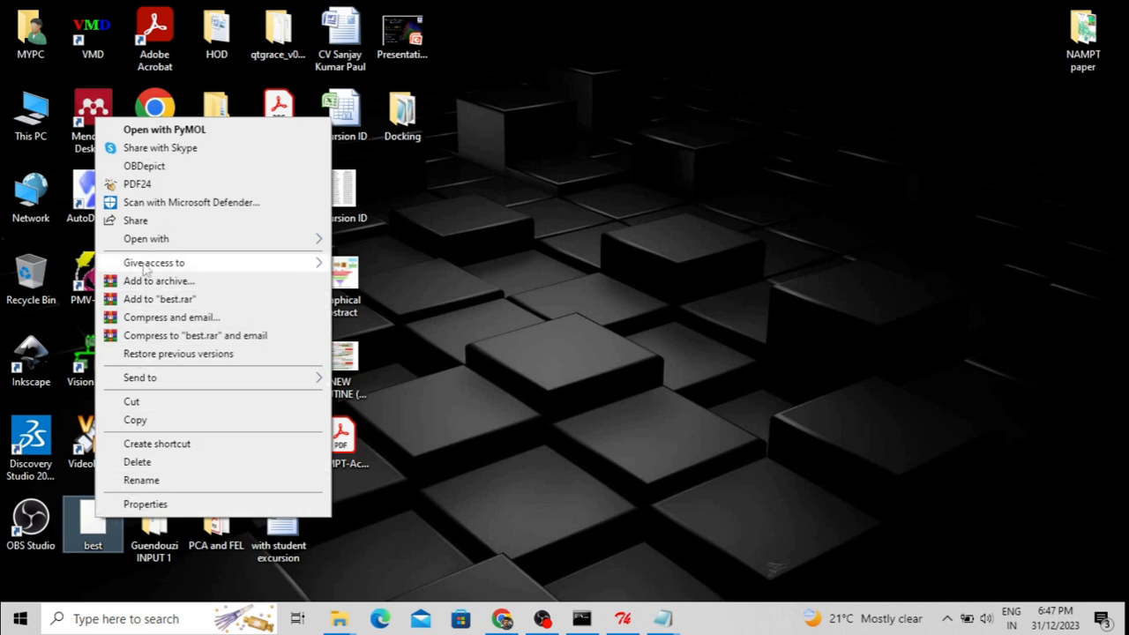
pyautogui.moveTo(285, 240)
pyautogui.click(395, 241)
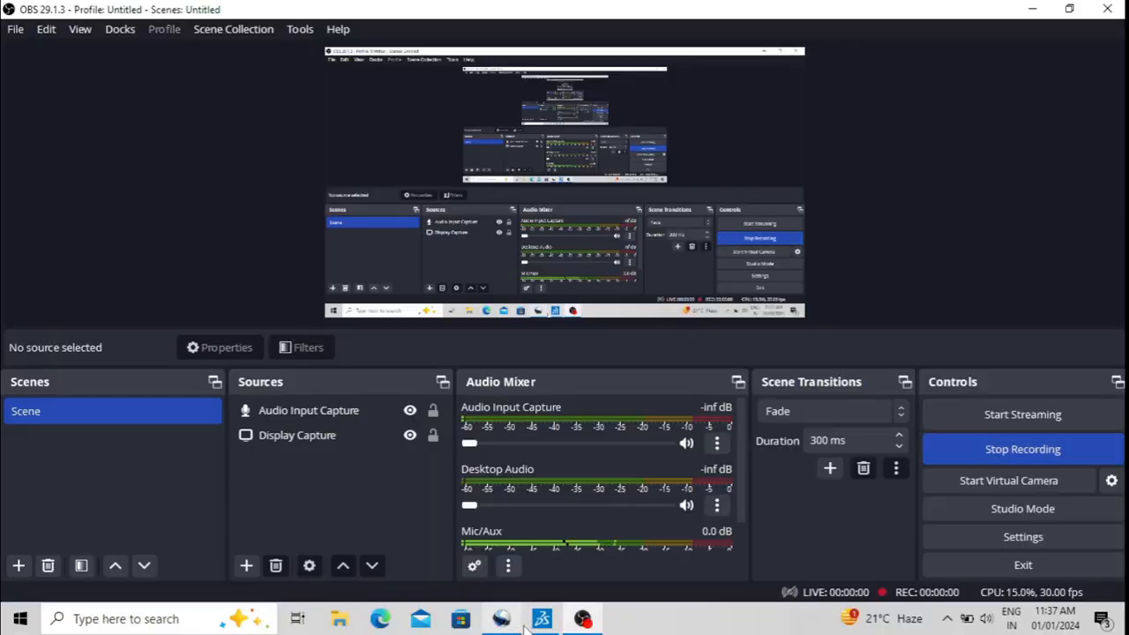
pyautogui.click(533, 623)
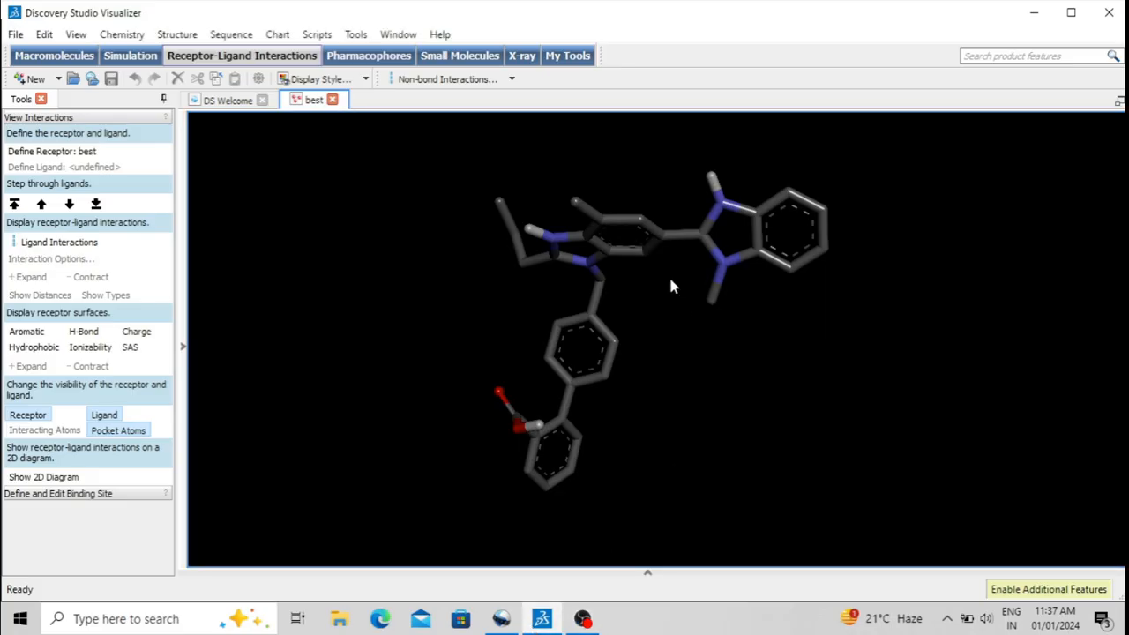
pyautogui.moveTo(617, 273); pyautogui.dragTo(706, 446)
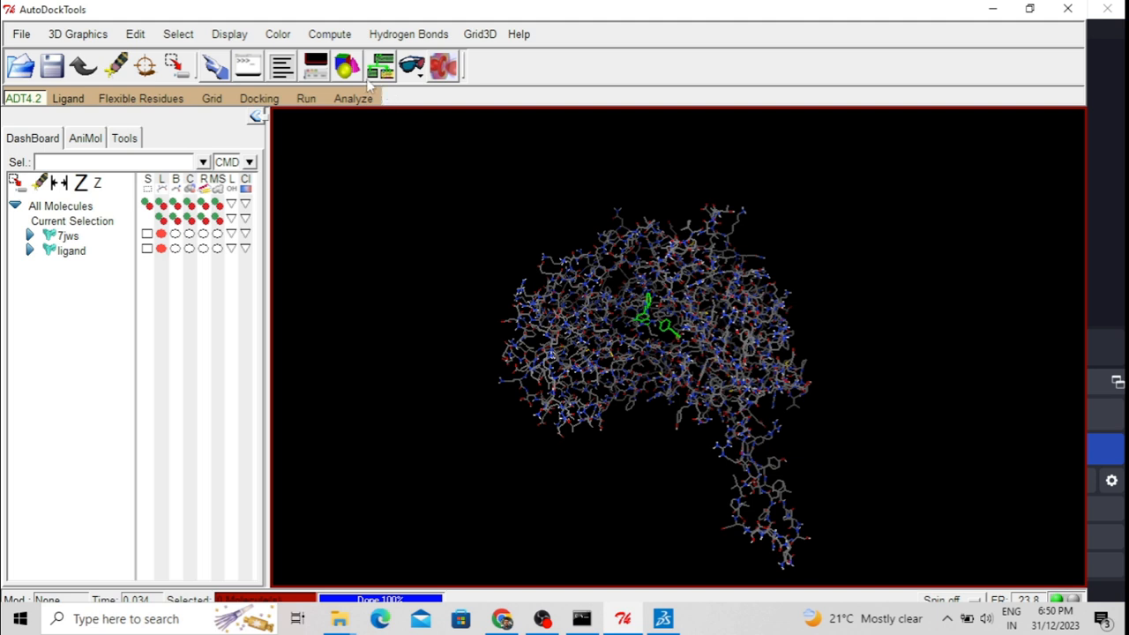
# Step: In AutoDockTools, load the 7jws docking log for analysis, accepting ligand-2 as the new molecule name, and dismiss the notice
pyautogui.click(353, 99)
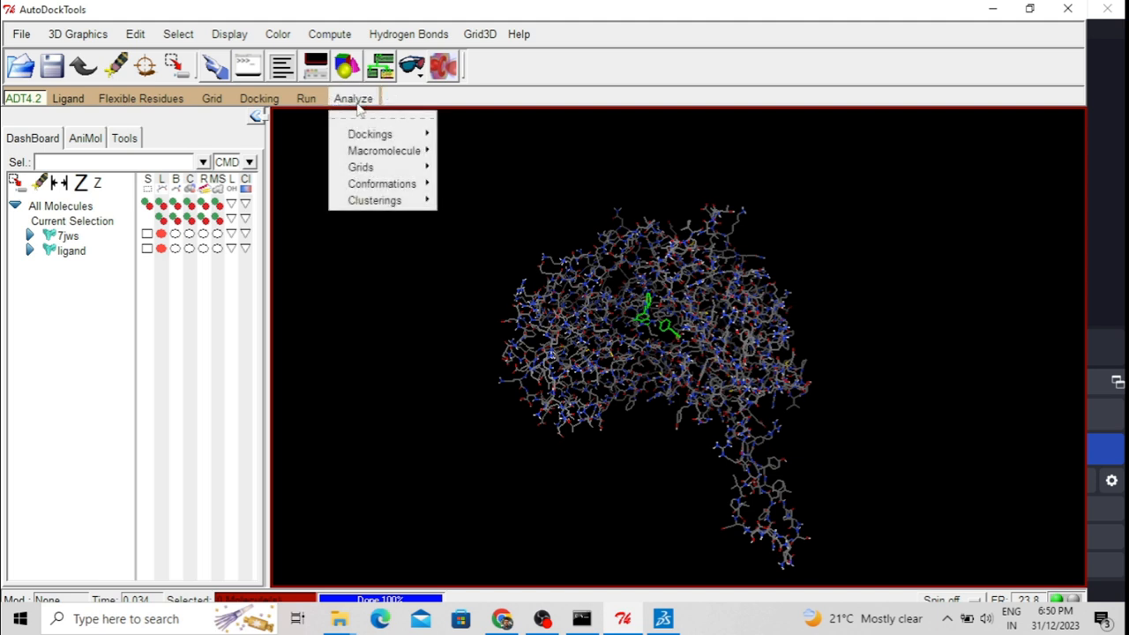
pyautogui.moveTo(371, 182)
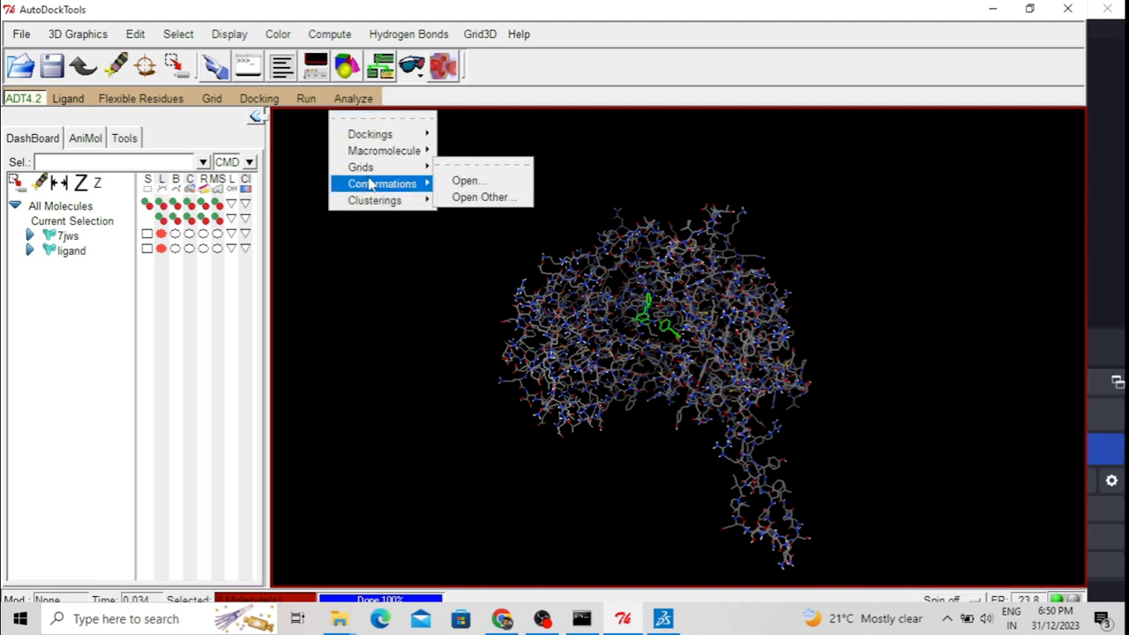
pyautogui.moveTo(395, 138)
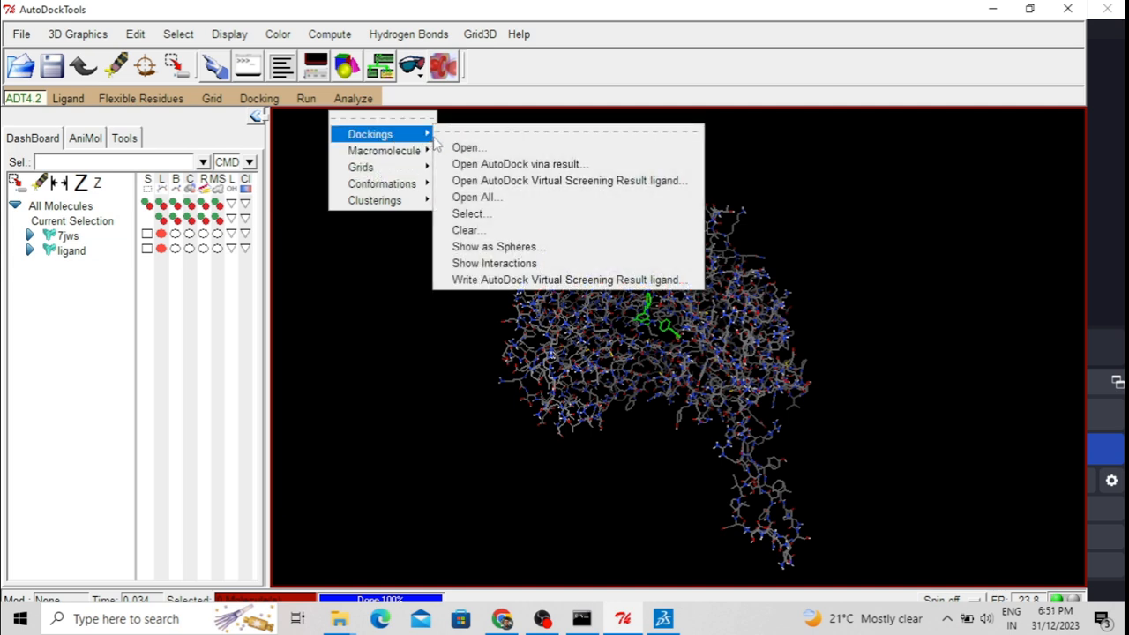
pyautogui.click(508, 151)
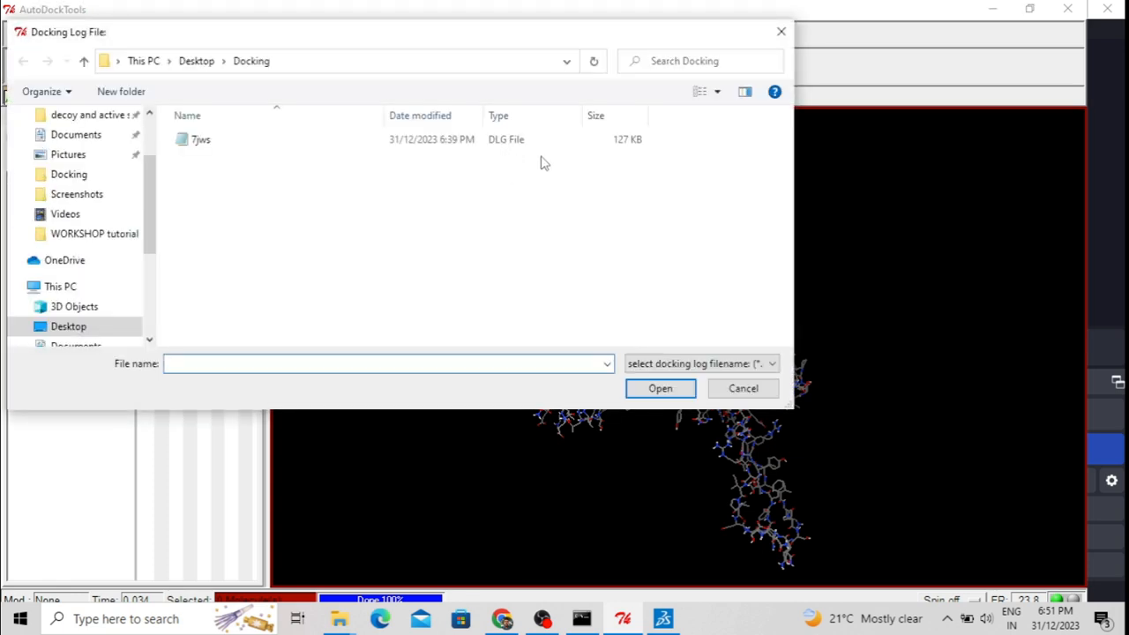
pyautogui.click(517, 146)
pyautogui.click(661, 386)
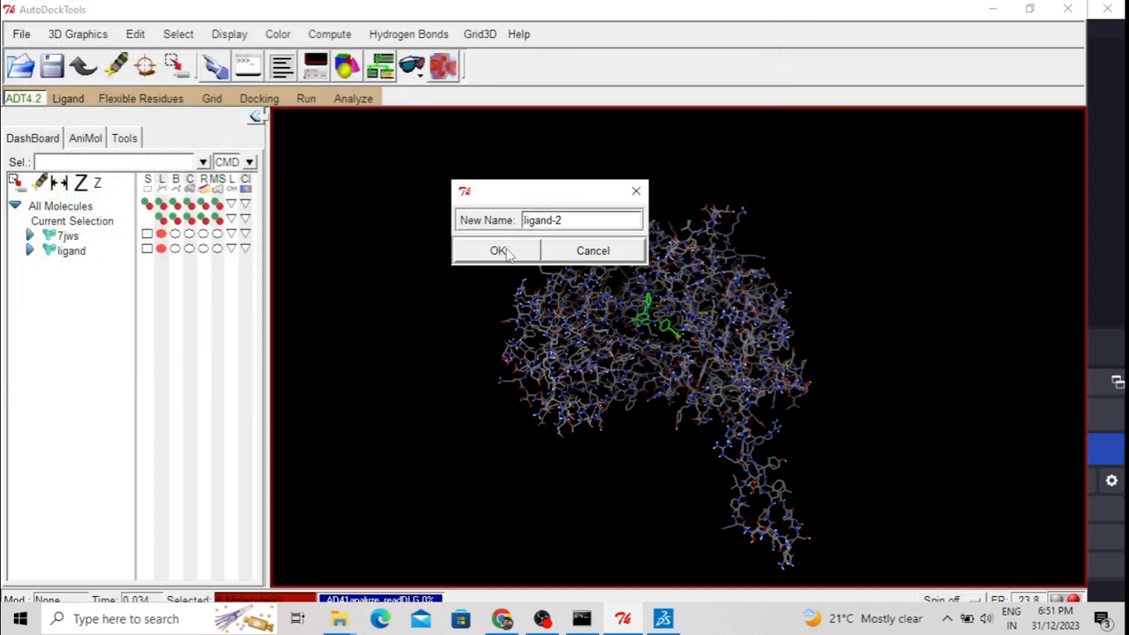
pyautogui.click(500, 252)
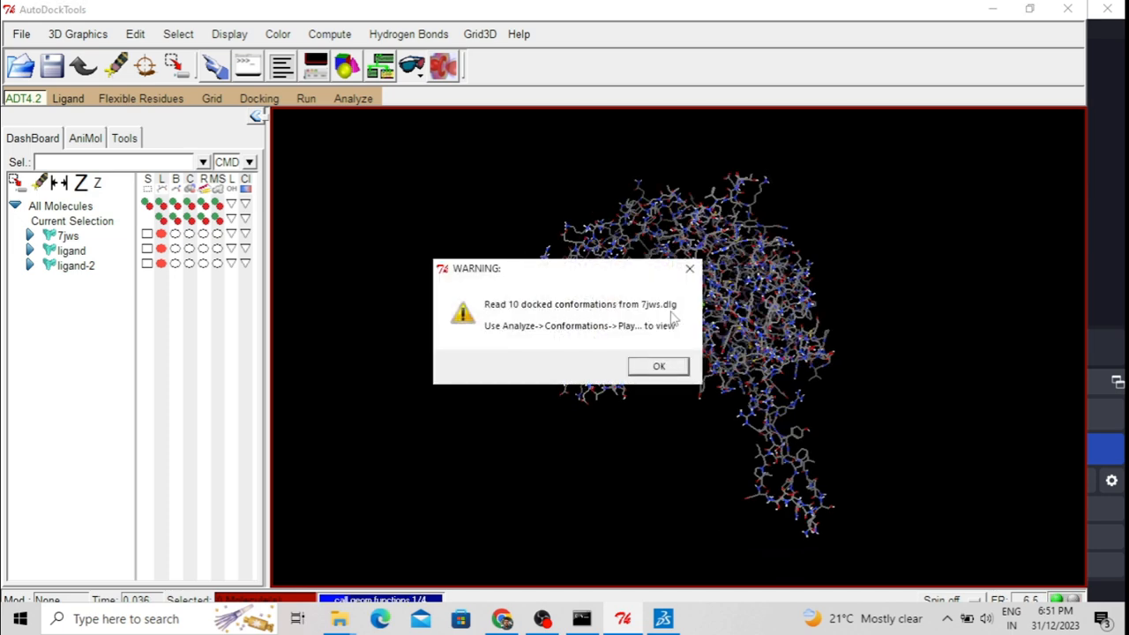
pyautogui.click(658, 367)
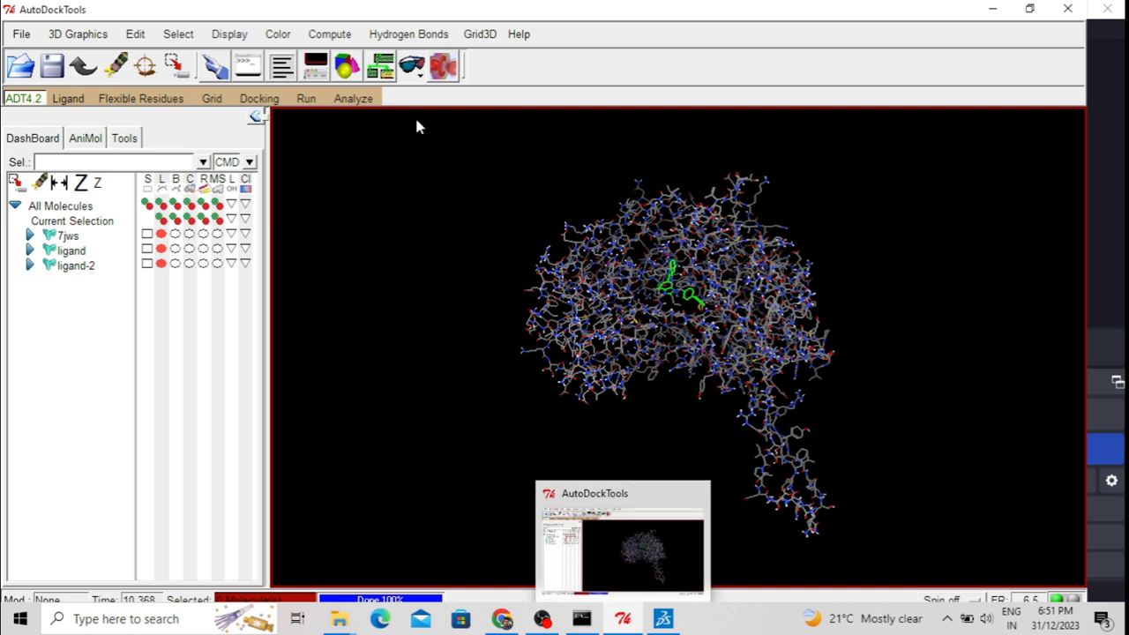
# Step: Open the conformation player for ligand-2, place it above the 3D view and advance to conformation 5
pyautogui.click(357, 100)
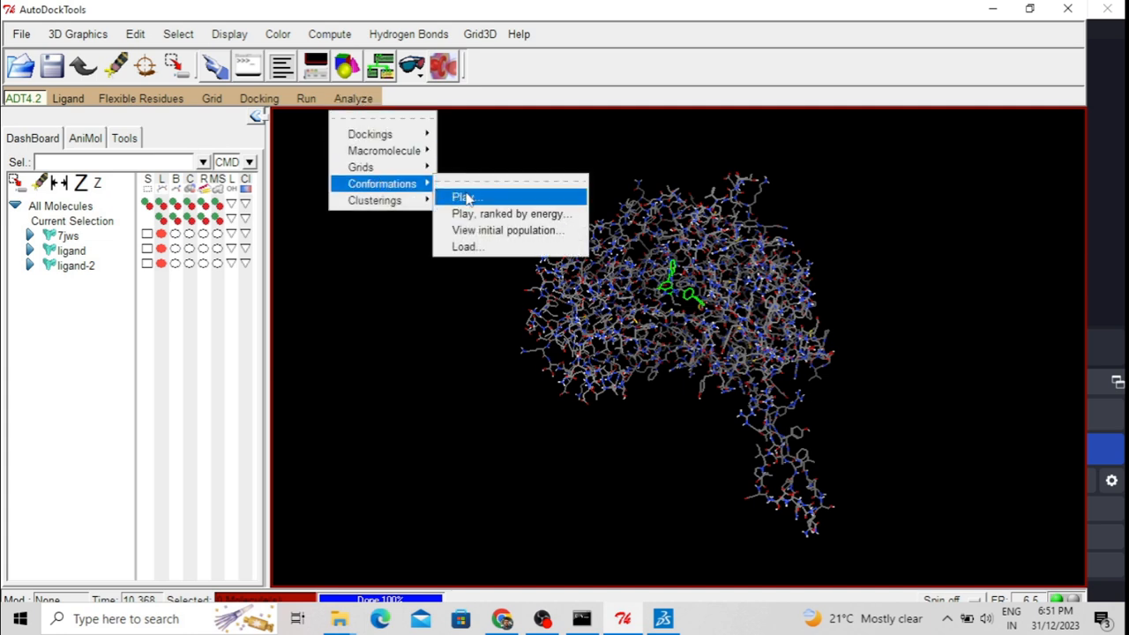
pyautogui.click(463, 195)
pyautogui.moveTo(269, 16); pyautogui.dragTo(475, 122)
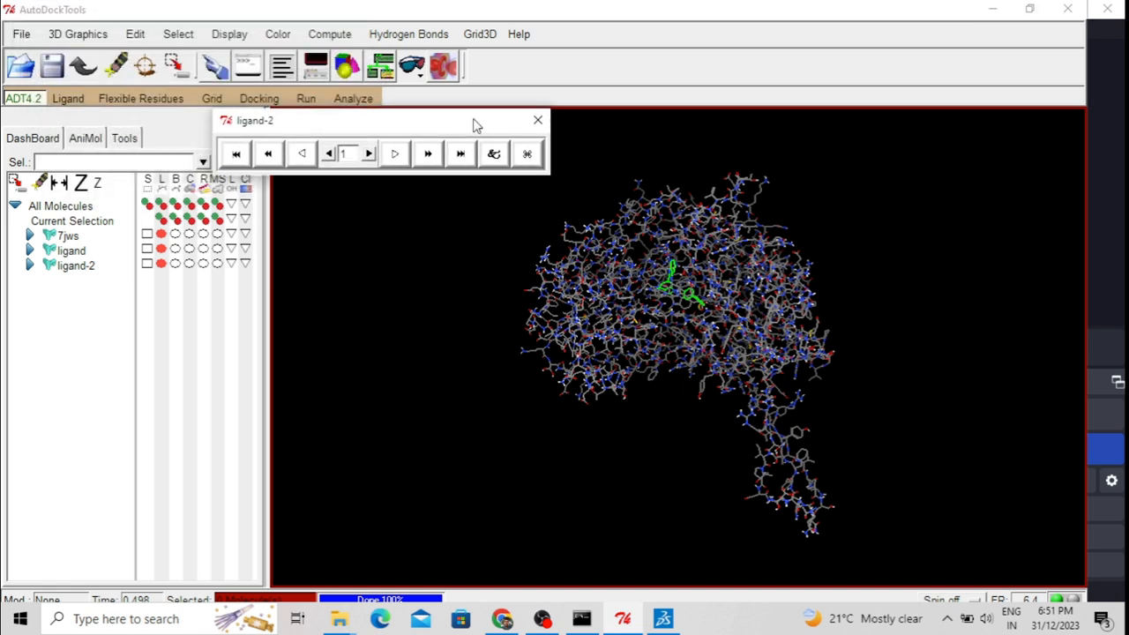
pyautogui.click(369, 155)
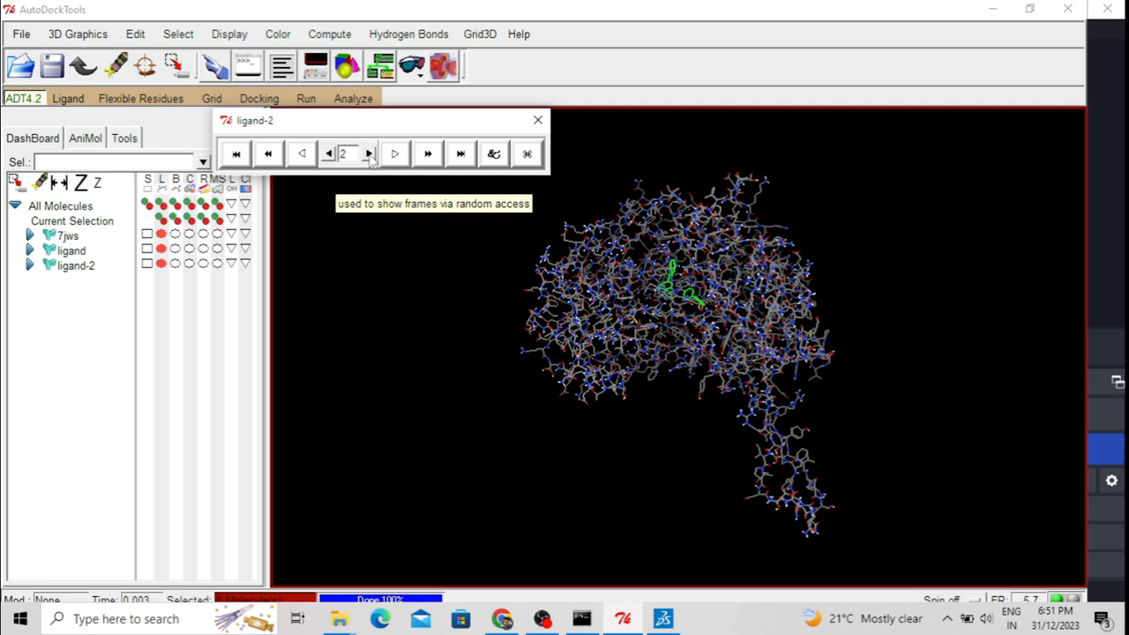
pyautogui.click(370, 154)
pyautogui.click(370, 154)
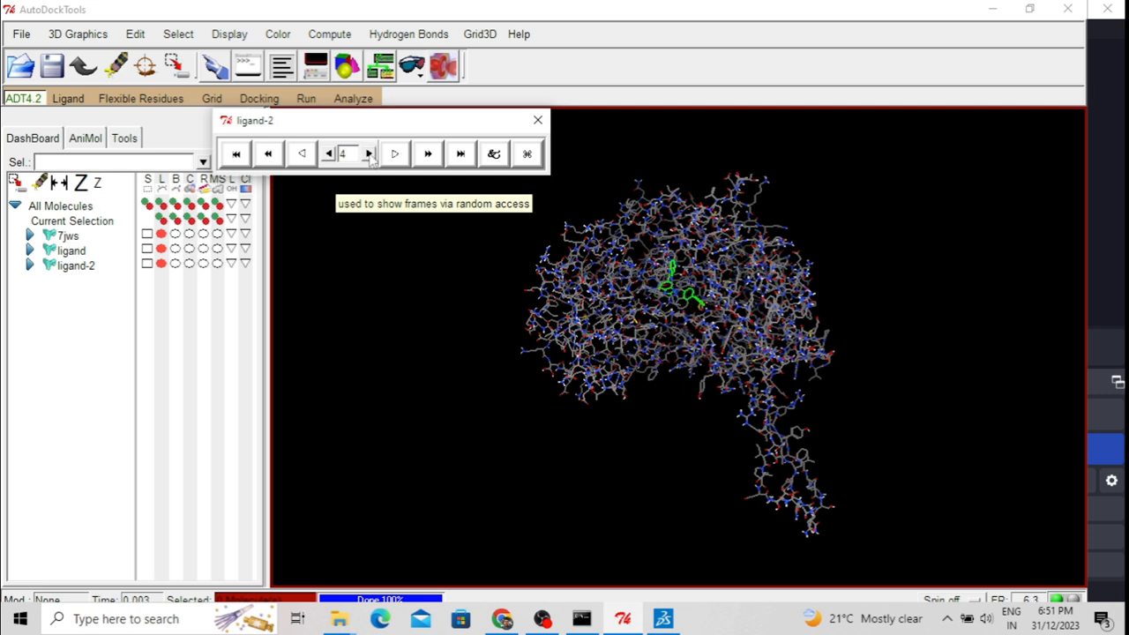
pyautogui.click(370, 154)
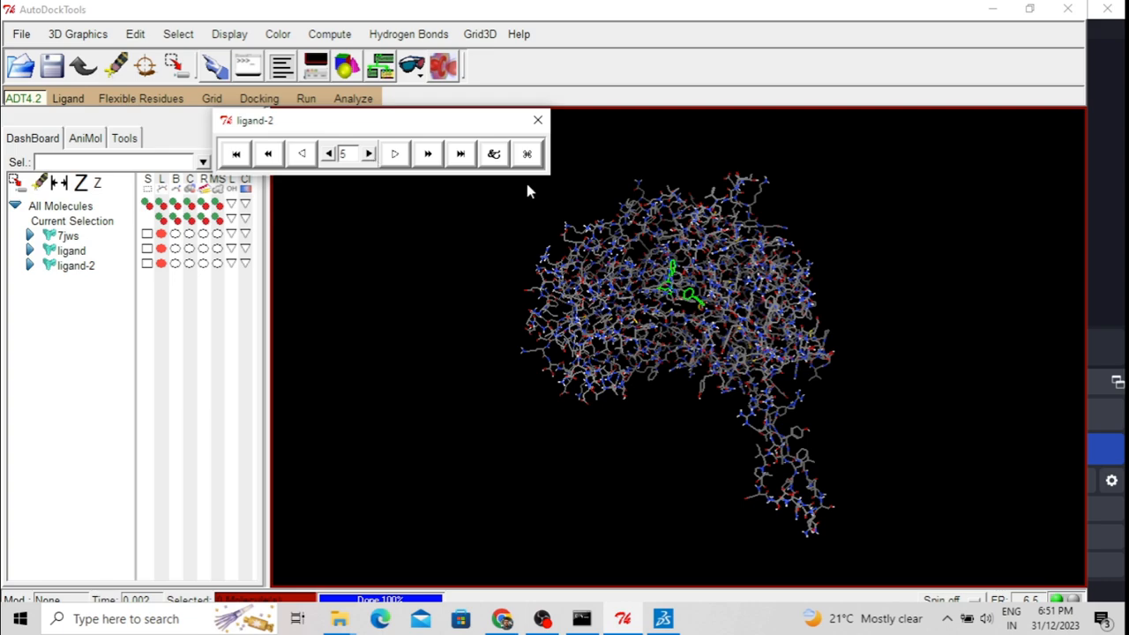
# Step: Examine the docked ligand up close inside the protein while going back from conformation 5 to conformation 1
pyautogui.moveTo(713, 329); pyautogui.dragTo(661, 350, button='middle')
pyautogui.moveTo(662, 350); pyautogui.dragTo(718, 340, button='right')
pyautogui.moveTo(673, 336)
pyautogui.mouseDown()
pyautogui.moveTo(620, 358)
pyautogui.moveTo(660, 330)
pyautogui.mouseUp()
pyautogui.scroll(10, 662, 334)
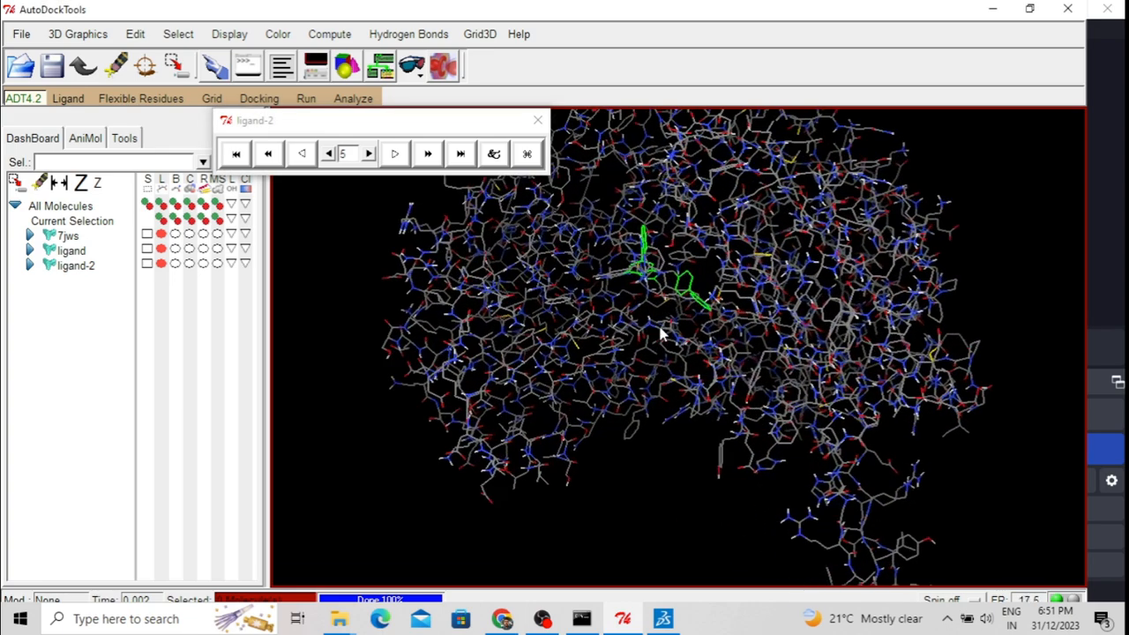
pyautogui.moveTo(723, 219); pyautogui.dragTo(782, 244)
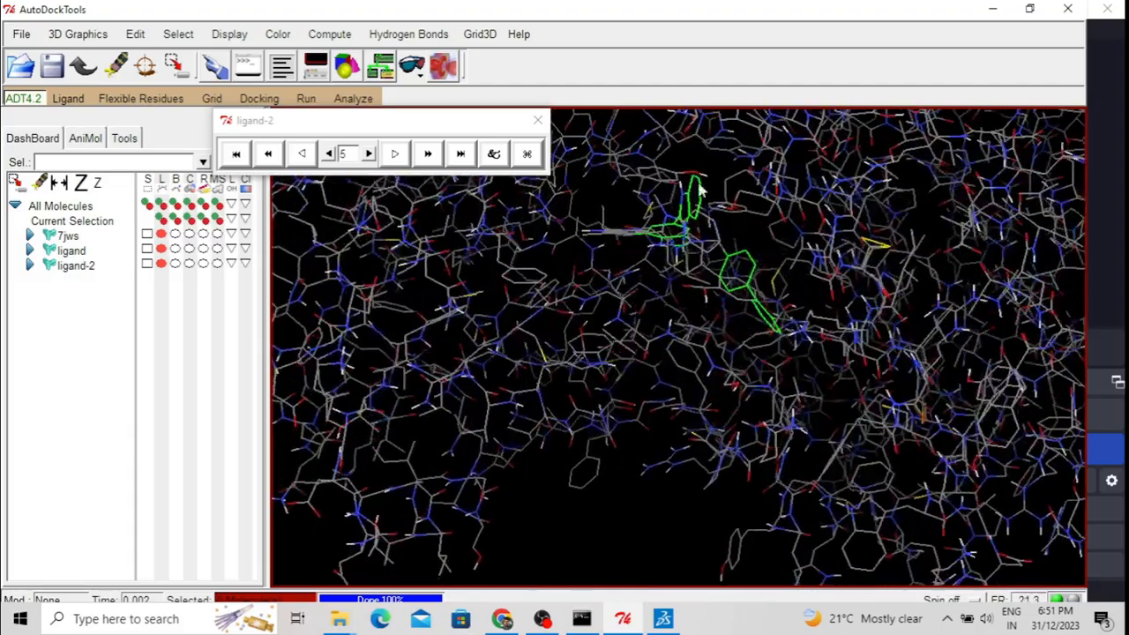
pyautogui.moveTo(693, 358); pyautogui.dragTo(745, 460)
pyautogui.click(330, 154)
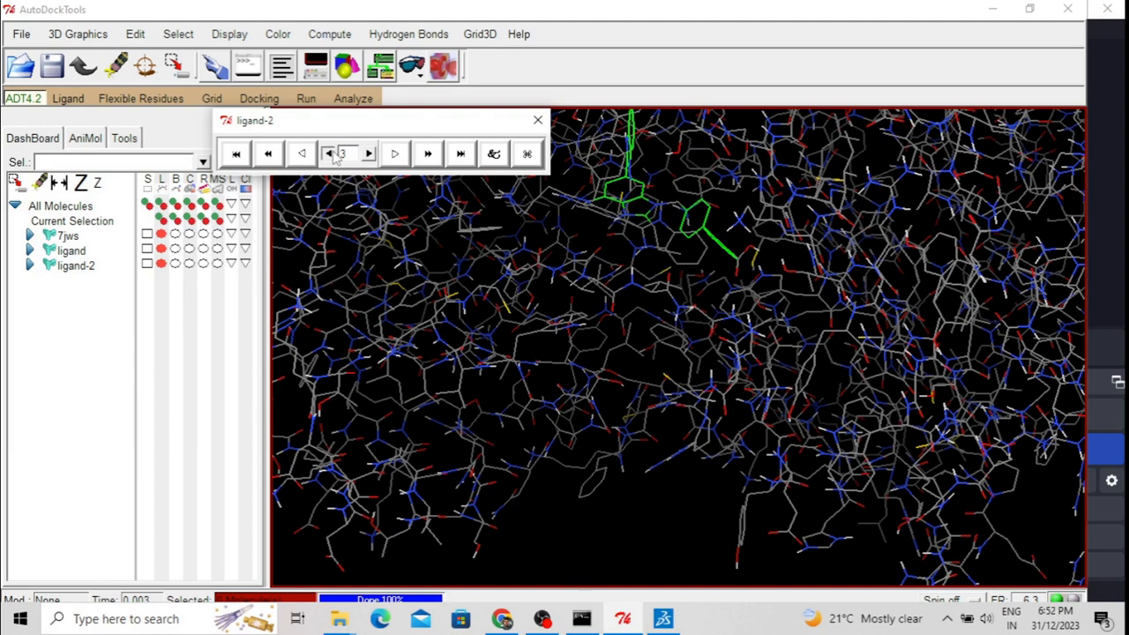
pyautogui.moveTo(661, 379); pyautogui.dragTo(670, 431)
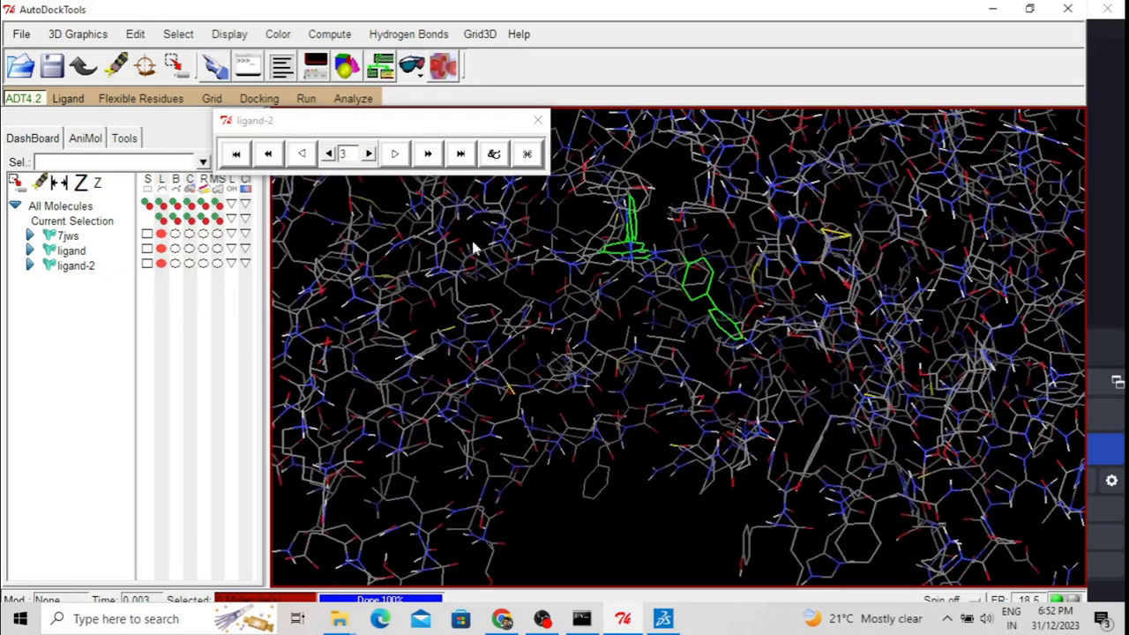
pyautogui.click(331, 155)
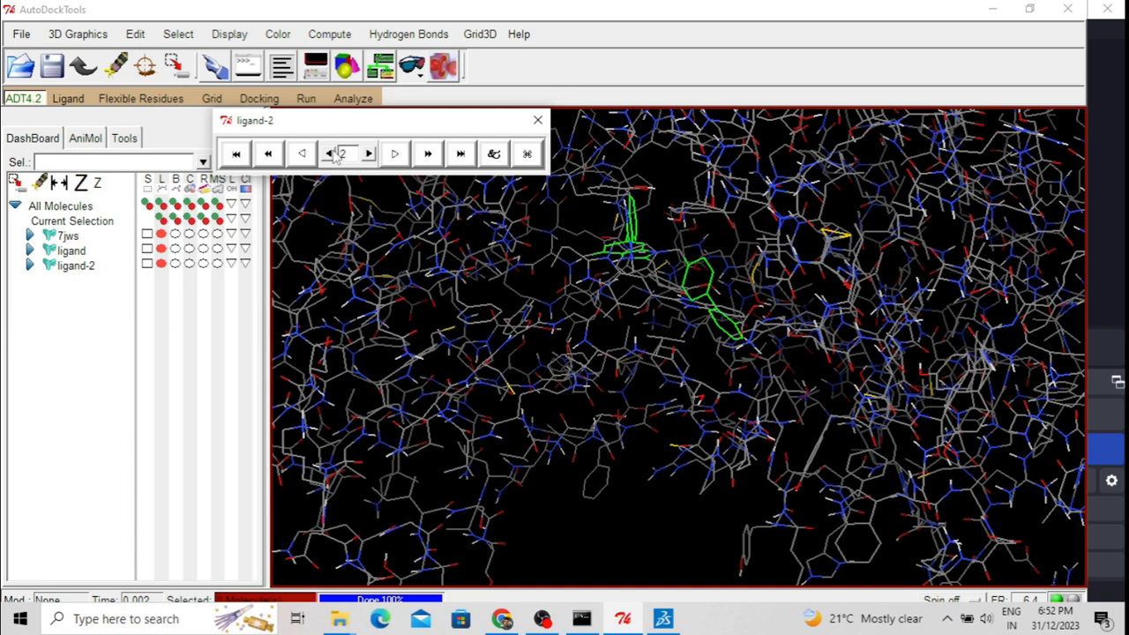
pyautogui.click(332, 156)
# Step: View the docked conformations of ligand-2 one by one, advancing to conformation 9
pyautogui.click(369, 155)
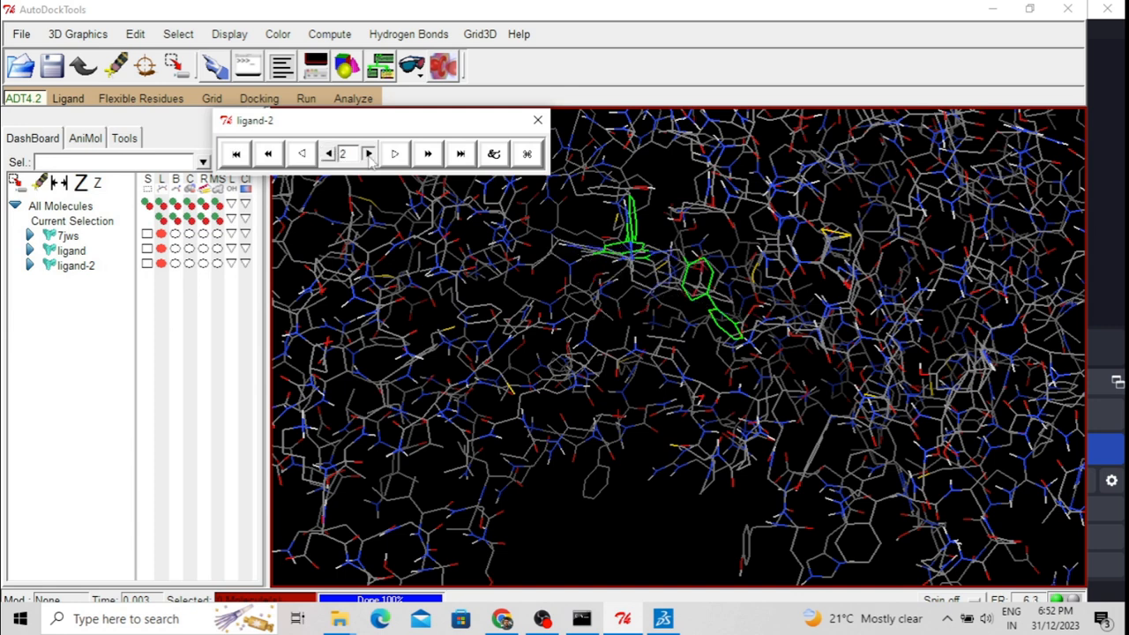
pyautogui.click(369, 155)
pyautogui.click(369, 155)
pyautogui.click(368, 155)
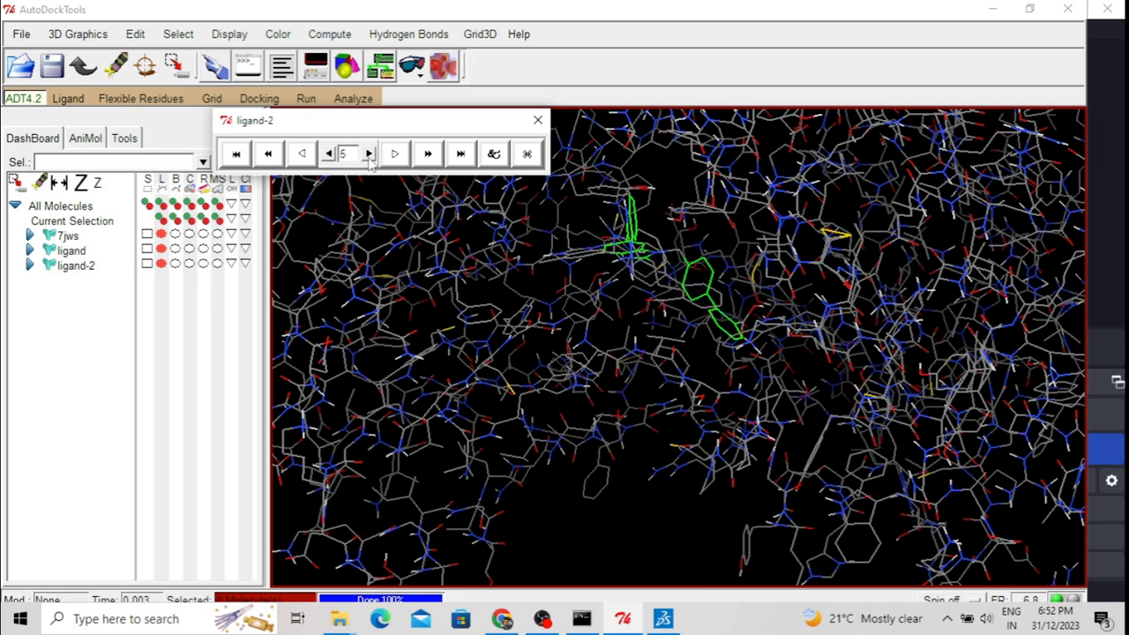
pyautogui.click(369, 156)
pyautogui.click(369, 155)
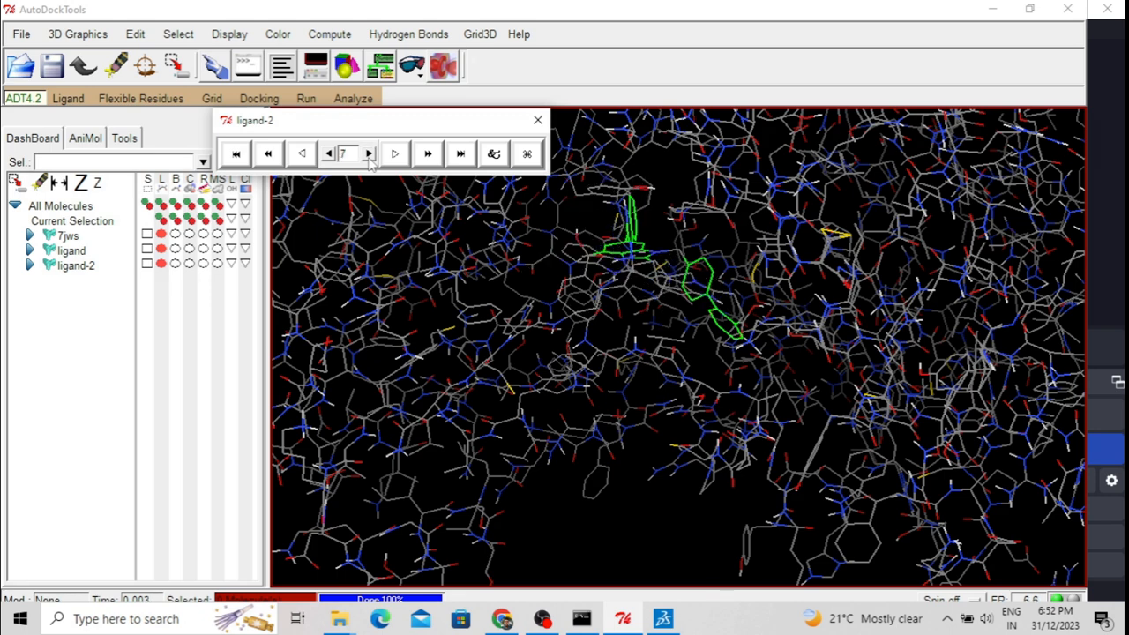
pyautogui.click(369, 155)
pyautogui.click(368, 155)
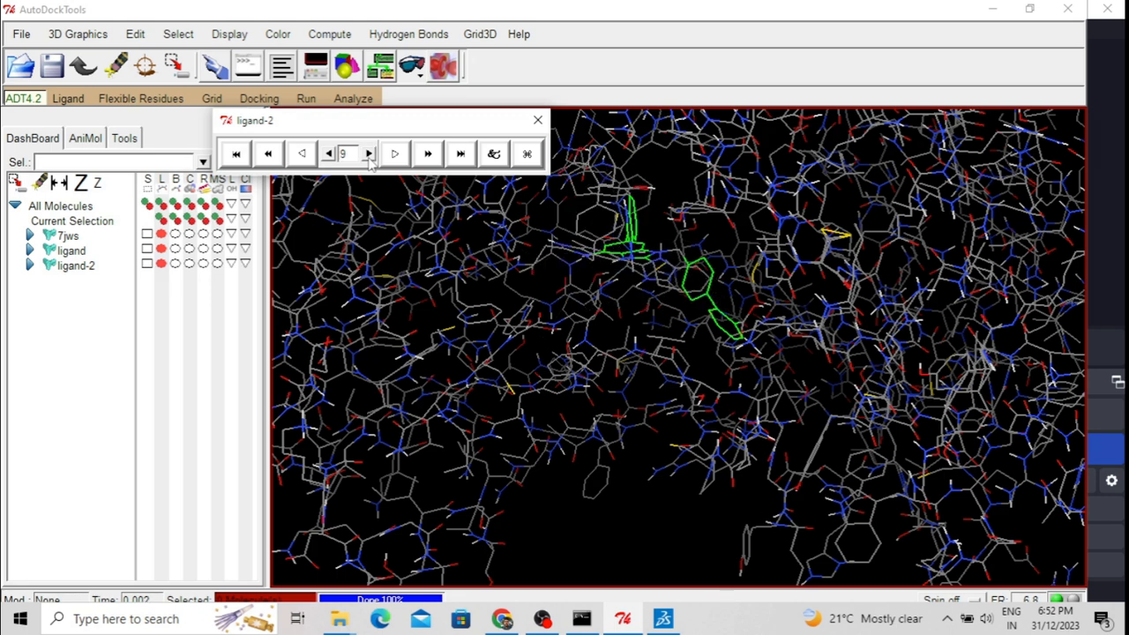
# Step: Step to conformation 10 and back to 9, write conformation 9 to the Docking folder as pose9.pdb, and close the play options
pyautogui.click(369, 155)
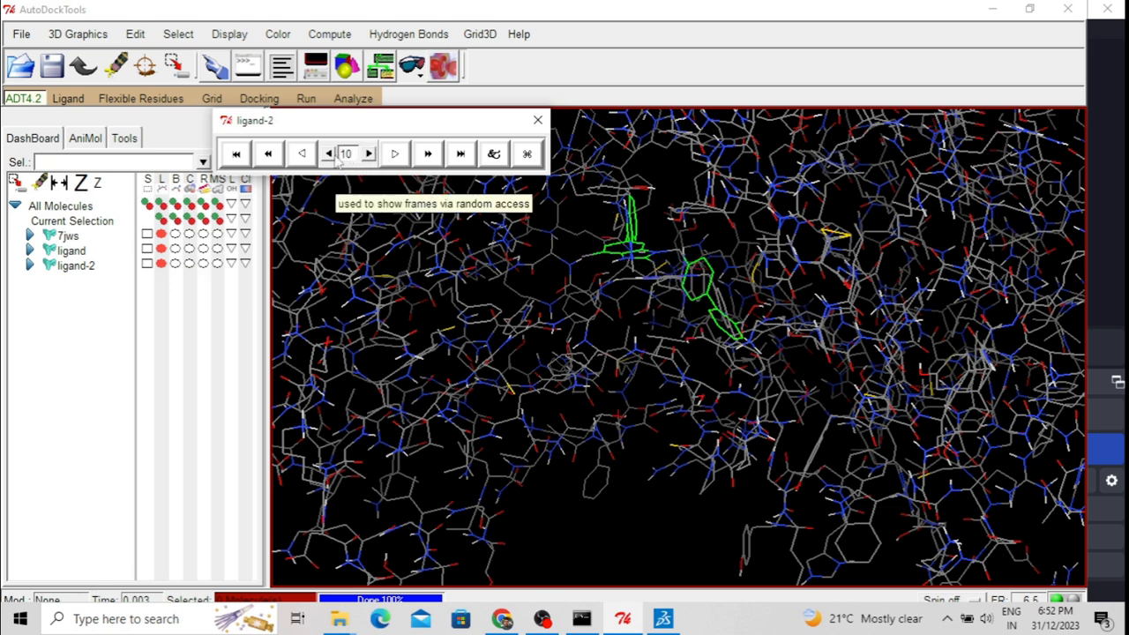
pyautogui.click(333, 155)
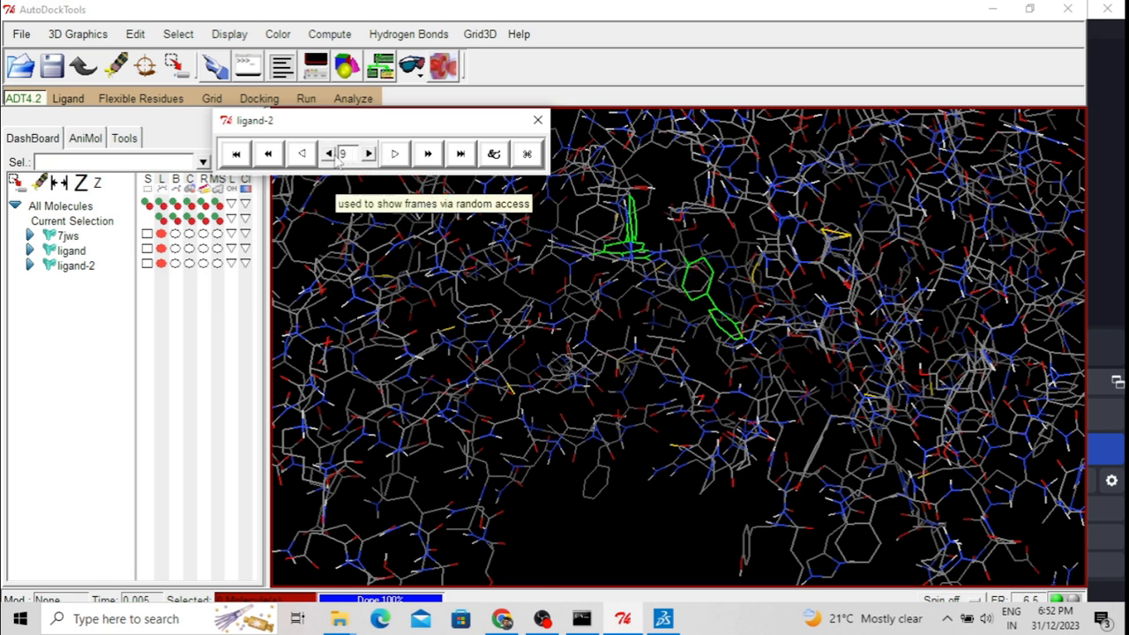
pyautogui.click(494, 153)
pyautogui.moveTo(196, 15); pyautogui.dragTo(352, 256)
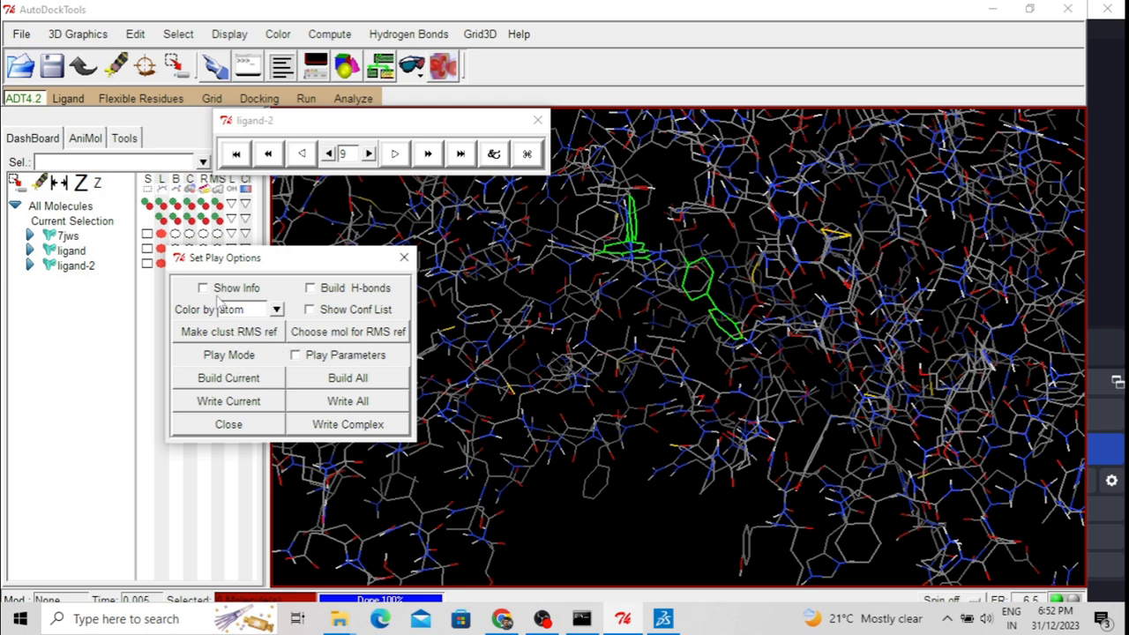
pyautogui.click(234, 401)
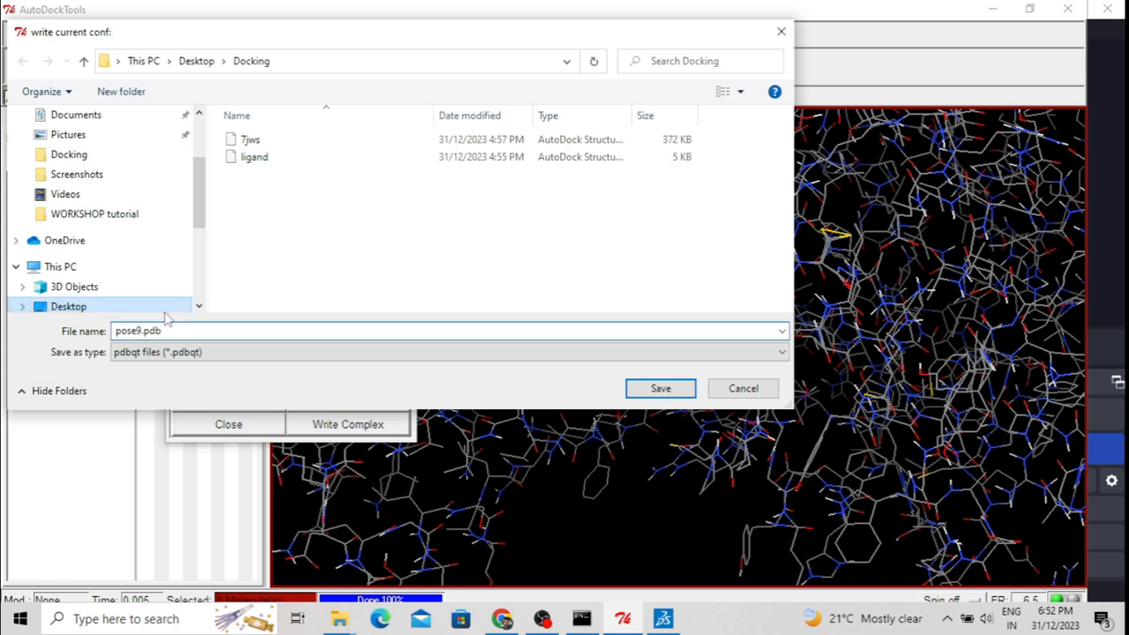
pyautogui.click(481, 352)
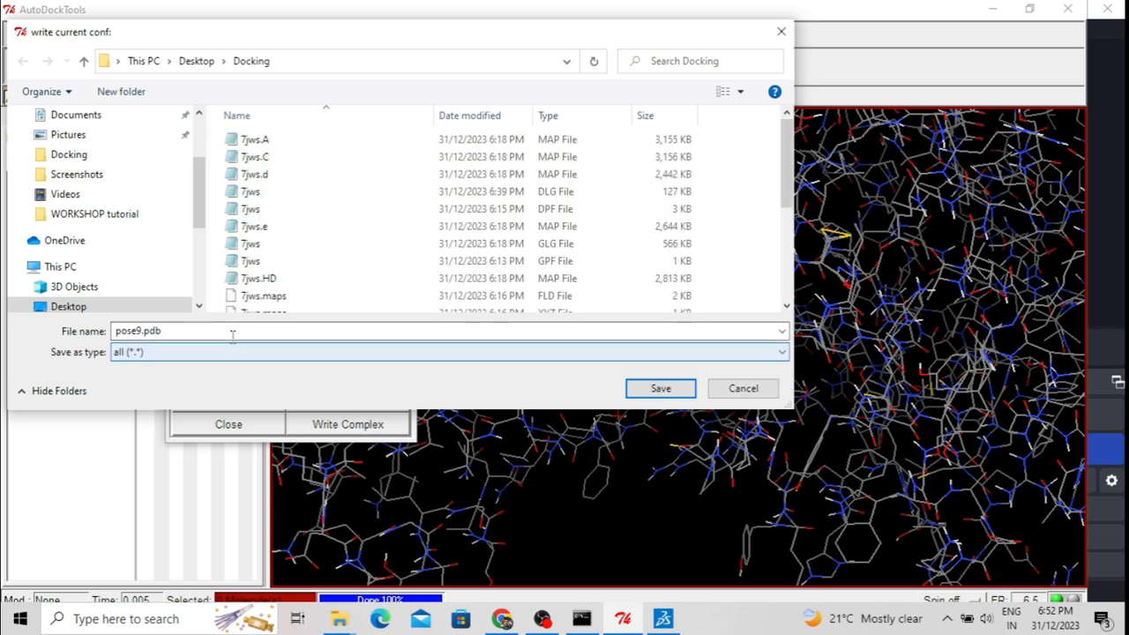
pyautogui.click(664, 392)
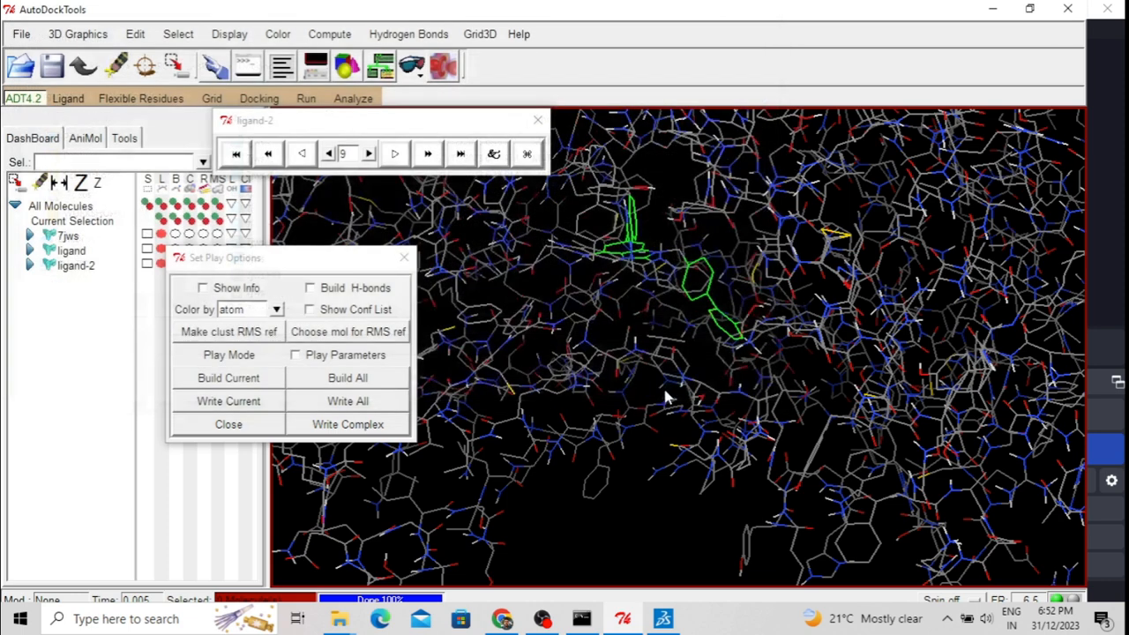
pyautogui.click(229, 424)
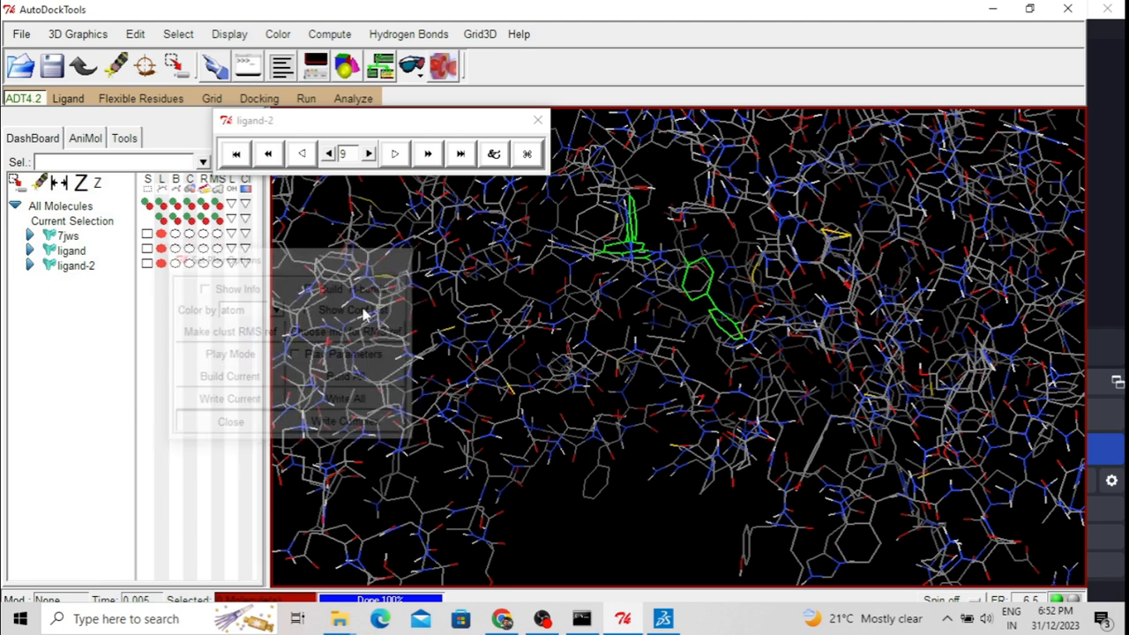
# Step: Switch to the Docking folder on the desktop and open the pose9 PDB file in Discovery Studio Visualizer
pyautogui.click(1004, 16)
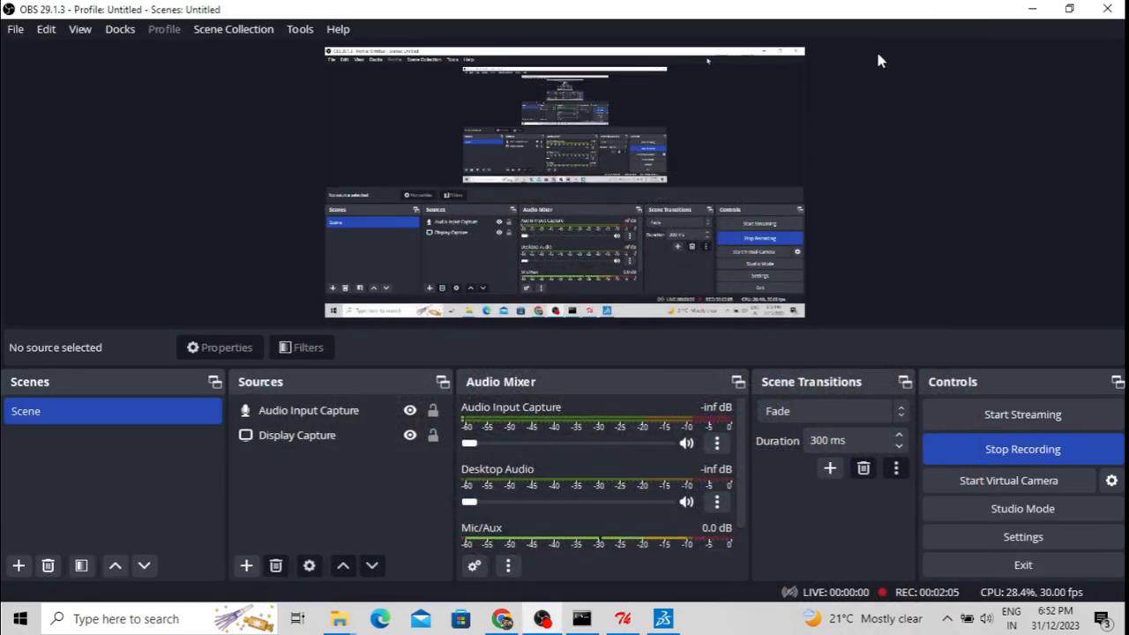
pyautogui.click(1032, 10)
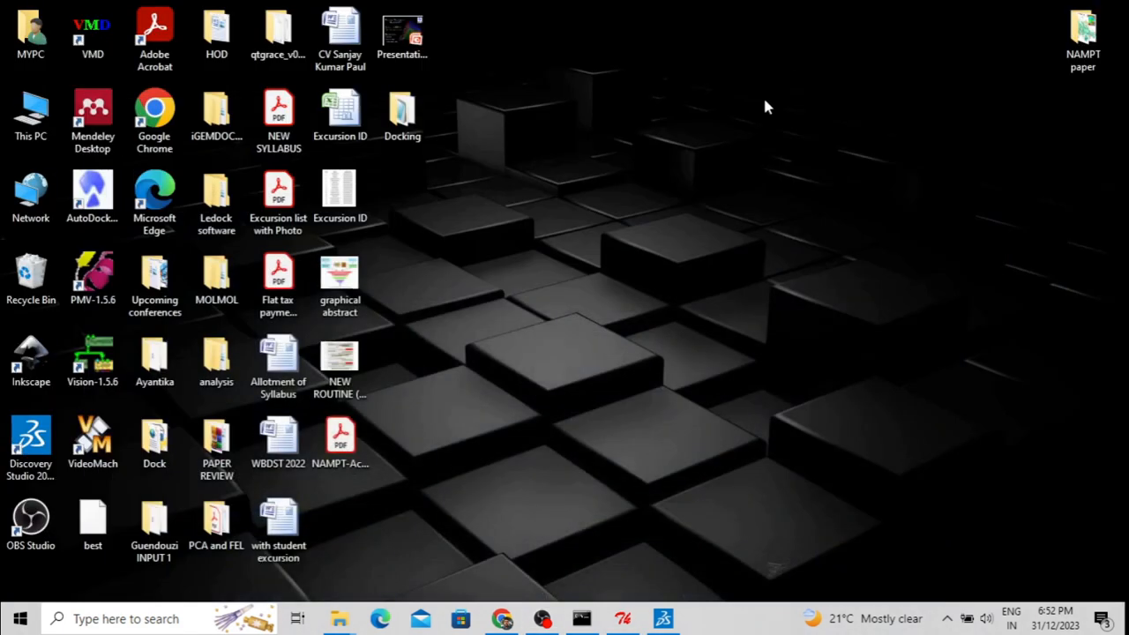
pyautogui.doubleClick(402, 115)
pyautogui.click(257, 12)
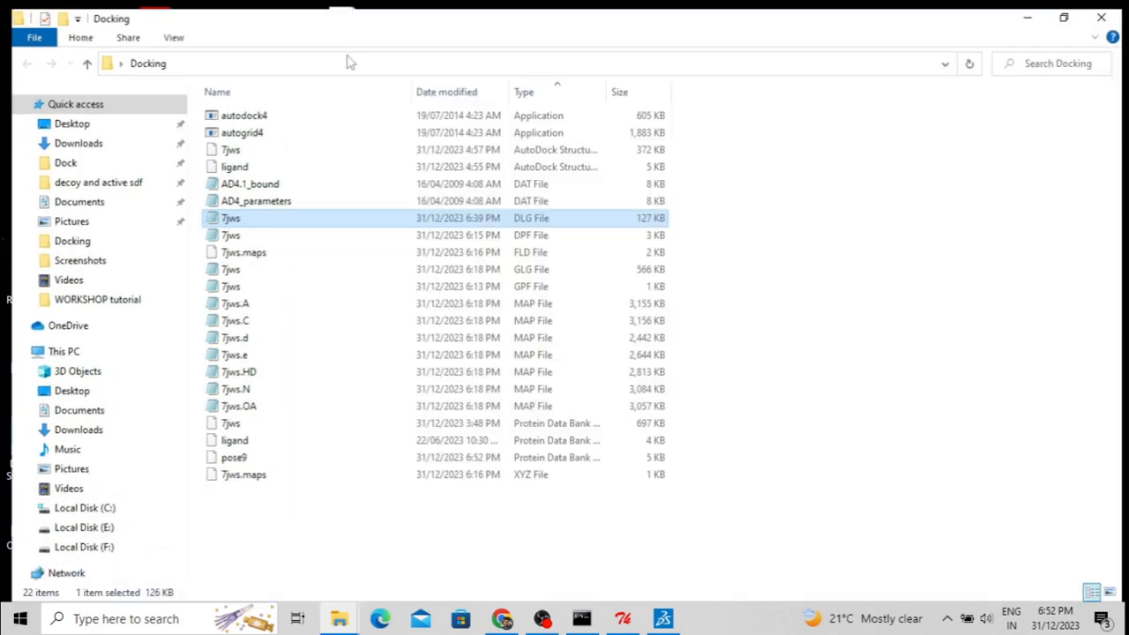
pyautogui.click(264, 457)
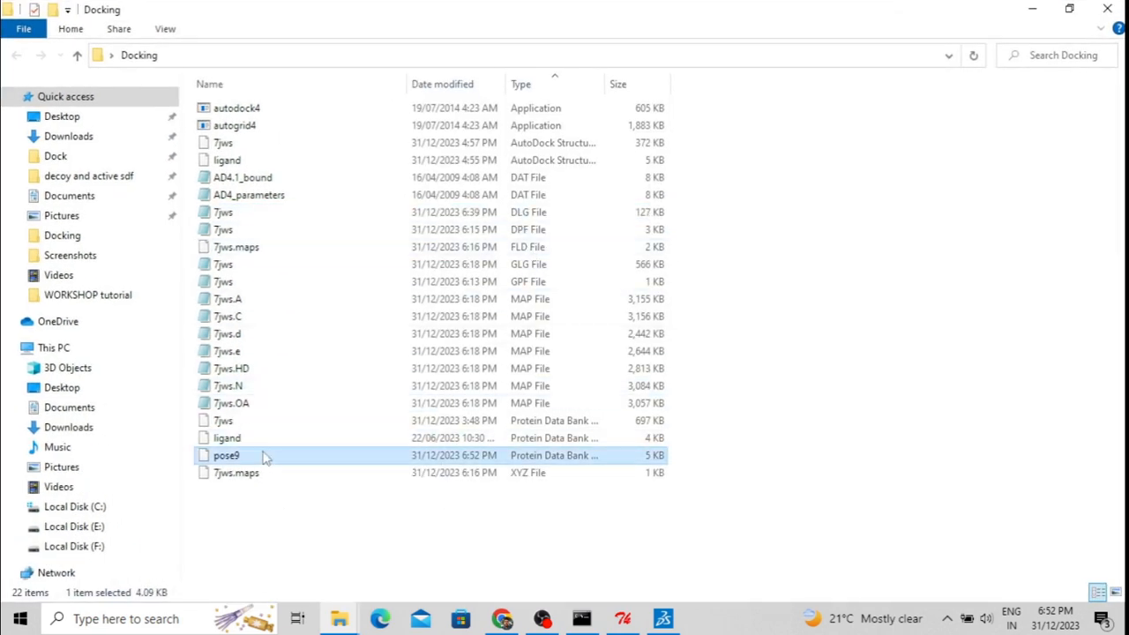
pyautogui.rightClick(264, 457)
pyautogui.moveTo(453, 173)
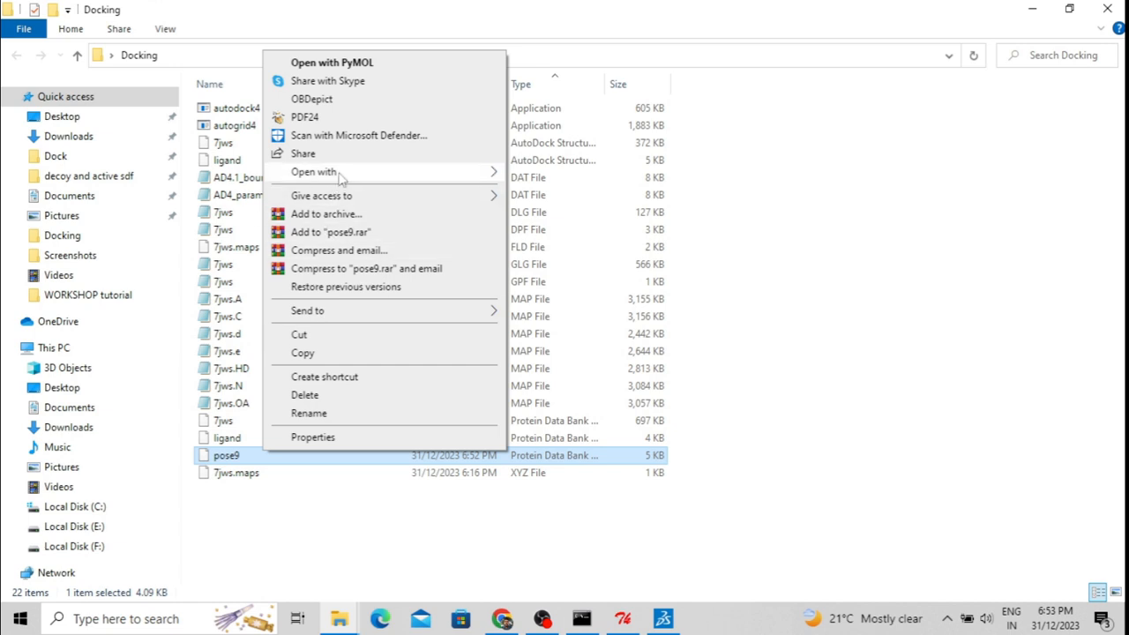
pyautogui.click(582, 174)
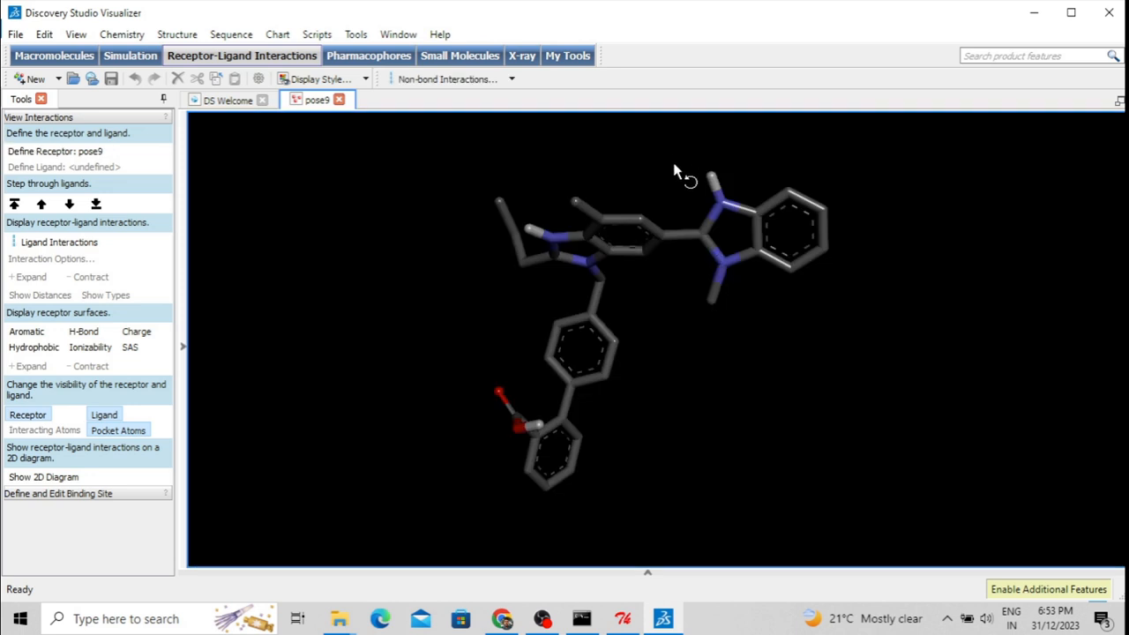
pyautogui.moveTo(681, 171); pyautogui.dragTo(597, 345)
# Step: Open the 7jws Protein Data Bank file from the desktop's Docking folder alongside pose9
pyautogui.click(16, 35)
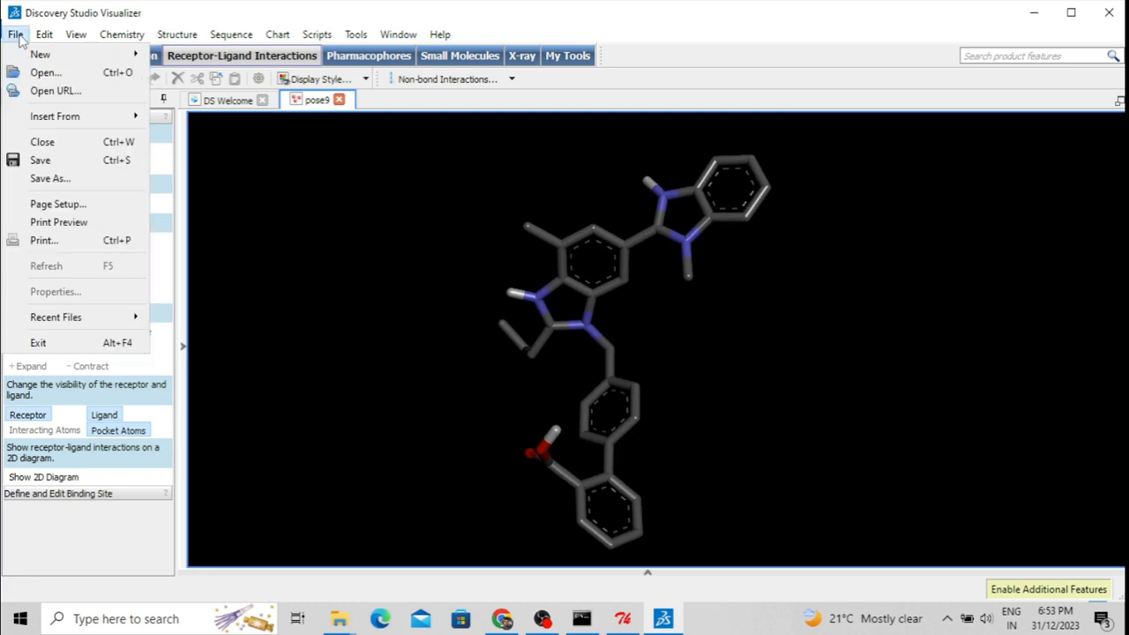
pyautogui.click(37, 77)
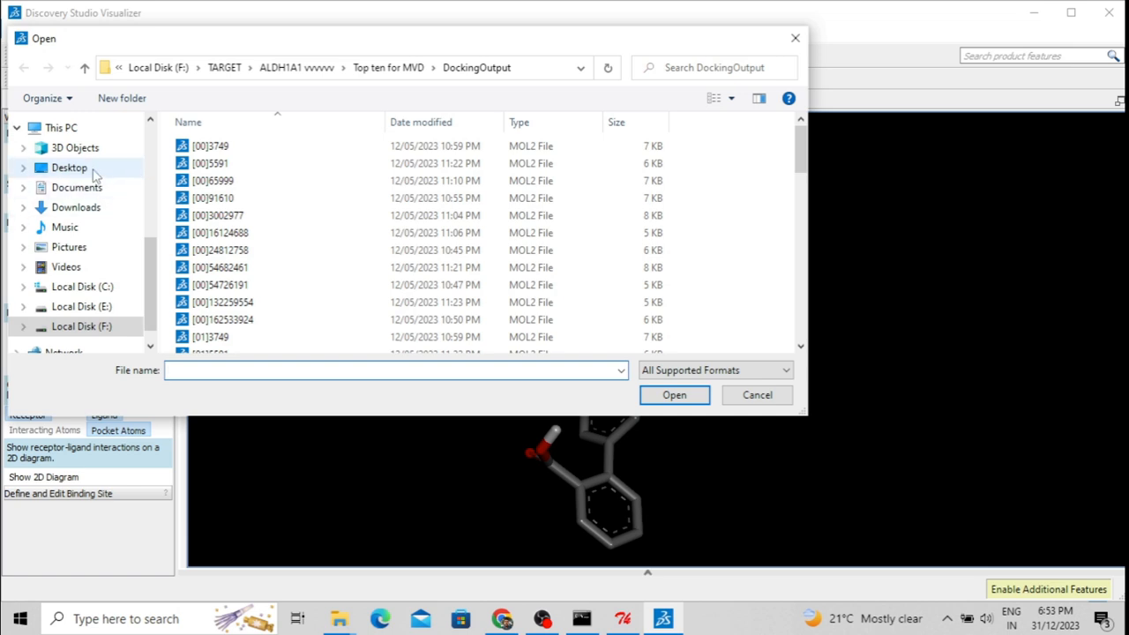
pyautogui.click(99, 170)
pyautogui.scroll(-1, 474, 160)
pyautogui.doubleClick(473, 161)
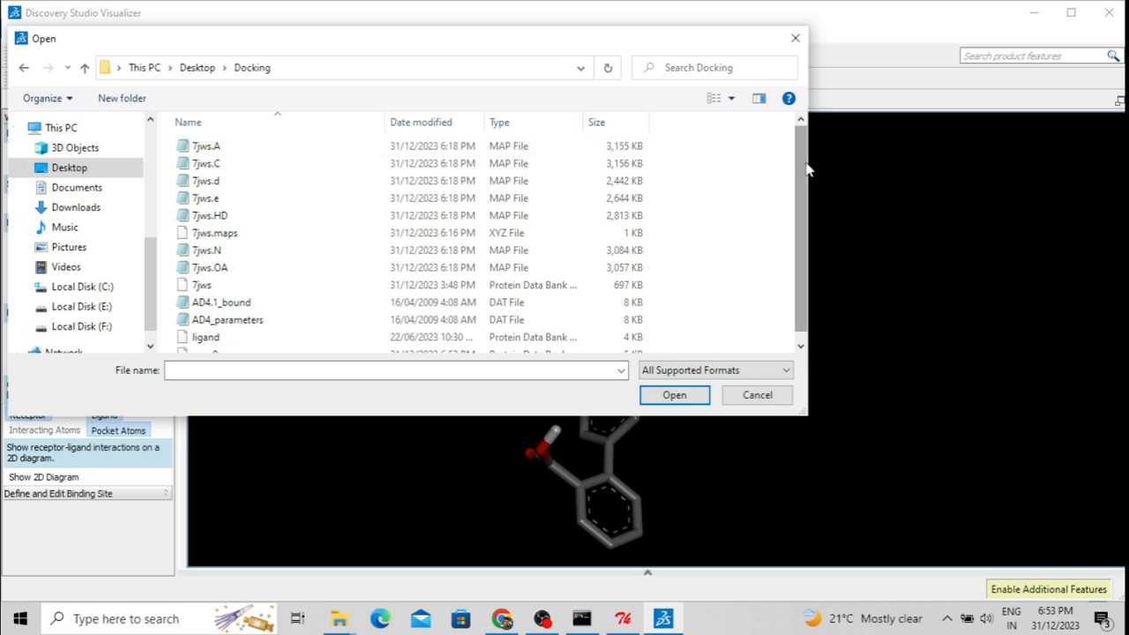
pyautogui.moveTo(803, 175); pyautogui.dragTo(803, 208)
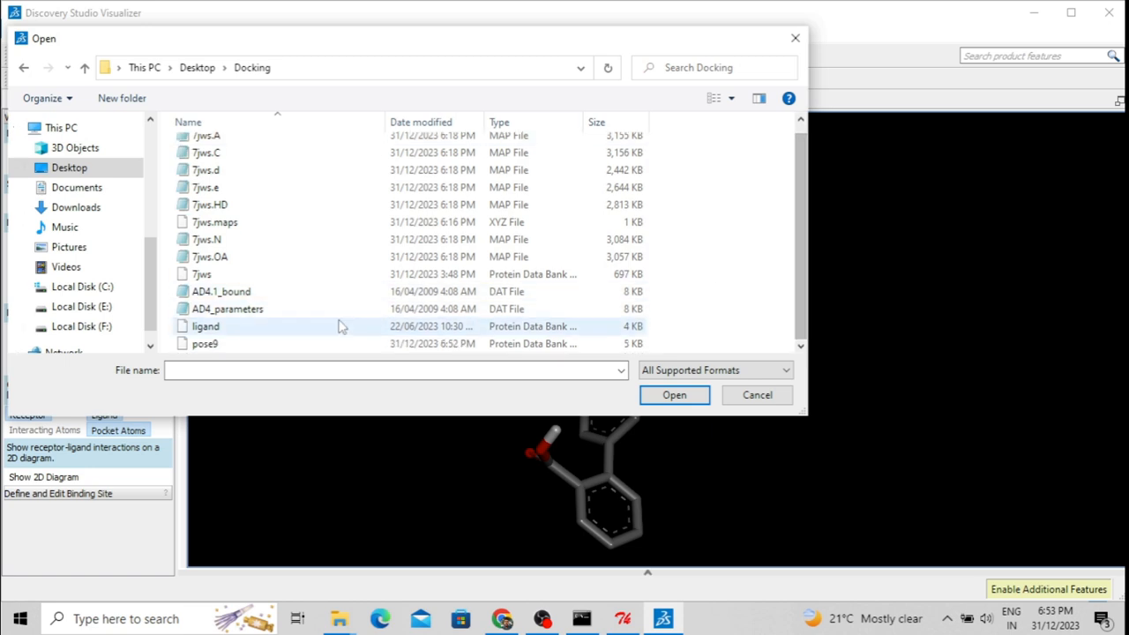
pyautogui.click(219, 277)
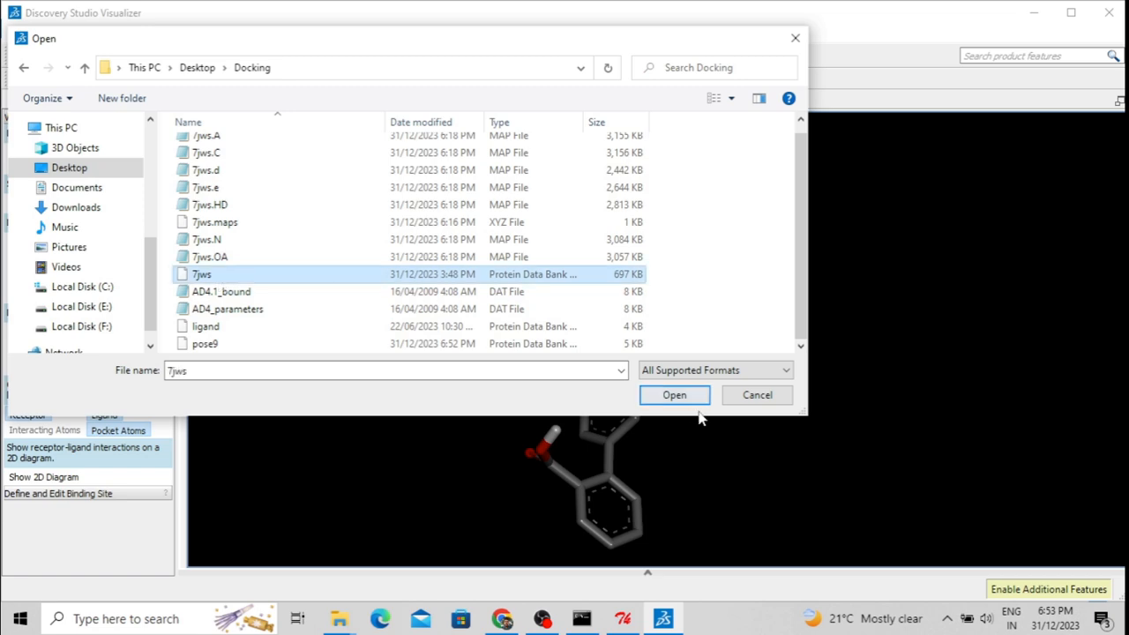
pyautogui.click(680, 399)
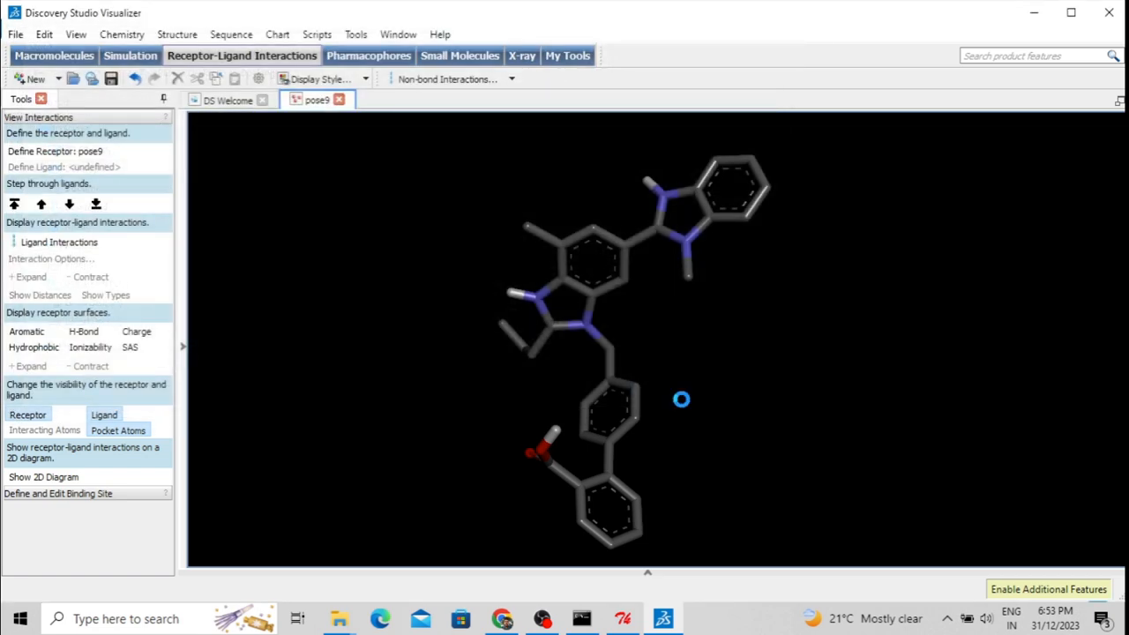
pyautogui.moveTo(671, 310); pyautogui.dragTo(643, 529)
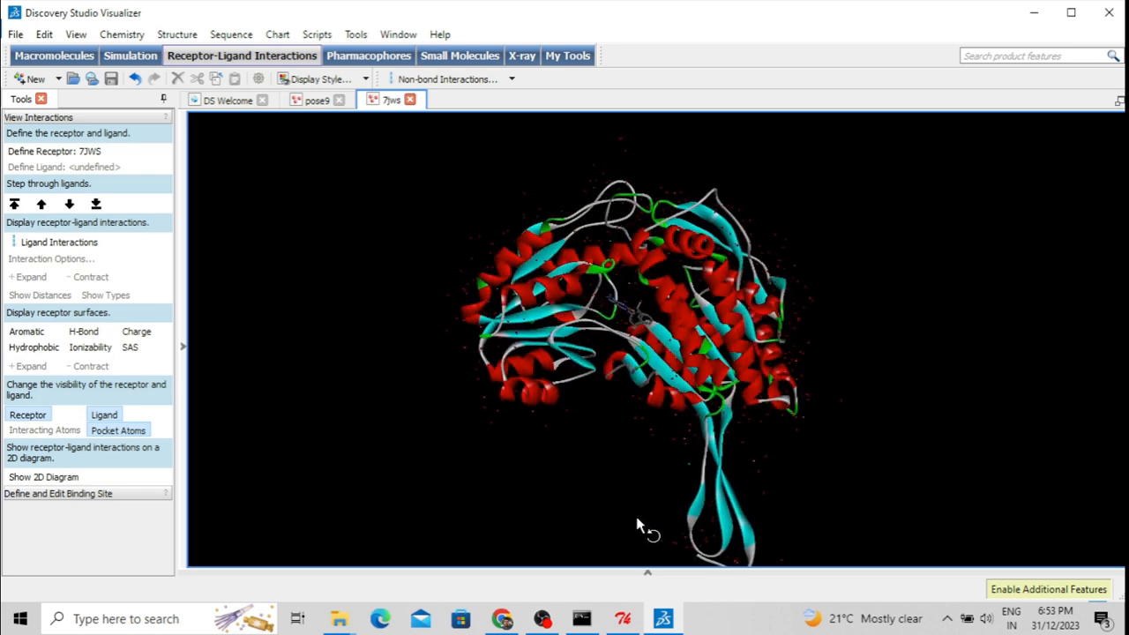
# Step: Show the hierarchy view for both the 7jws and pose9 structures
pyautogui.click(76, 34)
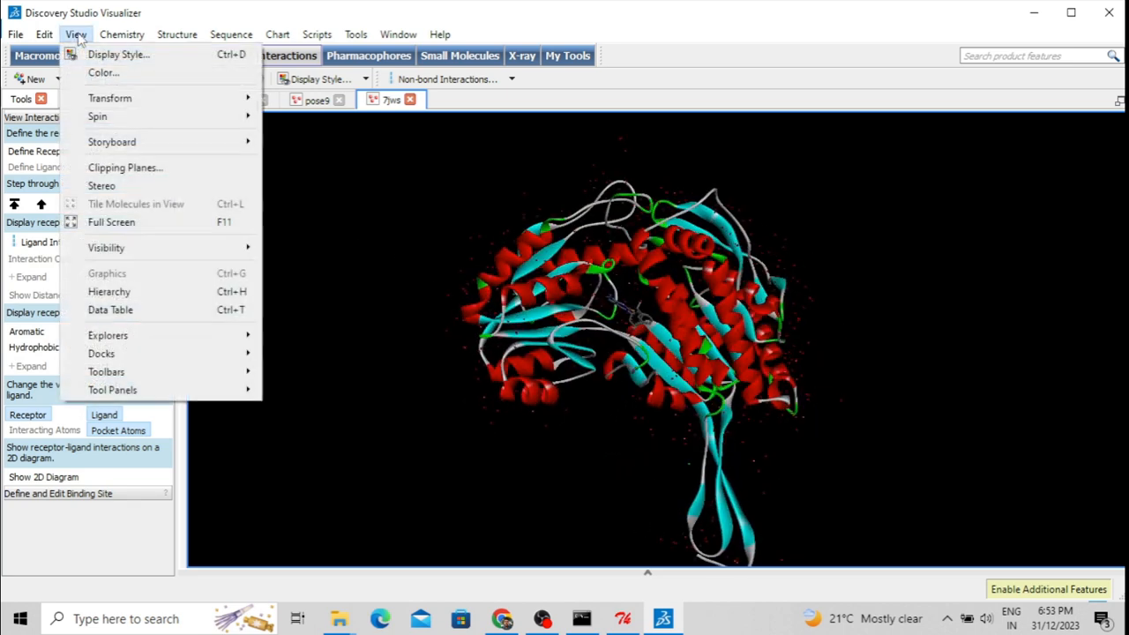
pyautogui.click(117, 294)
pyautogui.click(315, 100)
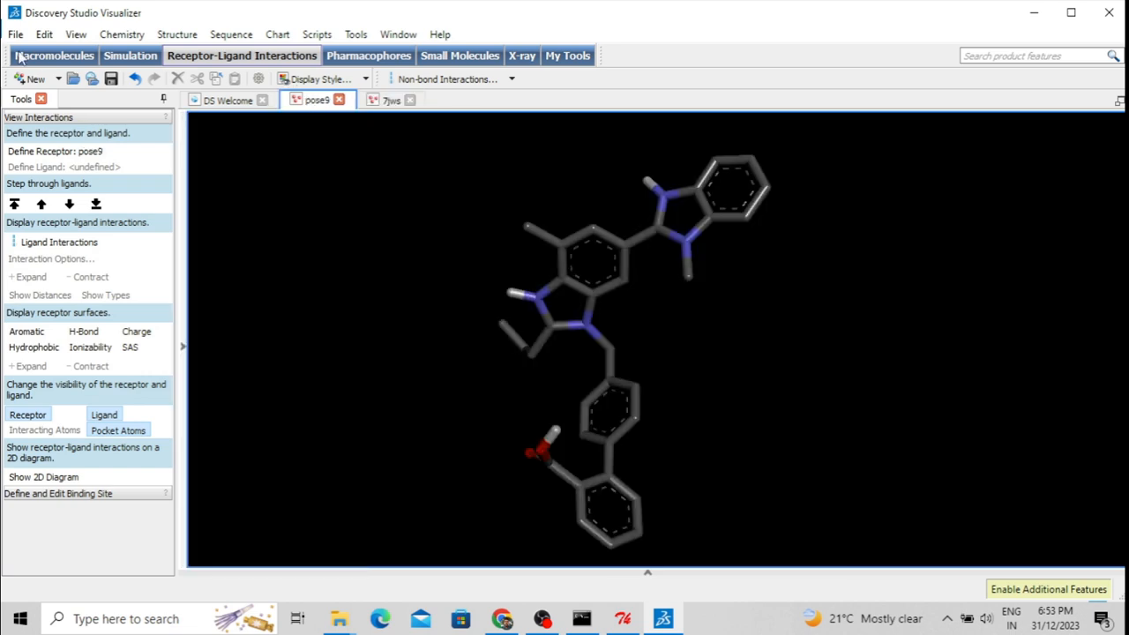
pyautogui.click(75, 35)
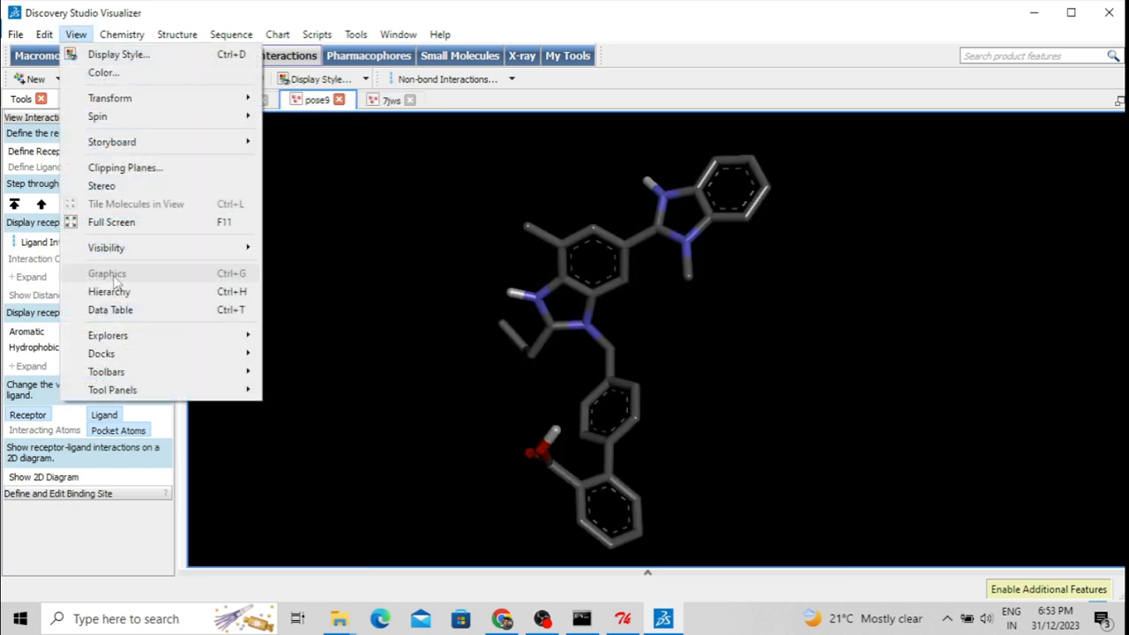
pyautogui.click(117, 292)
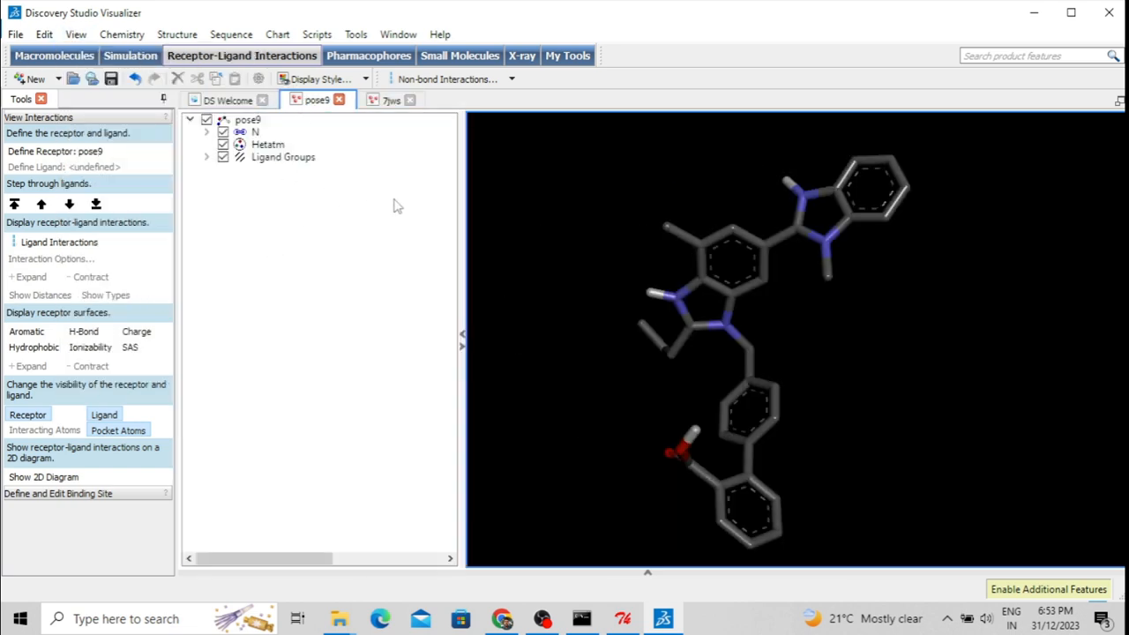
# Step: Copy the whole pose9 ligand and paste it into the 7jws structure
pyautogui.rightClick(298, 237)
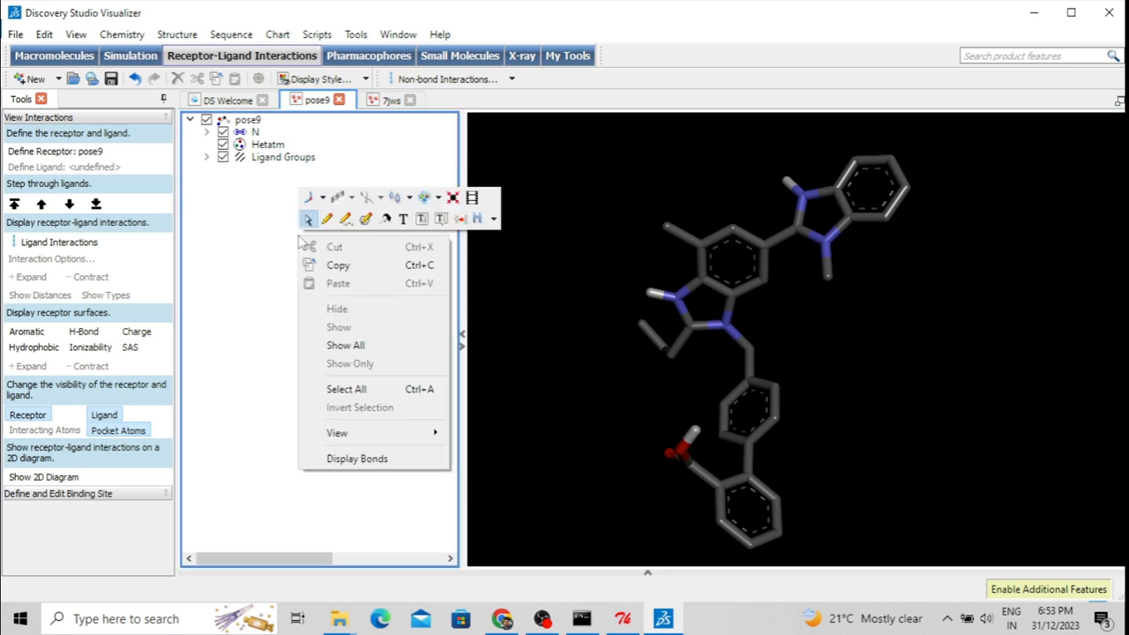
pyautogui.click(338, 266)
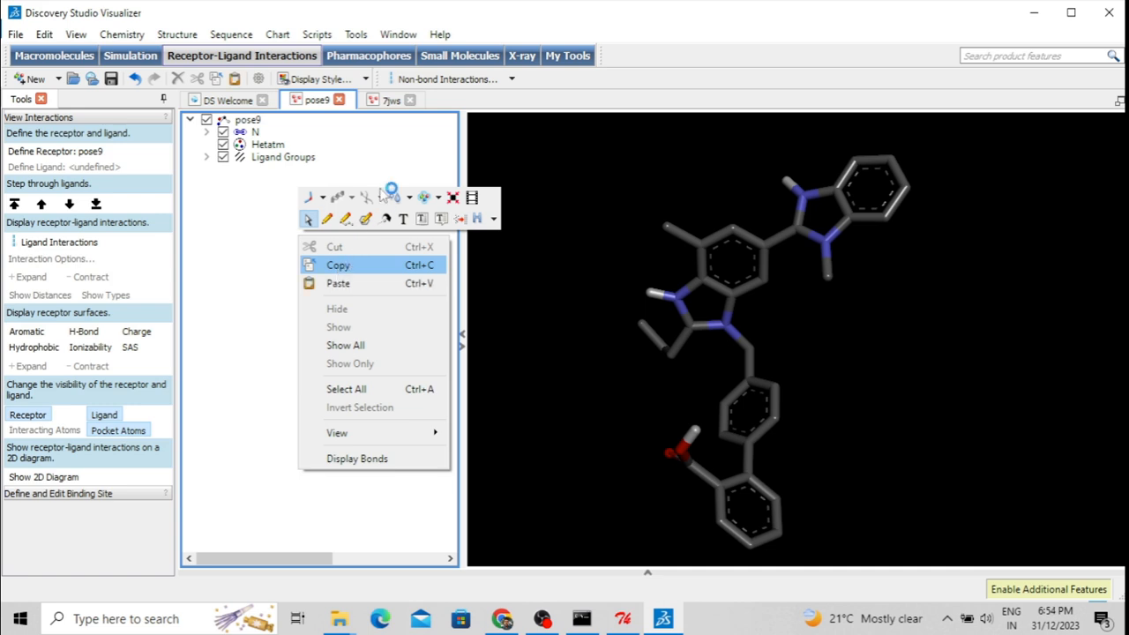
pyautogui.click(388, 102)
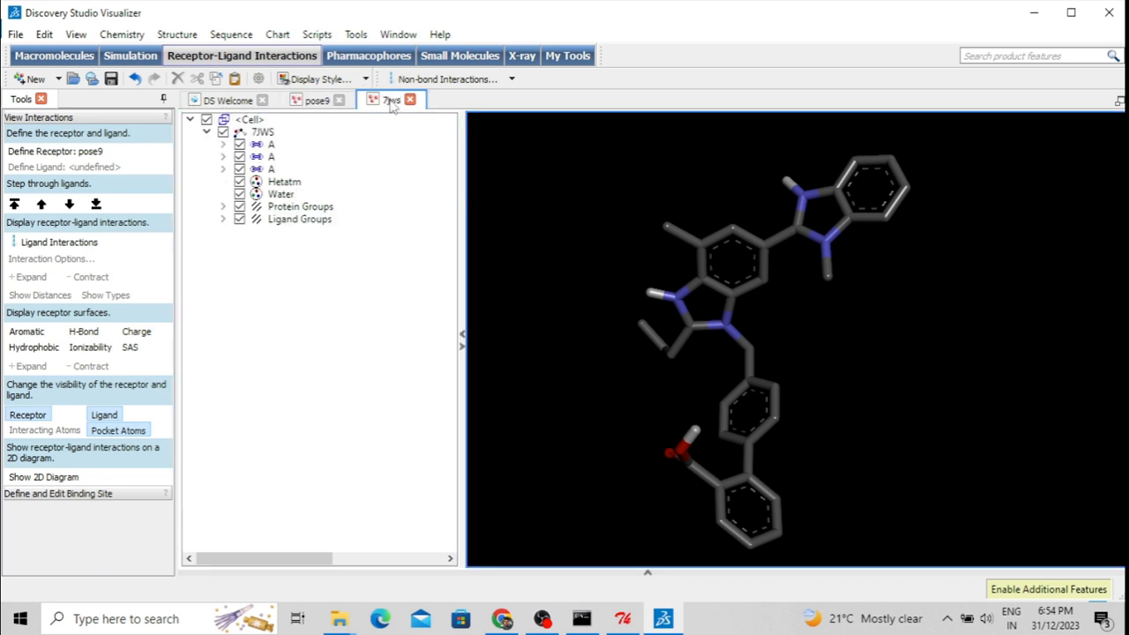
pyautogui.rightClick(323, 298)
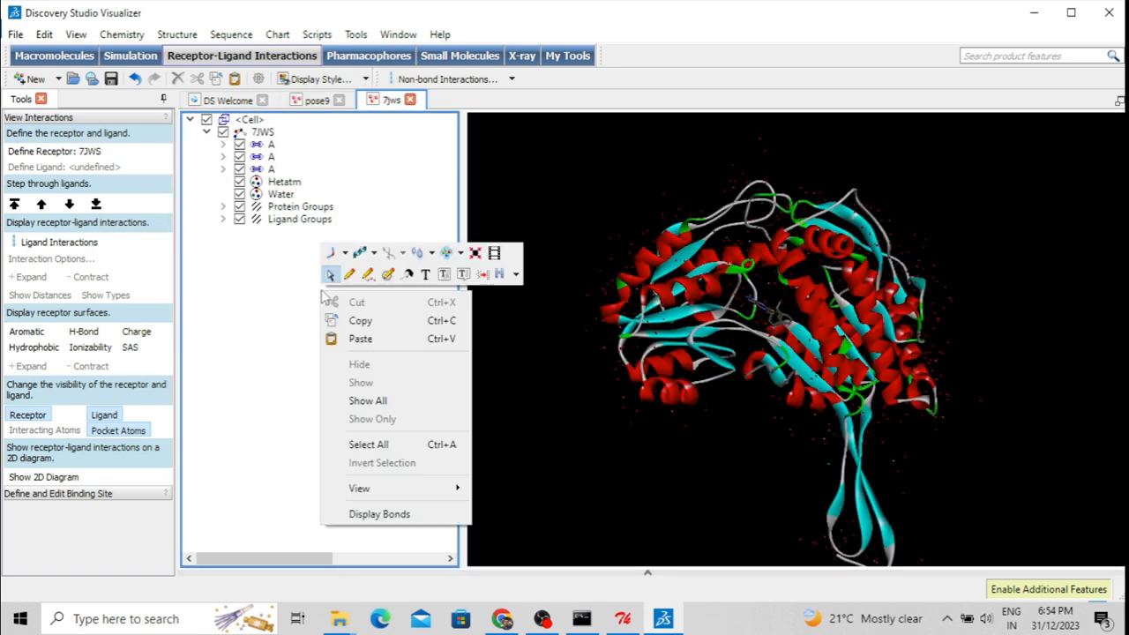
pyautogui.click(383, 340)
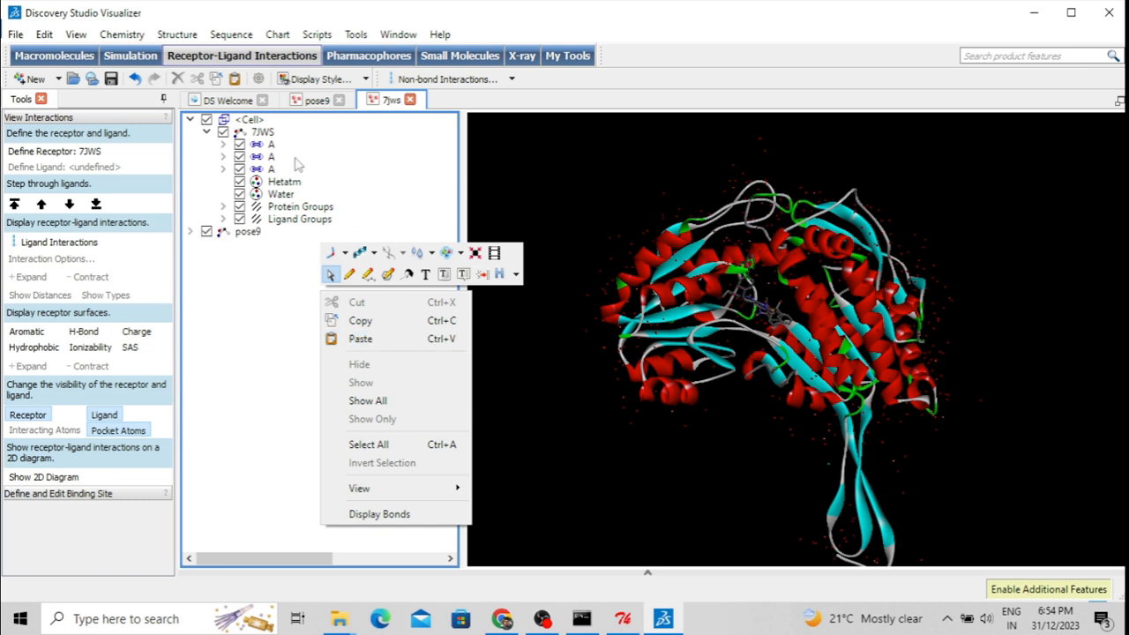
pyautogui.click(591, 192)
# Step: Hide the co-crystallized groups YB601, VLY602, YB603 and CL604 and the water molecules in 7JWS
pyautogui.moveTo(743, 405); pyautogui.dragTo(781, 354, button='right')
pyautogui.scroll(5, 781, 354)
pyautogui.moveTo(744, 434); pyautogui.dragTo(492, 256, button='right')
pyautogui.click(224, 170)
pyautogui.click(224, 170)
pyautogui.click(224, 158)
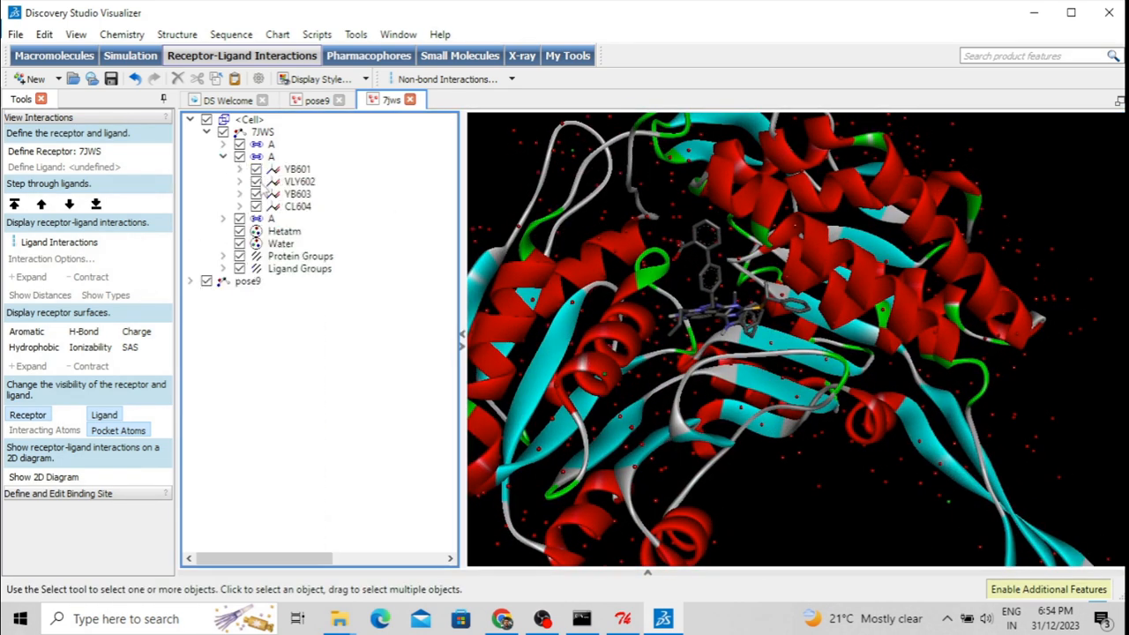
pyautogui.click(256, 181)
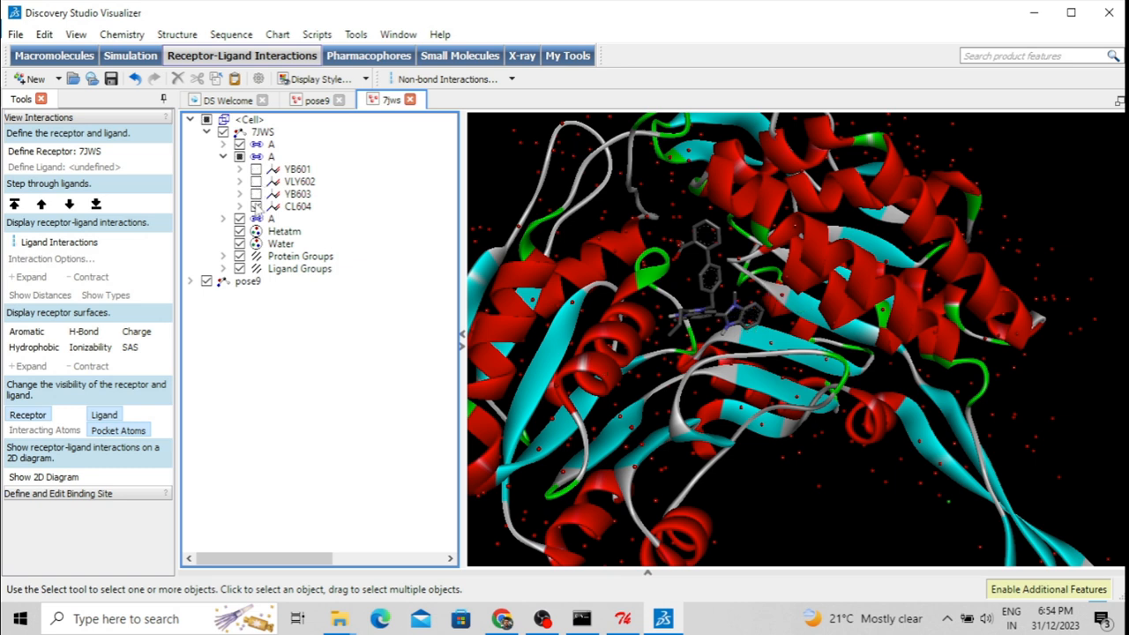
pyautogui.click(239, 243)
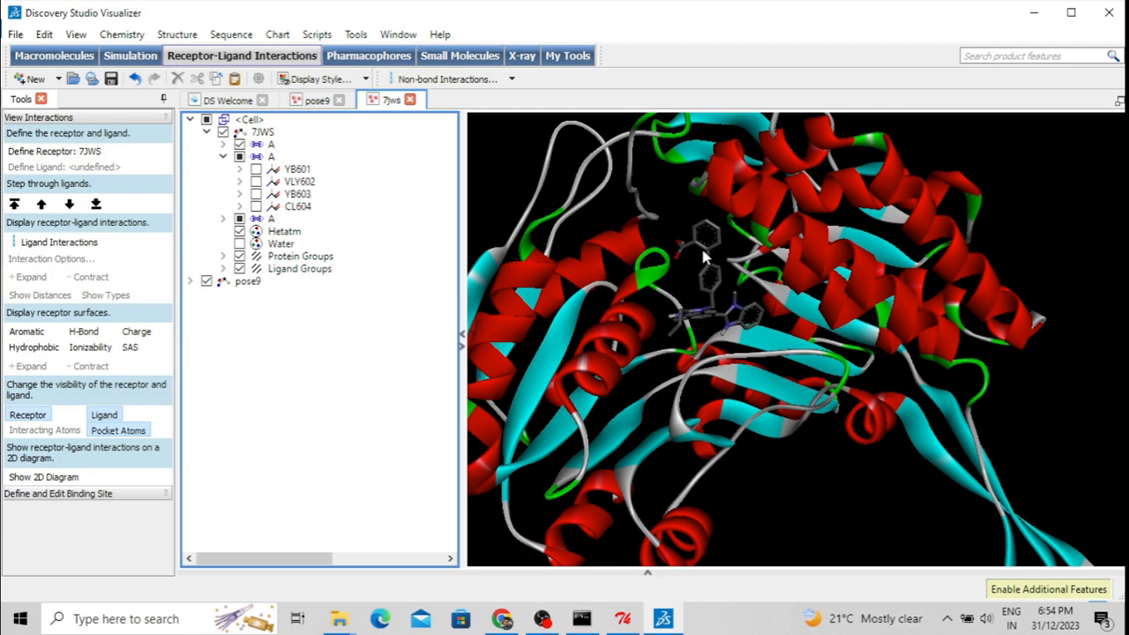
# Step: Highlight pose9 to examine its placement inside the protein, then clear the selection
pyautogui.click(251, 283)
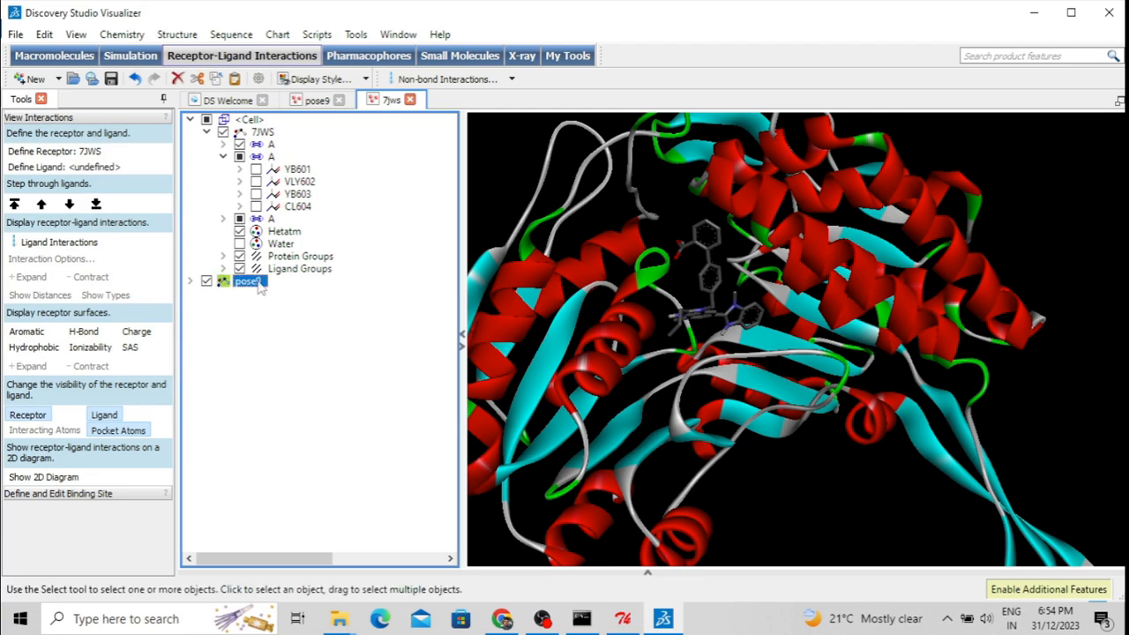
pyautogui.moveTo(728, 283); pyautogui.dragTo(754, 258, button='right')
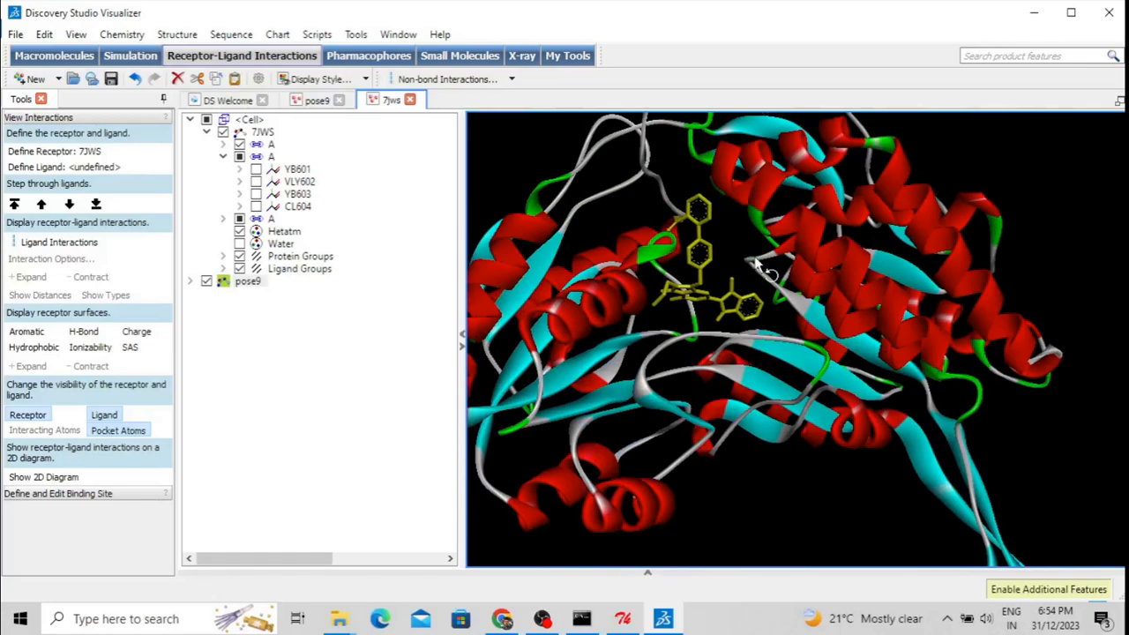
pyautogui.click(348, 345)
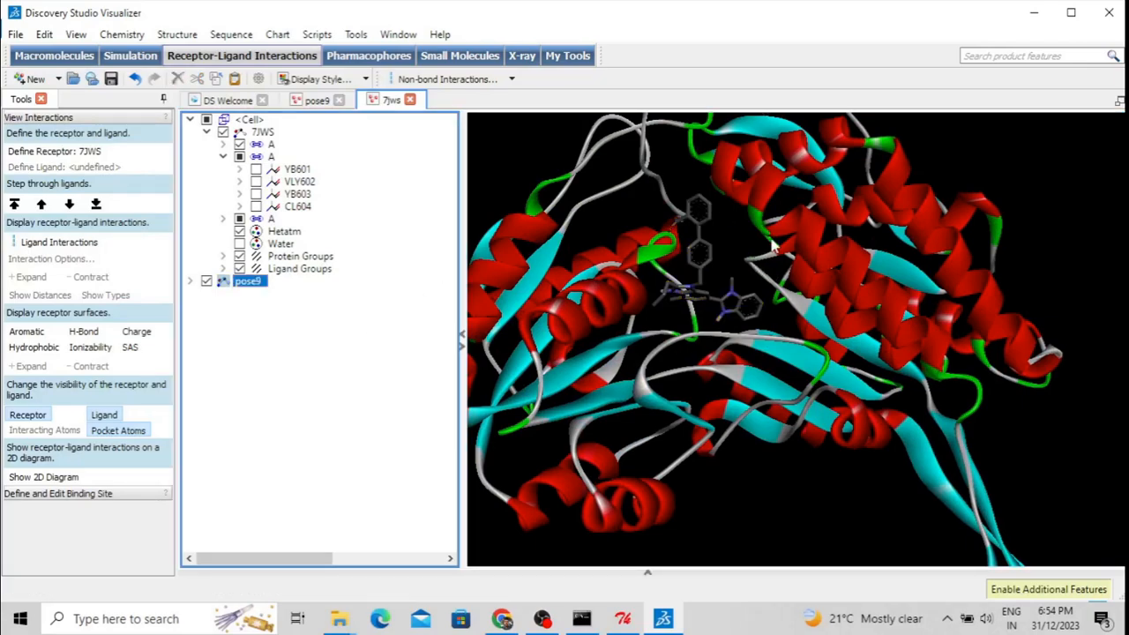
# Step: Examine the docked pose9 ligand in the binding pocket between the 7JWS protein's helices and sheets from several angles
pyautogui.moveTo(746, 251); pyautogui.dragTo(788, 265, button='right')
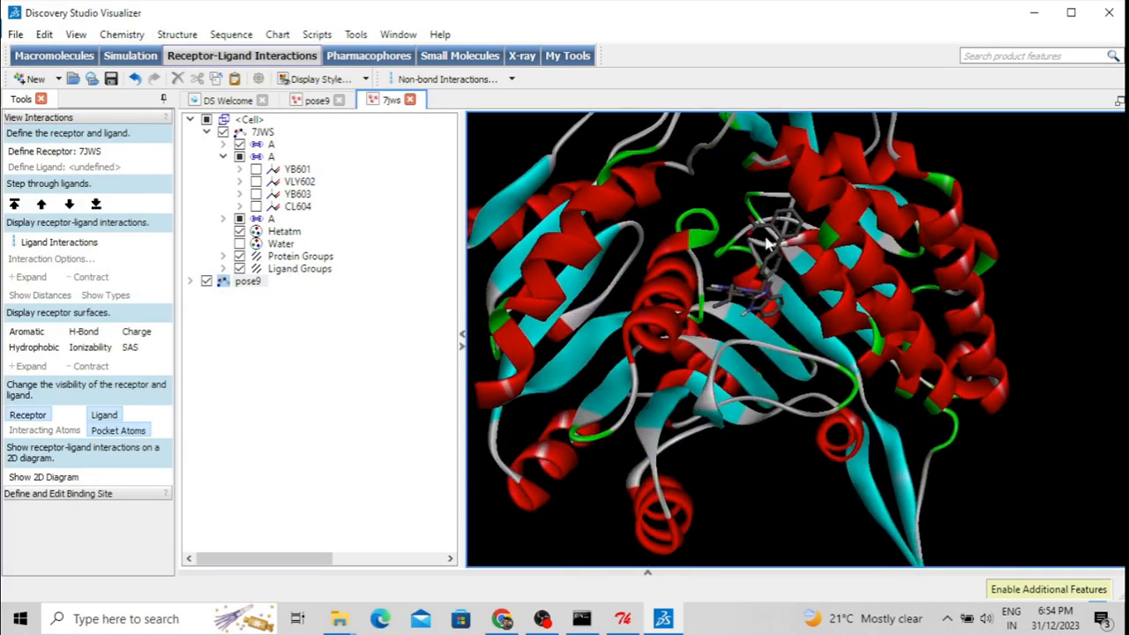
pyautogui.moveTo(810, 353); pyautogui.dragTo(764, 374, button='right')
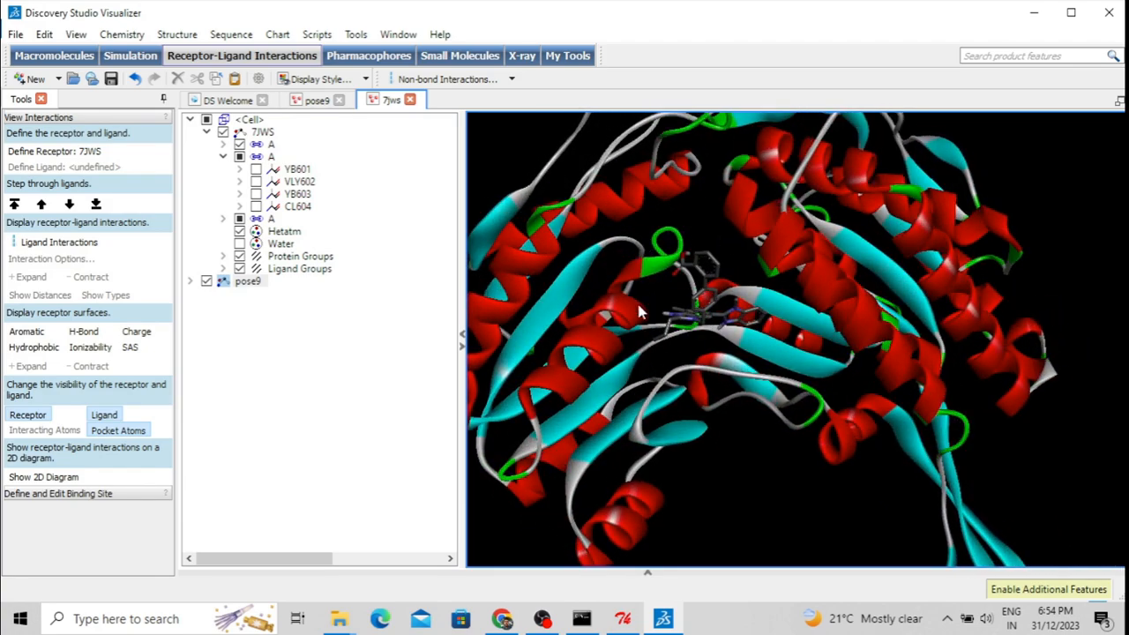
pyautogui.moveTo(756, 379); pyautogui.dragTo(799, 369, button='right')
pyautogui.moveTo(695, 277); pyautogui.dragTo(625, 221, button='right')
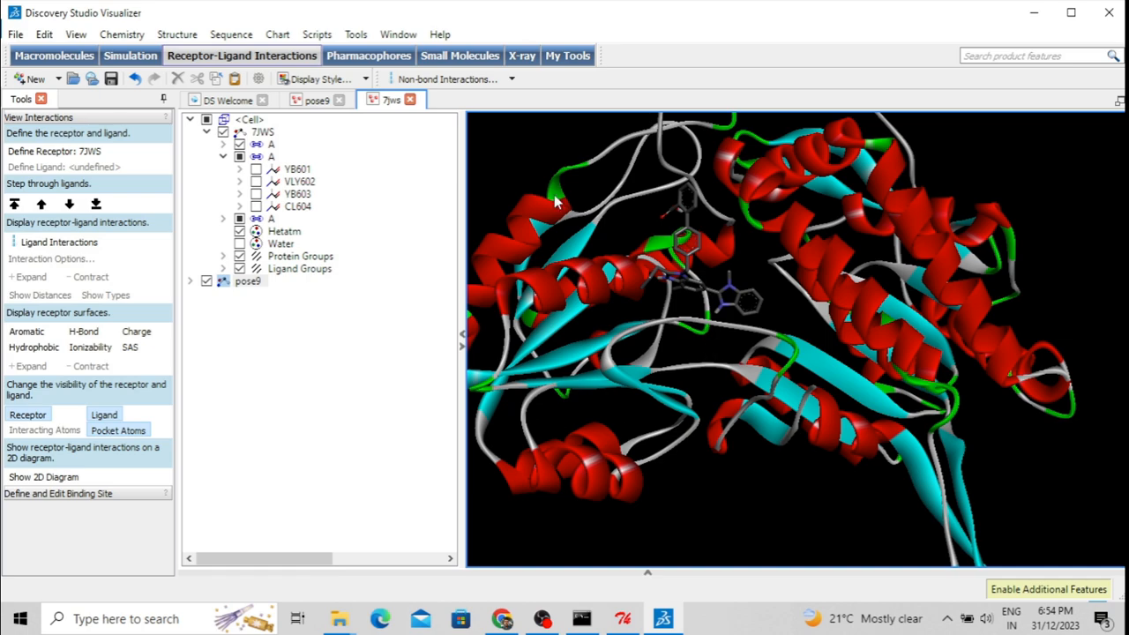
pyautogui.moveTo(548, 164); pyautogui.dragTo(557, 219, button='right')
pyautogui.moveTo(703, 370); pyautogui.dragTo(716, 330, button='right')
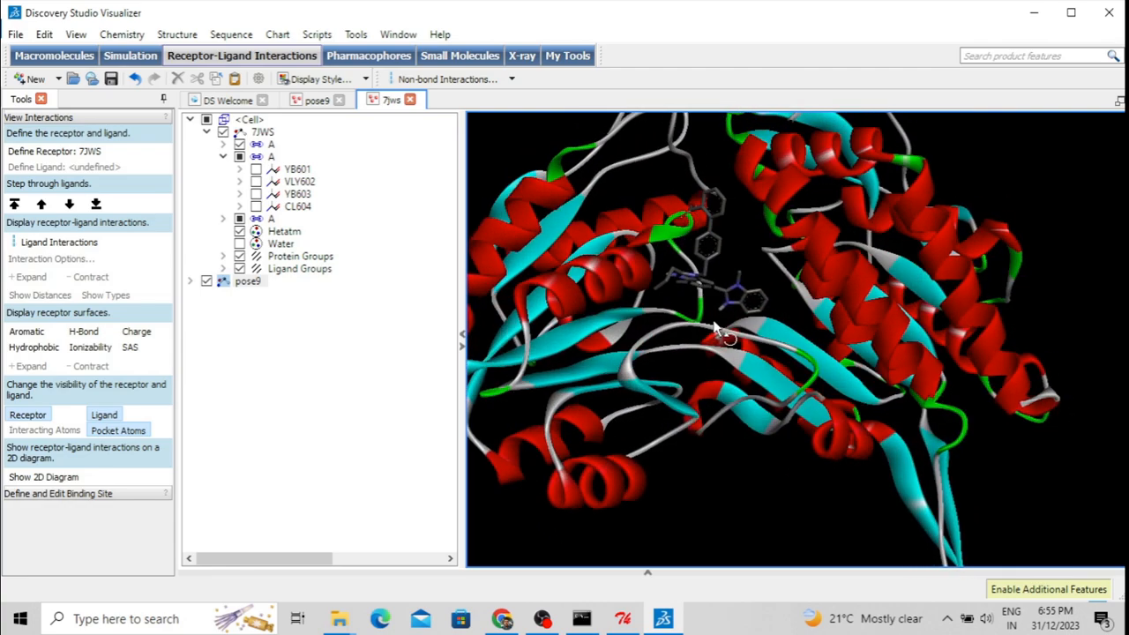
pyautogui.moveTo(757, 281); pyautogui.dragTo(780, 290, button='right')
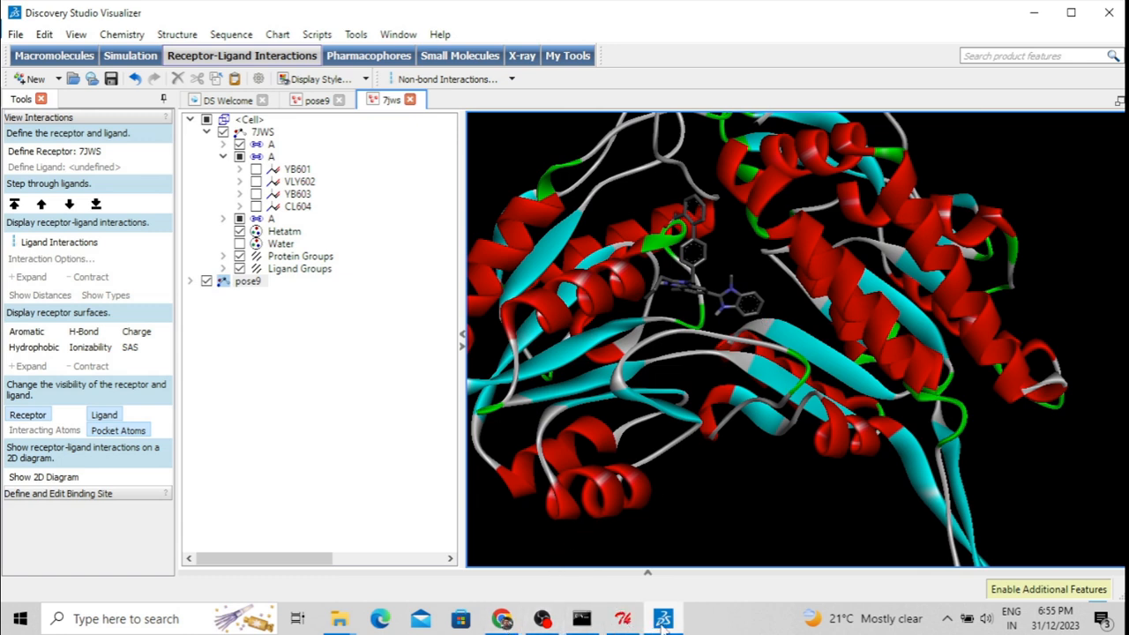
pyautogui.moveTo(664, 622)
pyautogui.moveTo(662, 356); pyautogui.dragTo(693, 356)
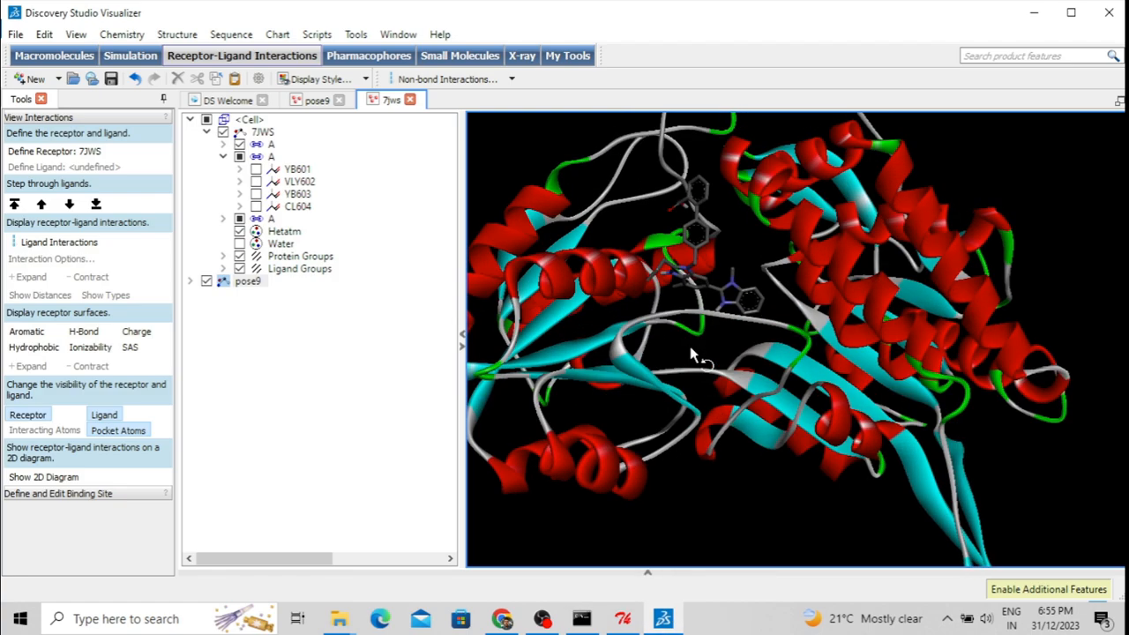